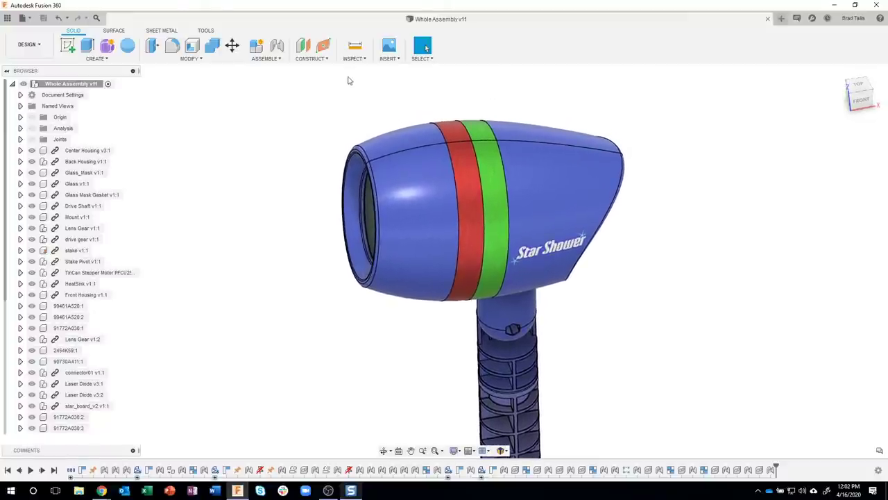
- Run an interference check between the Back Housing and Center Housing components
{"action": "left_click", "coordinate": [355, 58]}
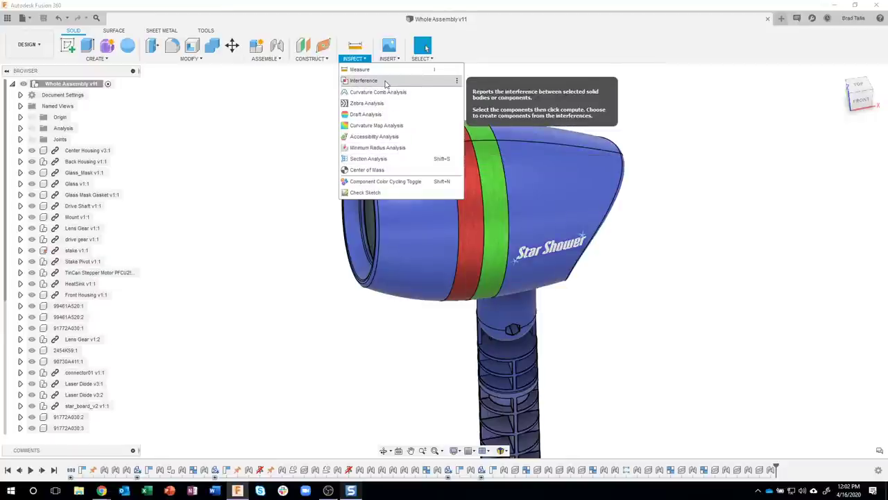
{"action": "left_click", "coordinate": [386, 83]}
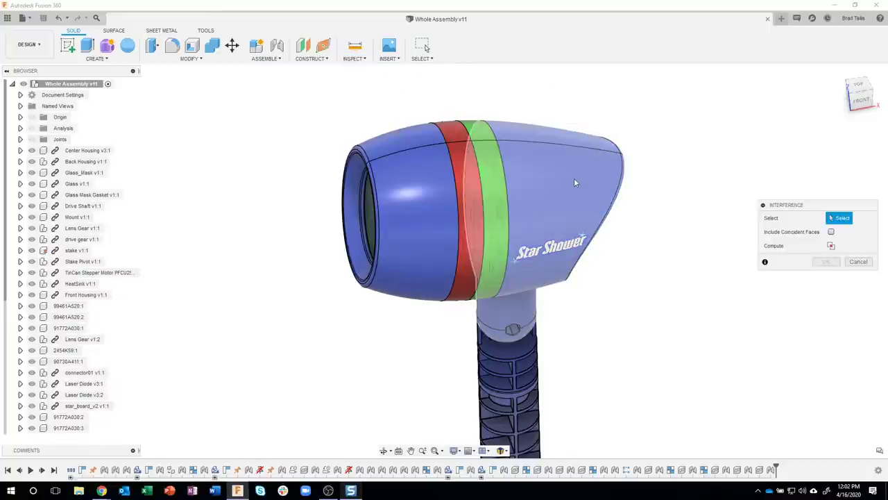
{"action": "left_click", "coordinate": [575, 179]}
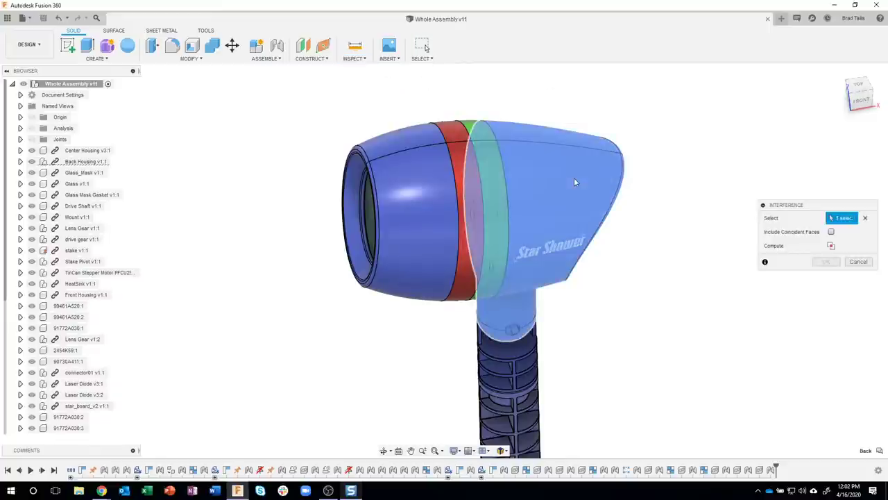
{"action": "left_click", "coordinate": [468, 149]}
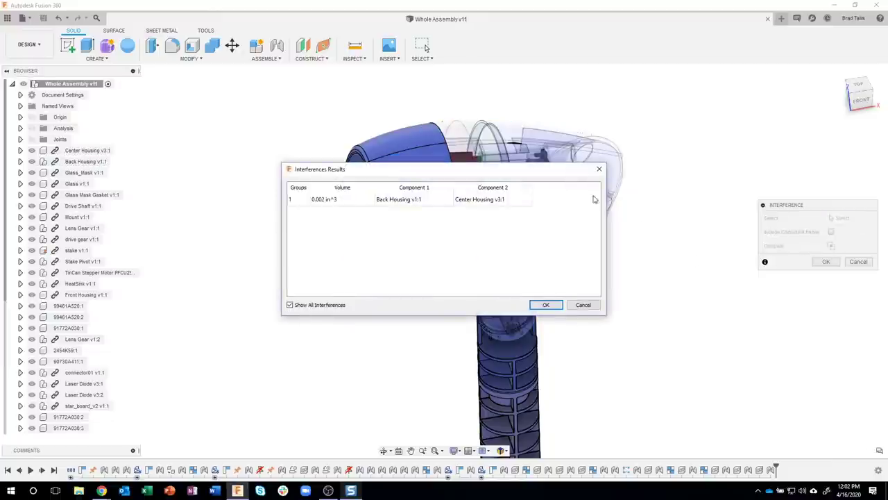
- Examine the highlighted interference volume between the Back Housing and Center Housing up close
{"action": "left_click_drag", "start_coordinate": [526, 177], "coordinate": [377, 131]}
{"action": "middle_click_drag", "start_coordinate": [555, 229], "coordinate": [529, 251], "text": "shift"}
{"action": "scroll", "coordinate": [529, 252], "scroll_direction": "up", "scroll_amount": 5}
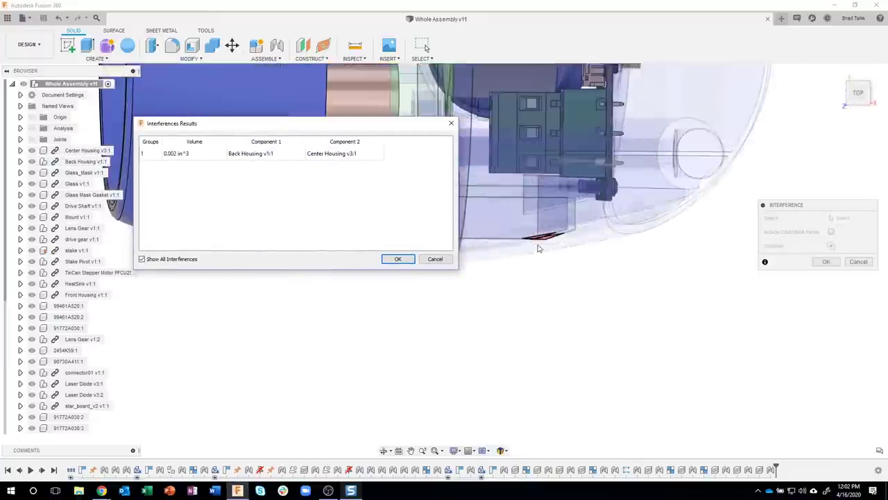
{"action": "scroll", "coordinate": [555, 241], "scroll_direction": "up", "scroll_amount": 4}
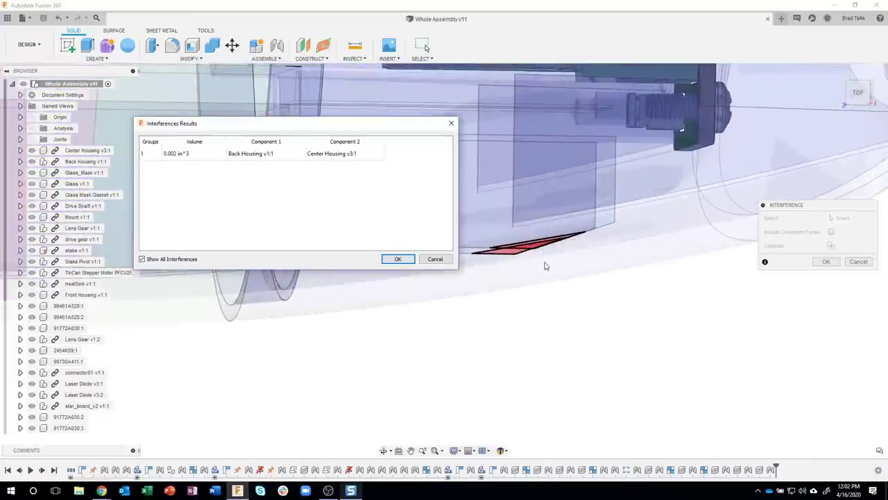
{"action": "middle_click_drag", "start_coordinate": [544, 261], "coordinate": [555, 200], "text": "shift"}
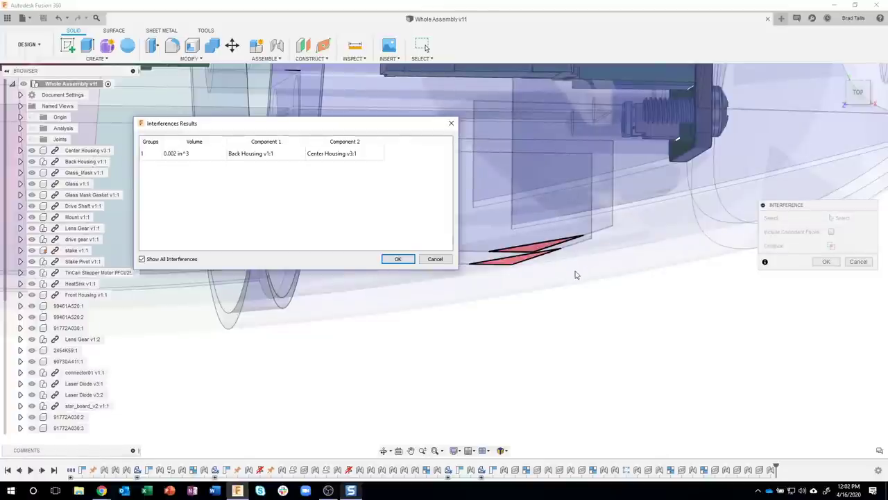
{"action": "left_click", "coordinate": [571, 276]}
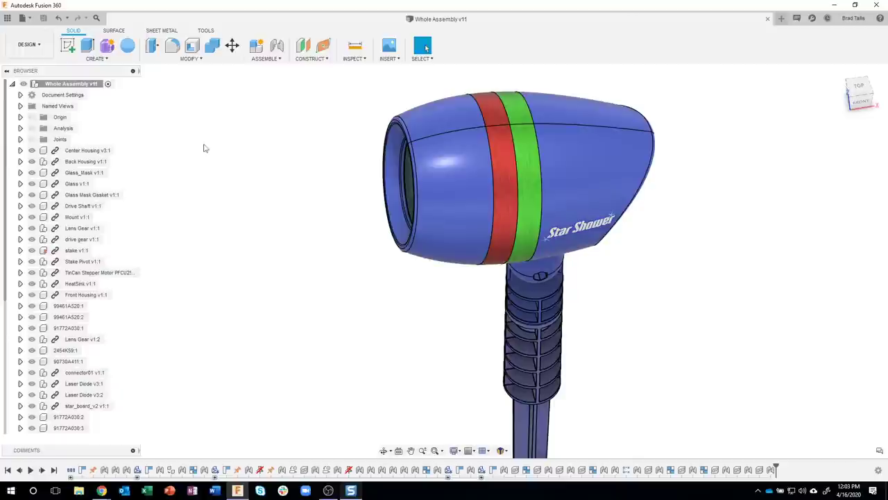
- Briefly view the existing section analysis and hide the Back Housing component
{"action": "left_click", "coordinate": [32, 129]}
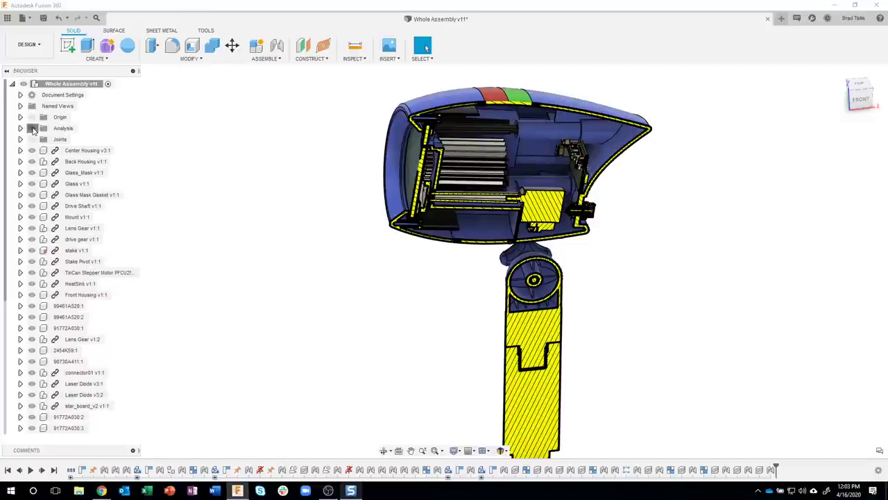
{"action": "left_click", "coordinate": [32, 129]}
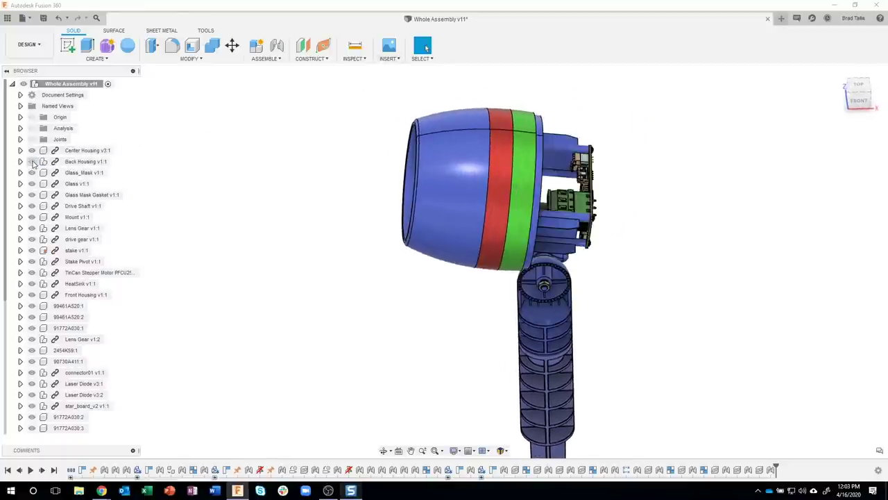
{"action": "left_click", "coordinate": [31, 161]}
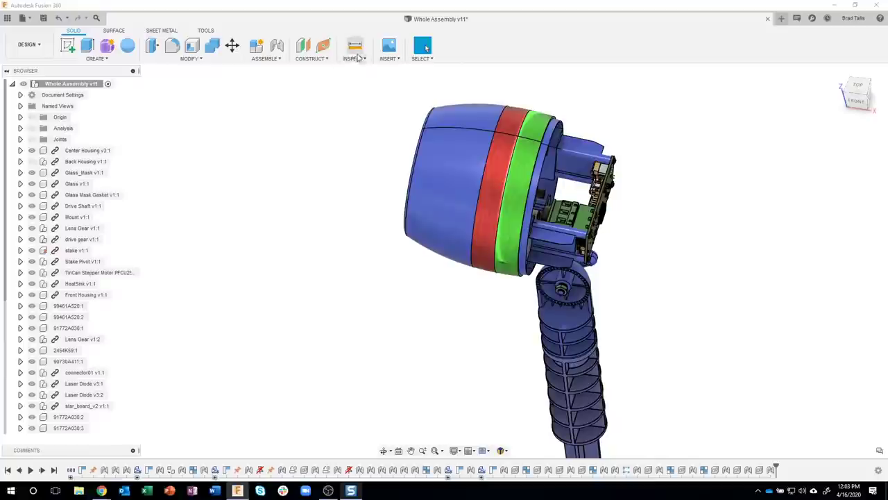
- Start a new section analysis and hide the existing Section1 so the full model is available for face selection
{"action": "left_click", "coordinate": [313, 58]}
{"action": "left_click", "coordinate": [353, 58]}
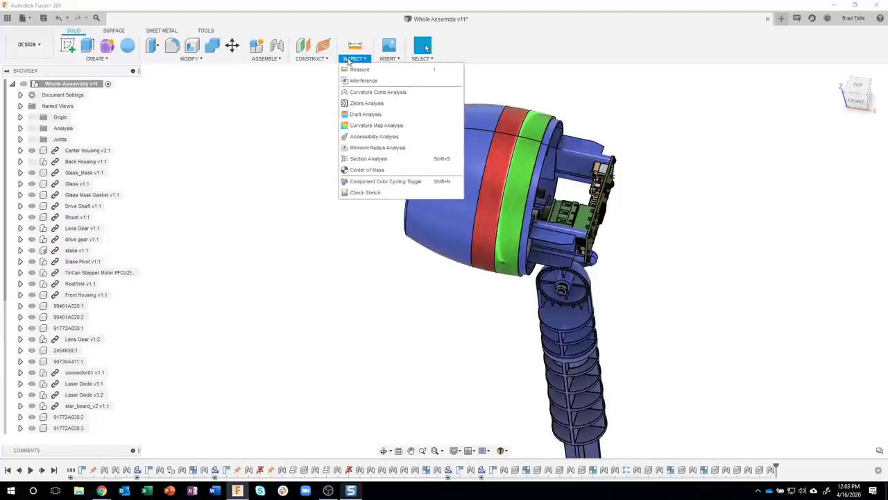
{"action": "left_click", "coordinate": [367, 158]}
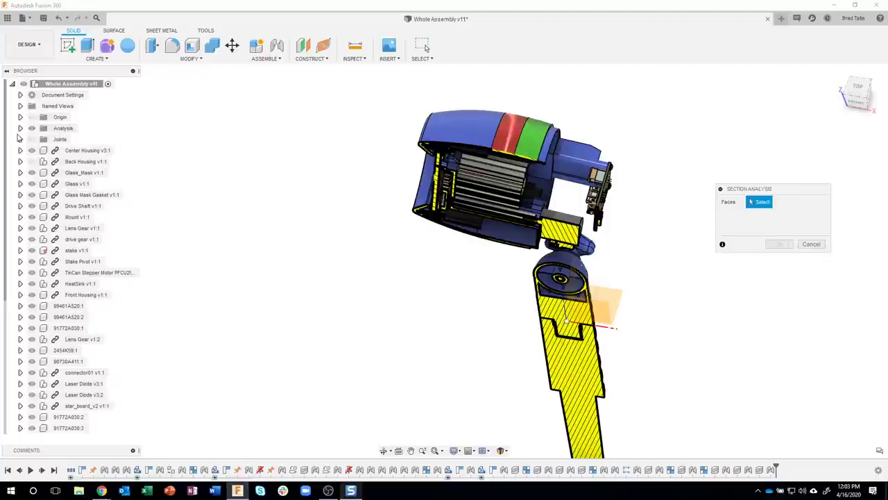
{"action": "left_click", "coordinate": [20, 129]}
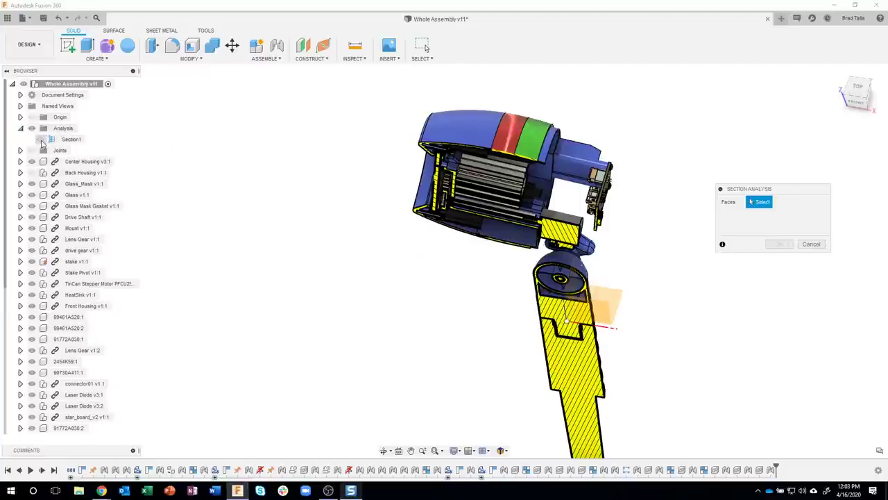
{"action": "left_click", "coordinate": [40, 139]}
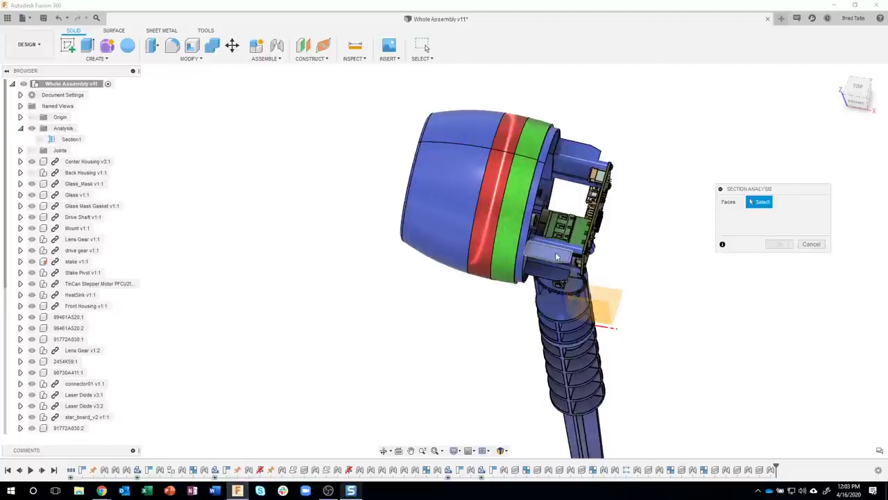
- Create the section analysis from the flat rib face of the Center Housing with a Y distance of -0.001 in
{"action": "scroll", "coordinate": [565, 256], "scroll_direction": "up", "scroll_amount": 5}
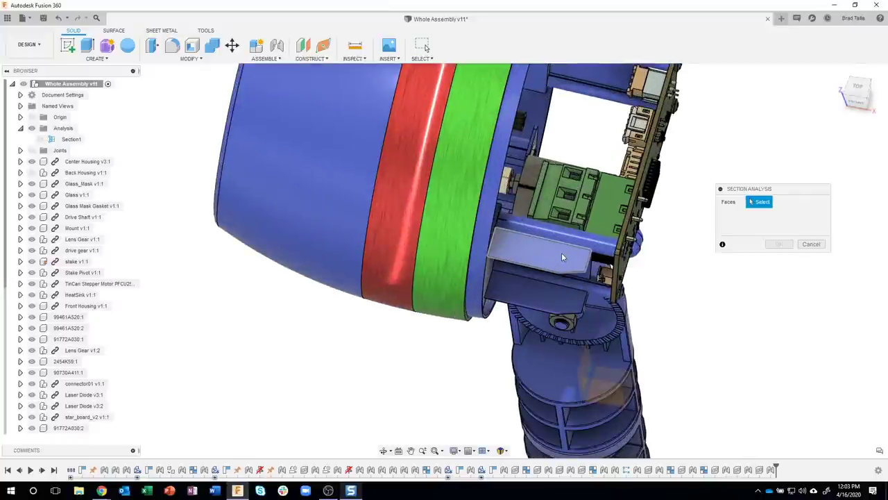
{"action": "left_click", "coordinate": [562, 255]}
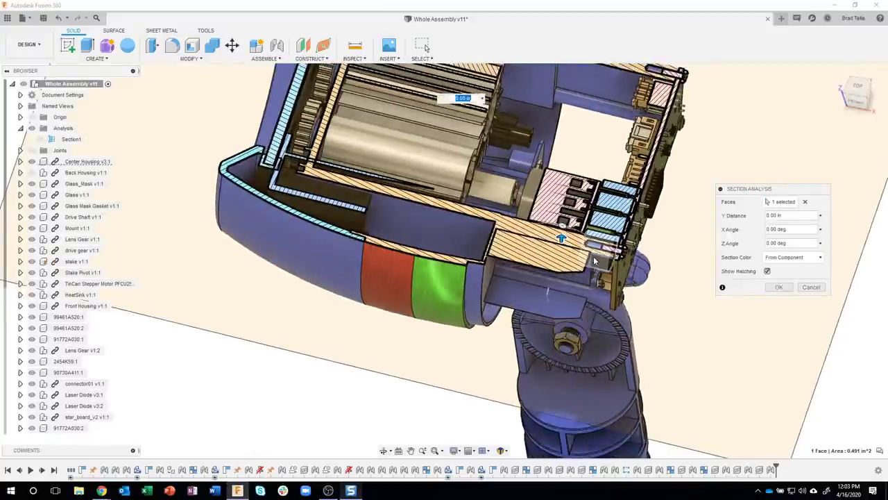
{"action": "scroll", "coordinate": [591, 256], "scroll_direction": "up", "scroll_amount": 3}
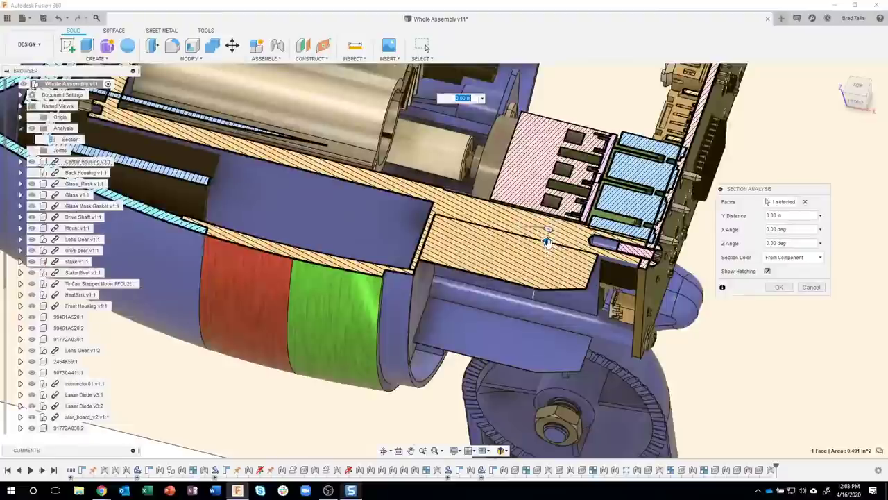
{"action": "mouse_move", "coordinate": [547, 241]}
{"action": "left_mouse_down"}
{"action": "mouse_move", "coordinate": [546, 232]}
{"action": "mouse_move", "coordinate": [547, 242]}
{"action": "left_mouse_up"}
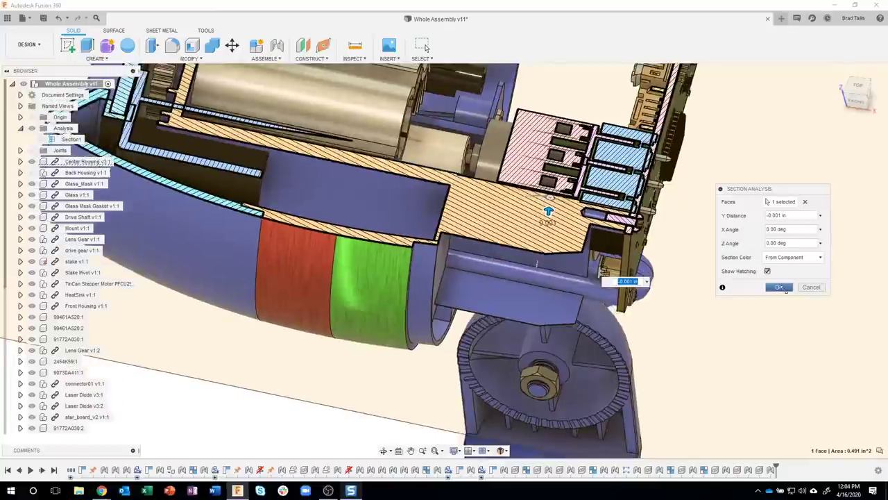
{"action": "left_click", "coordinate": [779, 287]}
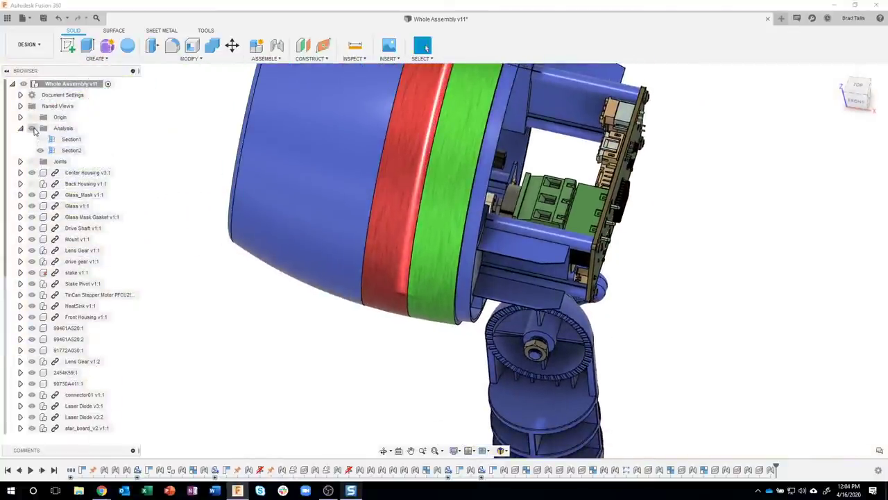
- Show the section analysis together with the Back Housing and examine where the Center Housing rib meets its wall
{"action": "left_click", "coordinate": [32, 129]}
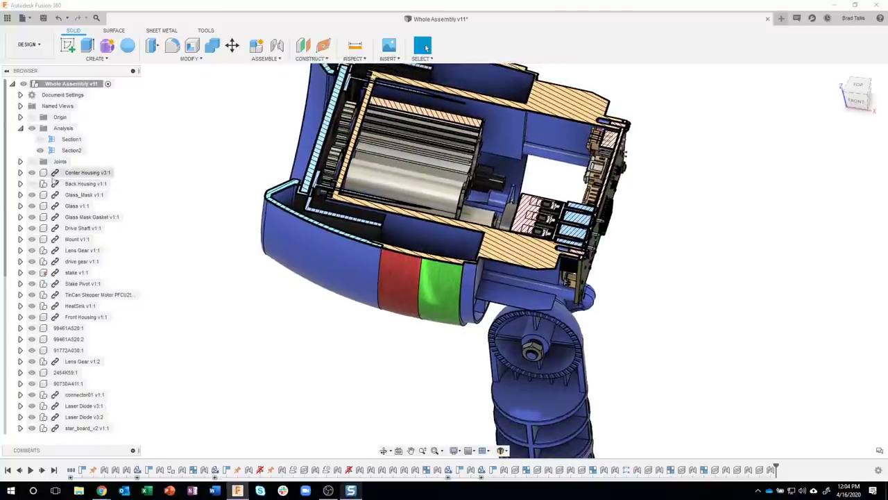
{"action": "left_click", "coordinate": [32, 183]}
{"action": "left_click", "coordinate": [31, 183]}
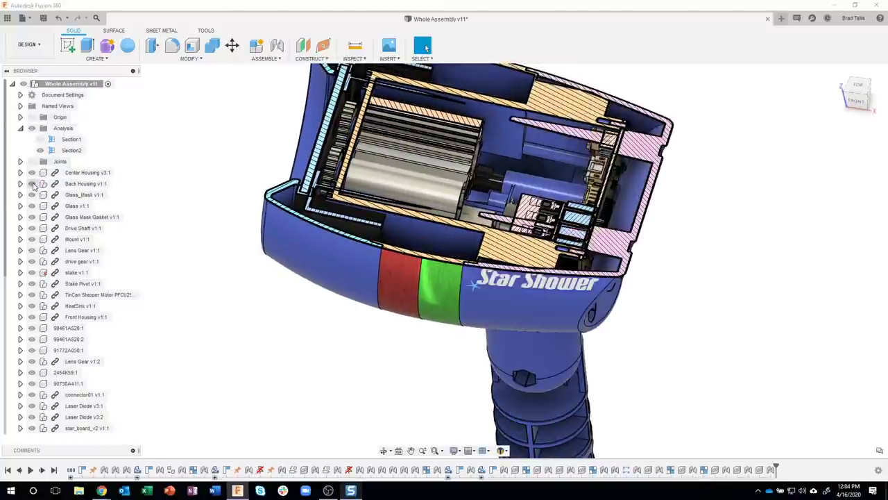
{"action": "scroll", "coordinate": [534, 269], "scroll_direction": "up", "scroll_amount": 5}
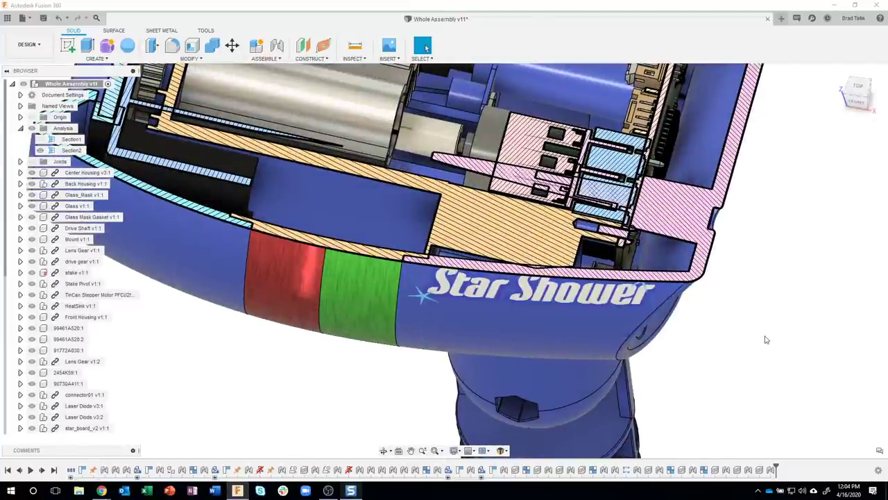
{"action": "scroll", "coordinate": [766, 339], "scroll_direction": "down", "scroll_amount": 3}
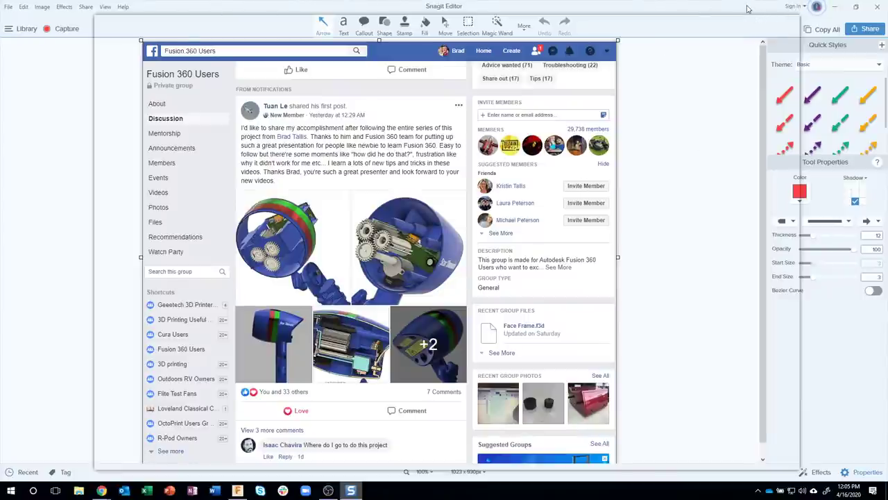
- Switch to Fusion 360 and review the Edit In Place option among the preview feature preferences, leaving the settings unchanged
{"action": "left_click", "coordinate": [237, 491]}
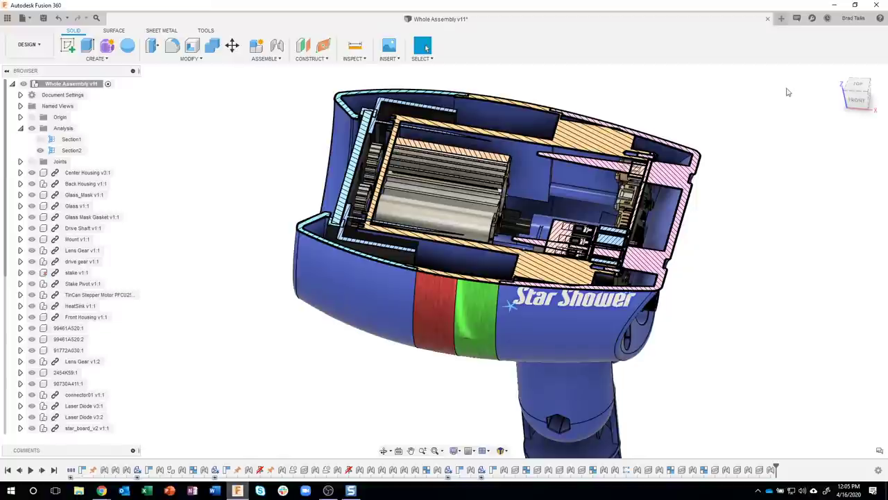
{"action": "left_click", "coordinate": [880, 22]}
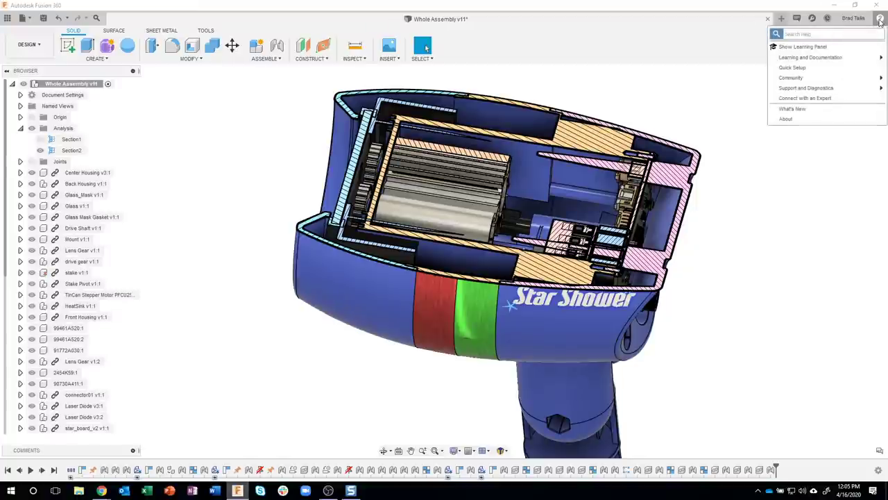
{"action": "left_click", "coordinate": [864, 22]}
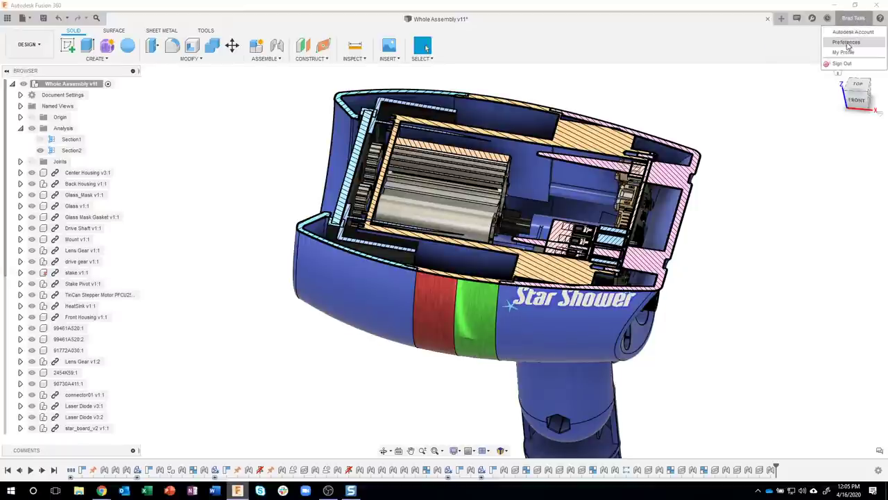
{"action": "left_click", "coordinate": [842, 43]}
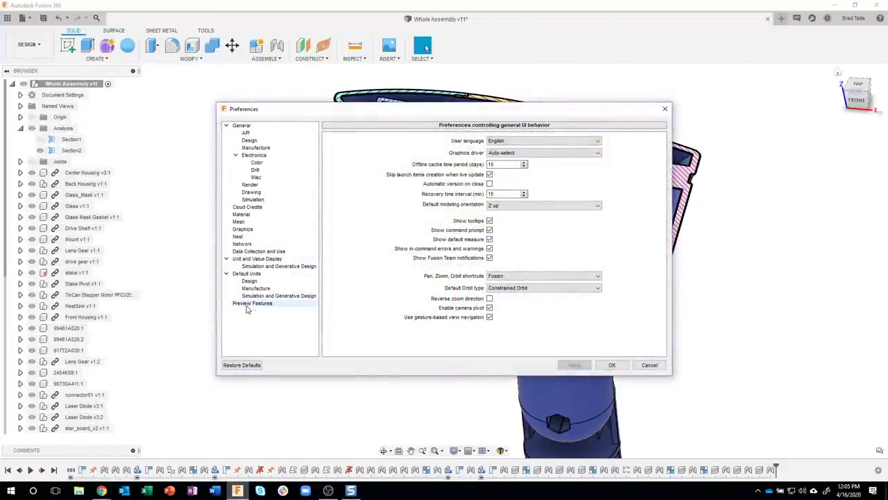
{"action": "left_click", "coordinate": [250, 306]}
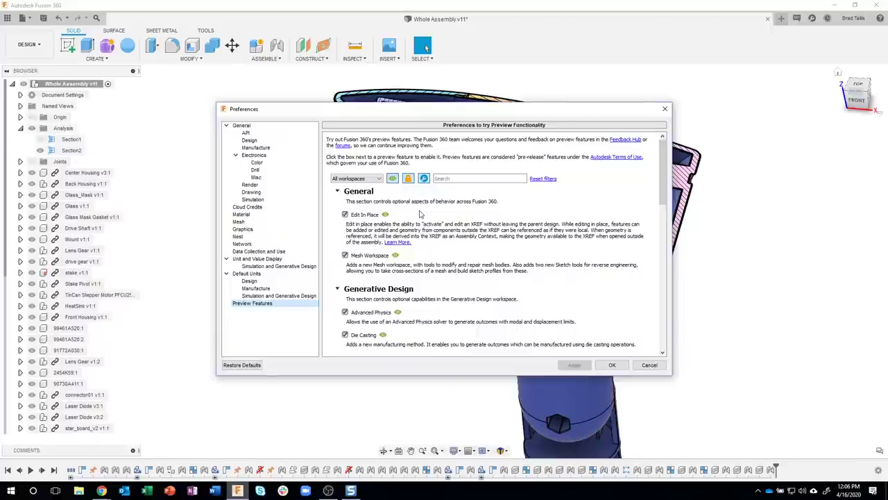
{"action": "left_click", "coordinate": [649, 365]}
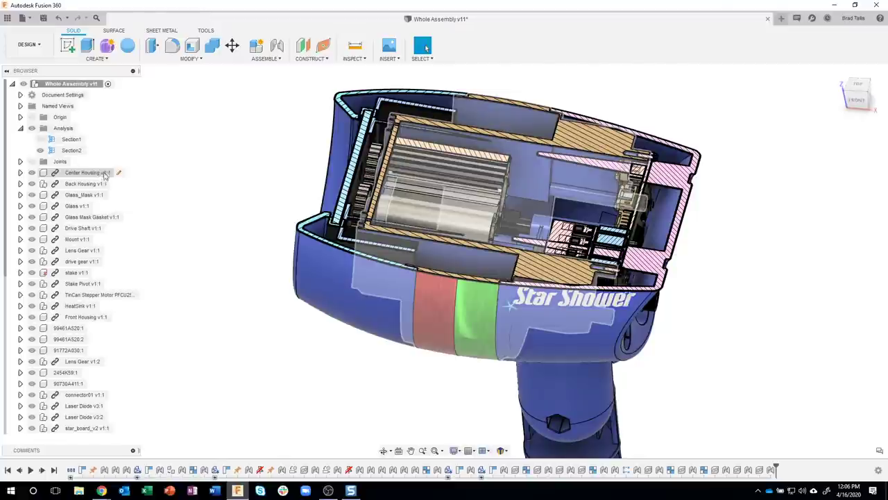
- Open the Center Housing for in-place editing within the assembly and inspect the outer edge of its sectioned rib
{"action": "left_click", "coordinate": [104, 173]}
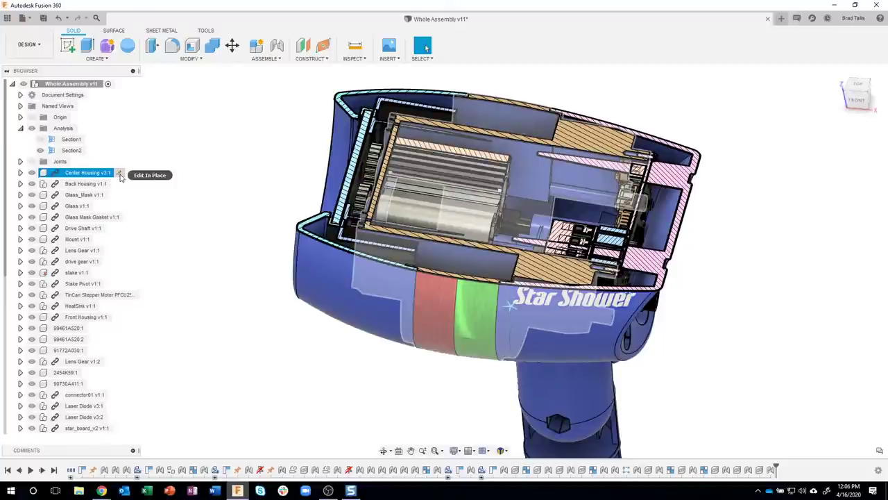
{"action": "left_click", "coordinate": [120, 174]}
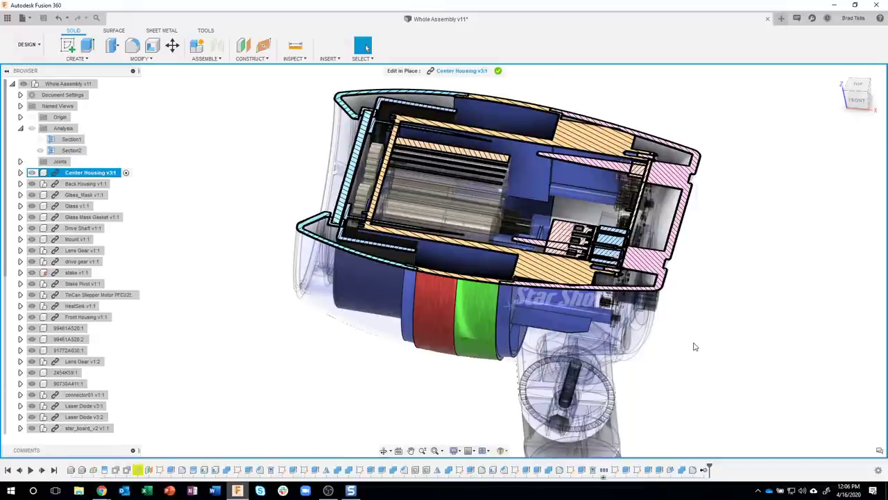
{"action": "middle_click_drag", "start_coordinate": [694, 345], "coordinate": [691, 323], "text": "shift"}
{"action": "scroll", "coordinate": [587, 286], "scroll_direction": "up", "scroll_amount": 2}
{"action": "scroll", "coordinate": [589, 284], "scroll_direction": "up", "scroll_amount": 4}
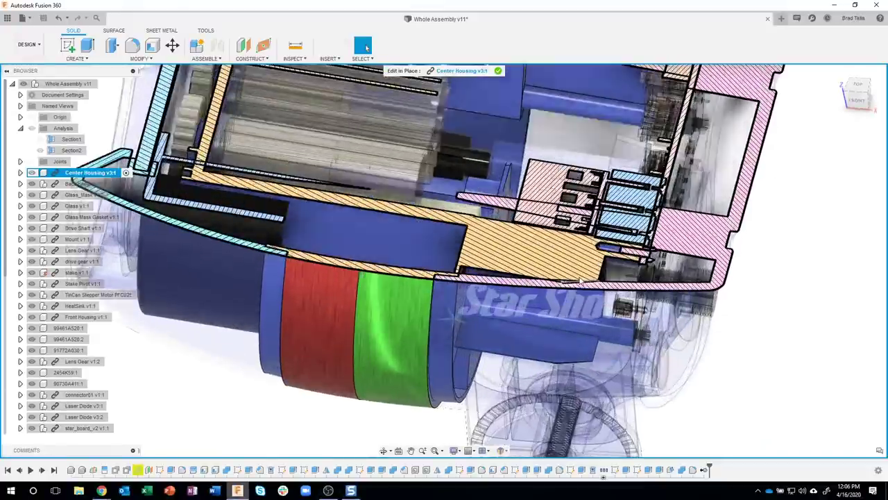
{"action": "scroll", "coordinate": [559, 293], "scroll_direction": "up", "scroll_amount": 2}
{"action": "scroll", "coordinate": [558, 293], "scroll_direction": "up", "scroll_amount": 5}
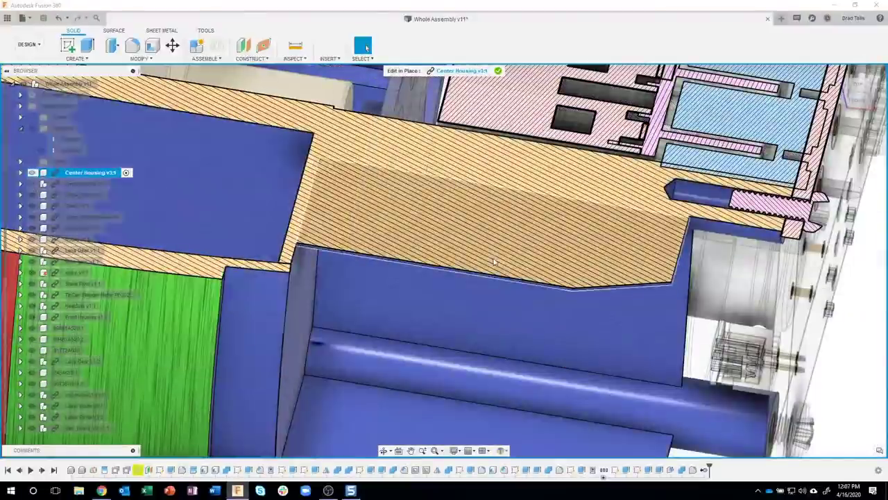
{"action": "scroll", "coordinate": [573, 293], "scroll_direction": "up", "scroll_amount": 2}
{"action": "scroll", "coordinate": [573, 291], "scroll_direction": "up", "scroll_amount": 3}
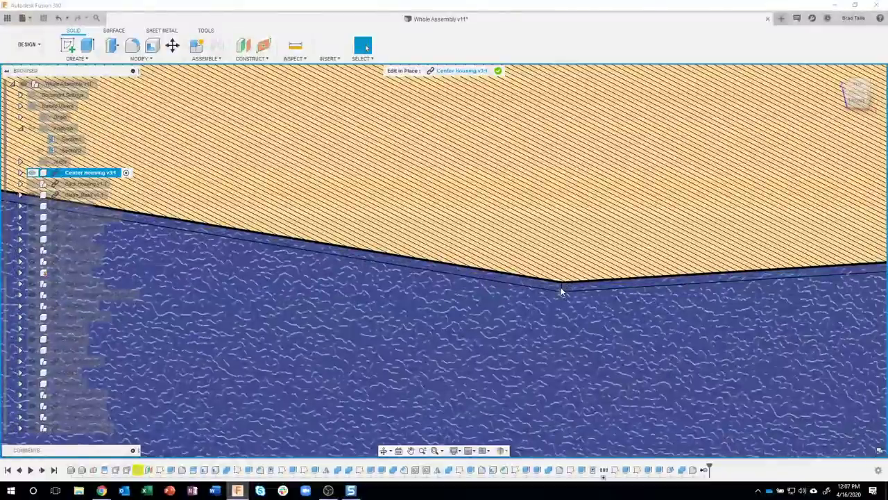
- Start an equal-distance chamfer on the outer edge of the Center Housing's sectioned rib, show the Back Housing, and size the chamfer to about 0.23 in
{"action": "left_click", "coordinate": [562, 286]}
{"action": "right_click", "coordinate": [562, 291]}
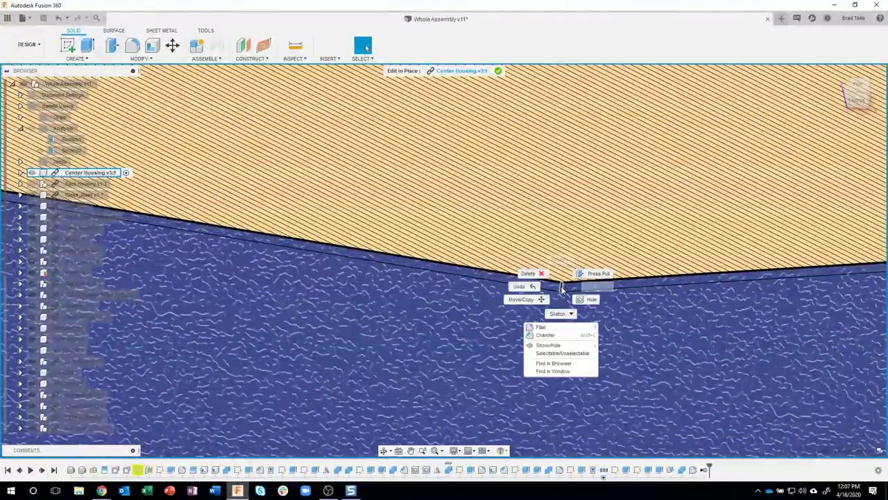
{"action": "left_click", "coordinate": [545, 335]}
{"action": "scroll", "coordinate": [551, 351], "scroll_direction": "down", "scroll_amount": 5}
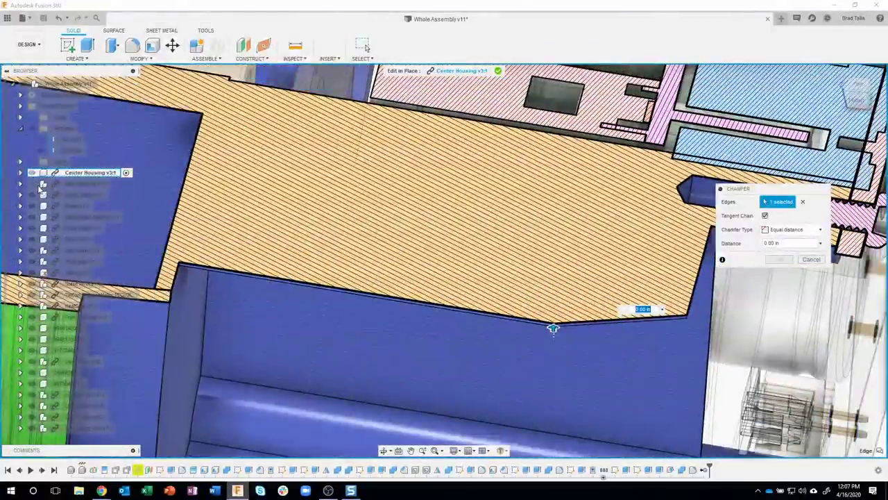
{"action": "left_click", "coordinate": [32, 184]}
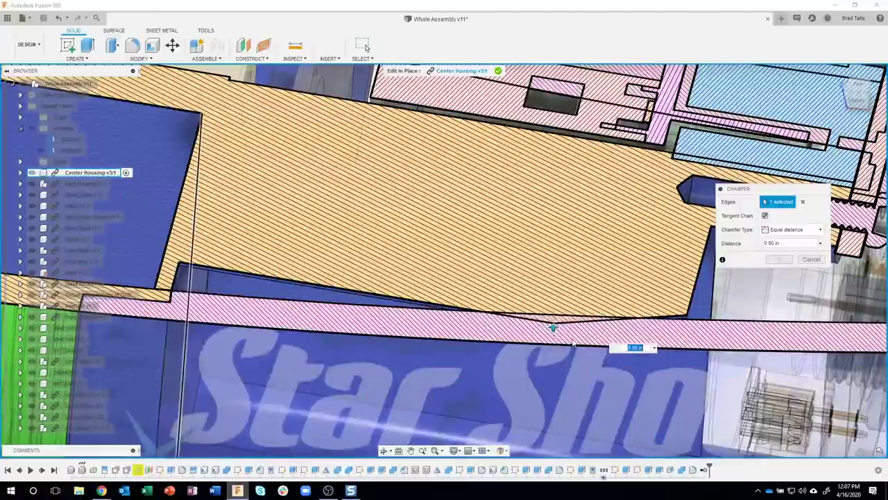
{"action": "mouse_move", "coordinate": [573, 339]}
{"action": "middle_mouse_down", "text": "shift"}
{"action": "mouse_move", "coordinate": [562, 338]}
{"action": "mouse_move", "coordinate": [584, 327]}
{"action": "mouse_move", "coordinate": [555, 336]}
{"action": "middle_mouse_up", "text": "shift"}
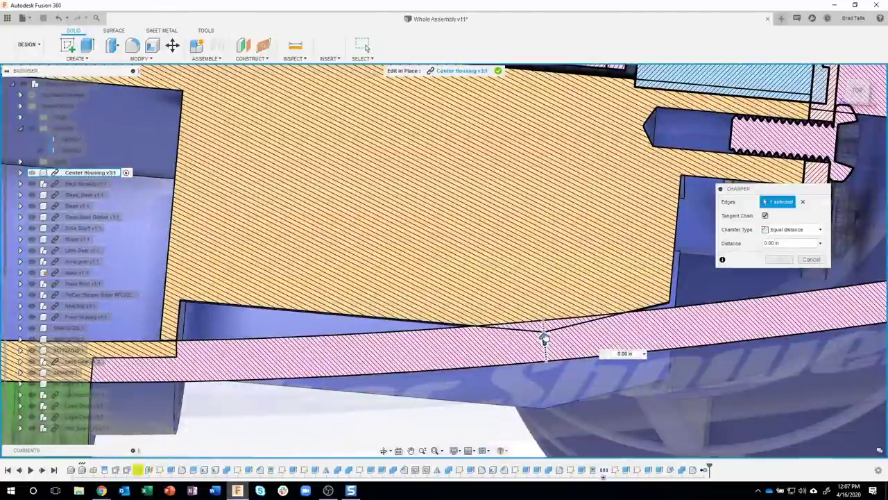
{"action": "left_click_drag", "start_coordinate": [544, 335], "coordinate": [544, 327]}
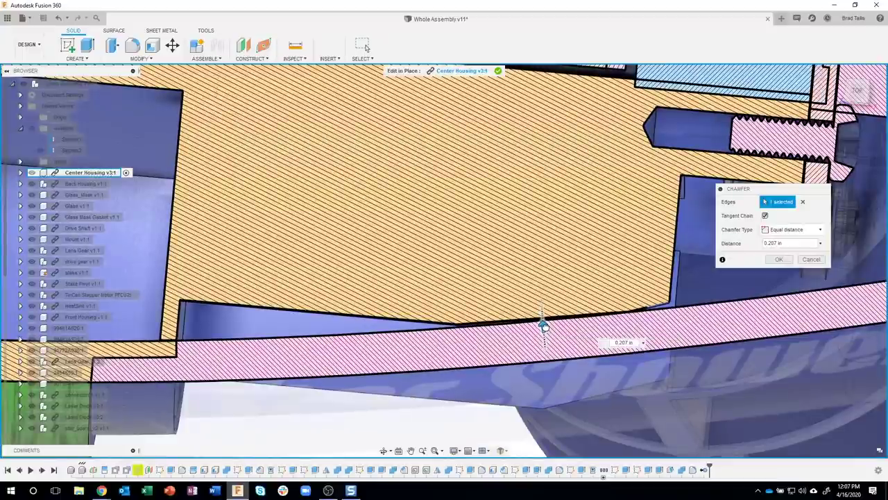
- Compare the rib chamfer with the Back Housing wall from the top view and increase its distance to 0.3 in
{"action": "left_click", "coordinate": [854, 92]}
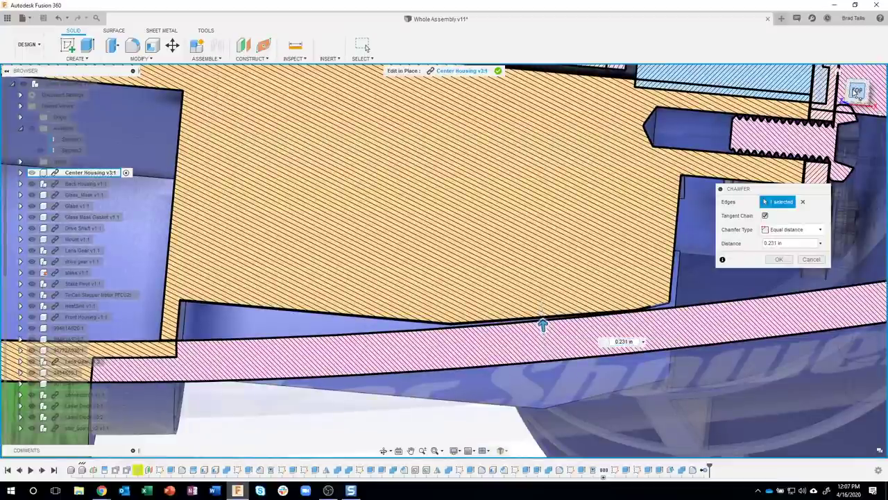
{"action": "left_click", "coordinate": [857, 92]}
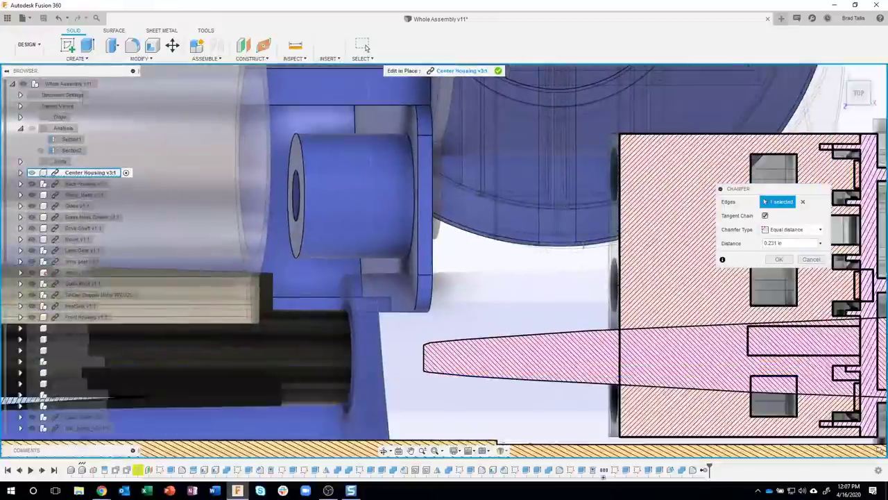
{"action": "middle_click_drag", "start_coordinate": [675, 429], "coordinate": [526, 179]}
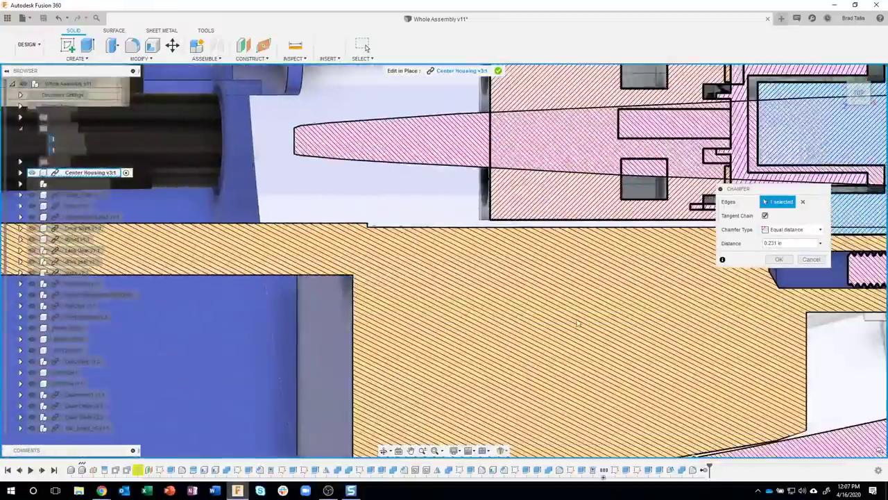
{"action": "middle_click_drag", "start_coordinate": [595, 329], "coordinate": [536, 269]}
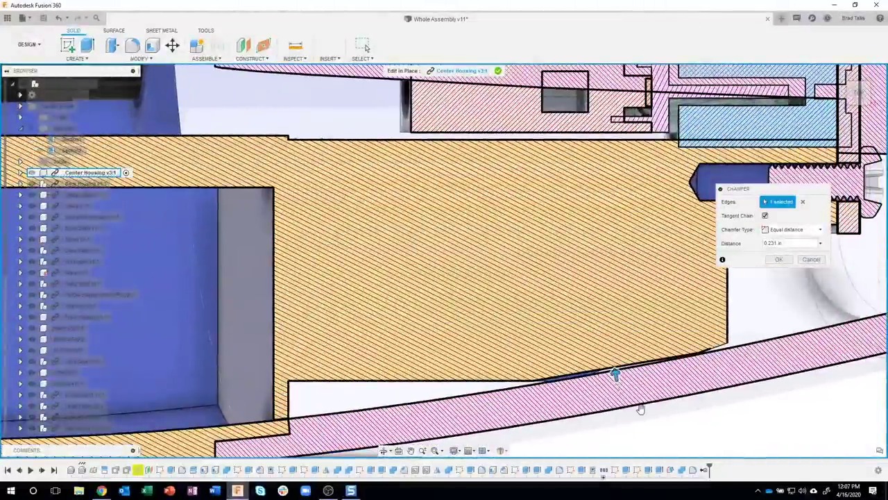
{"action": "scroll", "coordinate": [647, 399], "scroll_direction": "up", "scroll_amount": 2}
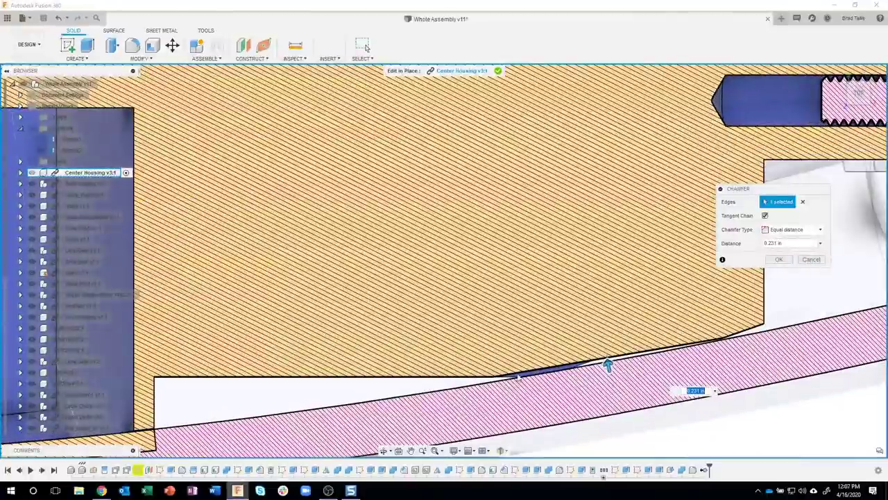
{"action": "left_click_drag", "start_coordinate": [609, 366], "coordinate": [607, 358]}
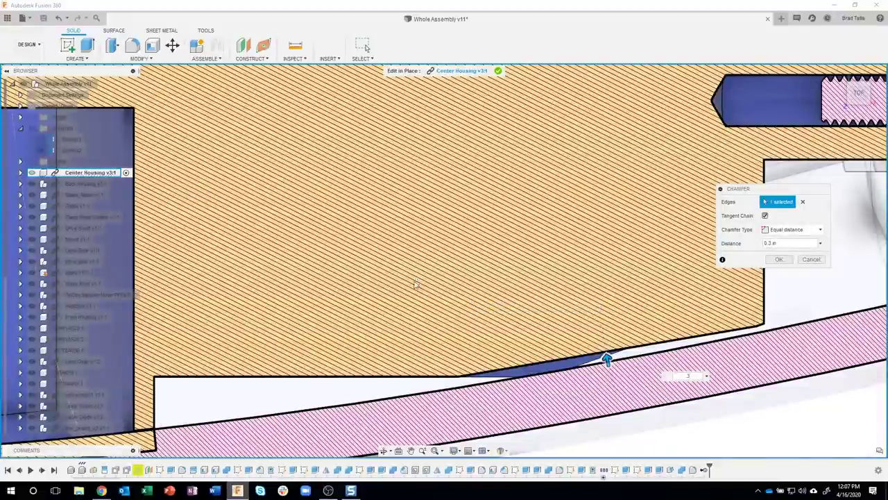
- Hide the Back Housing and add the matching outer edge of the rib below the section cut to the chamfer selection
{"action": "scroll", "coordinate": [516, 292], "scroll_direction": "down", "scroll_amount": 5}
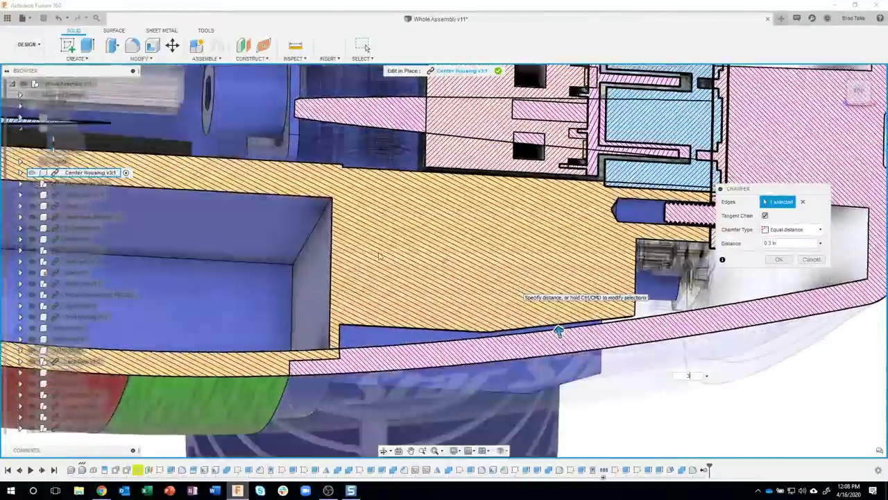
{"action": "middle_click_drag", "start_coordinate": [379, 256], "coordinate": [417, 237], "text": "shift"}
{"action": "left_click", "coordinate": [31, 184]}
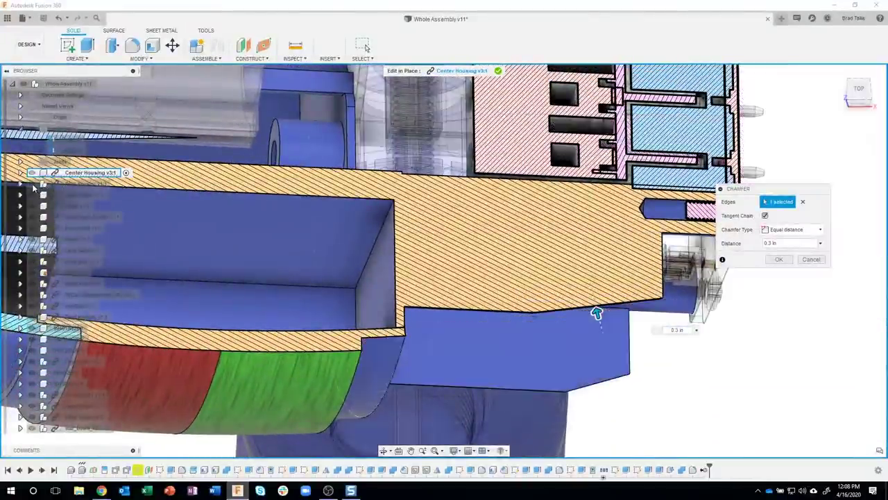
{"action": "scroll", "coordinate": [592, 403], "scroll_direction": "up", "scroll_amount": 3}
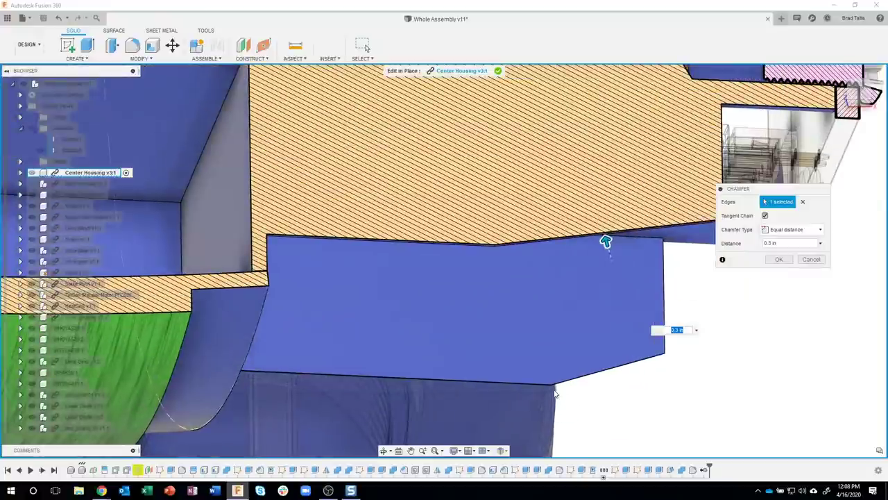
{"action": "mouse_move", "coordinate": [555, 393]}
{"action": "middle_mouse_down", "text": "shift"}
{"action": "mouse_move", "coordinate": [541, 339]}
{"action": "mouse_move", "coordinate": [521, 330]}
{"action": "middle_mouse_up", "text": "shift"}
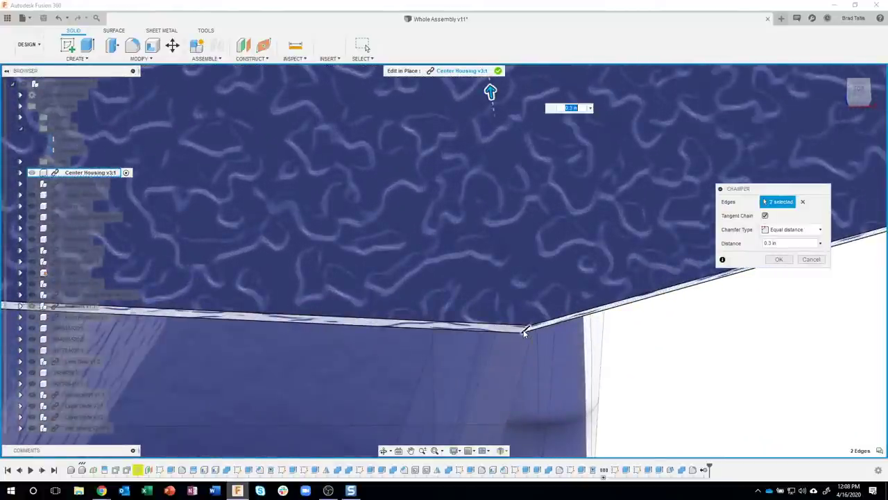
{"action": "scroll", "coordinate": [551, 356], "scroll_direction": "down", "scroll_amount": 3}
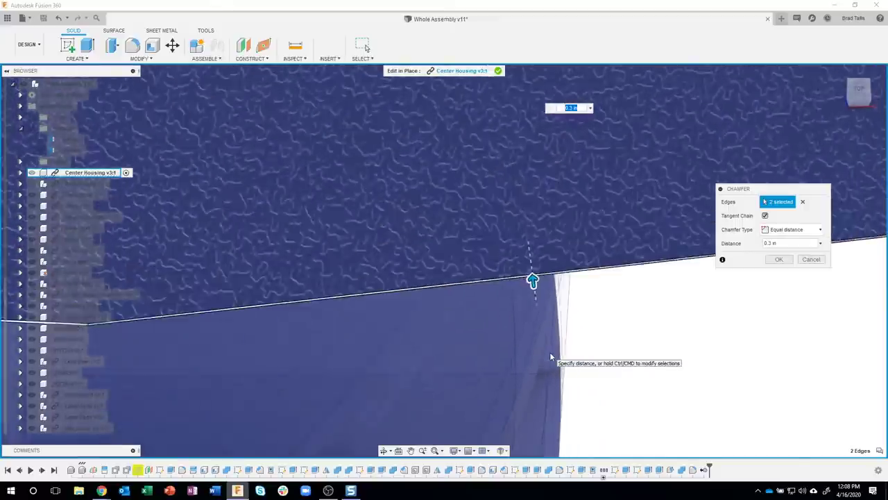
{"action": "middle_click_drag", "start_coordinate": [551, 357], "coordinate": [522, 346], "text": "shift"}
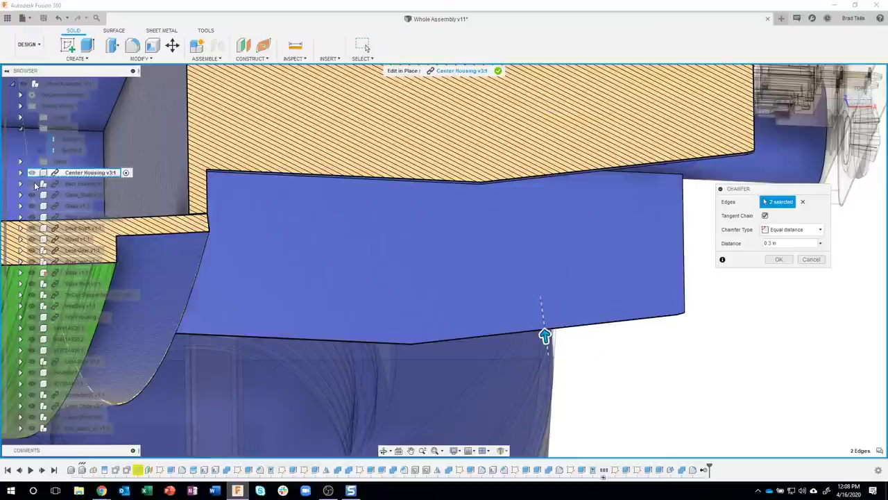
- Check the rib's clearance to the redisplayed Back Housing from the top view and apply the 0.3 in chamfer to both edges
{"action": "left_click", "coordinate": [858, 90]}
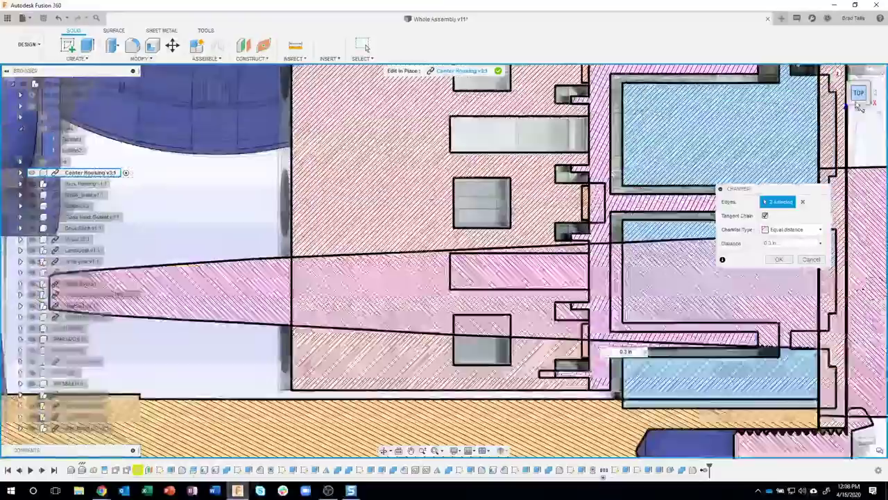
{"action": "middle_click_drag", "start_coordinate": [515, 304], "coordinate": [378, 81]}
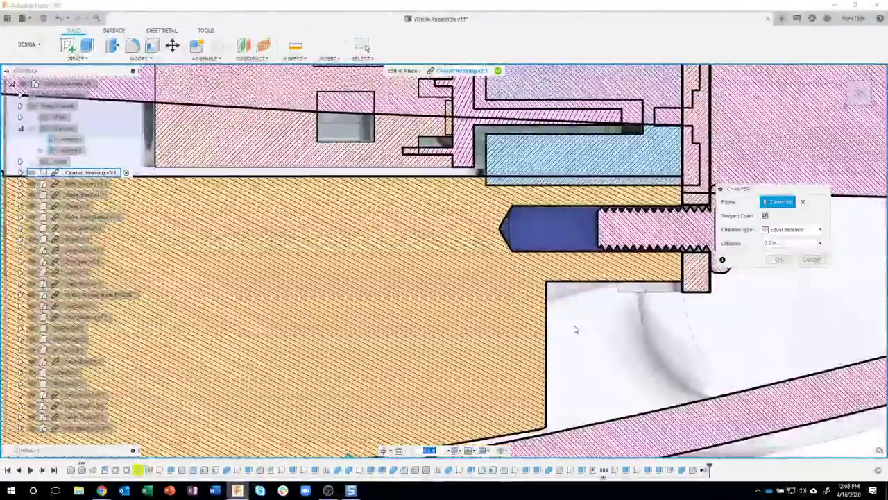
{"action": "middle_click_drag", "start_coordinate": [576, 329], "coordinate": [555, 208]}
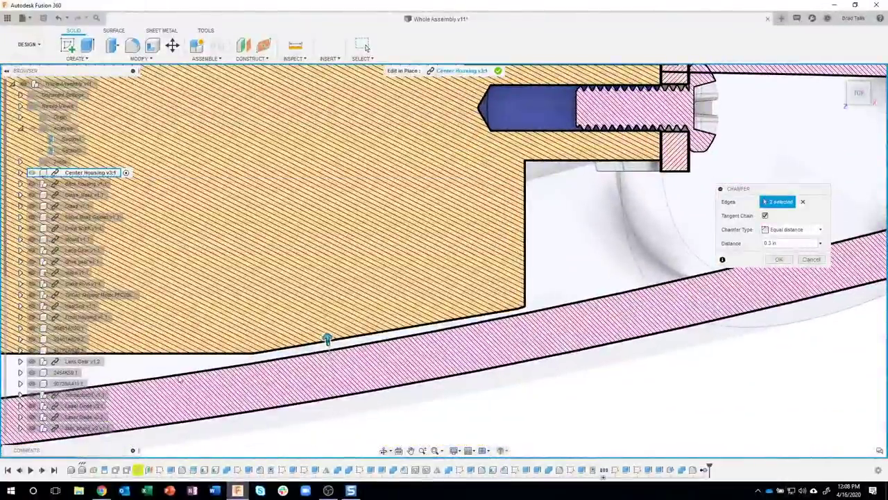
{"action": "left_click", "coordinate": [327, 339]}
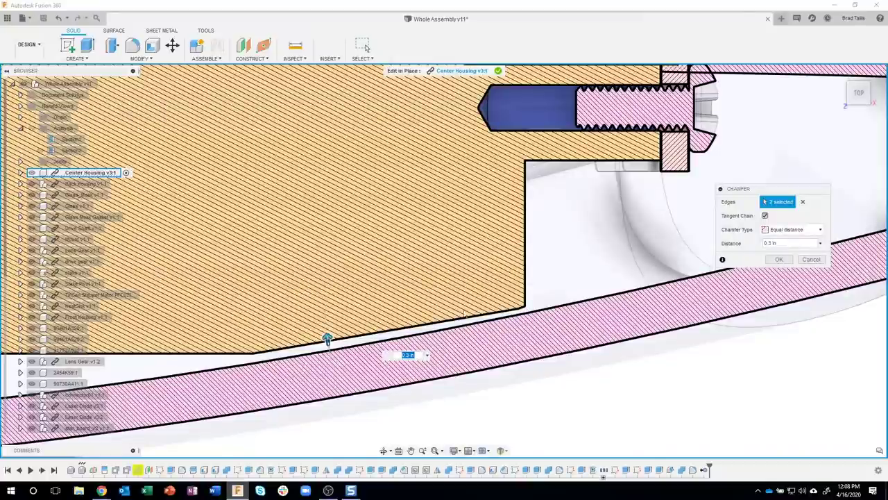
{"action": "left_click", "coordinate": [778, 258]}
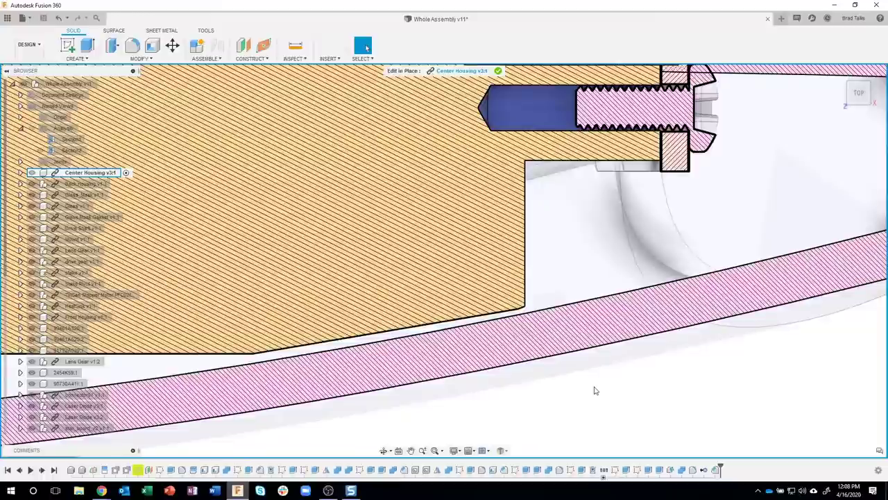
- Review the full housing section, then finish the in-place edit of the Center Housing and return to the whole assembly
{"action": "scroll", "coordinate": [594, 391], "scroll_direction": "down", "scroll_amount": 5}
{"action": "scroll", "coordinate": [595, 390], "scroll_direction": "down", "scroll_amount": 6}
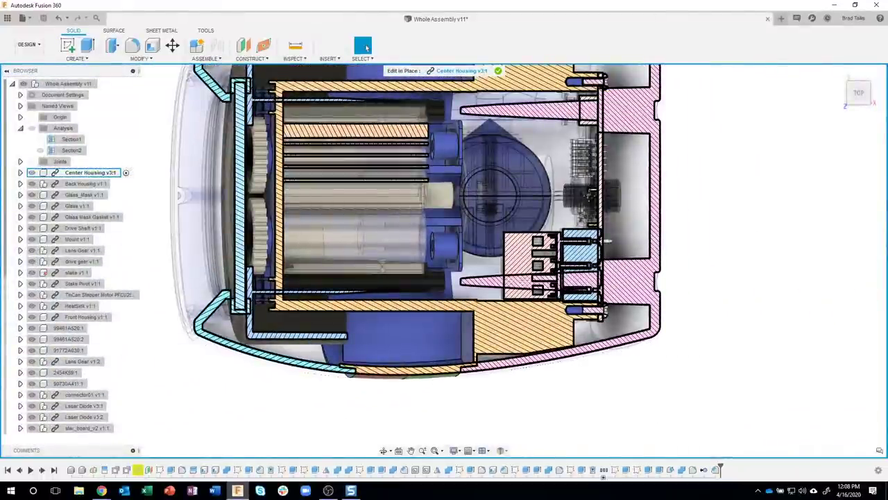
{"action": "middle_click_drag", "start_coordinate": [598, 132], "coordinate": [599, 195]}
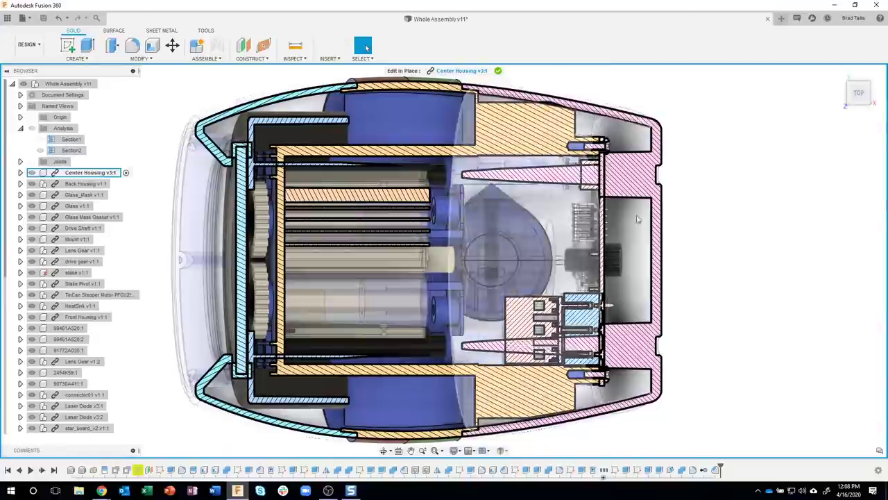
{"action": "scroll", "coordinate": [603, 423], "scroll_direction": "up", "scroll_amount": 2}
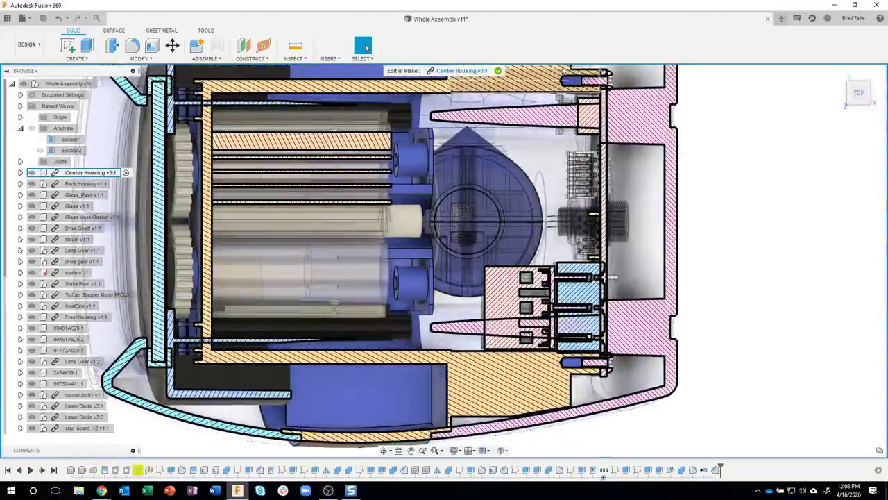
{"action": "middle_click_drag", "start_coordinate": [737, 347], "coordinate": [739, 274]}
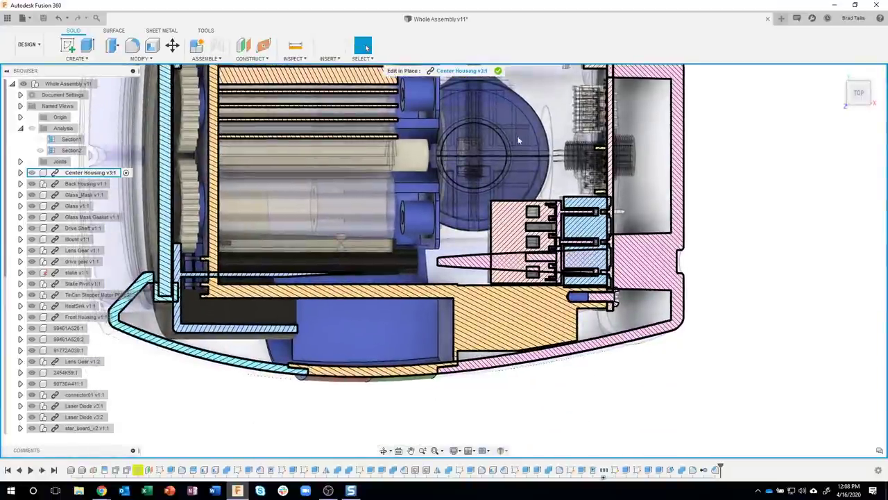
{"action": "left_click", "coordinate": [498, 72]}
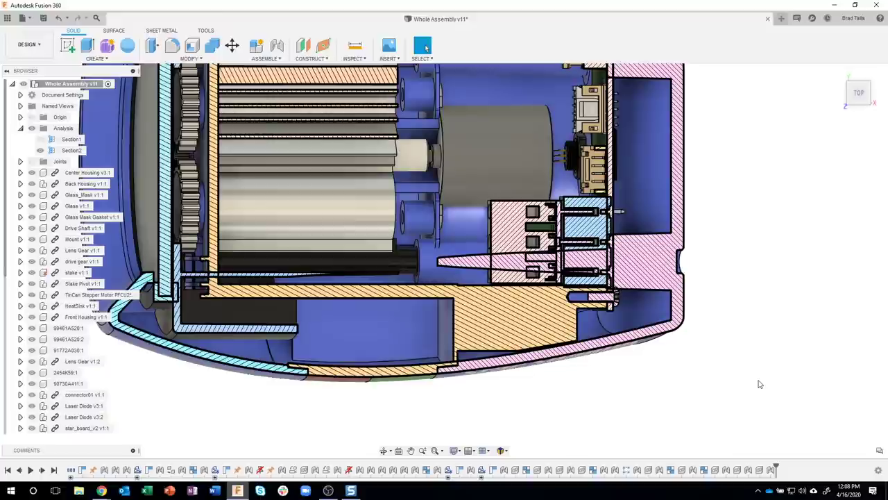
- Hide the Section2 analysis and inspect the glass and its mask in the front opening of the complete housing
{"action": "middle_click_drag", "start_coordinate": [573, 374], "coordinate": [736, 392], "text": "shift"}
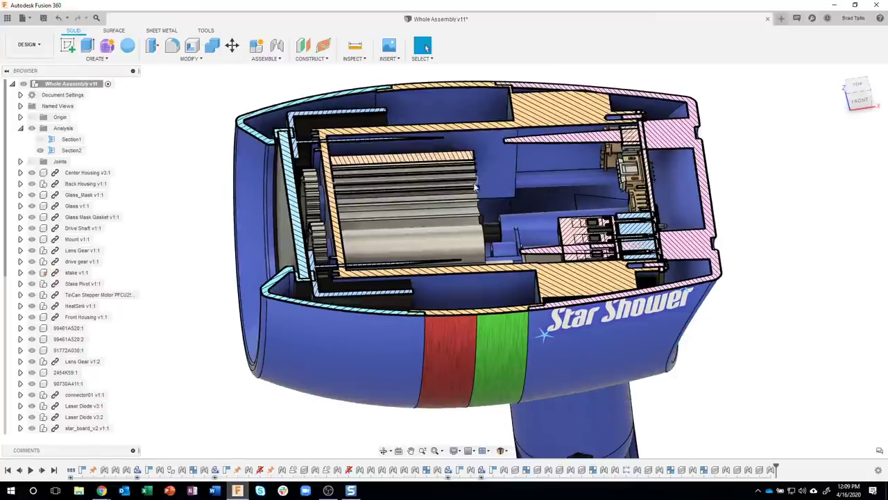
{"action": "left_click", "coordinate": [43, 150]}
{"action": "left_click", "coordinate": [39, 151]}
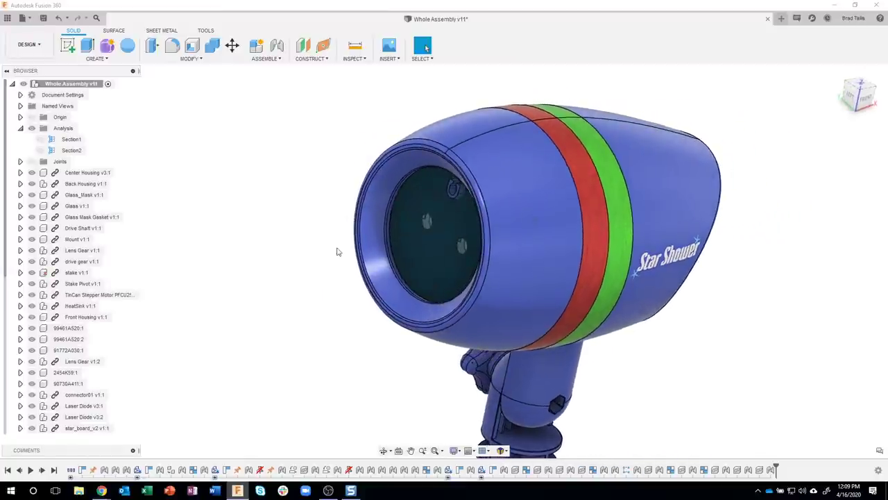
{"action": "scroll", "coordinate": [389, 171], "scroll_direction": "up", "scroll_amount": 2}
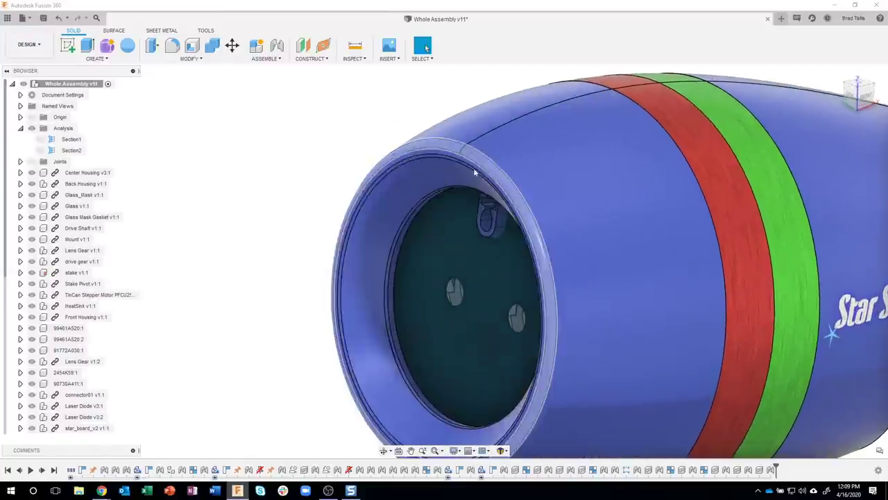
{"action": "scroll", "coordinate": [503, 208], "scroll_direction": "up", "scroll_amount": 2}
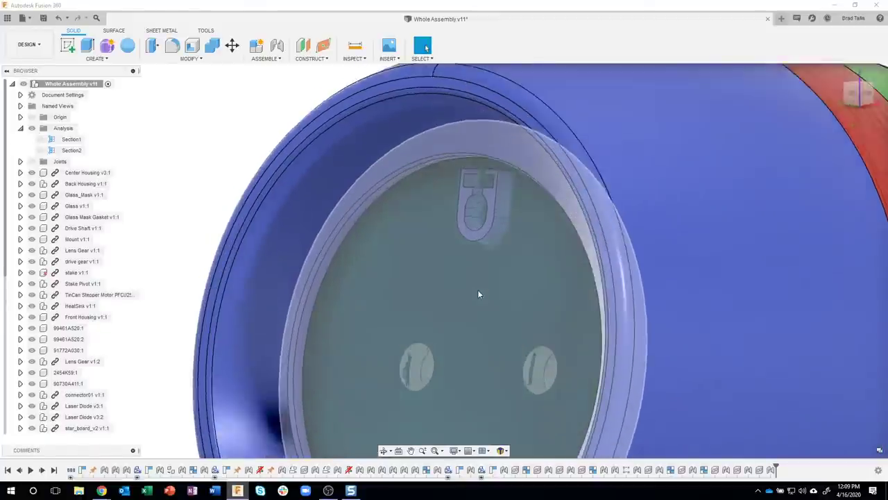
{"action": "scroll", "coordinate": [479, 295], "scroll_direction": "down", "scroll_amount": 4}
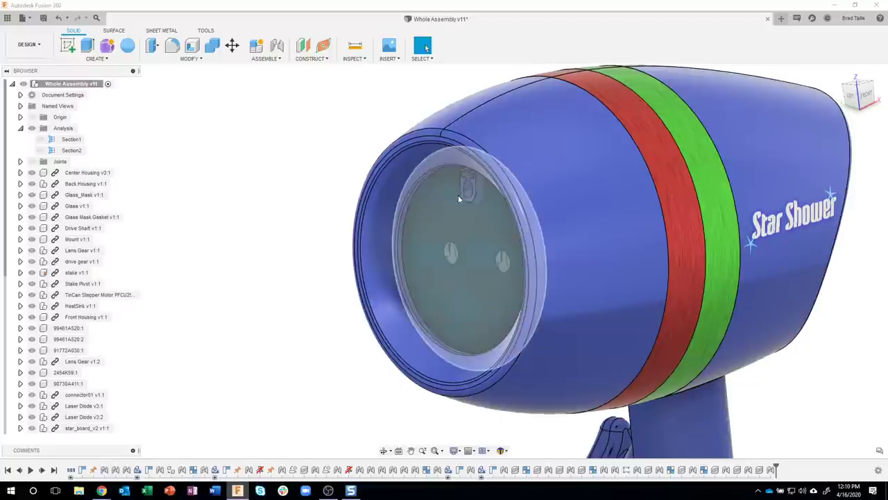
- Run an interference check between the Center Housing and the Glass
{"action": "left_click", "coordinate": [352, 59]}
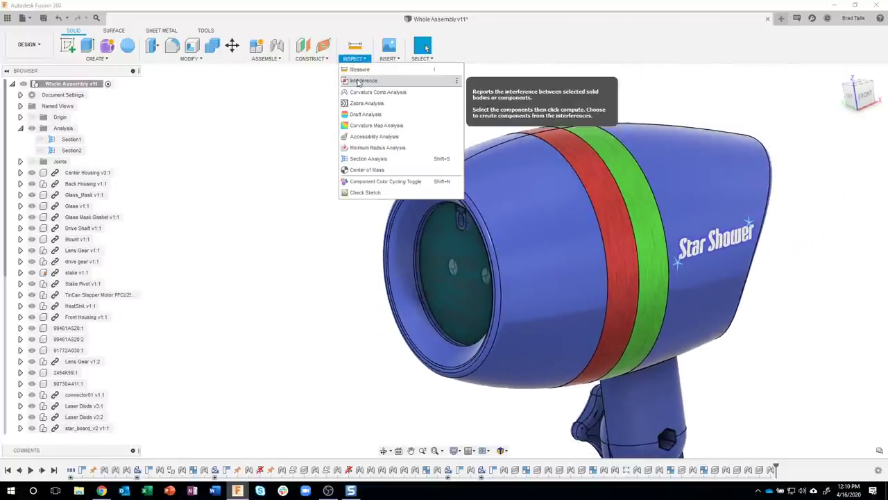
{"action": "left_click", "coordinate": [363, 80]}
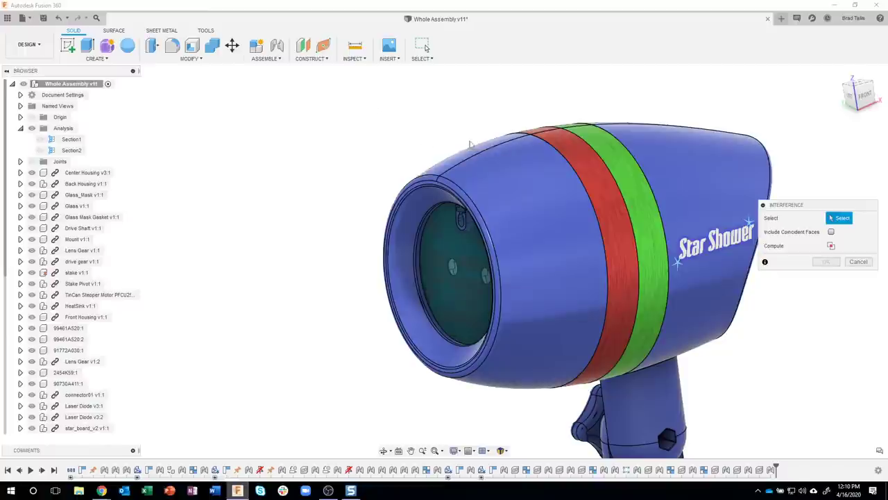
{"action": "left_click", "coordinate": [568, 148]}
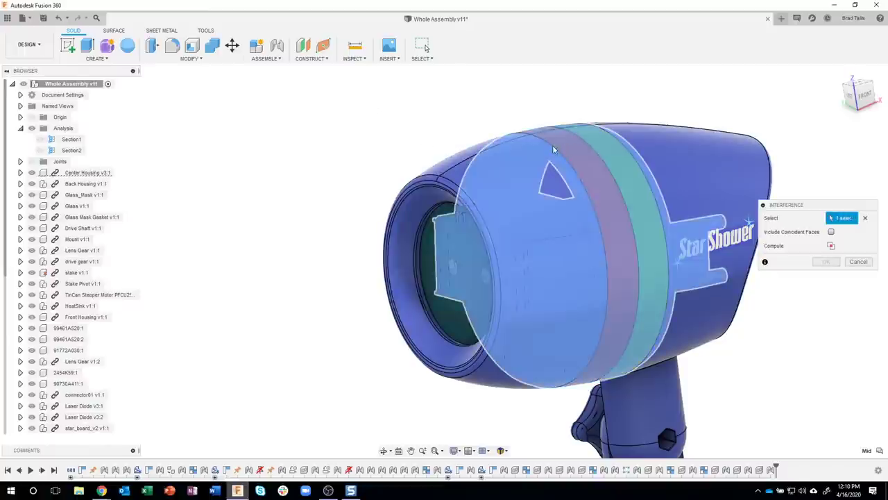
{"action": "left_click", "coordinate": [428, 259]}
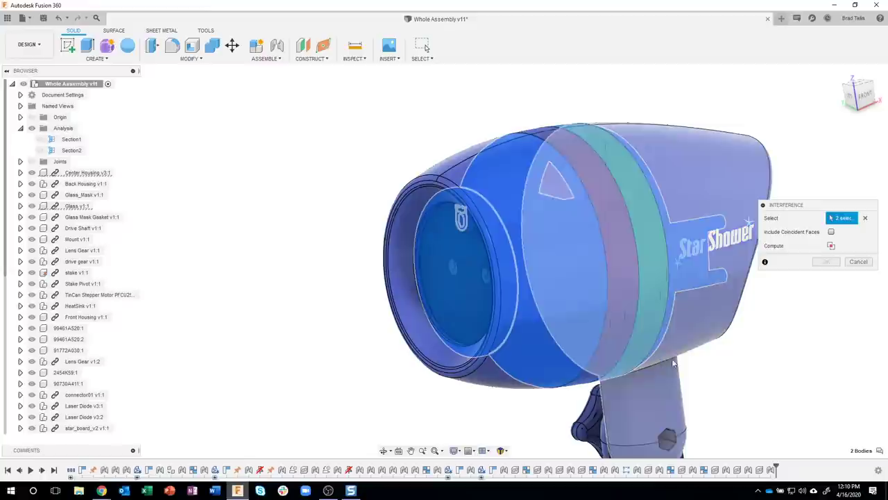
{"action": "middle_click_drag", "start_coordinate": [784, 288], "coordinate": [761, 273], "text": "shift"}
{"action": "left_click", "coordinate": [831, 247]}
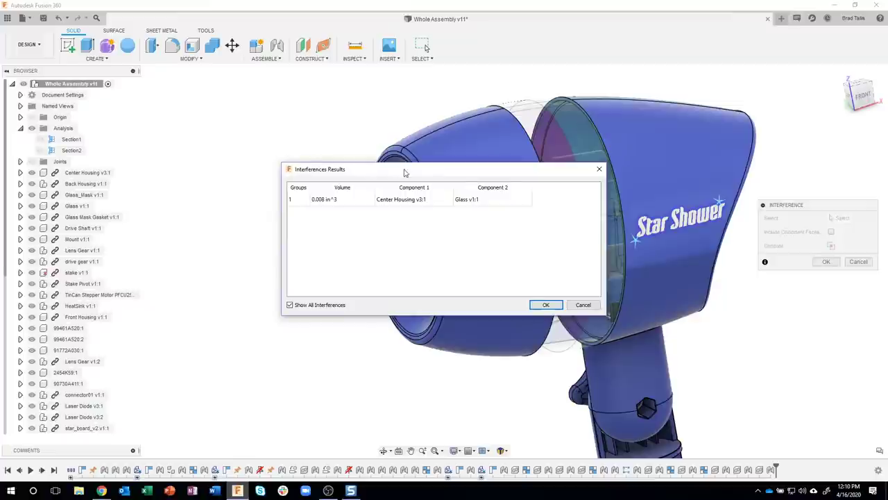
- Inspect the highlighted overlap at the clip behind the glass, then close the interference results
{"action": "left_click_drag", "start_coordinate": [406, 173], "coordinate": [220, 65]}
{"action": "middle_click_drag", "start_coordinate": [423, 186], "coordinate": [395, 267], "text": "shift"}
{"action": "scroll", "coordinate": [471, 179], "scroll_direction": "up", "scroll_amount": 5}
{"action": "scroll", "coordinate": [489, 208], "scroll_direction": "down", "scroll_amount": 3}
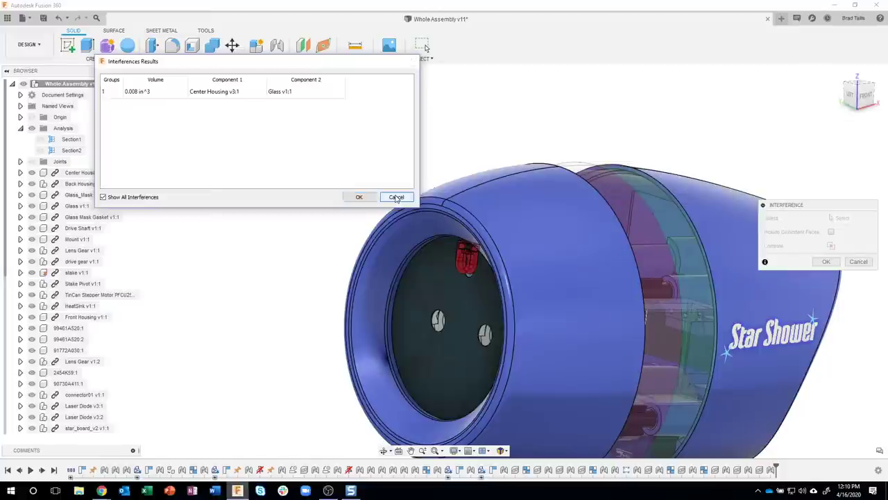
{"action": "left_click", "coordinate": [396, 197]}
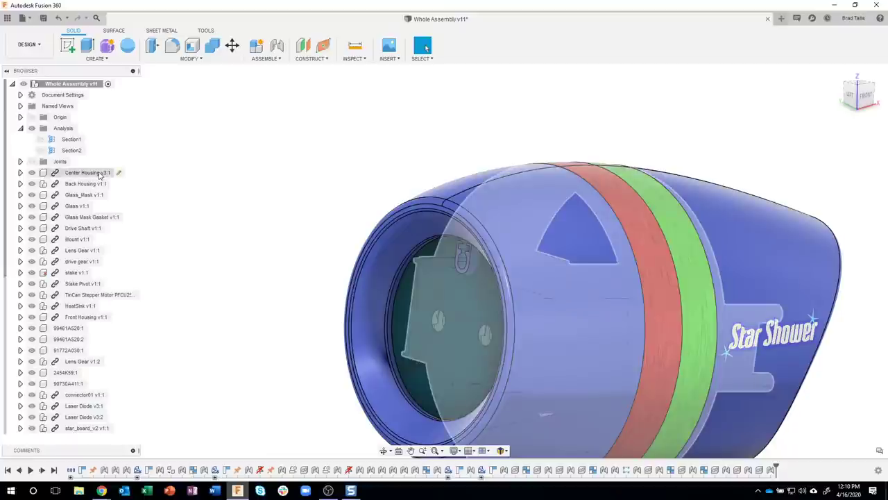
- Edit the Center Housing in place and open the extrusion of the U-shaped clip behind the glass for editing
{"action": "left_click", "coordinate": [114, 173]}
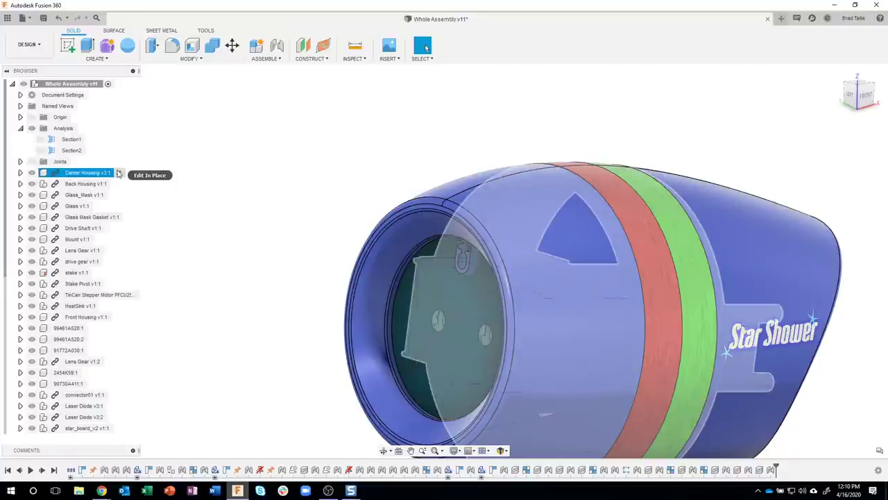
{"action": "left_click", "coordinate": [119, 174]}
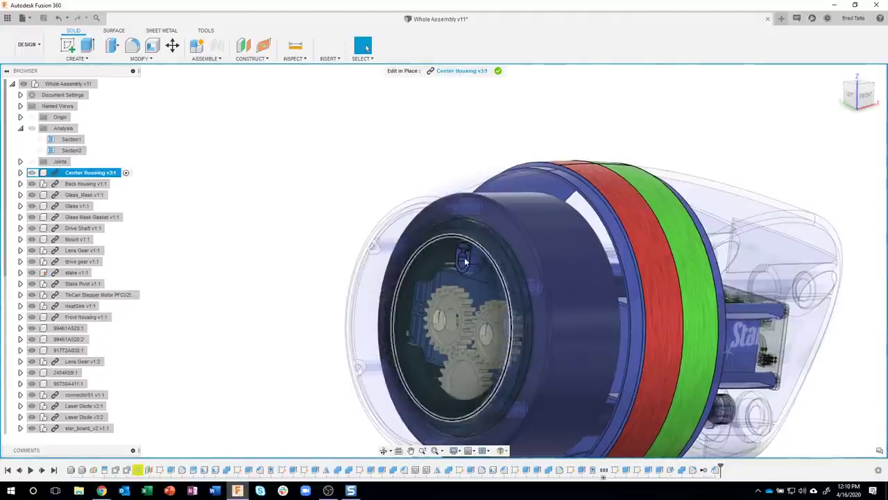
{"action": "middle_click_drag", "start_coordinate": [464, 259], "coordinate": [467, 250], "text": "shift"}
{"action": "scroll", "coordinate": [451, 244], "scroll_direction": "up", "scroll_amount": 5}
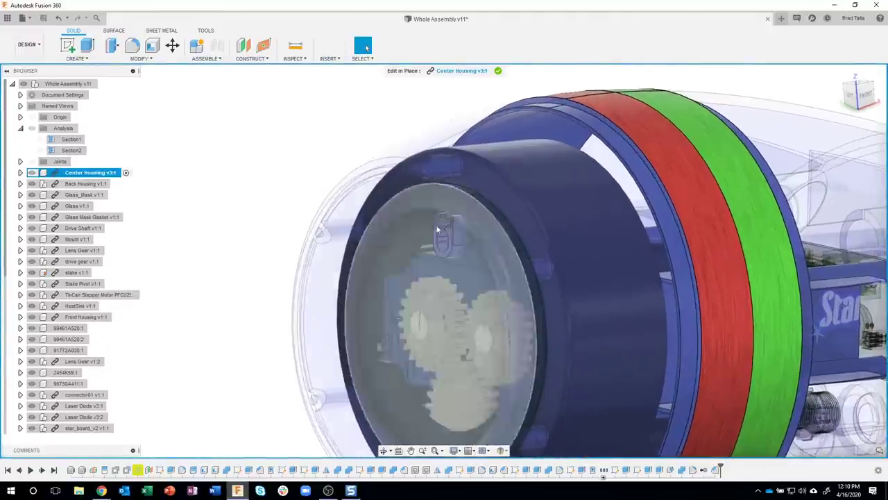
{"action": "scroll", "coordinate": [437, 237], "scroll_direction": "up", "scroll_amount": 3}
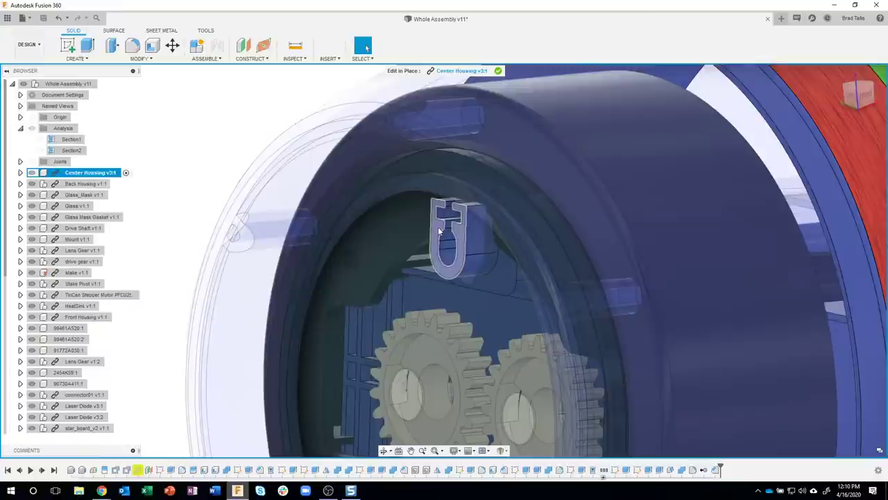
{"action": "left_click", "coordinate": [438, 232]}
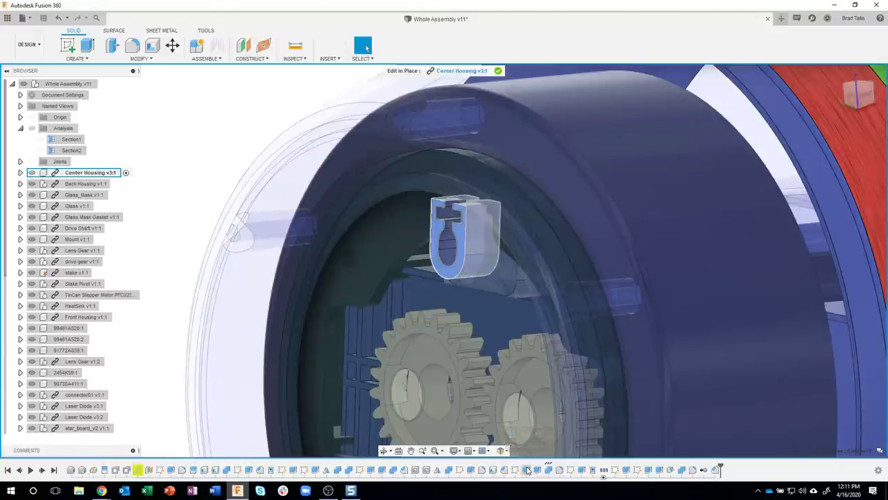
{"action": "double_click", "coordinate": [527, 469]}
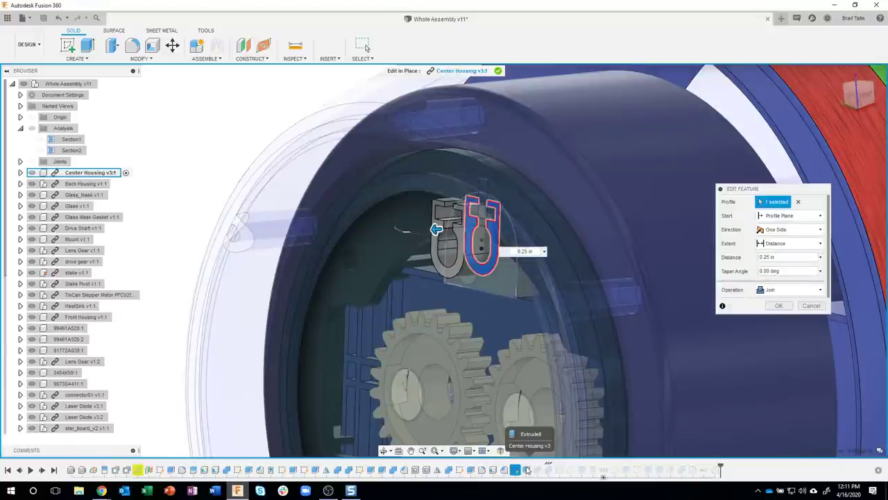
- Hide the Mount and Front Housing and shorten the U-shaped clip's extrusion distance to 0.095 in
{"action": "middle_click_drag", "start_coordinate": [208, 222], "coordinate": [87, 229], "text": "shift"}
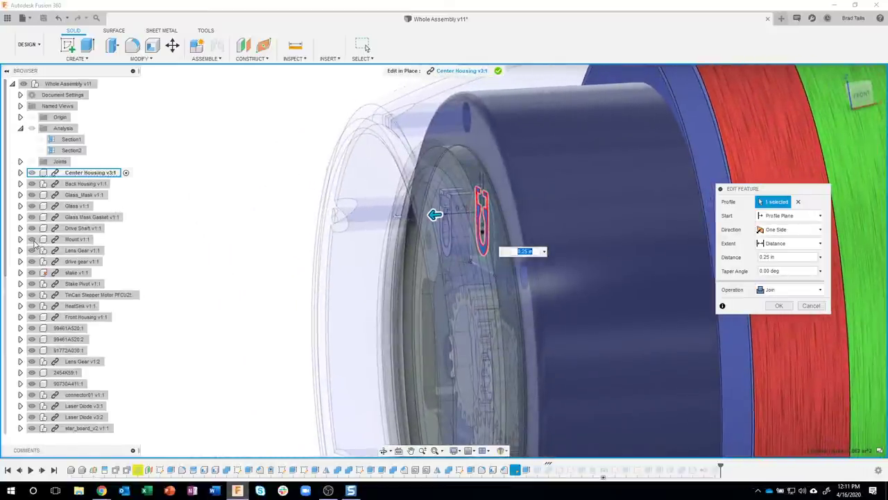
{"action": "middle_click_drag", "start_coordinate": [33, 243], "coordinate": [448, 214], "text": "shift"}
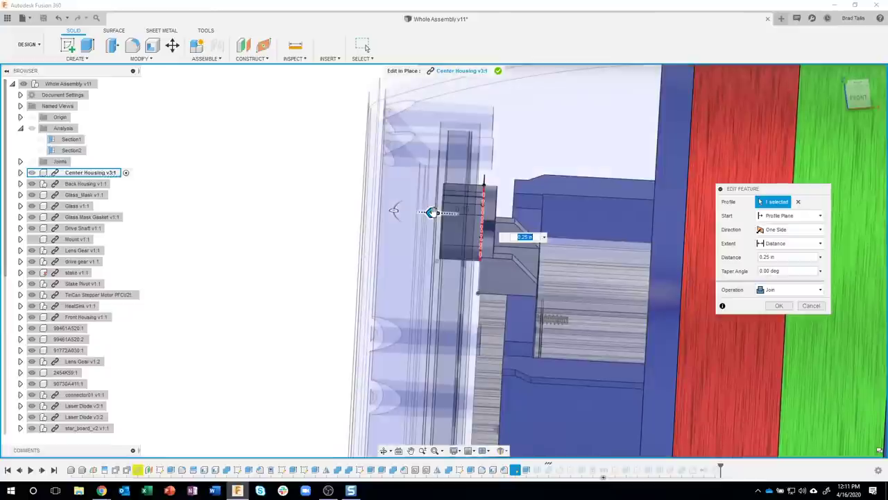
{"action": "left_click_drag", "start_coordinate": [438, 213], "coordinate": [445, 214]}
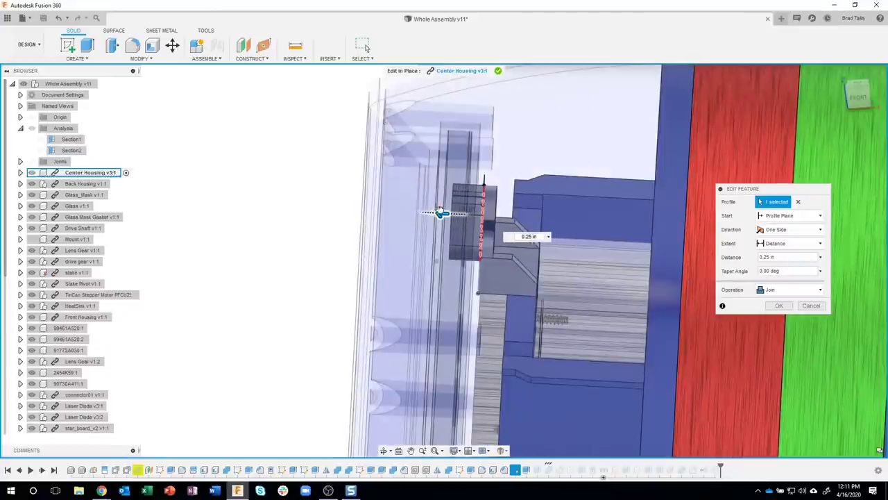
{"action": "left_click_drag", "start_coordinate": [447, 211], "coordinate": [453, 214]}
{"action": "middle_click_drag", "start_coordinate": [453, 214], "coordinate": [446, 290], "text": "shift"}
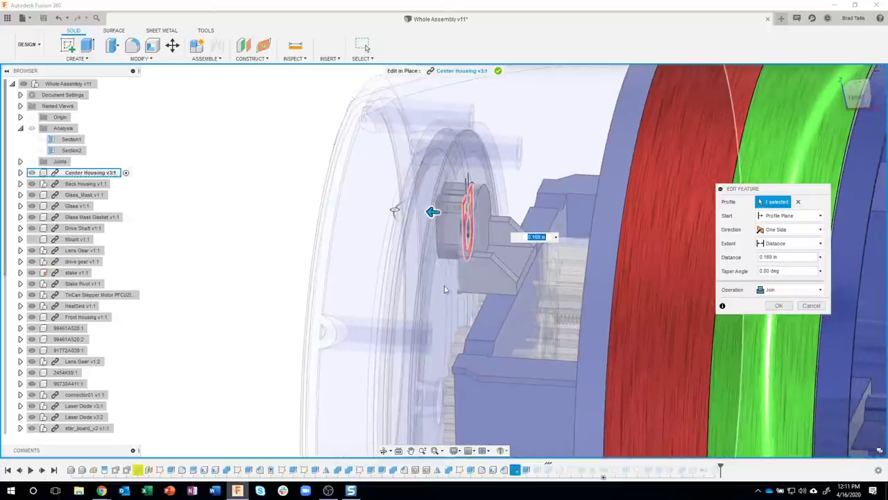
{"action": "middle_click_drag", "start_coordinate": [463, 218], "coordinate": [173, 195], "text": "shift"}
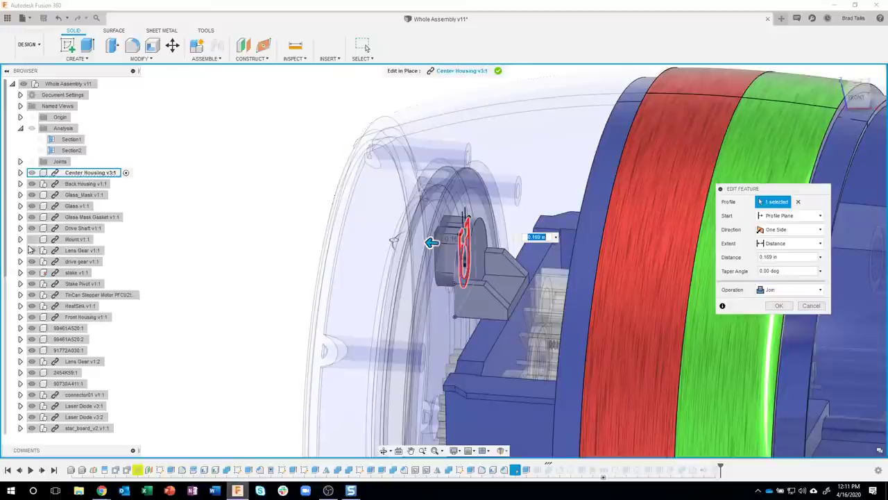
{"action": "left_click", "coordinate": [31, 316]}
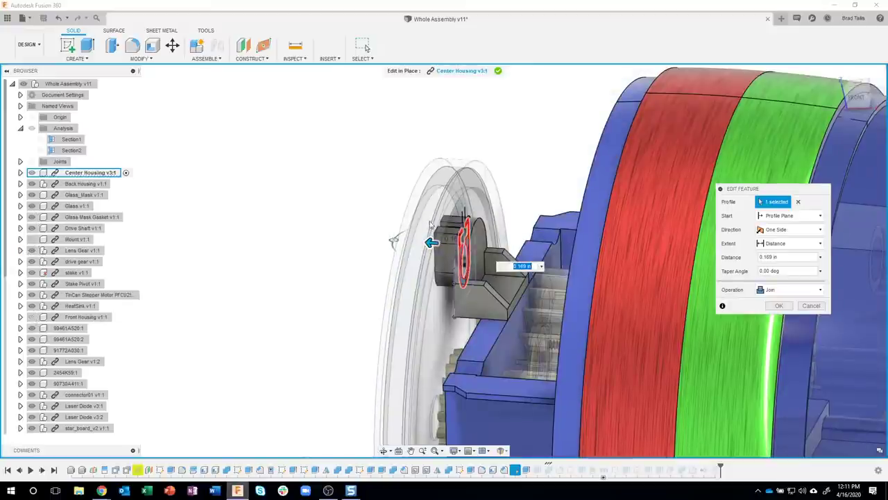
{"action": "middle_click_drag", "start_coordinate": [465, 236], "coordinate": [476, 214], "text": "shift"}
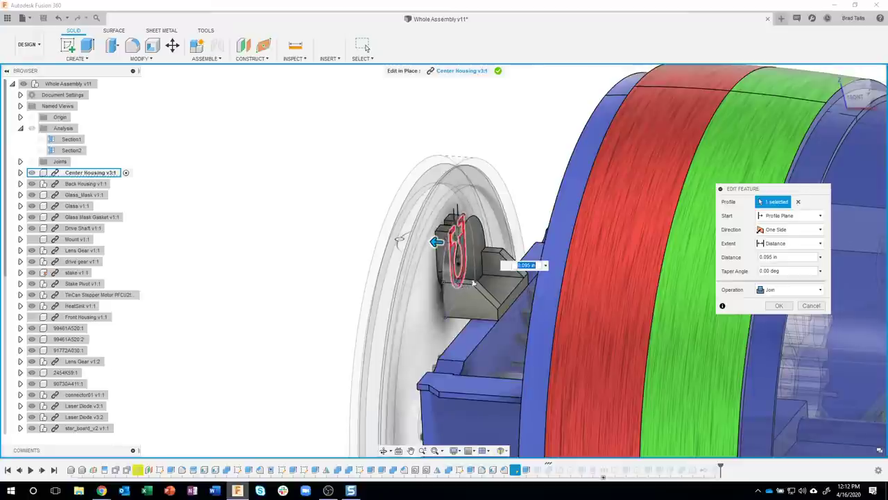
{"action": "left_click", "coordinate": [779, 306]}
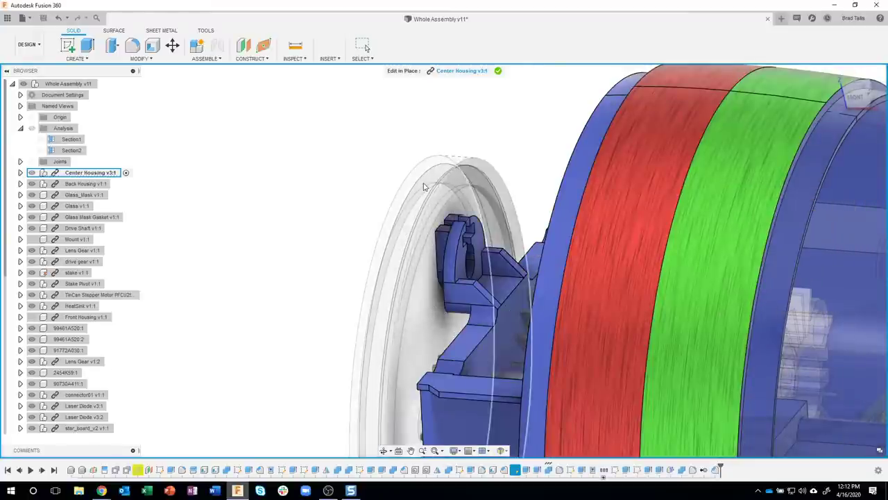
- Inspect the shortened clip against the glass and gears from several angles, then finish the in-place edit of the Center Housing
{"action": "middle_click_drag", "start_coordinate": [455, 245], "coordinate": [347, 184], "text": "shift"}
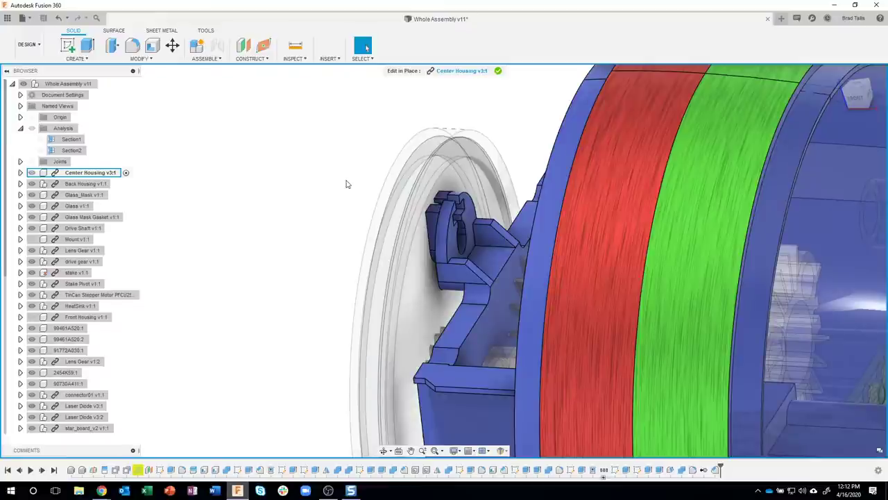
{"action": "scroll", "coordinate": [342, 216], "scroll_direction": "down", "scroll_amount": 2}
{"action": "middle_click_drag", "start_coordinate": [343, 216], "coordinate": [340, 221], "text": "shift"}
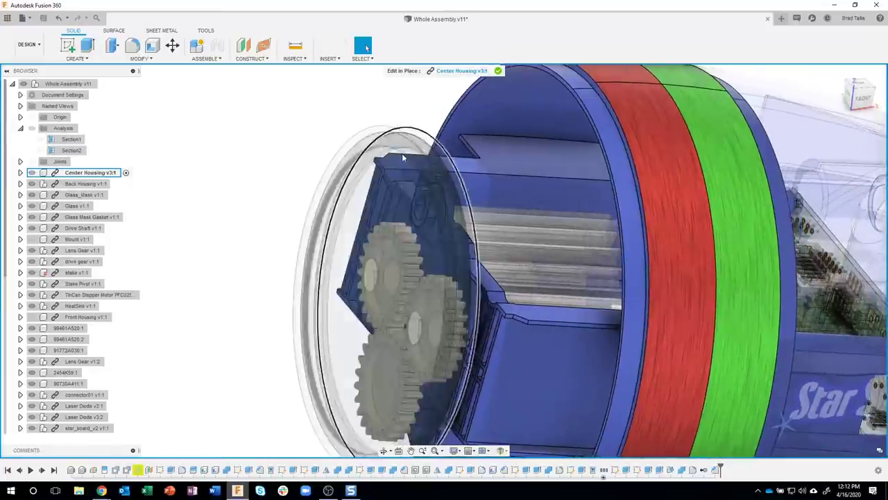
{"action": "middle_click_drag", "start_coordinate": [403, 154], "coordinate": [420, 173], "text": "shift"}
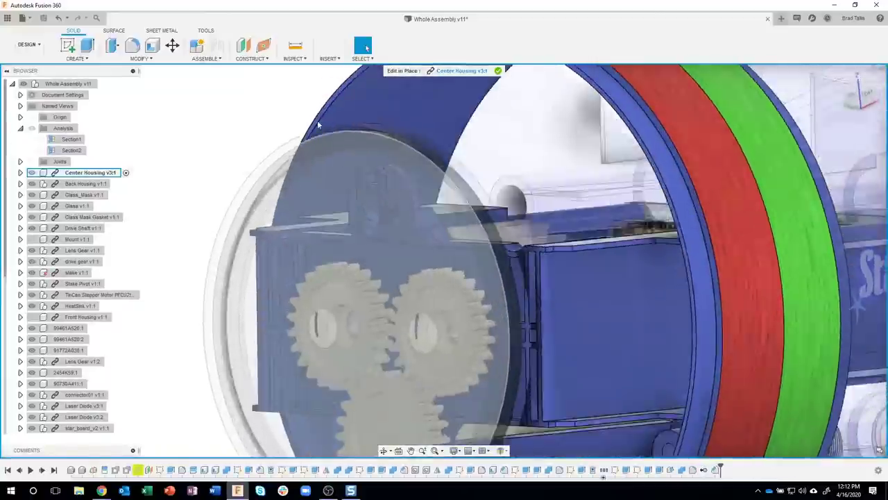
{"action": "scroll", "coordinate": [247, 128], "scroll_direction": "up", "scroll_amount": 3}
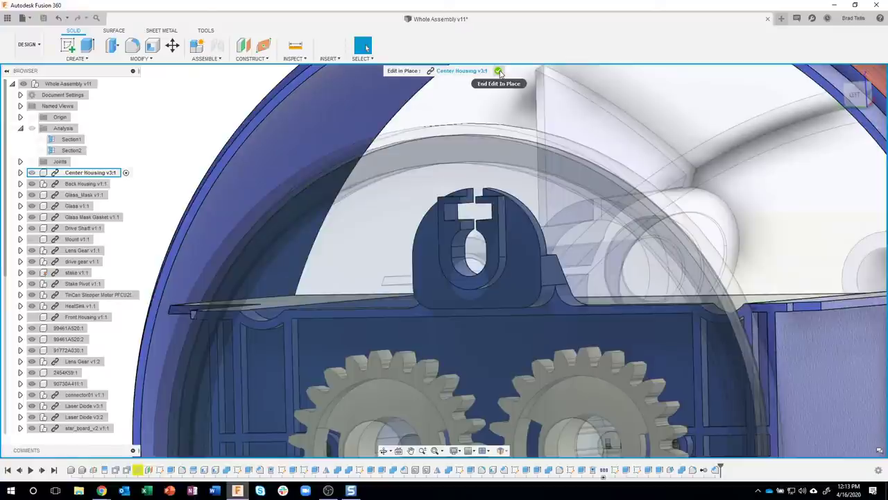
{"action": "left_click", "coordinate": [498, 71]}
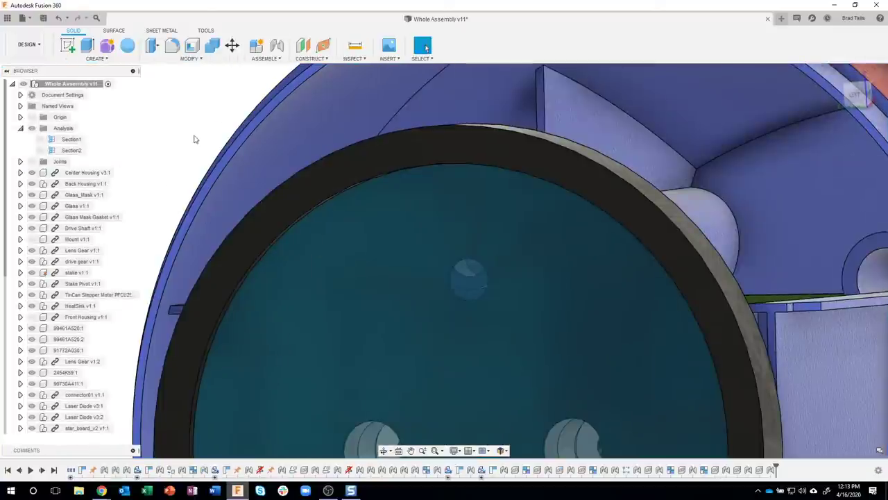
- Start editing the Glass_Mask in place and open its sketch with the mask holes
{"action": "middle_click_drag", "start_coordinate": [194, 138], "coordinate": [139, 145], "text": "shift"}
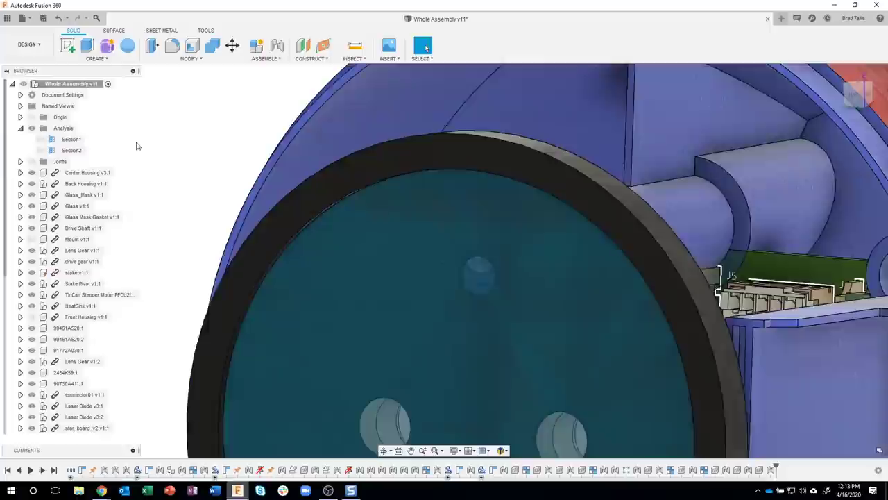
{"action": "left_click", "coordinate": [111, 197]}
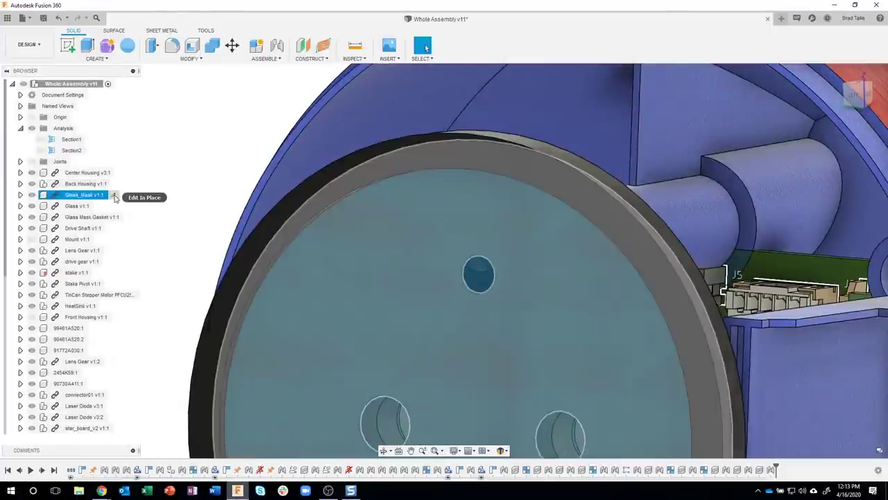
{"action": "left_click", "coordinate": [114, 197]}
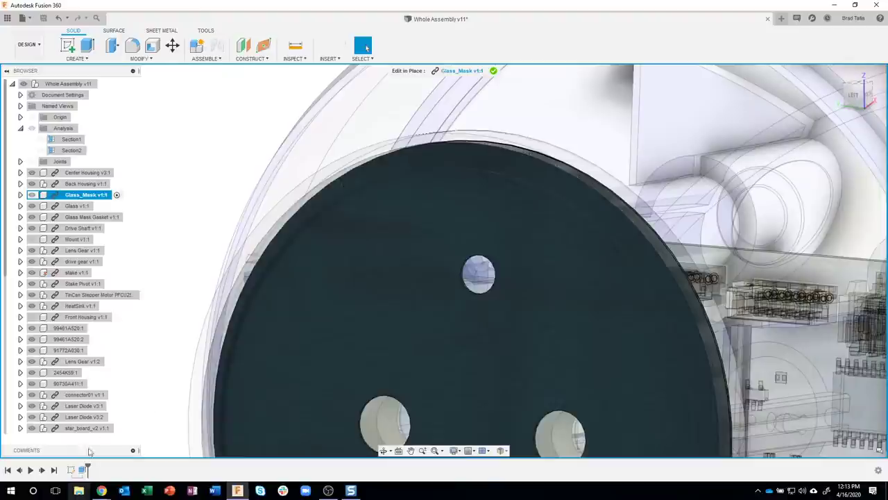
{"action": "double_click", "coordinate": [72, 470]}
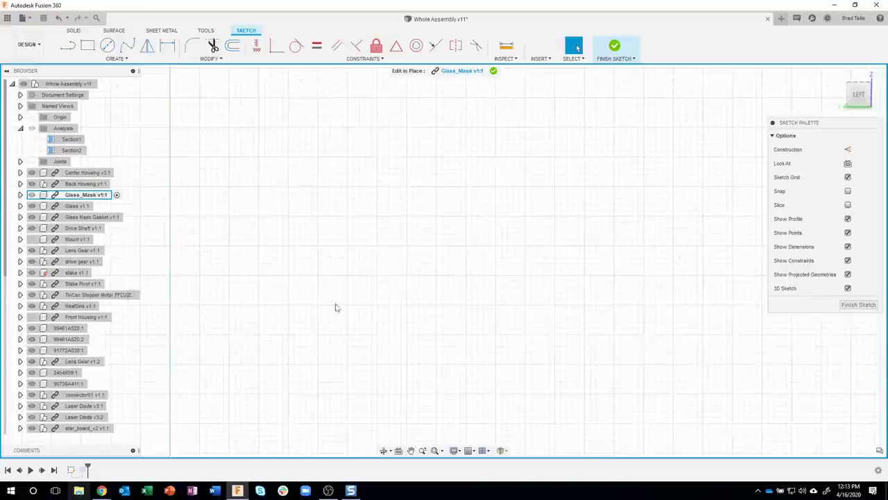
- Move the vertical position dimension of the mask's upper 0.20 hole farther out from the hole in the sketch
{"action": "middle_click_drag", "start_coordinate": [336, 308], "coordinate": [401, 112]}
{"action": "middle_click_drag", "start_coordinate": [369, 291], "coordinate": [485, 211]}
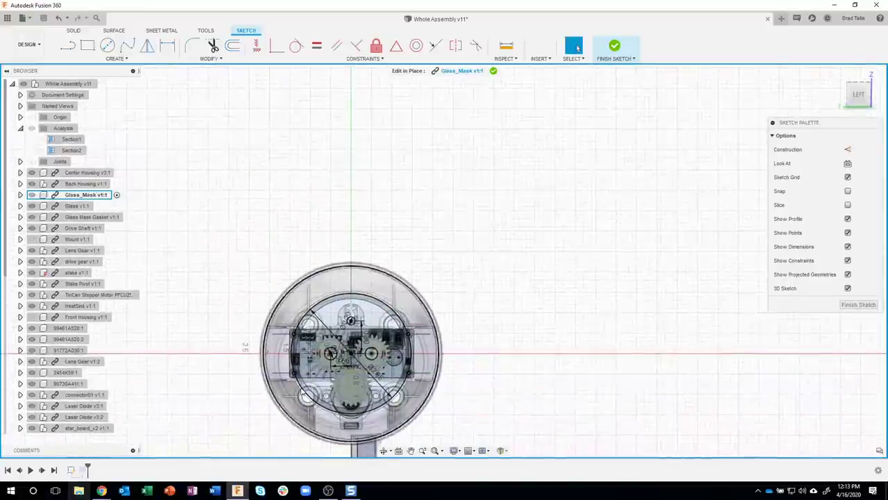
{"action": "scroll", "coordinate": [331, 346], "scroll_direction": "up", "scroll_amount": 3}
{"action": "scroll", "coordinate": [340, 322], "scroll_direction": "up", "scroll_amount": 4}
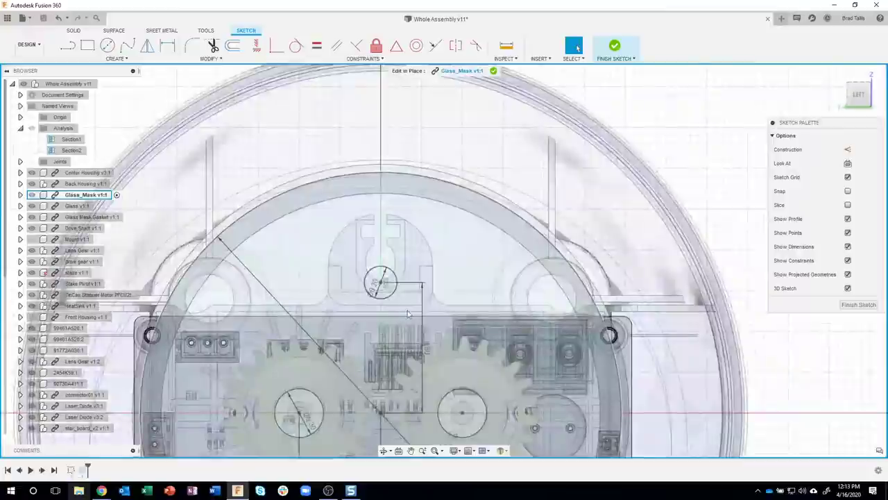
{"action": "middle_click_drag", "start_coordinate": [414, 291], "coordinate": [420, 258]}
{"action": "scroll", "coordinate": [475, 250], "scroll_direction": "up", "scroll_amount": 3}
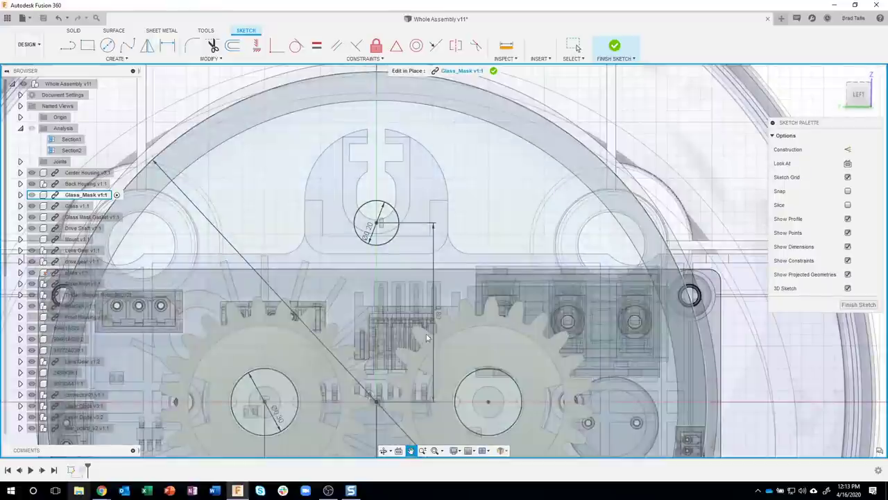
{"action": "key", "text": "Escape"}
{"action": "mouse_move", "coordinate": [439, 314]}
{"action": "left_mouse_down"}
{"action": "mouse_move", "coordinate": [465, 314]}
{"action": "mouse_move", "coordinate": [474, 247]}
{"action": "left_mouse_up"}
{"action": "left_click", "coordinate": [474, 246]}
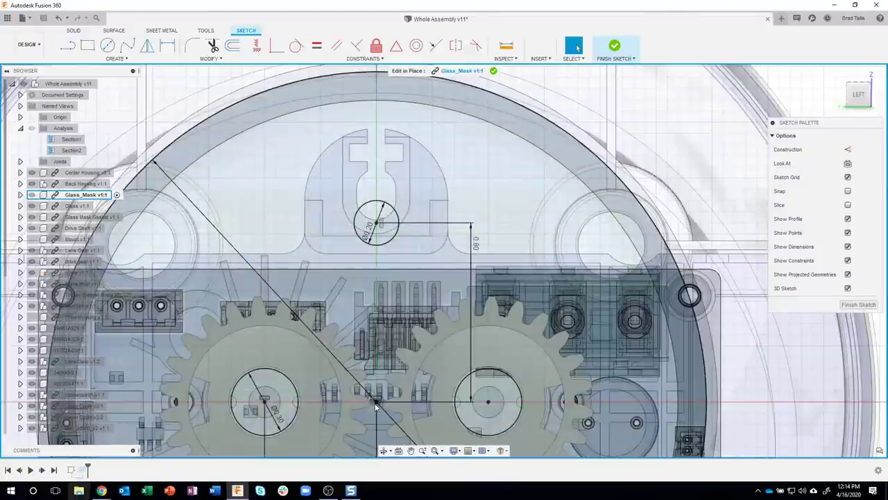
{"action": "left_click", "coordinate": [376, 402]}
{"action": "key", "text": "Escape"}
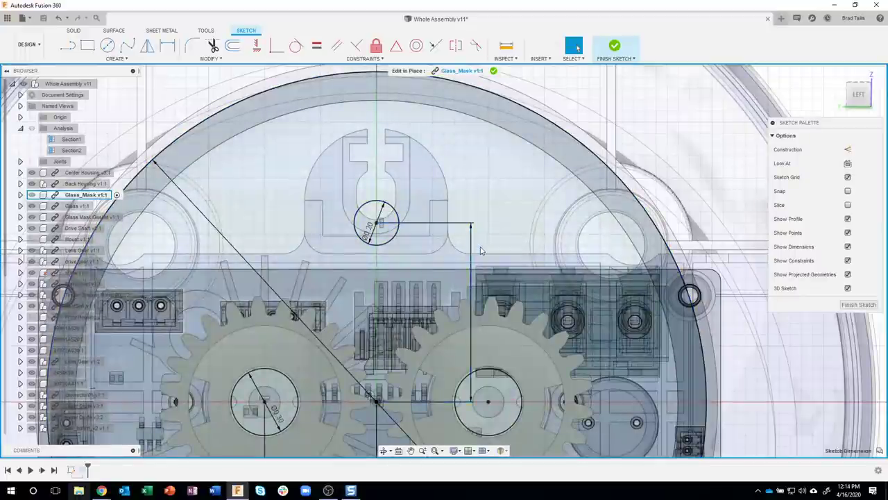
- Try 0.9 in and 0.95 in for the vertical position dimension of the mask's upper hole
{"action": "double_click", "coordinate": [477, 246]}
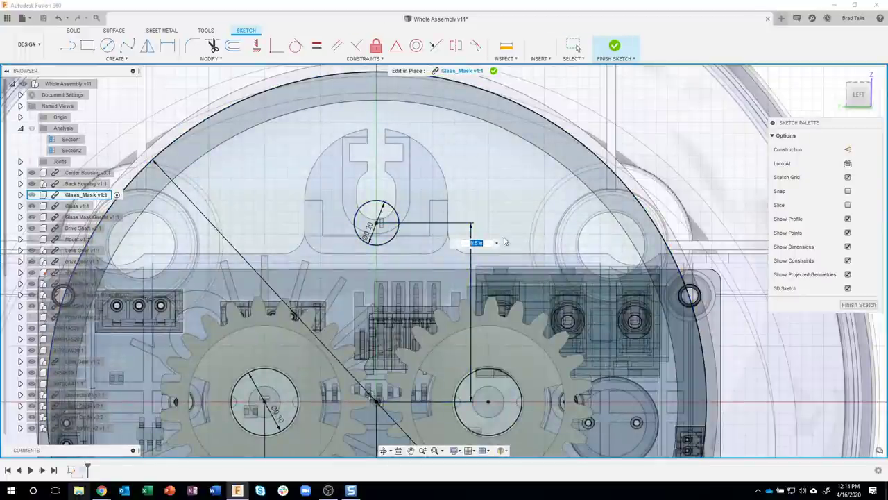
{"action": "type", "text": "0.9"}
{"action": "key", "text": "Return"}
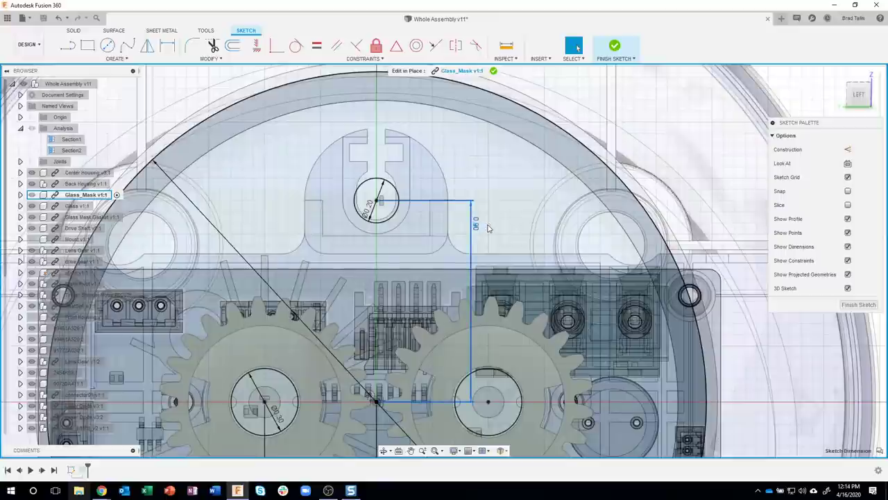
{"action": "double_click", "coordinate": [489, 227]}
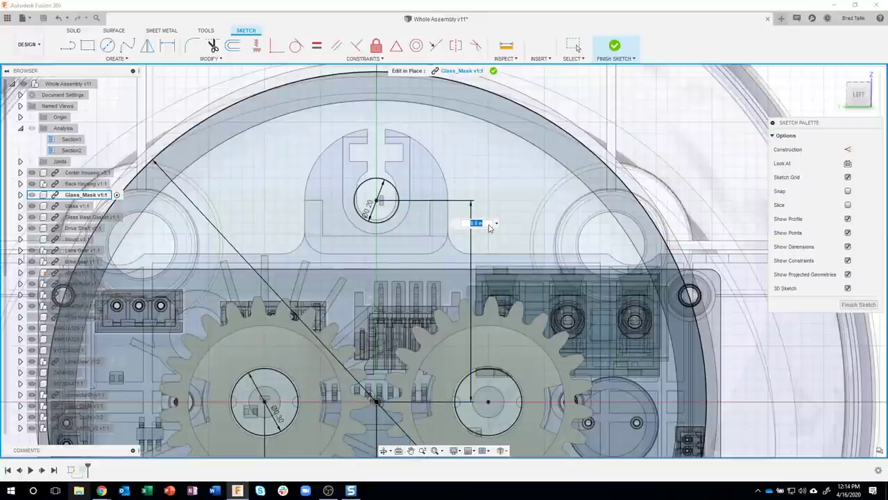
{"action": "type", "text": ".95"}
{"action": "key", "text": "Return"}
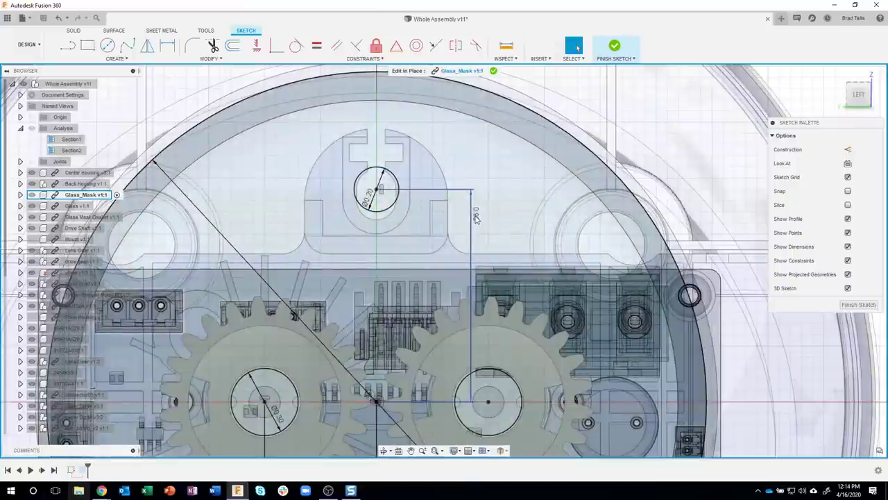
- Set the vertical position dimension of the mask's upper hole to 0.925 in and finish the sketch
{"action": "double_click", "coordinate": [476, 216]}
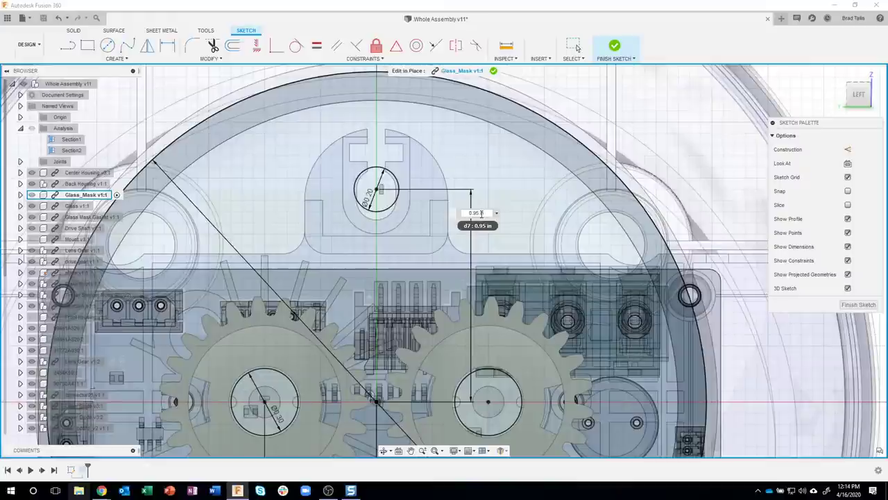
{"action": "key", "text": "Return"}
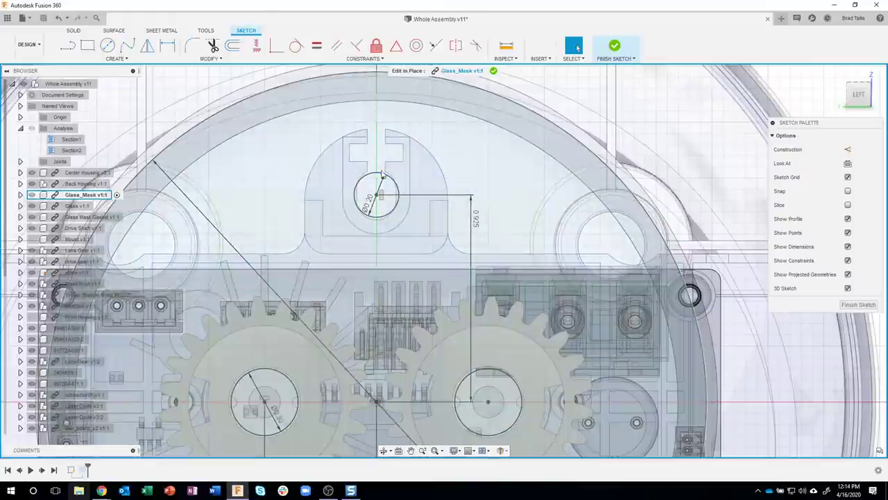
{"action": "left_click", "coordinate": [355, 197]}
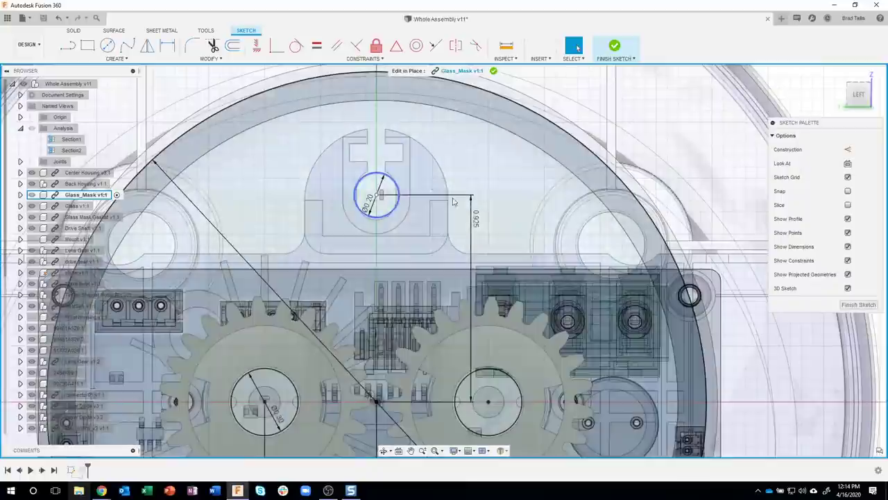
{"action": "left_click", "coordinate": [465, 237]}
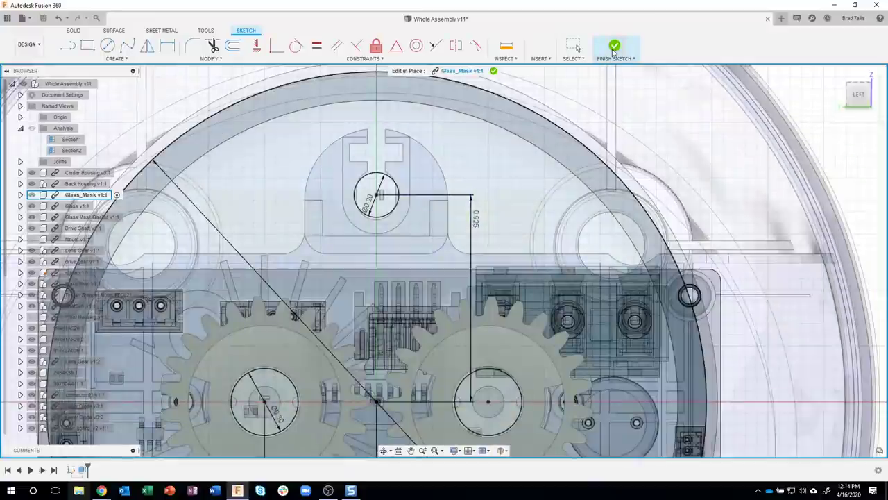
{"action": "left_click", "coordinate": [614, 46]}
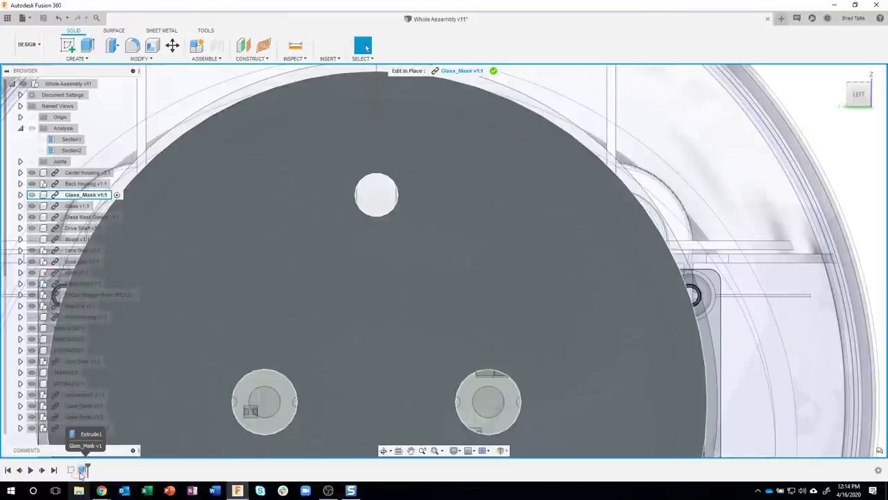
- Inspect the repositioned mask hole against the clip from several angles and finish the in-place edit of the Glass_Mask
{"action": "middle_click_drag", "start_coordinate": [359, 264], "coordinate": [459, 155], "text": "shift"}
{"action": "scroll", "coordinate": [458, 157], "scroll_direction": "up", "scroll_amount": 2}
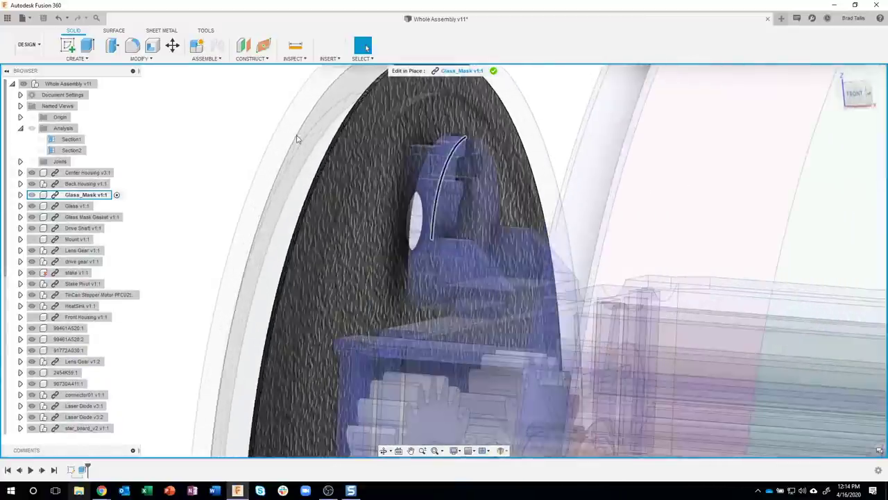
{"action": "middle_click_drag", "start_coordinate": [285, 139], "coordinate": [258, 131], "text": "shift"}
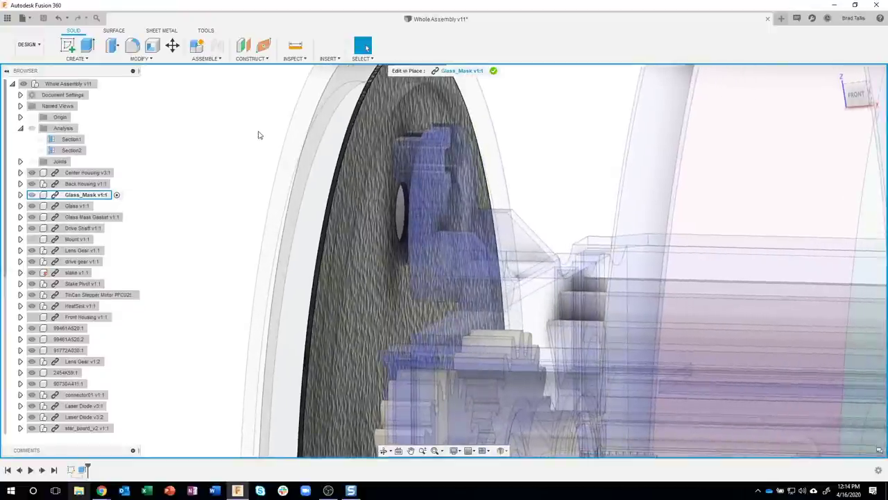
{"action": "middle_click_drag", "start_coordinate": [397, 131], "coordinate": [482, 82], "text": "shift"}
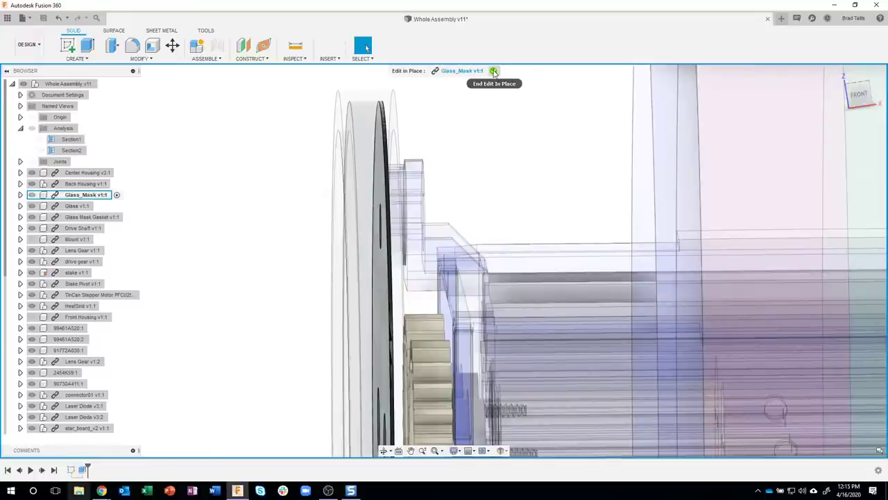
{"action": "left_click", "coordinate": [493, 71]}
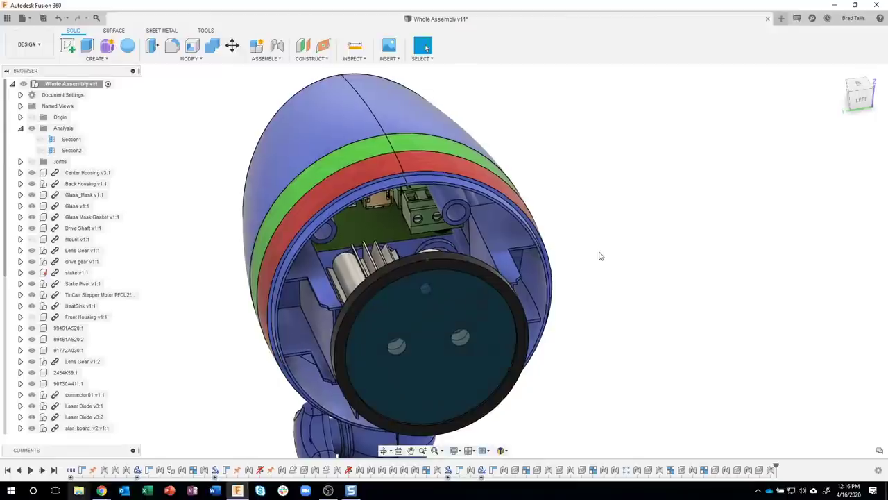
- Hide the Center Housing, Back Housing, Glass_Mask, Glass, Glass Mask Gasket and Drive Shaft in the full assembly
{"action": "middle_click_drag", "start_coordinate": [601, 256], "coordinate": [206, 252], "text": "shift"}
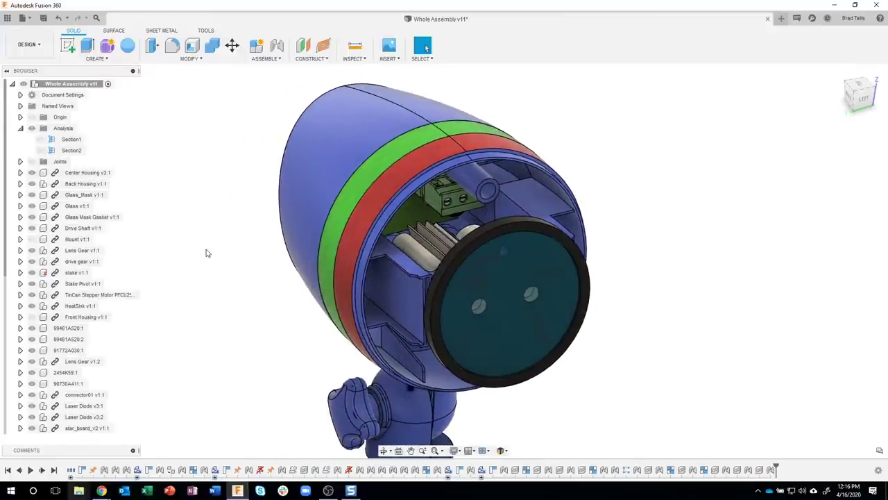
{"action": "left_click", "coordinate": [32, 172]}
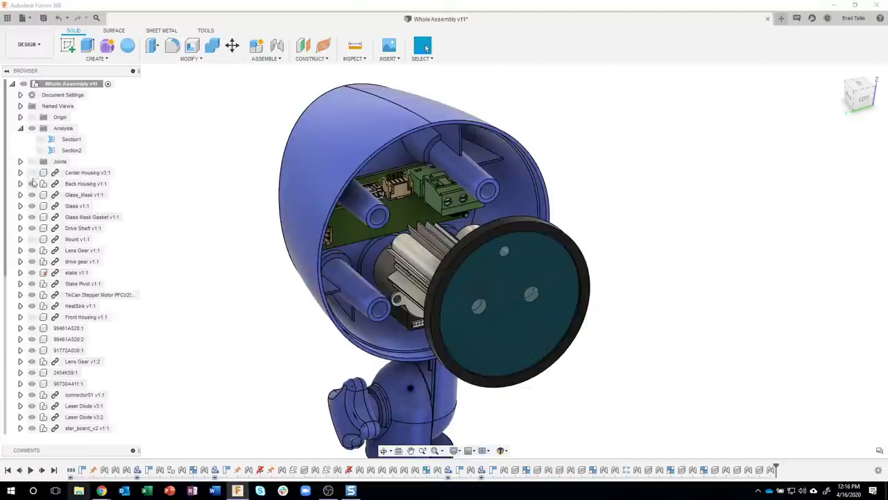
{"action": "left_click", "coordinate": [32, 183]}
{"action": "left_click", "coordinate": [32, 194]}
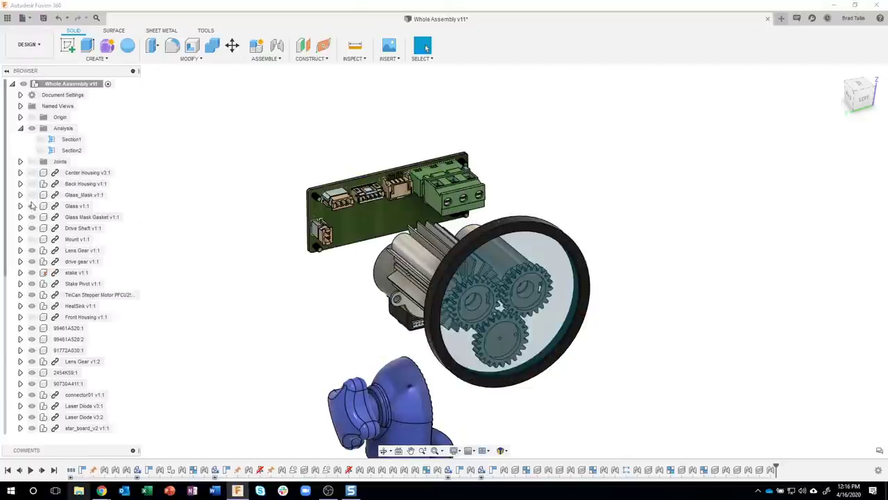
{"action": "left_click", "coordinate": [32, 206]}
{"action": "left_click", "coordinate": [32, 216]}
{"action": "left_click", "coordinate": [32, 228]}
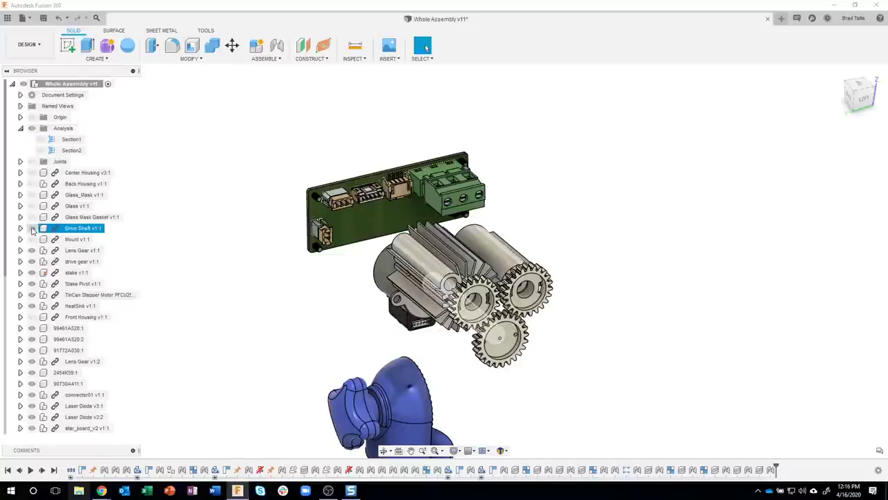
- Hide the first Lens Gear, the drive gear, the stake and the Stake Pivot
{"action": "left_click", "coordinate": [32, 250]}
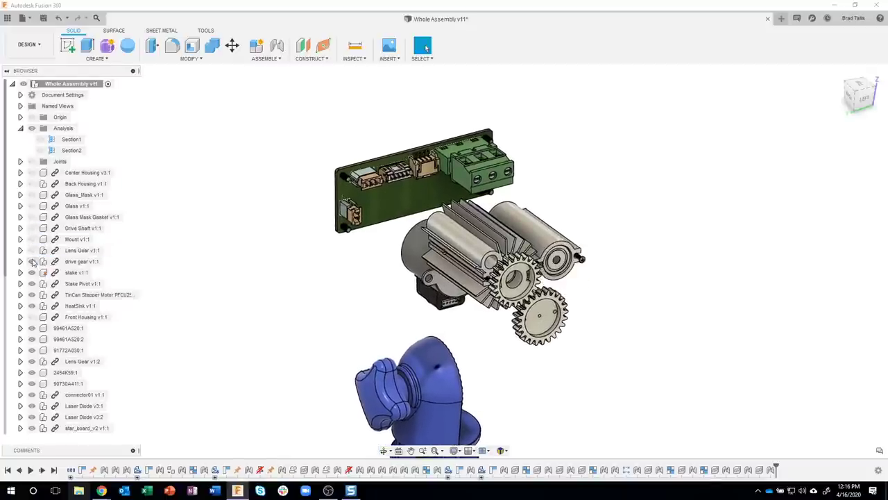
{"action": "left_click", "coordinate": [31, 261]}
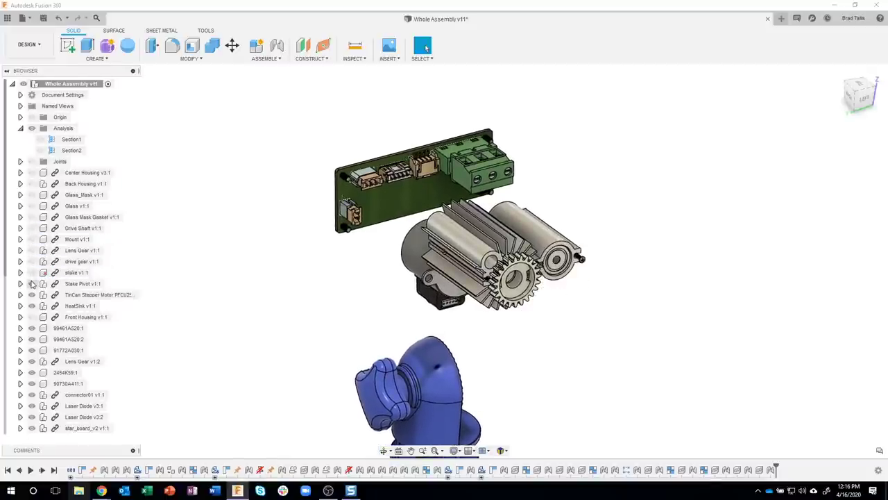
{"action": "left_click", "coordinate": [32, 283]}
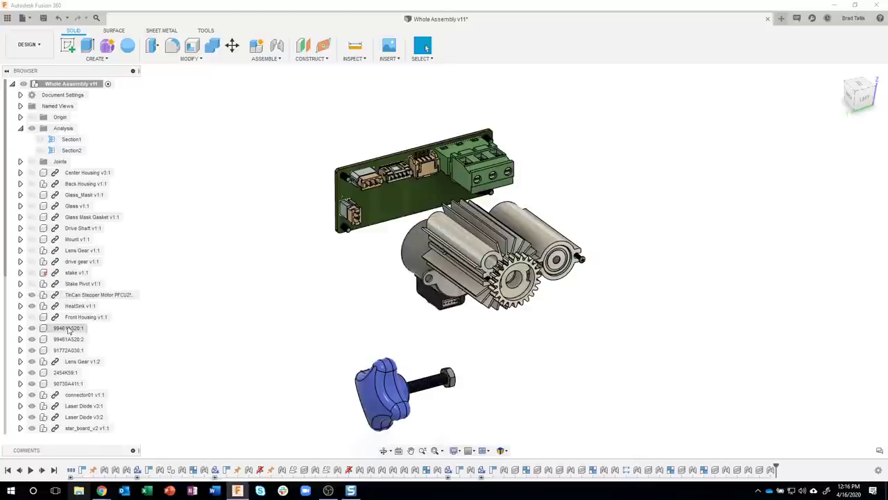
- Hide the HeatSink, both 99461A520 parts, 91772A030:1, the second Lens Gear, 2454K59:1 and 90730A411:1
{"action": "left_click", "coordinate": [38, 306]}
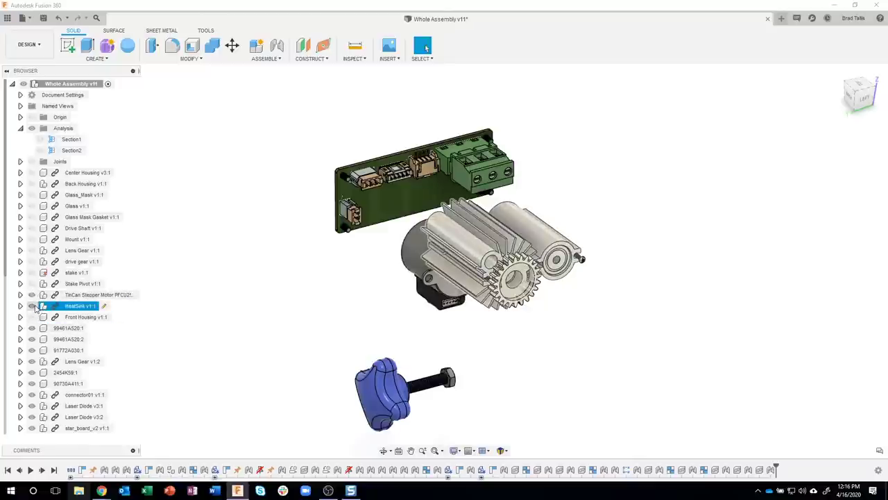
{"action": "left_click", "coordinate": [32, 306]}
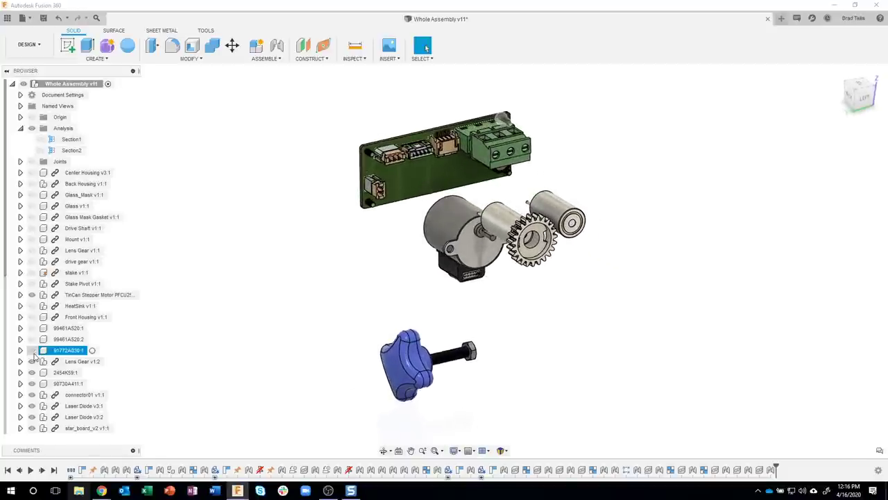
{"action": "left_click", "coordinate": [32, 361]}
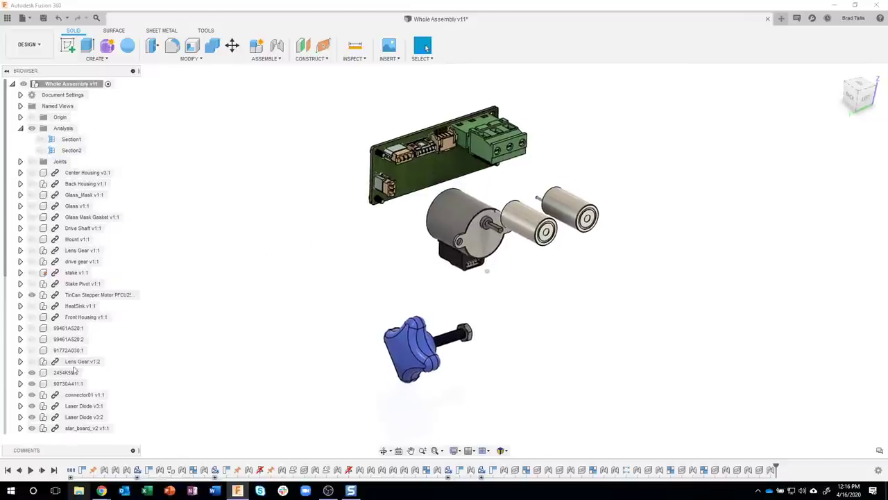
{"action": "left_click", "coordinate": [31, 373]}
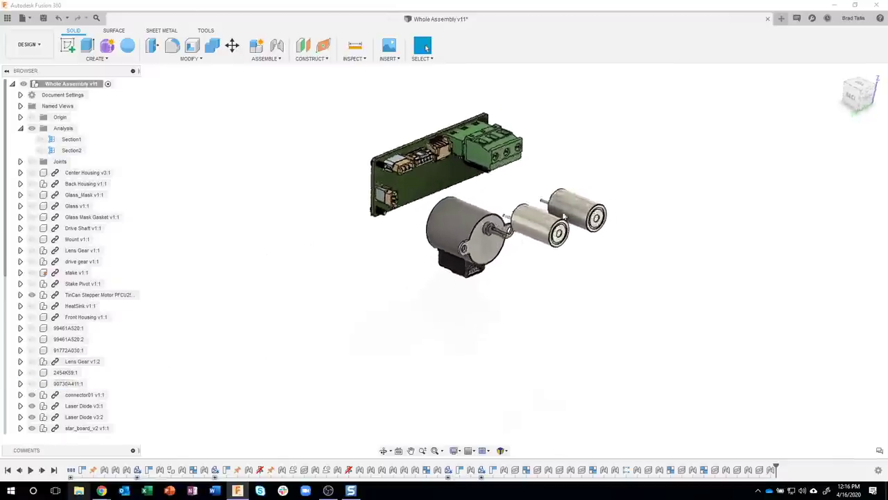
- Hide the remaining circuit board screws, 91772A030:2, 91772A030:3 and 91772A030:4
{"action": "scroll", "coordinate": [599, 136], "scroll_direction": "up", "scroll_amount": 5}
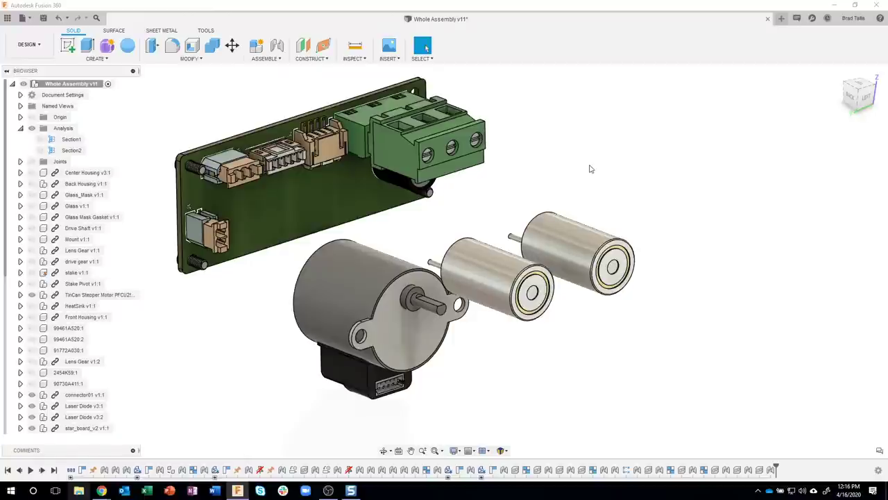
{"action": "middle_click_drag", "start_coordinate": [590, 169], "coordinate": [600, 161], "text": "shift"}
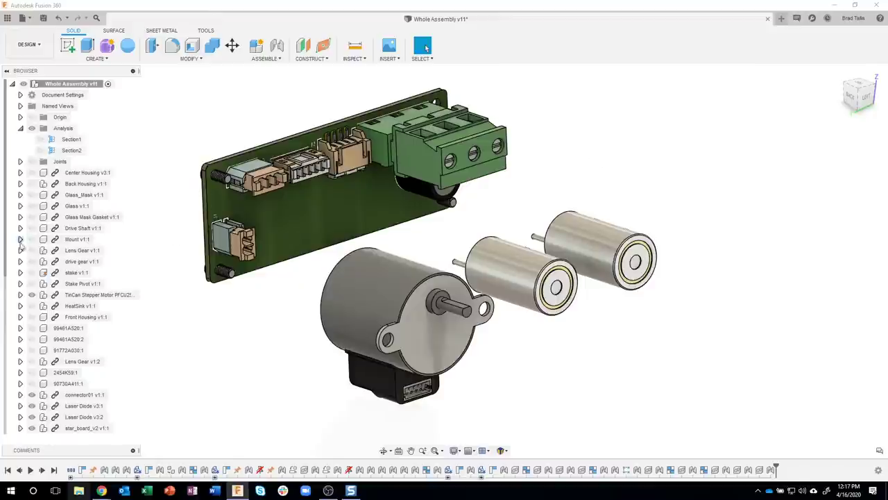
{"action": "left_click_drag", "start_coordinate": [4, 281], "coordinate": [12, 319]}
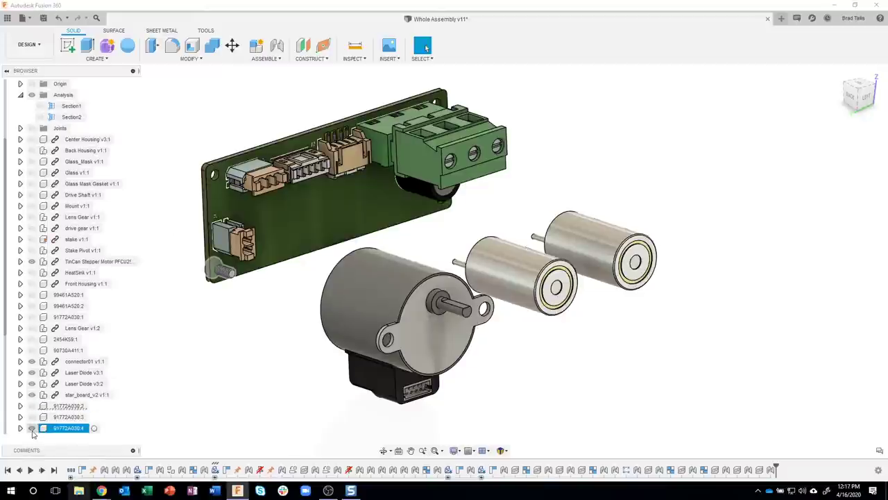
{"action": "scroll", "coordinate": [8, 362], "scroll_direction": "down", "scroll_amount": 1}
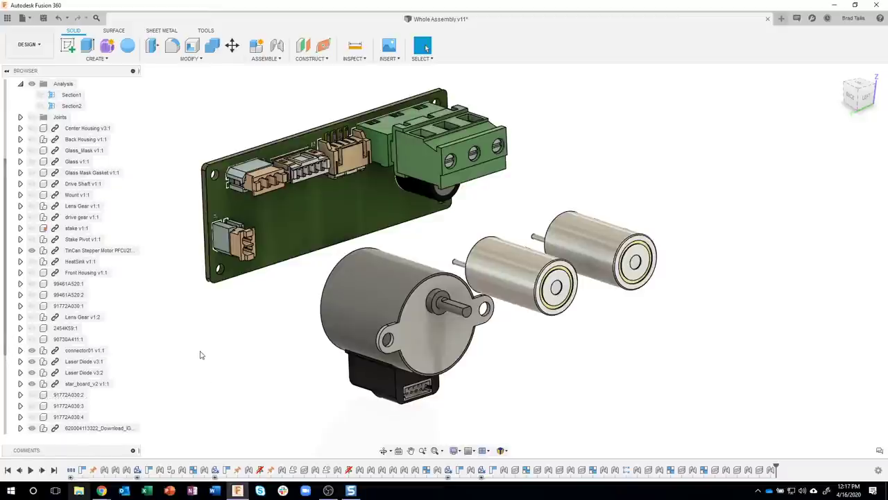
- Examine the board connectors, the stepper motor's connector and the laser diodes' pins from several angles
{"action": "scroll", "coordinate": [199, 355], "scroll_direction": "down", "scroll_amount": 1}
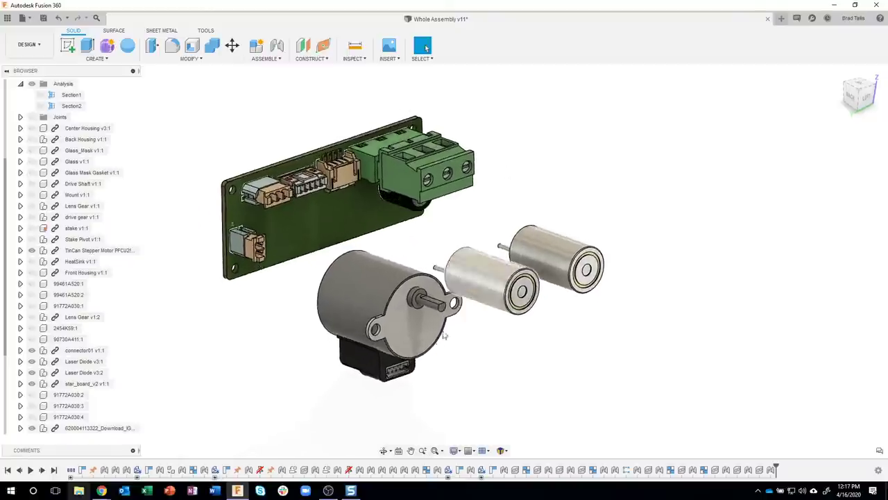
{"action": "scroll", "coordinate": [389, 368], "scroll_direction": "up", "scroll_amount": 5}
{"action": "middle_click_drag", "start_coordinate": [384, 363], "coordinate": [412, 396], "text": "shift"}
{"action": "middle_click_drag", "start_coordinate": [340, 393], "coordinate": [262, 290], "text": "shift"}
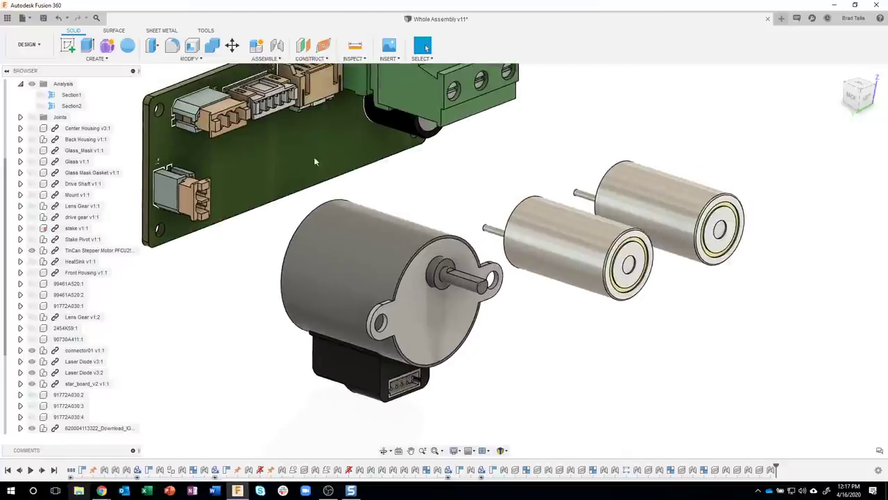
{"action": "middle_click_drag", "start_coordinate": [315, 162], "coordinate": [270, 117], "text": "shift"}
{"action": "middle_click_drag", "start_coordinate": [396, 212], "coordinate": [531, 268], "text": "shift"}
{"action": "middle_click_drag", "start_coordinate": [489, 234], "coordinate": [223, 244], "text": "shift"}
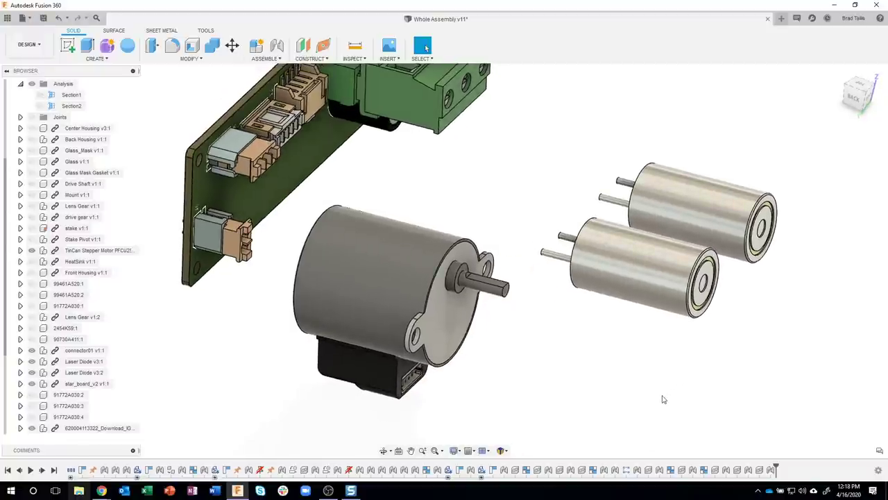
- Add a construction axis through the lower cylindrical pin of Laser Diode v3:2
{"action": "middle_click_drag", "start_coordinate": [663, 399], "coordinate": [605, 207], "text": "shift"}
{"action": "scroll", "coordinate": [600, 224], "scroll_direction": "up", "scroll_amount": 5}
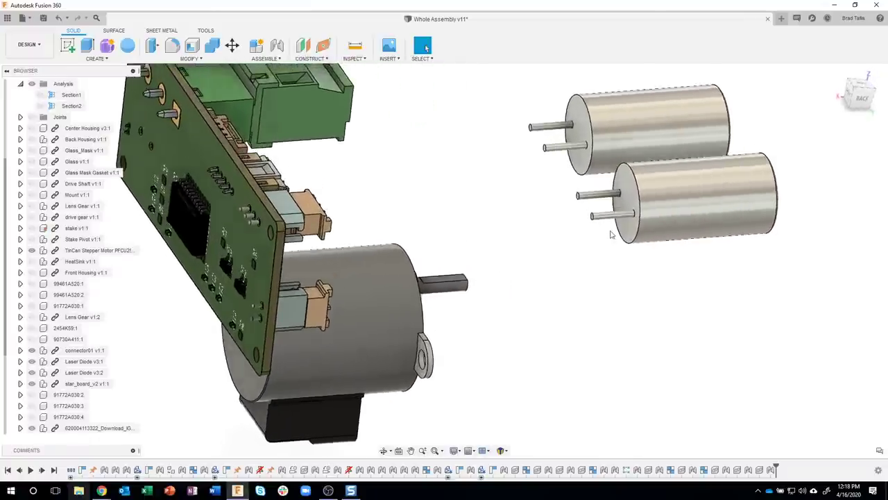
{"action": "middle_click_drag", "start_coordinate": [570, 216], "coordinate": [582, 217], "text": "shift"}
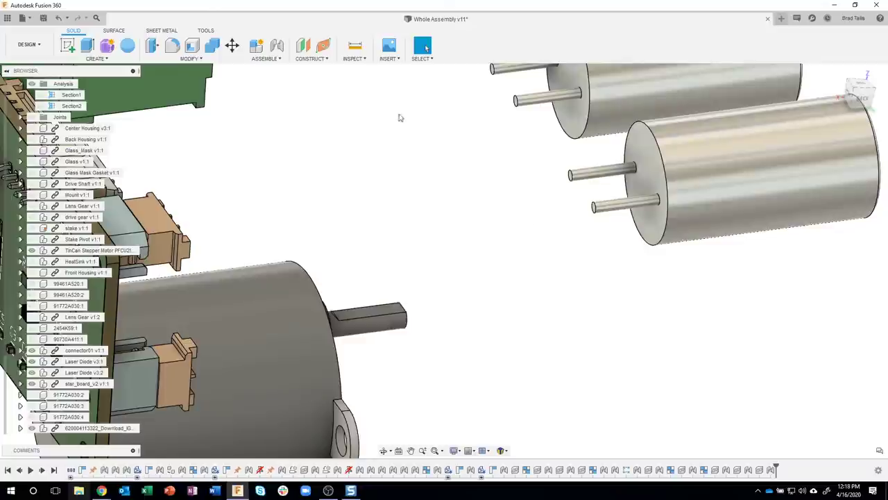
{"action": "left_click", "coordinate": [307, 60]}
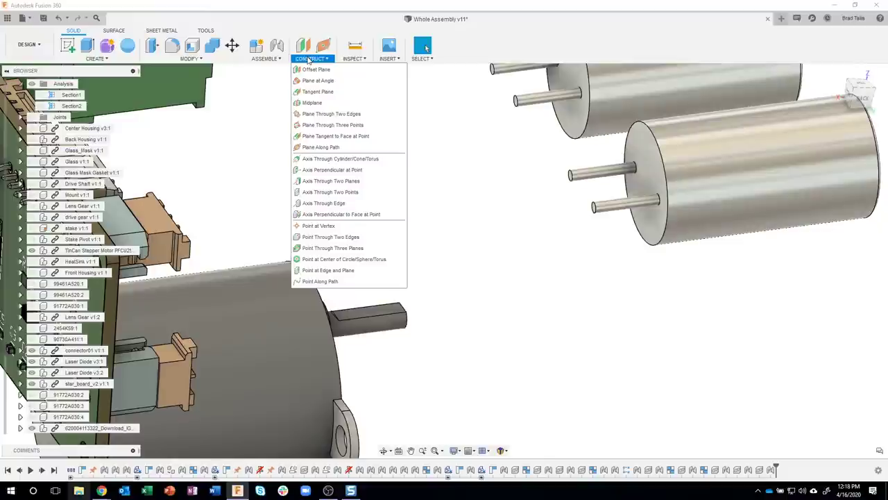
{"action": "left_click", "coordinate": [345, 160]}
{"action": "scroll", "coordinate": [610, 244], "scroll_direction": "up", "scroll_amount": 5}
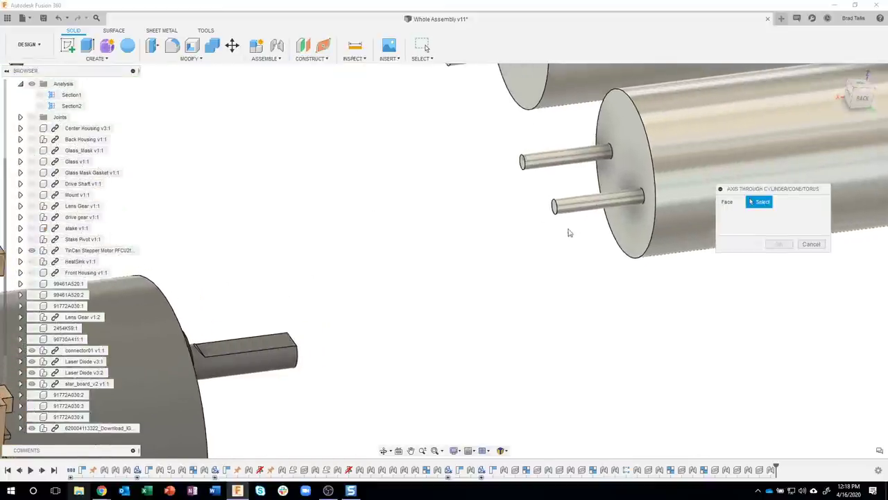
{"action": "left_click", "coordinate": [547, 219]}
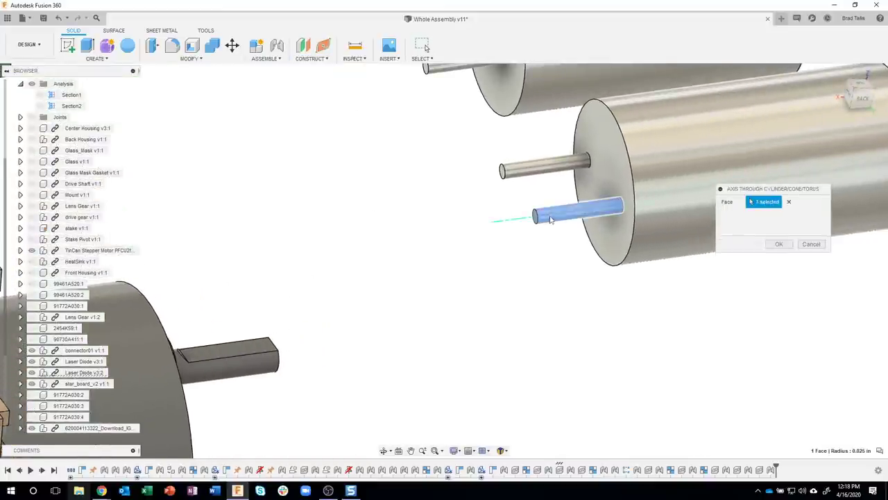
{"action": "scroll", "coordinate": [506, 243], "scroll_direction": "up", "scroll_amount": 5}
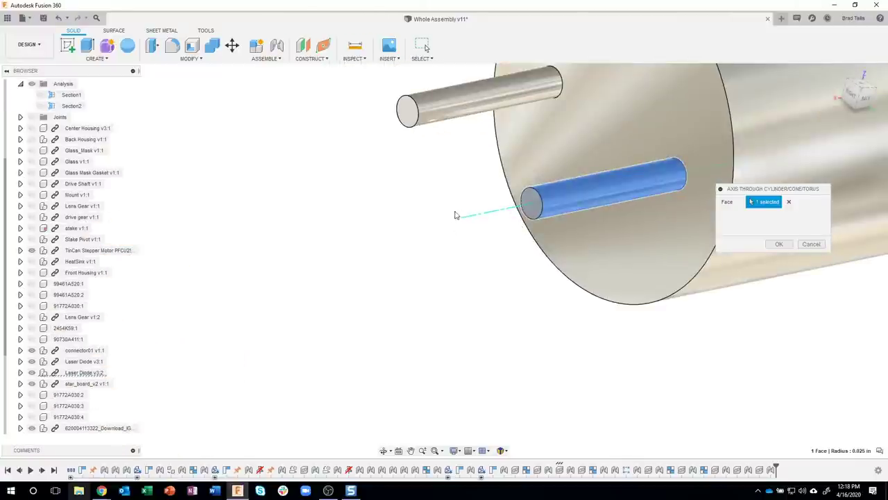
{"action": "left_click", "coordinate": [778, 244]}
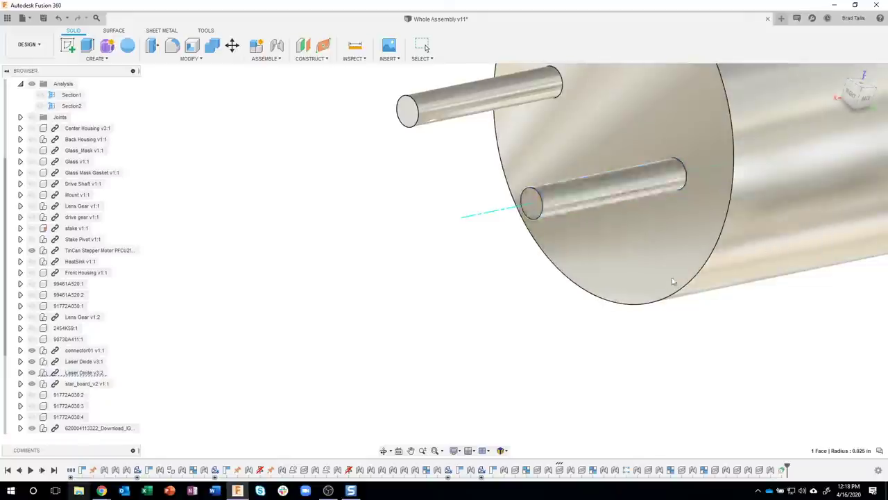
- Add a second construction axis through the upper pin of Laser Diode v3:2
{"action": "right_click_drag", "start_coordinate": [407, 343], "coordinate": [407, 240]}
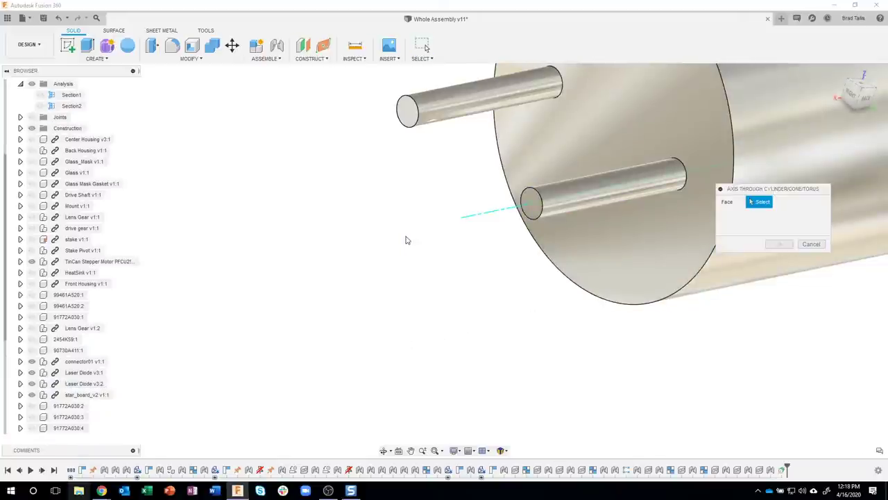
{"action": "left_click", "coordinate": [434, 108]}
{"action": "left_click", "coordinate": [778, 244]}
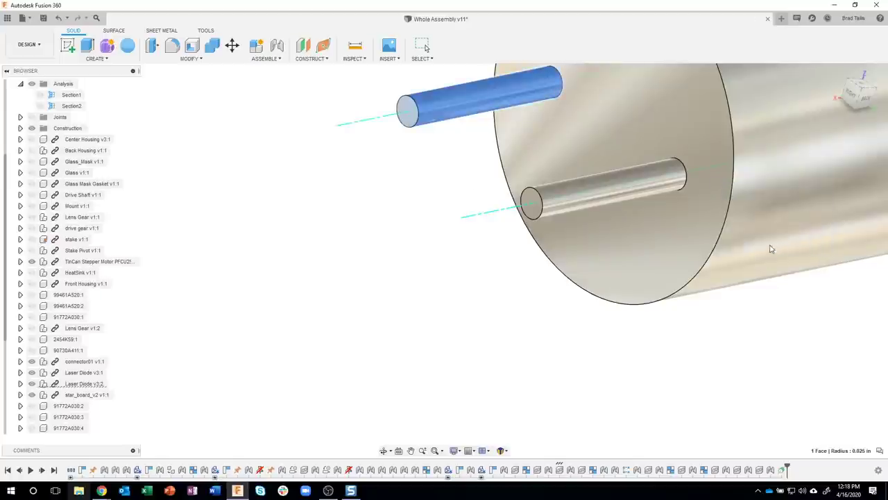
- Start a new sketch on the vertical XZ origin plane for routing the wires
{"action": "middle_click_drag", "start_coordinate": [769, 251], "coordinate": [511, 210], "text": "shift"}
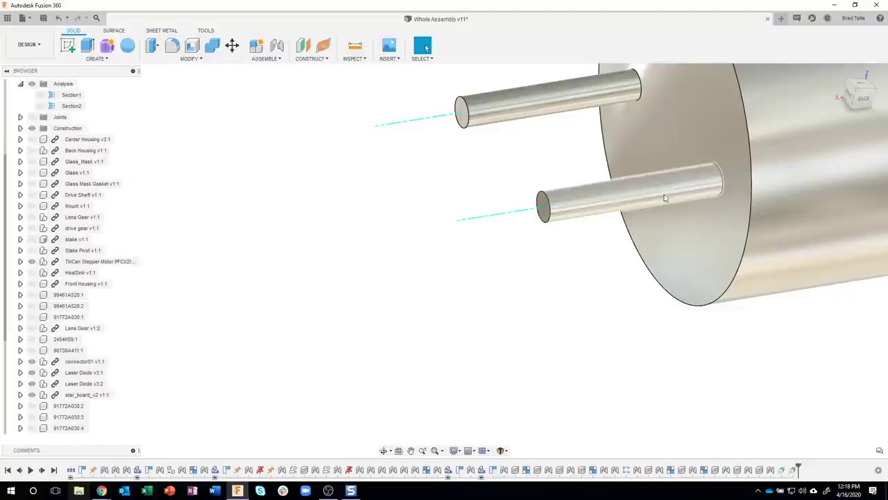
{"action": "middle_click_drag", "start_coordinate": [444, 204], "coordinate": [506, 220], "text": "shift"}
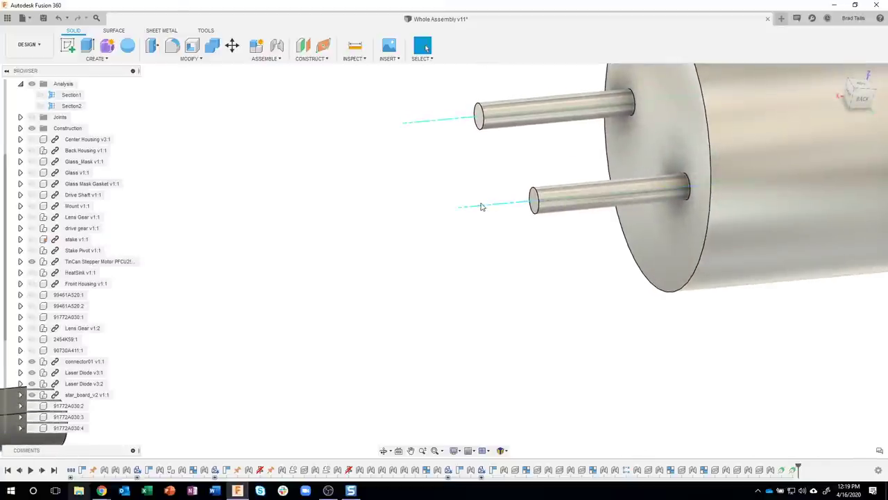
{"action": "middle_click_drag", "start_coordinate": [482, 207], "coordinate": [451, 226], "text": "shift"}
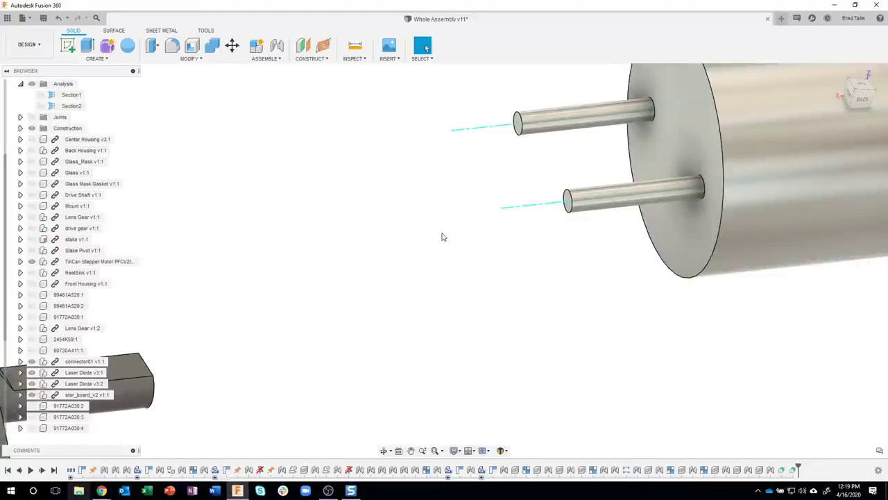
{"action": "middle_click_drag", "start_coordinate": [441, 237], "coordinate": [353, 151], "text": "shift"}
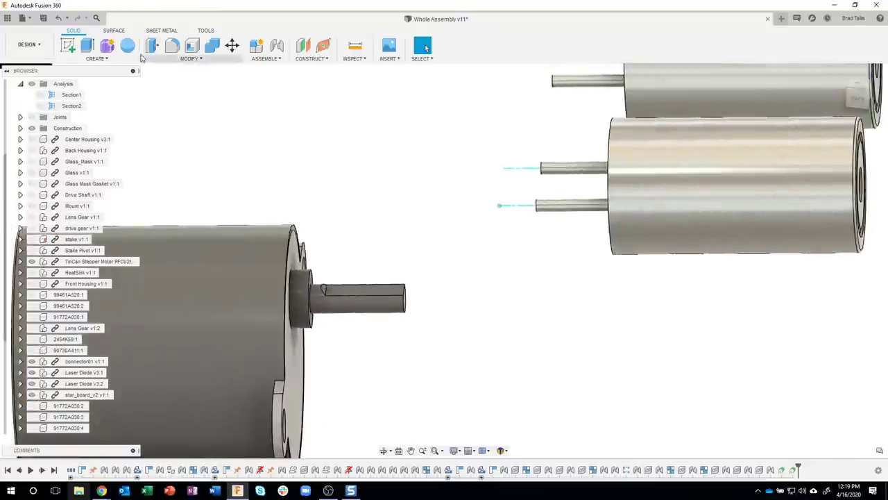
{"action": "left_click", "coordinate": [69, 47]}
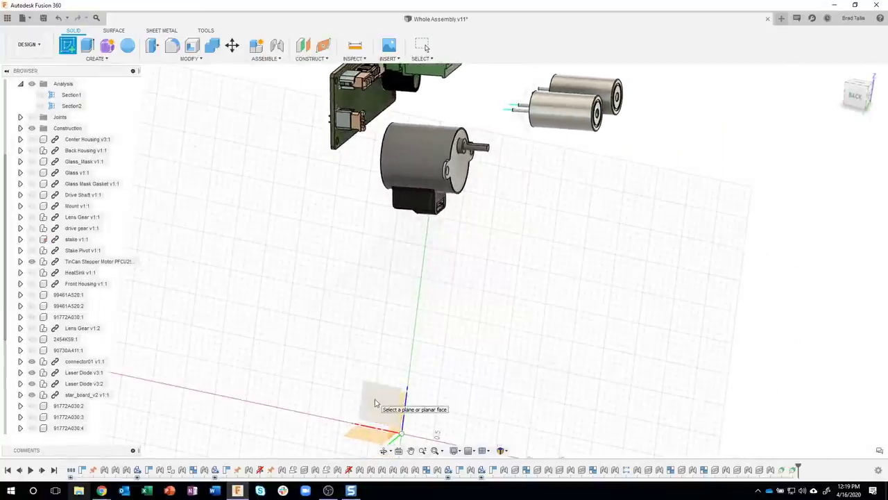
{"action": "left_click", "coordinate": [375, 406]}
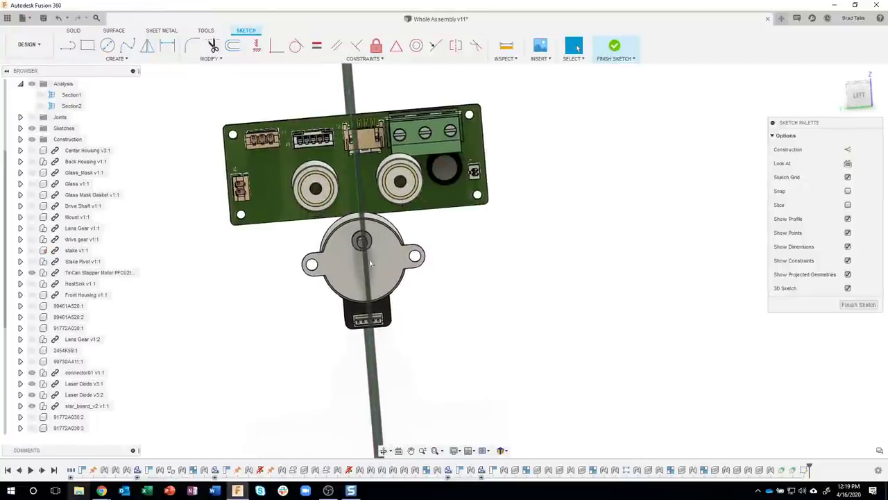
{"action": "middle_click_drag", "start_coordinate": [363, 208], "coordinate": [422, 240], "text": "shift"}
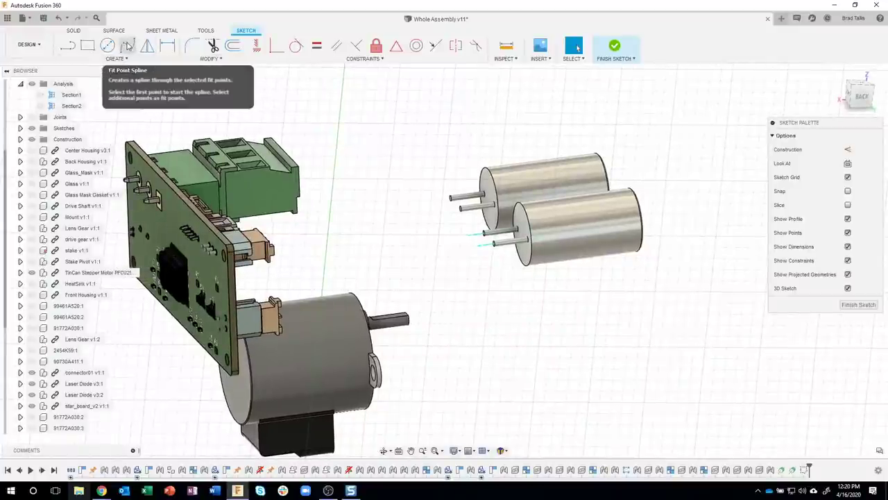
- Start a fit point spline at the centre of the end face of Laser Diode v3:2's lower pin
{"action": "left_click", "coordinate": [128, 46]}
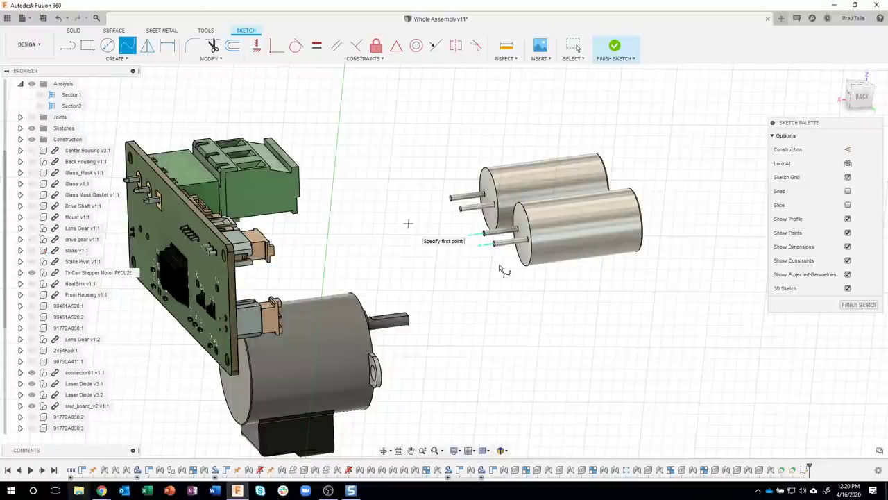
{"action": "scroll", "coordinate": [500, 269], "scroll_direction": "up", "scroll_amount": 5}
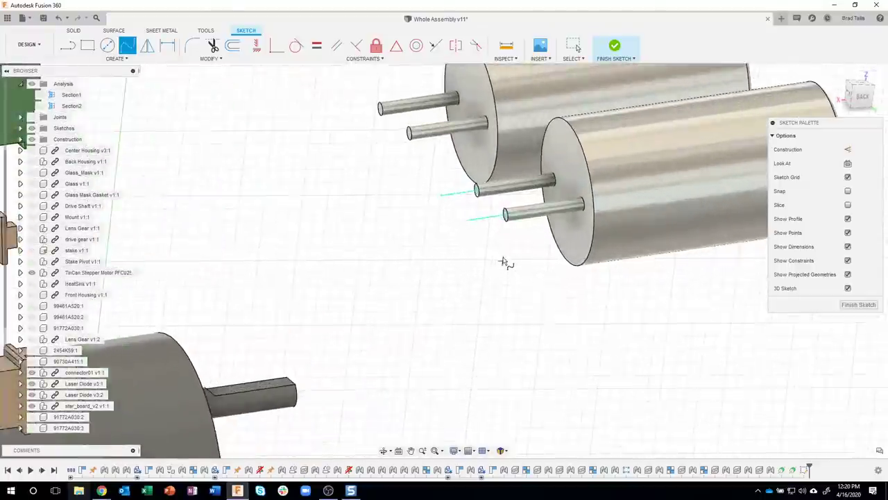
{"action": "scroll", "coordinate": [505, 262], "scroll_direction": "up", "scroll_amount": 5}
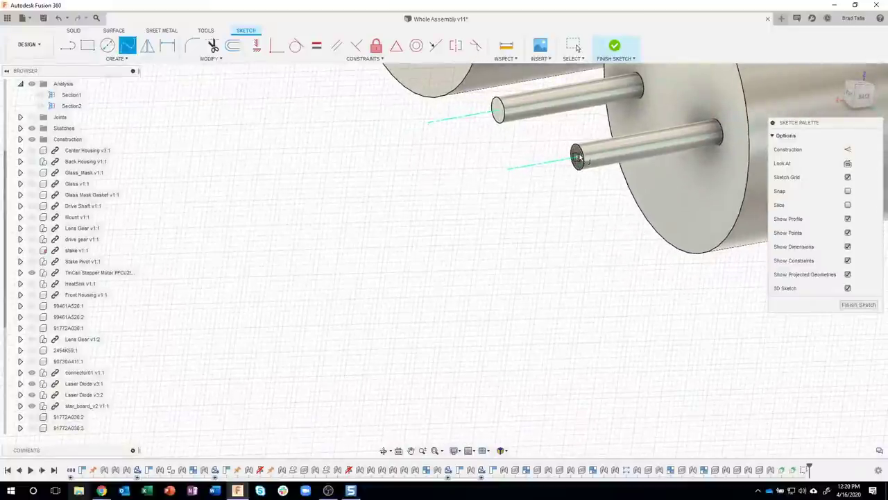
{"action": "scroll", "coordinate": [577, 160], "scroll_direction": "up", "scroll_amount": 3}
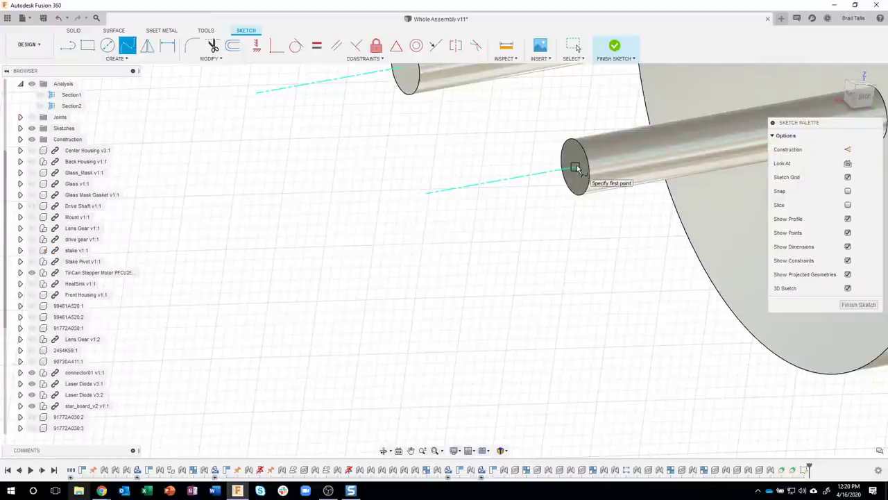
{"action": "left_click", "coordinate": [576, 168]}
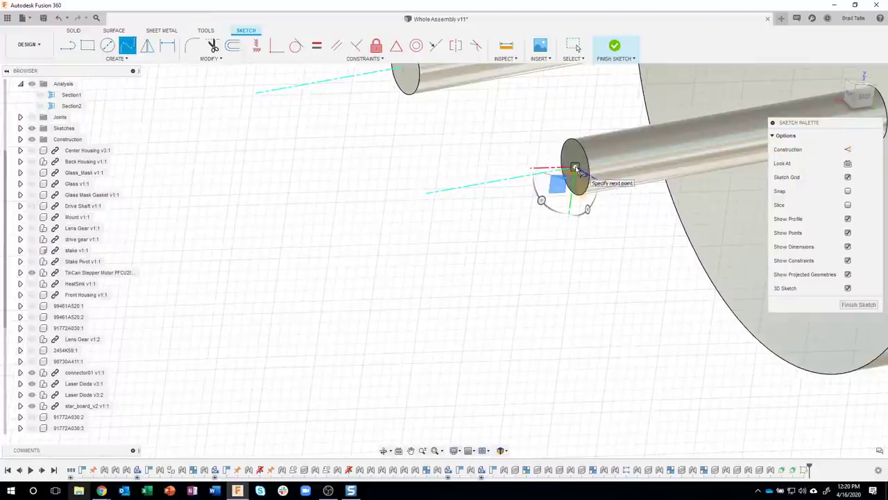
{"action": "left_click", "coordinate": [523, 258]}
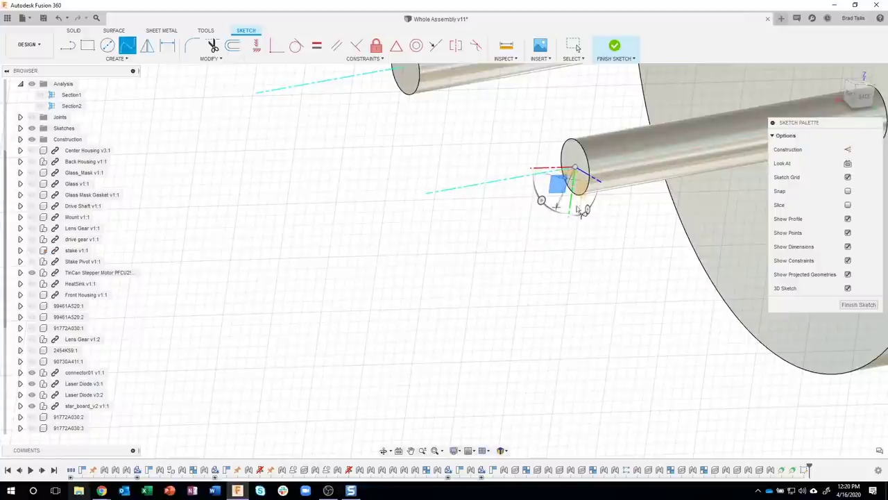
- Place the spline's second fit point at the centre of the outermost hole in the board's corner connector
{"action": "mouse_move", "coordinate": [587, 212]}
{"action": "middle_mouse_down", "text": "shift"}
{"action": "mouse_move", "coordinate": [541, 226]}
{"action": "mouse_move", "coordinate": [498, 220]}
{"action": "mouse_move", "coordinate": [525, 188]}
{"action": "mouse_move", "coordinate": [515, 170]}
{"action": "mouse_move", "coordinate": [490, 188]}
{"action": "mouse_move", "coordinate": [440, 199]}
{"action": "mouse_move", "coordinate": [467, 250]}
{"action": "mouse_move", "coordinate": [371, 222]}
{"action": "mouse_move", "coordinate": [291, 216]}
{"action": "mouse_move", "coordinate": [280, 200]}
{"action": "mouse_move", "coordinate": [276, 173]}
{"action": "mouse_move", "coordinate": [296, 158]}
{"action": "mouse_move", "coordinate": [349, 169]}
{"action": "middle_mouse_up", "text": "shift"}
{"action": "scroll", "coordinate": [285, 215], "scroll_direction": "up", "scroll_amount": 3}
{"action": "scroll", "coordinate": [303, 158], "scroll_direction": "up", "scroll_amount": 3}
{"action": "scroll", "coordinate": [306, 160], "scroll_direction": "up", "scroll_amount": 5}
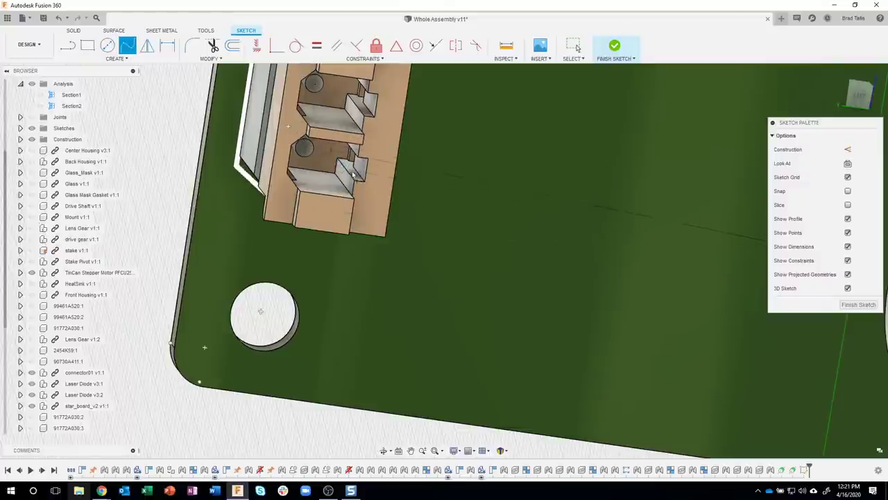
{"action": "middle_click_drag", "start_coordinate": [321, 168], "coordinate": [319, 165], "text": "shift"}
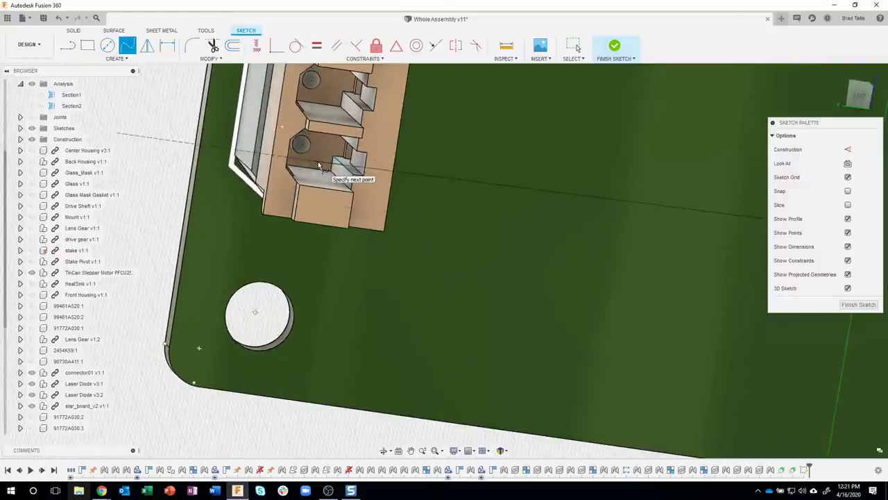
{"action": "scroll", "coordinate": [317, 165], "scroll_direction": "up", "scroll_amount": 3}
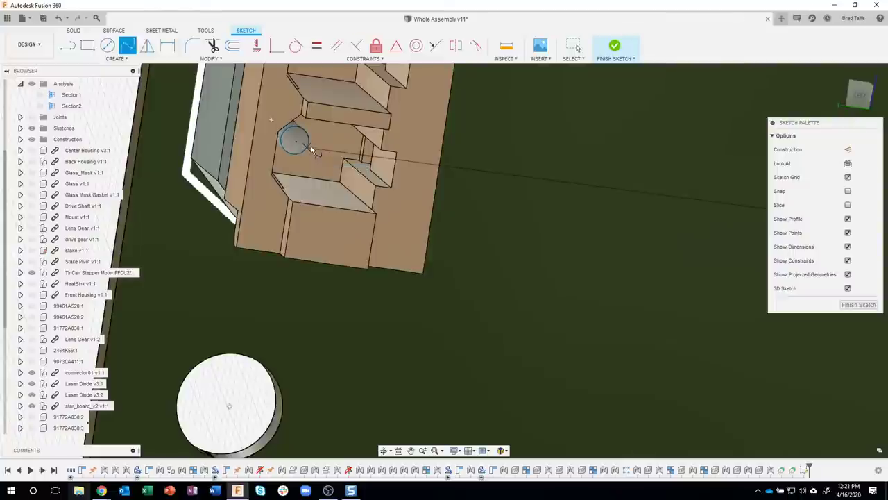
{"action": "middle_click_drag", "start_coordinate": [298, 143], "coordinate": [316, 135], "text": "shift"}
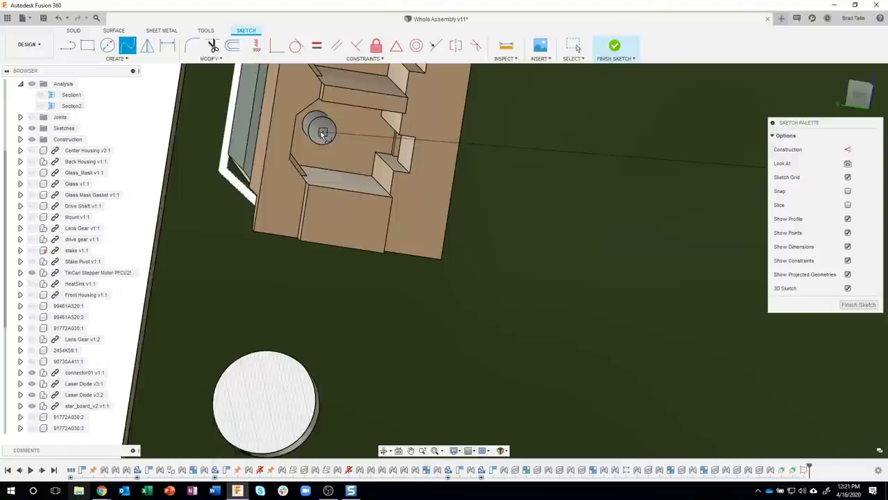
{"action": "left_click", "coordinate": [321, 134]}
- Finish the two-point spline between the laser diode pin and the board connector
{"action": "scroll", "coordinate": [315, 180], "scroll_direction": "down", "scroll_amount": 3}
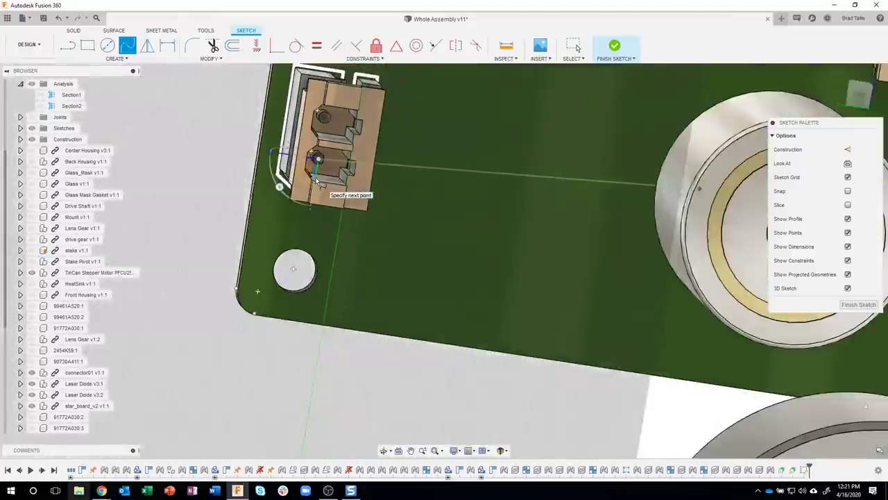
{"action": "scroll", "coordinate": [315, 182], "scroll_direction": "up", "scroll_amount": 5}
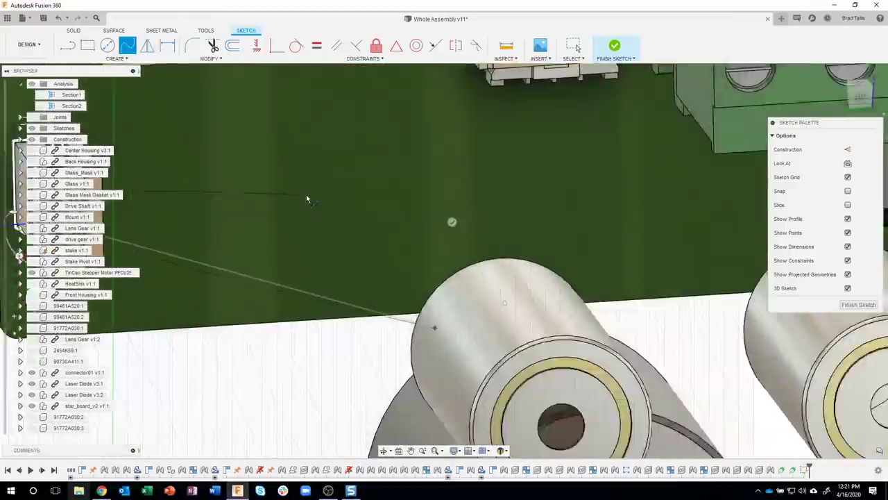
{"action": "scroll", "coordinate": [306, 197], "scroll_direction": "down", "scroll_amount": 5}
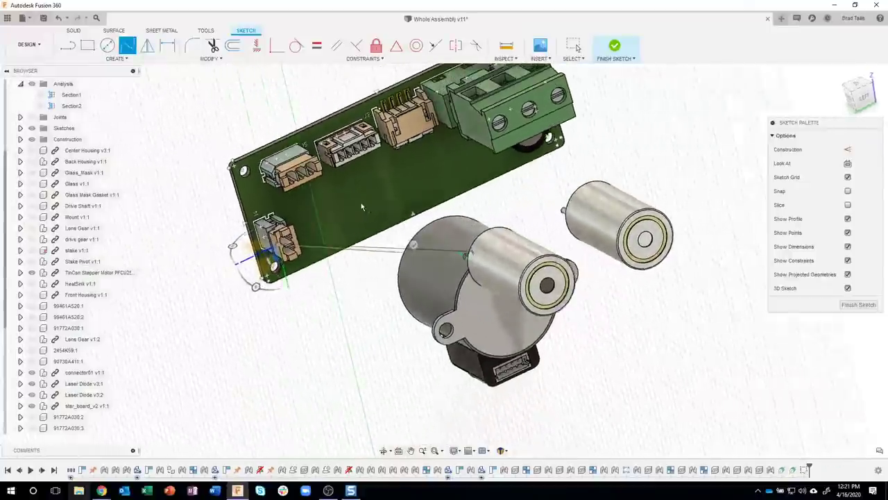
{"action": "middle_click_drag", "start_coordinate": [361, 206], "coordinate": [399, 210], "text": "shift"}
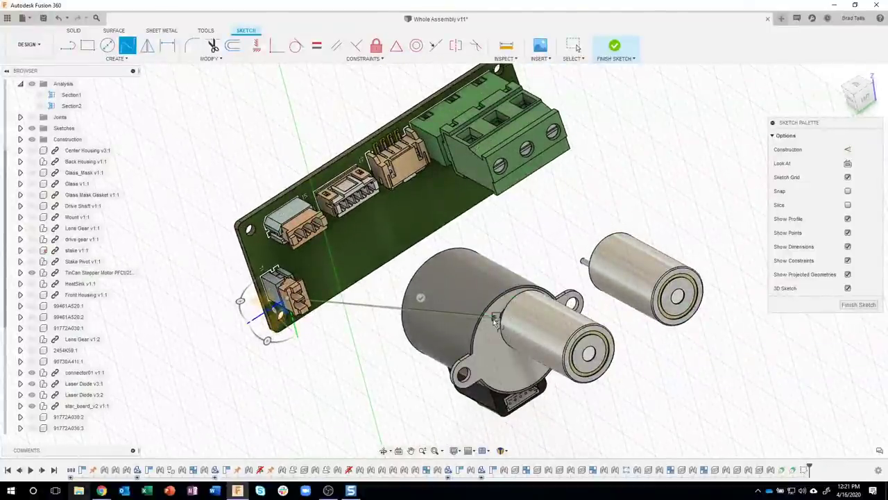
{"action": "middle_click_drag", "start_coordinate": [494, 319], "coordinate": [599, 387], "text": "shift"}
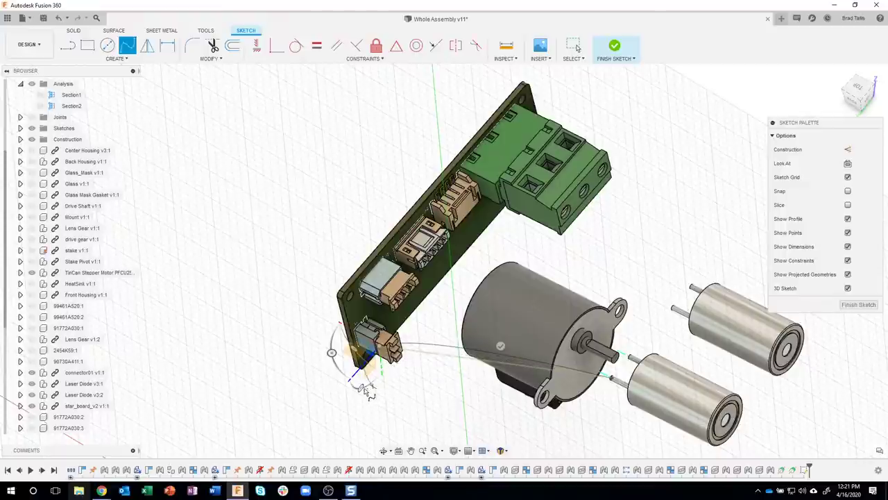
{"action": "left_click", "coordinate": [500, 347]}
- Constrain the spline's tangent handle at the laser diode's lower pin parallel to the axis line of that pin
{"action": "middle_click_drag", "start_coordinate": [449, 441], "coordinate": [571, 254], "text": "shift"}
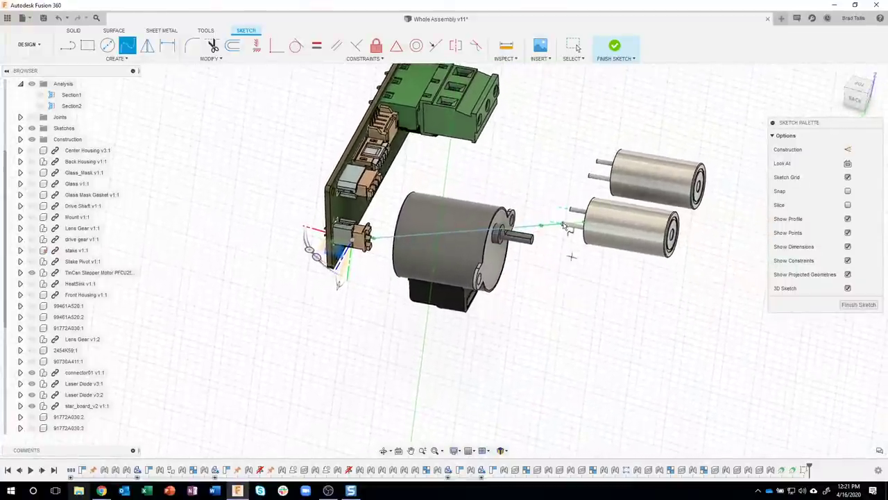
{"action": "scroll", "coordinate": [579, 236], "scroll_direction": "up", "scroll_amount": 4}
{"action": "scroll", "coordinate": [579, 255], "scroll_direction": "up", "scroll_amount": 3}
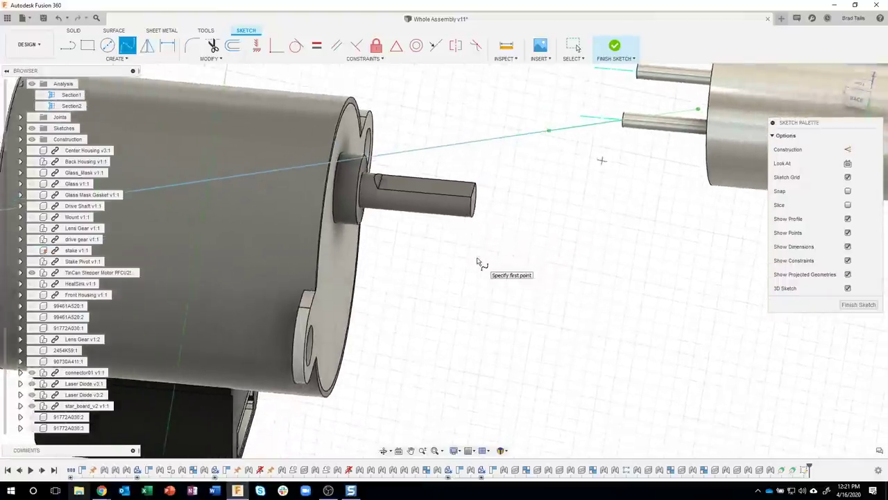
{"action": "middle_click_drag", "start_coordinate": [477, 260], "coordinate": [476, 257], "text": "shift"}
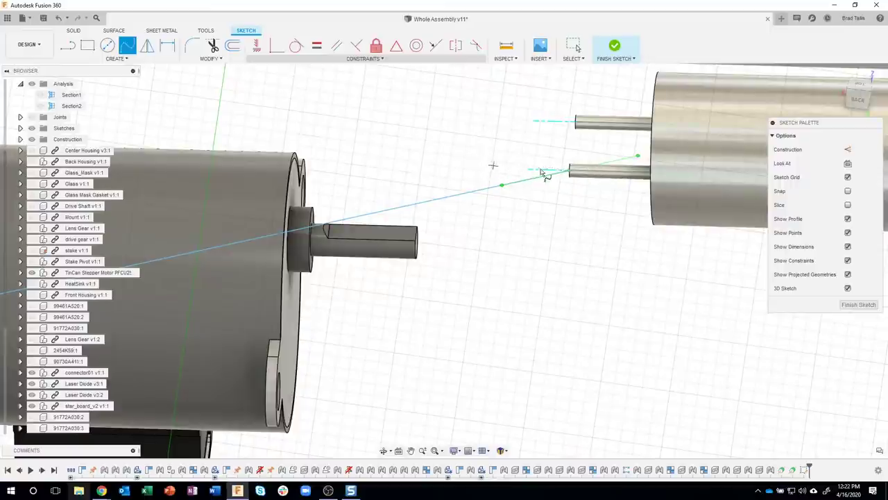
{"action": "left_click", "coordinate": [342, 49]}
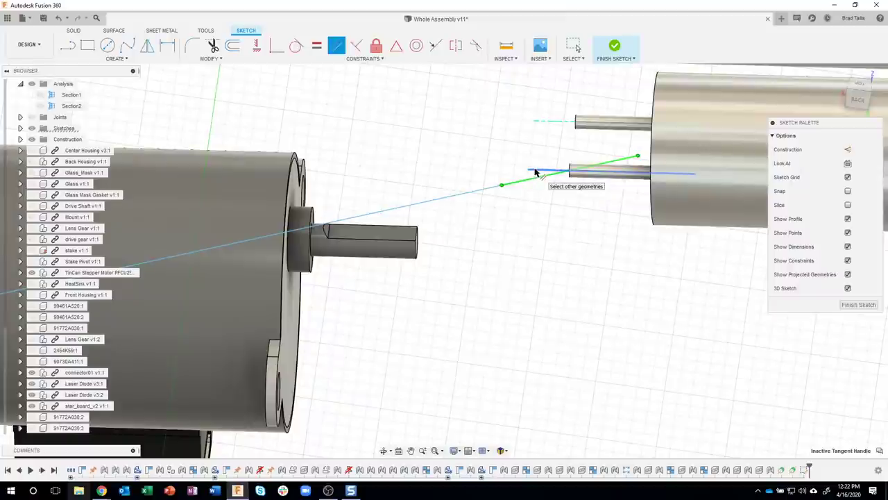
{"action": "left_click", "coordinate": [535, 172]}
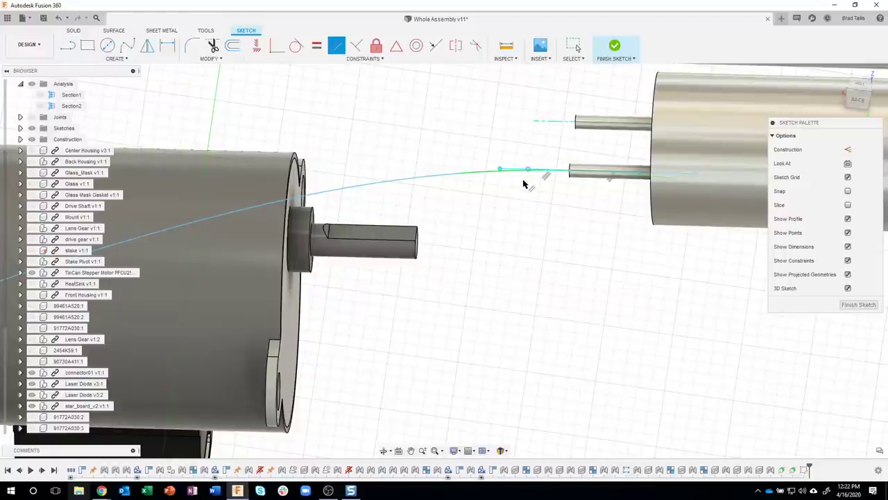
{"action": "key", "text": "Escape"}
{"action": "left_click", "coordinate": [501, 170]}
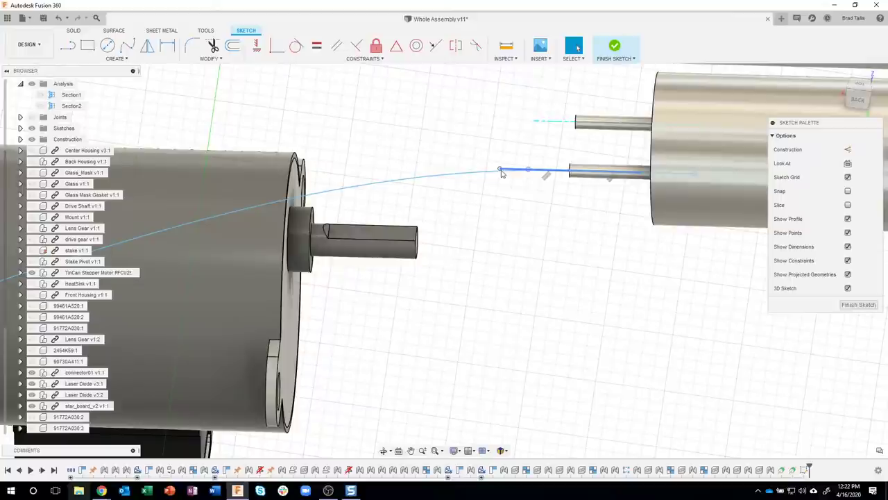
{"action": "left_click", "coordinate": [499, 170]}
{"action": "right_click", "coordinate": [499, 170]}
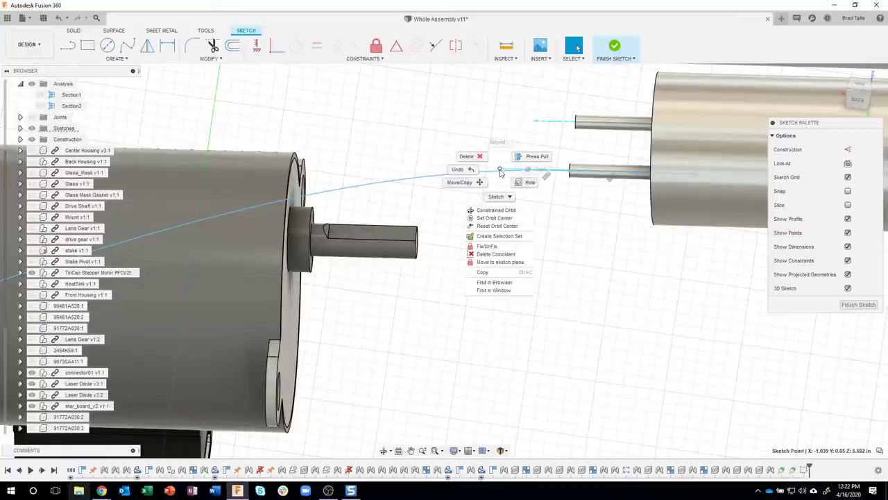
{"action": "left_click", "coordinate": [466, 182]}
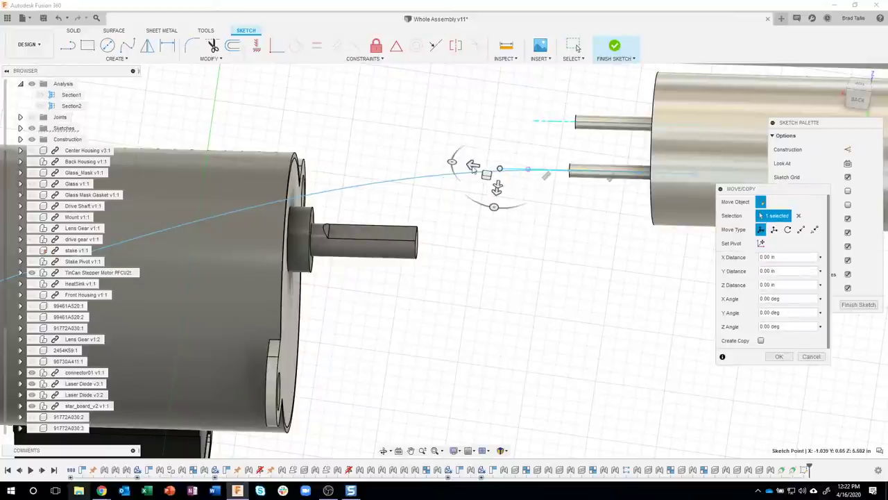
{"action": "mouse_move", "coordinate": [472, 164]}
{"action": "left_mouse_down"}
{"action": "mouse_move", "coordinate": [390, 157]}
{"action": "mouse_move", "coordinate": [455, 165]}
{"action": "left_mouse_up"}
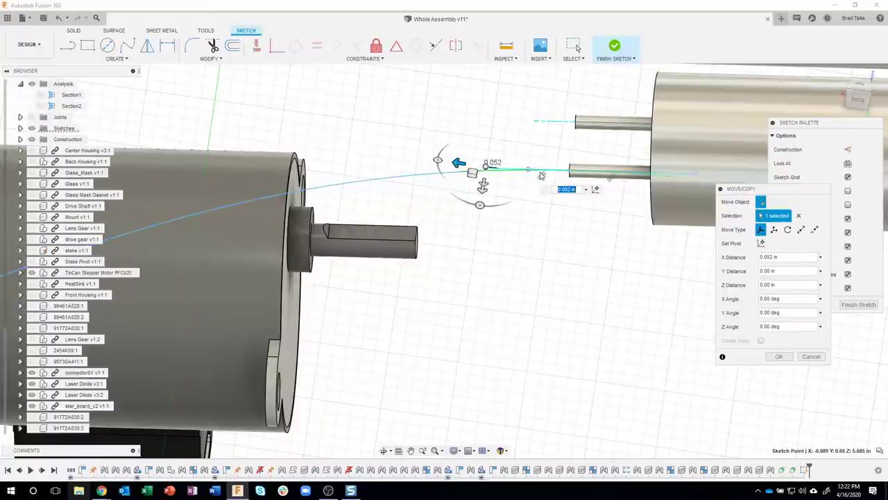
{"action": "left_click_drag", "start_coordinate": [484, 166], "coordinate": [478, 166]}
{"action": "key", "text": "Escape"}
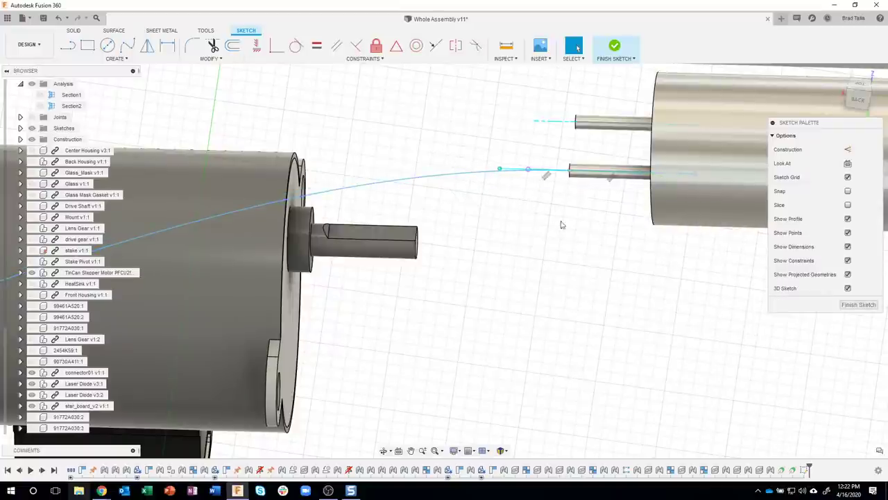
- Constrain the spline's tangent handle at the board's corner connector parallel to the lengthwise edge of the connector's outermost opening
{"action": "scroll", "coordinate": [505, 252], "scroll_direction": "down", "scroll_amount": 2}
{"action": "scroll", "coordinate": [504, 265], "scroll_direction": "down", "scroll_amount": 2}
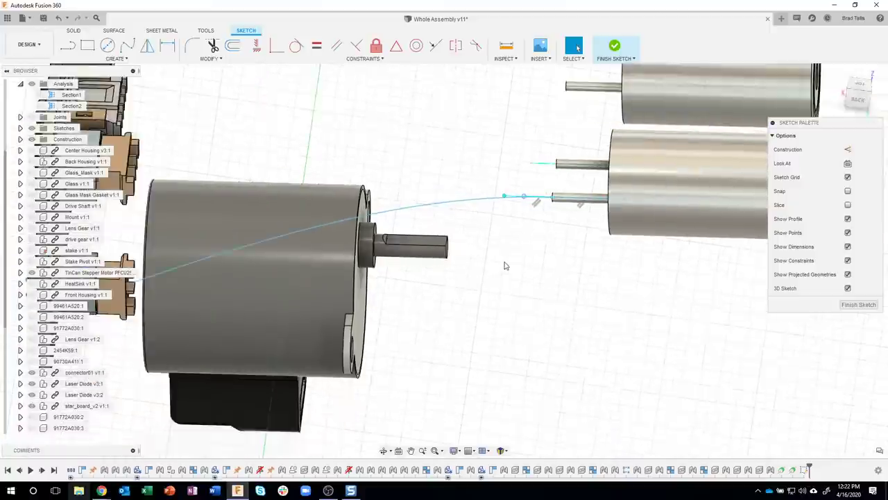
{"action": "scroll", "coordinate": [505, 265], "scroll_direction": "down", "scroll_amount": 2}
{"action": "scroll", "coordinate": [583, 215], "scroll_direction": "down", "scroll_amount": 1}
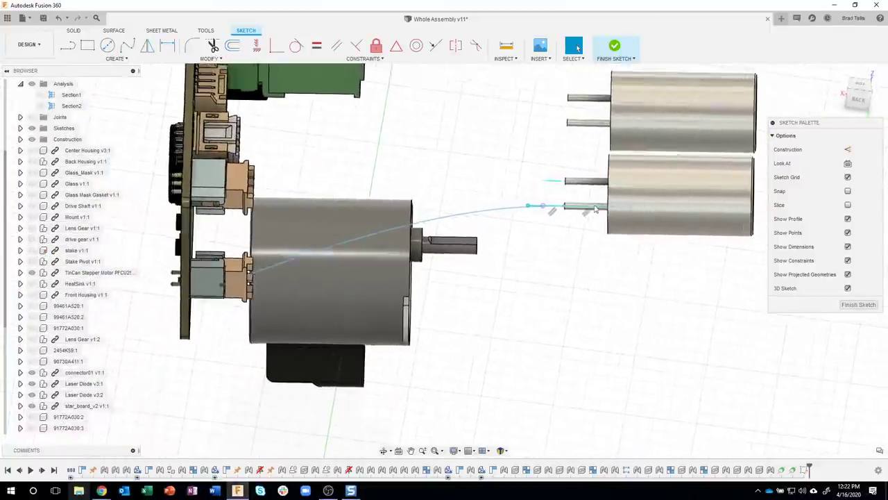
{"action": "middle_click_drag", "start_coordinate": [595, 210], "coordinate": [572, 193], "text": "shift"}
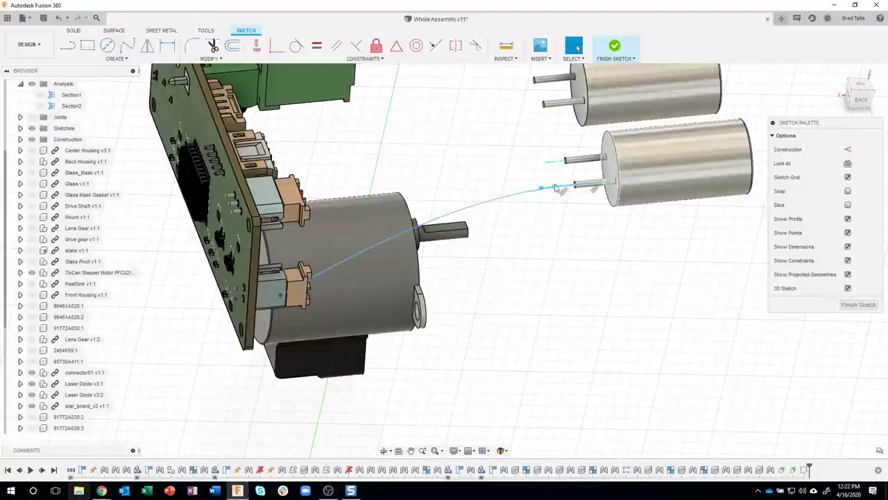
{"action": "middle_click_drag", "start_coordinate": [358, 268], "coordinate": [303, 214], "text": "shift"}
{"action": "scroll", "coordinate": [183, 199], "scroll_direction": "up", "scroll_amount": 3}
{"action": "scroll", "coordinate": [233, 220], "scroll_direction": "up", "scroll_amount": 5}
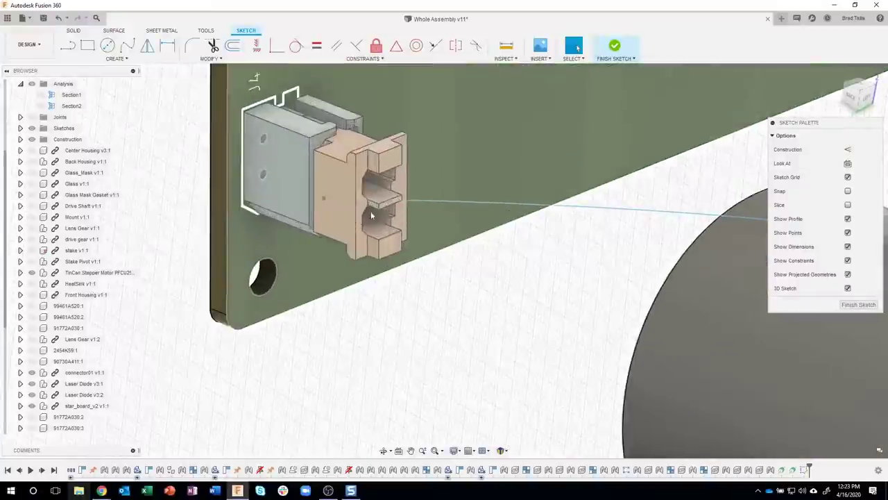
{"action": "left_click", "coordinate": [419, 201]}
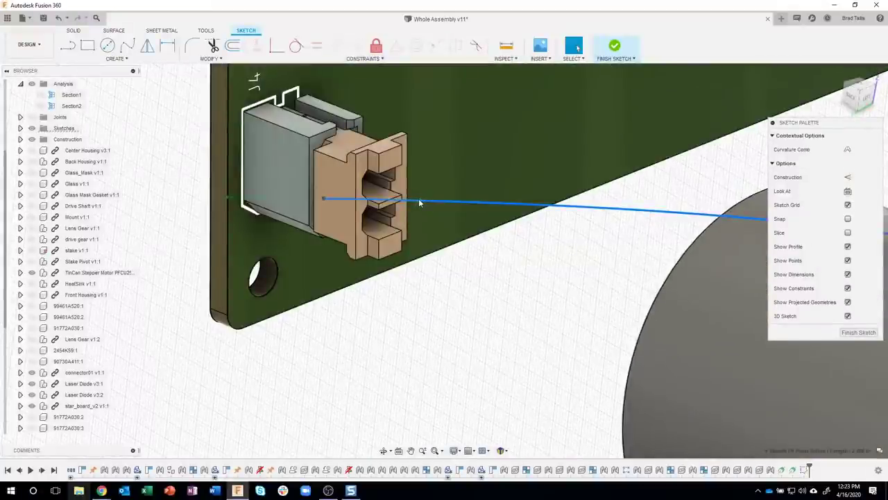
{"action": "middle_click_drag", "start_coordinate": [418, 200], "coordinate": [291, 261], "text": "shift"}
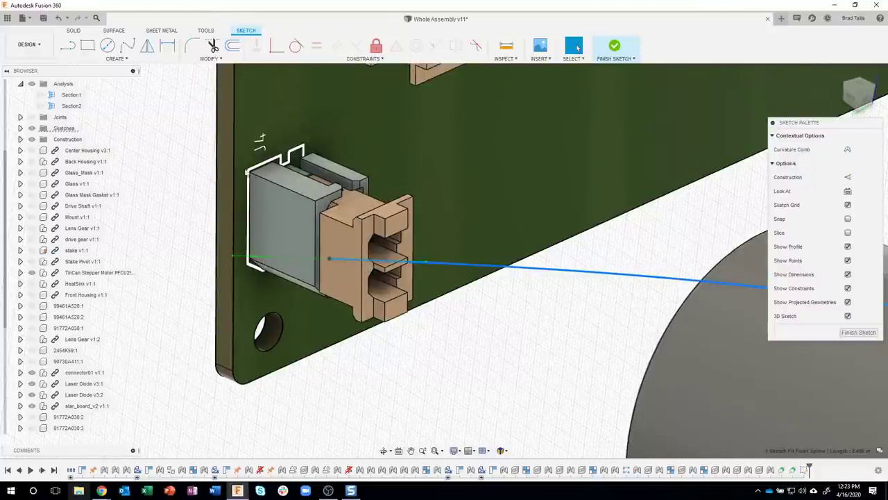
{"action": "left_click", "coordinate": [253, 256]}
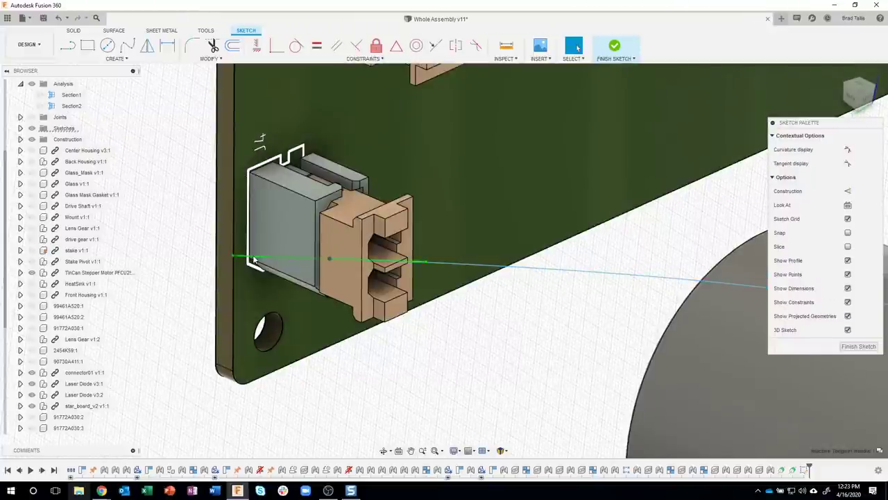
{"action": "left_click", "coordinate": [337, 46]}
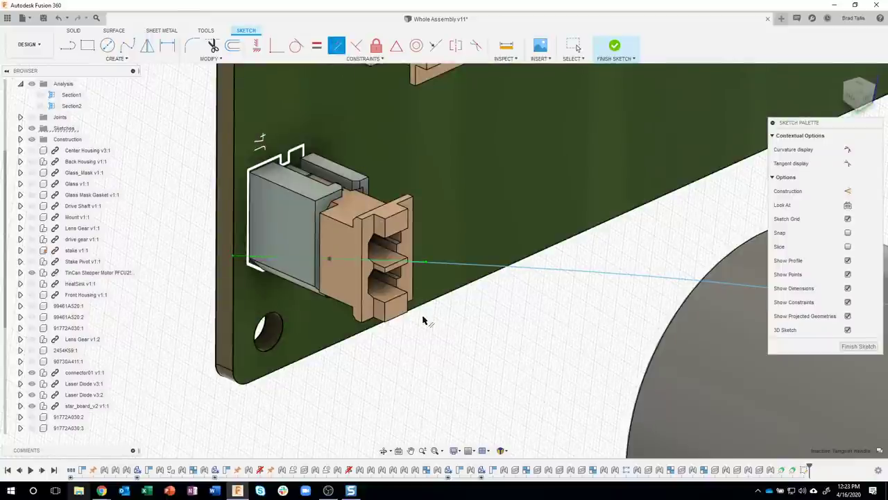
{"action": "scroll", "coordinate": [435, 352], "scroll_direction": "up", "scroll_amount": 5}
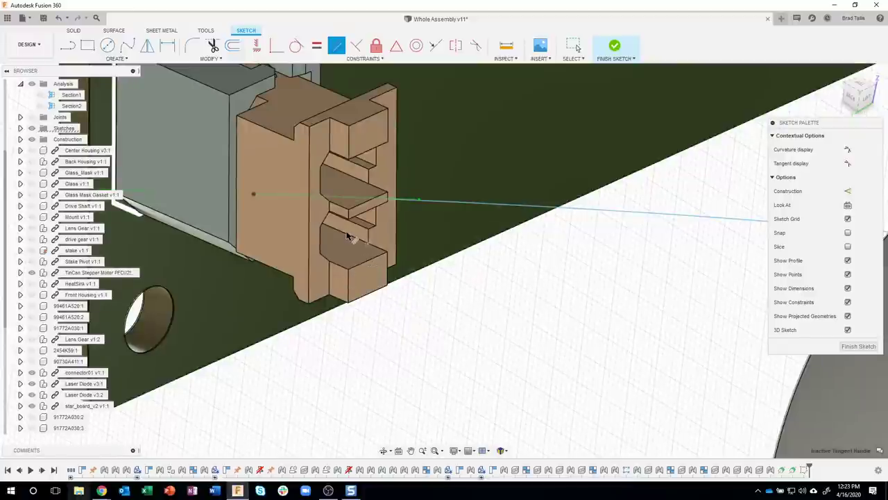
{"action": "left_click", "coordinate": [349, 235]}
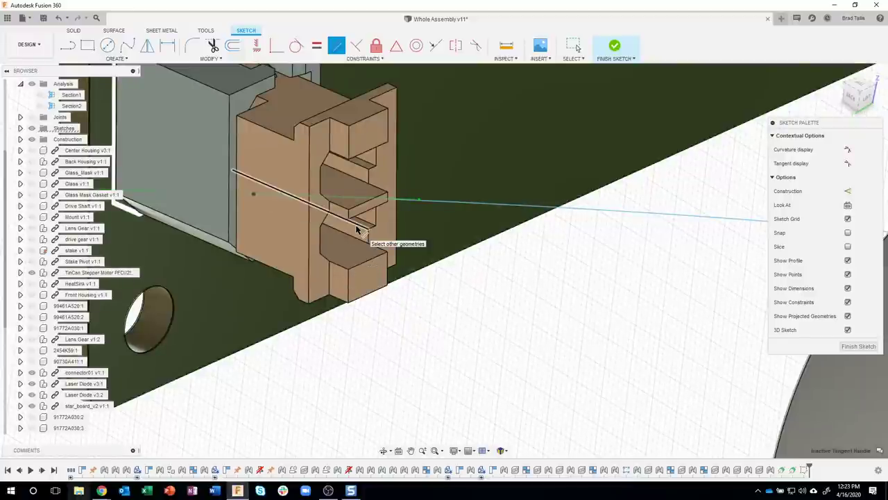
{"action": "left_click", "coordinate": [361, 224]}
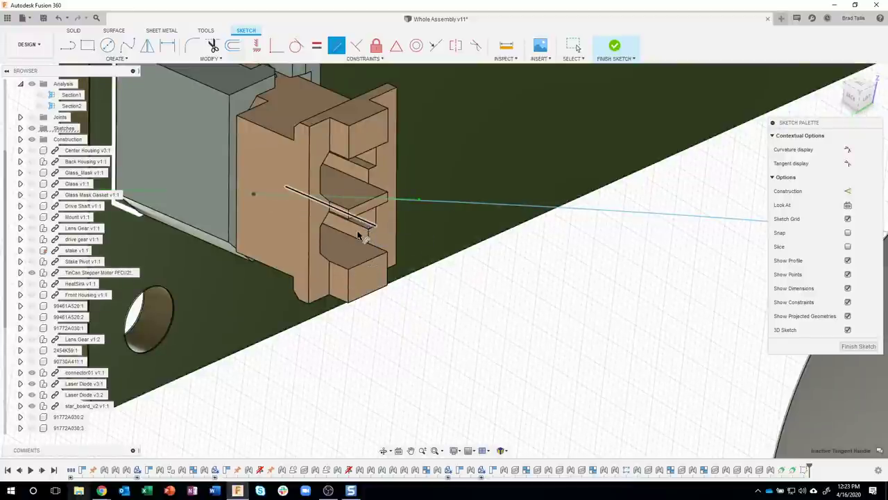
{"action": "left_click", "coordinate": [358, 238]}
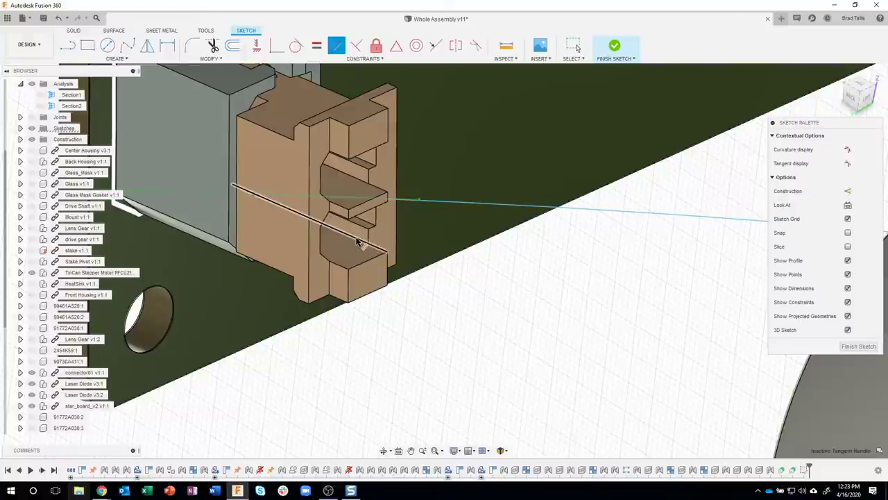
{"action": "left_click", "coordinate": [358, 241]}
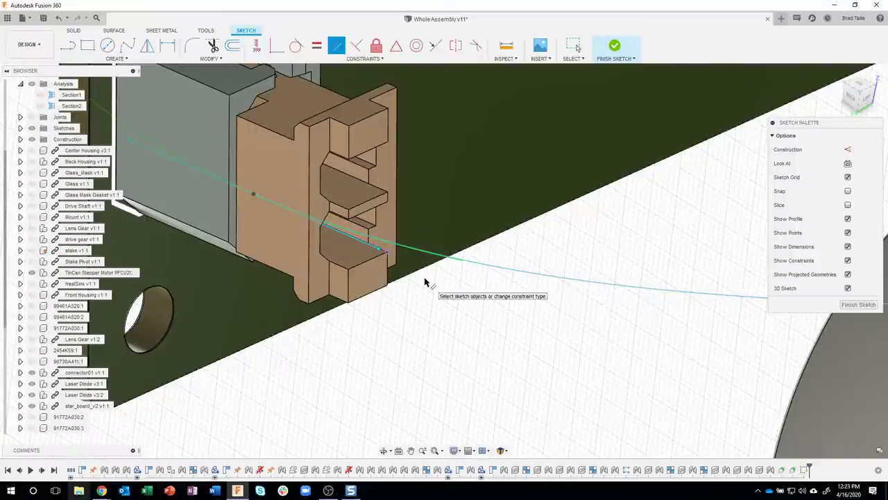
{"action": "key", "text": "Escape"}
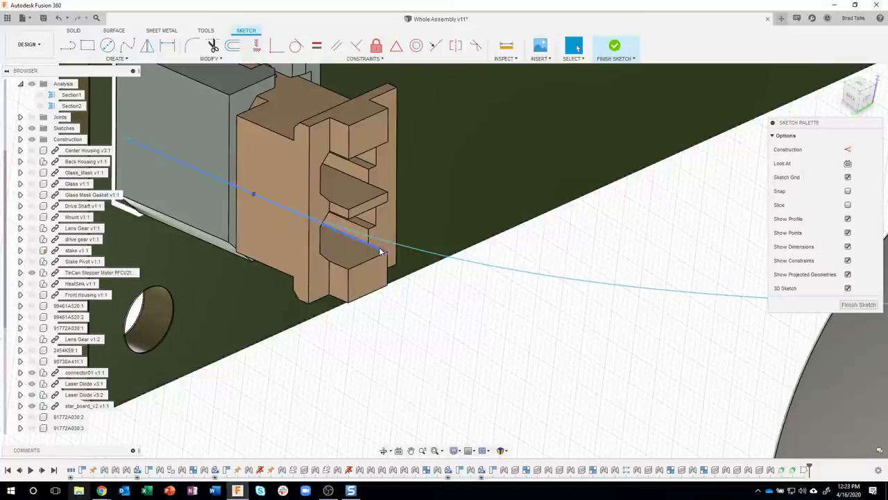
- Extend the connector-end tangent handle by moving its tip outward along the wire direction, slightly past the connector's outer edge
{"action": "left_click", "coordinate": [380, 252]}
{"action": "right_click", "coordinate": [380, 252]}
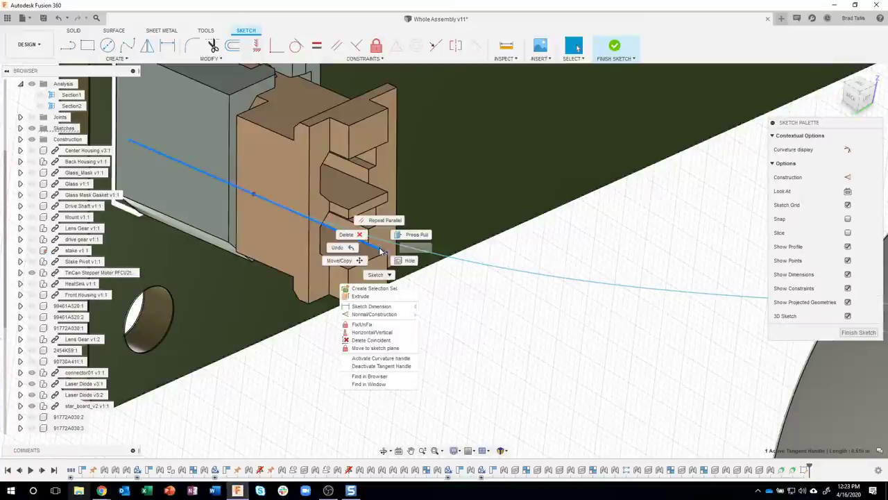
{"action": "left_click", "coordinate": [339, 261]}
{"action": "scroll", "coordinate": [390, 305], "scroll_direction": "down", "scroll_amount": 3}
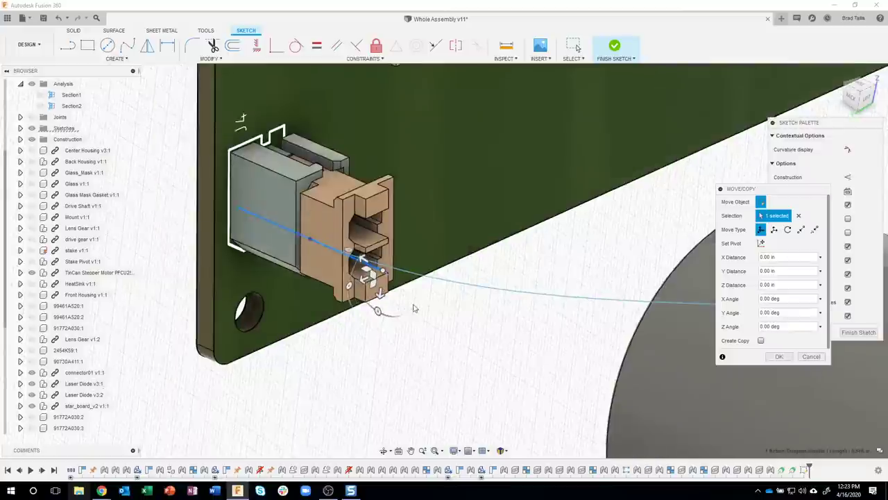
{"action": "scroll", "coordinate": [413, 304], "scroll_direction": "up", "scroll_amount": 5}
{"action": "middle_click_drag", "start_coordinate": [408, 306], "coordinate": [303, 410], "text": "shift"}
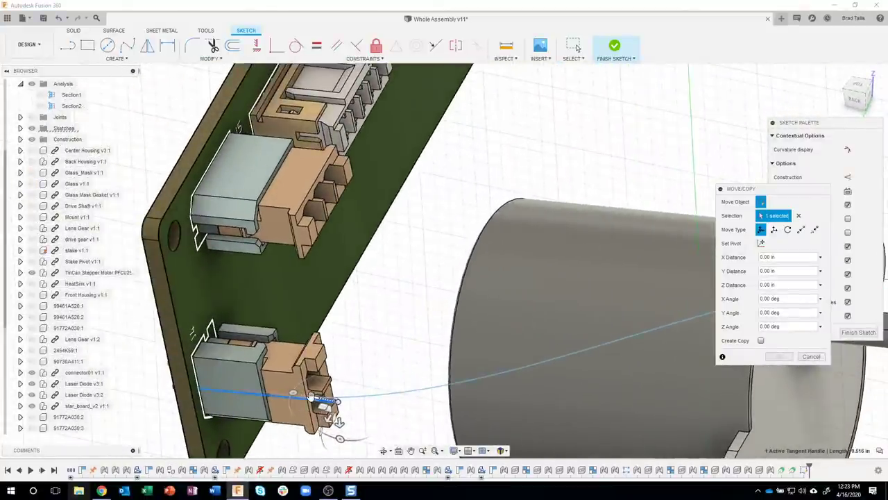
{"action": "left_click_drag", "start_coordinate": [338, 419], "coordinate": [372, 409]}
{"action": "middle_click_drag", "start_coordinate": [385, 346], "coordinate": [448, 339], "text": "shift"}
{"action": "key", "text": "Return"}
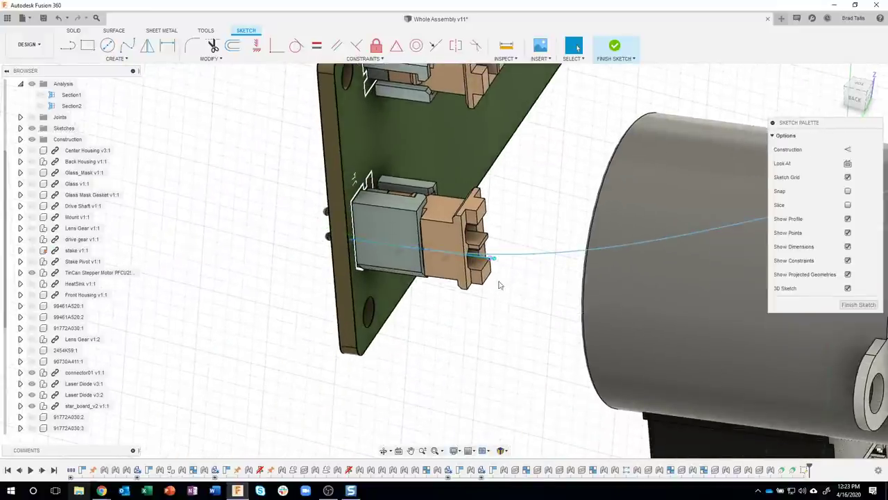
{"action": "scroll", "coordinate": [499, 278], "scroll_direction": "up", "scroll_amount": 5}
{"action": "scroll", "coordinate": [510, 252], "scroll_direction": "up", "scroll_amount": 2}
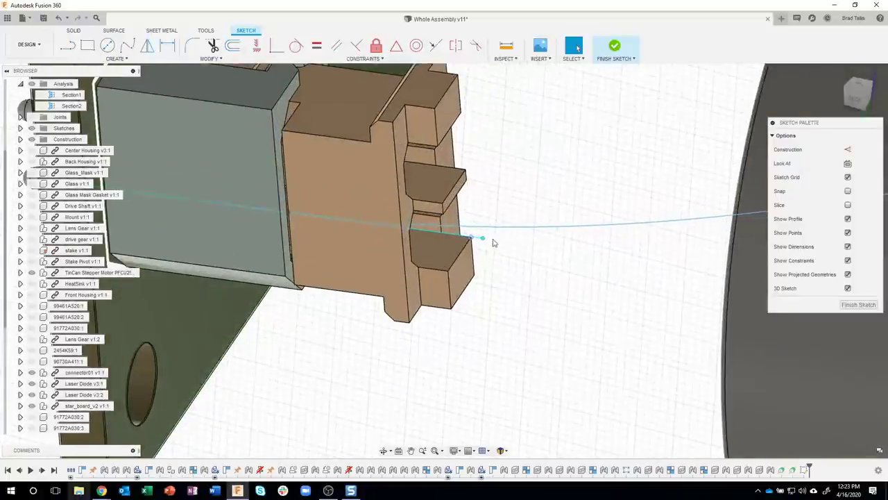
{"action": "left_click", "coordinate": [484, 241]}
{"action": "right_click", "coordinate": [482, 240]}
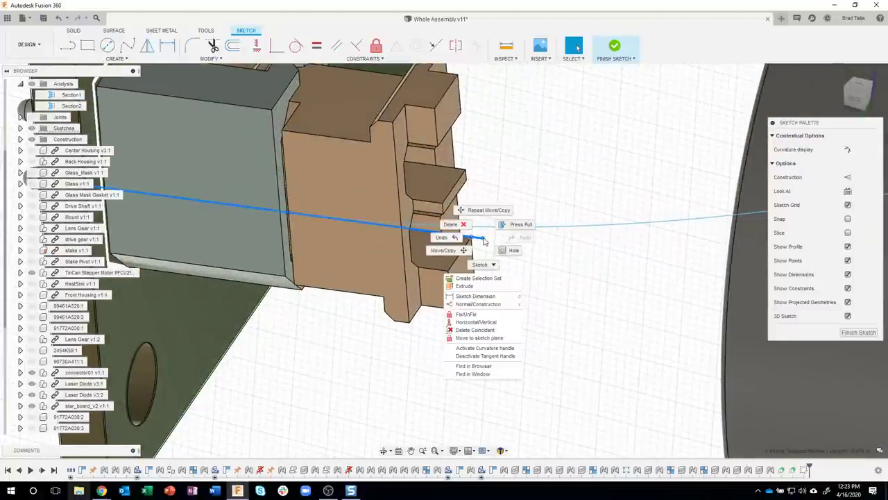
{"action": "left_click", "coordinate": [455, 257]}
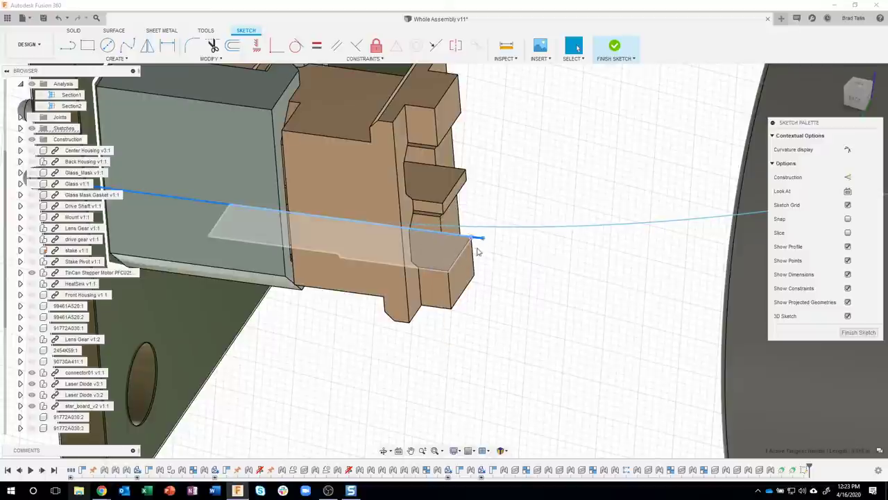
{"action": "left_click_drag", "start_coordinate": [460, 236], "coordinate": [522, 248]}
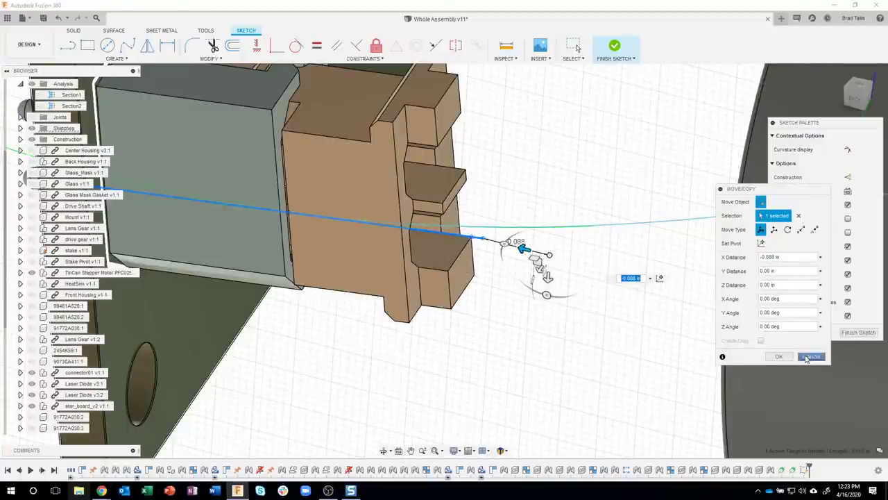
{"action": "left_click", "coordinate": [779, 356]}
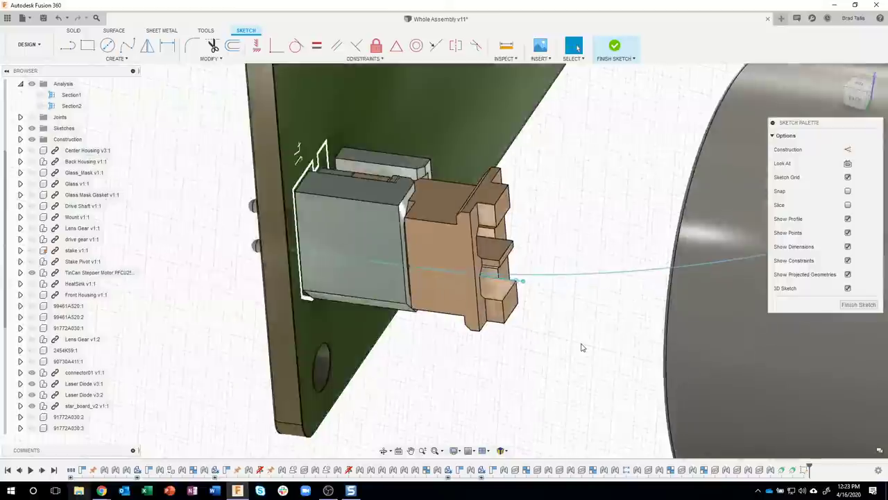
- Start a second fit point spline at the end centre of the same laser diode's upper pin
{"action": "scroll", "coordinate": [582, 347], "scroll_direction": "down", "scroll_amount": 3}
{"action": "middle_click_drag", "start_coordinate": [580, 347], "coordinate": [713, 285], "text": "shift"}
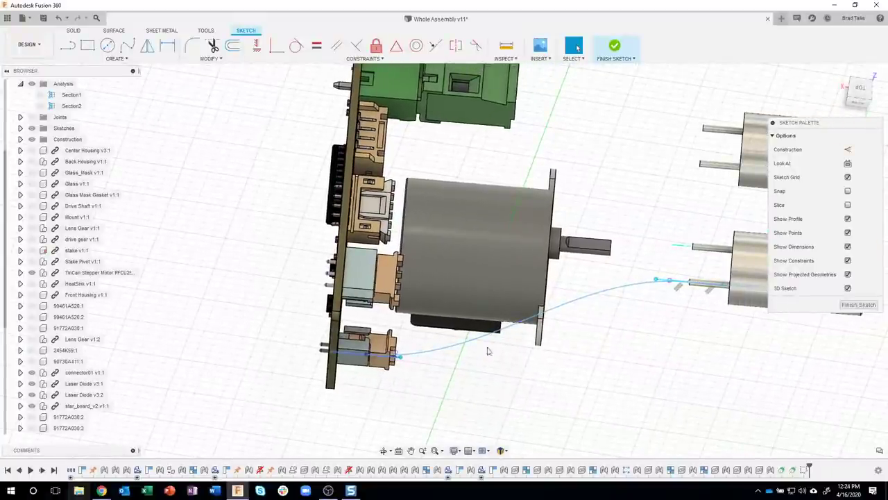
{"action": "middle_click_drag", "start_coordinate": [652, 345], "coordinate": [326, 201], "text": "shift"}
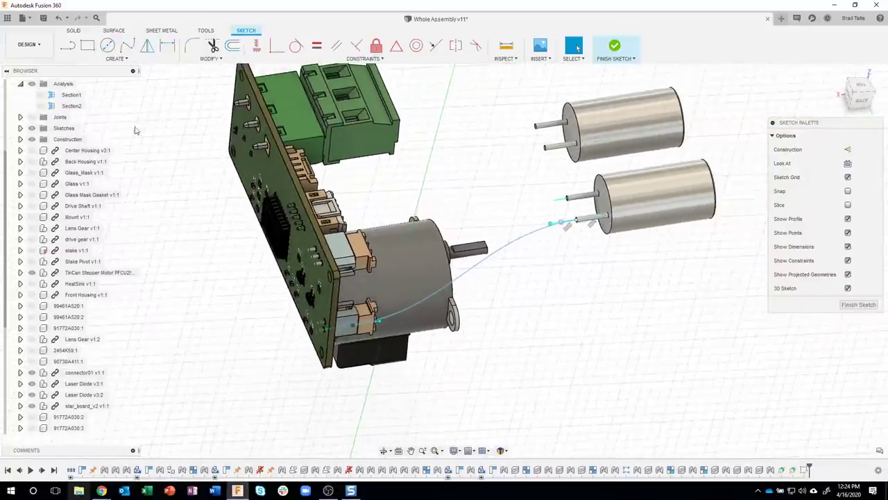
{"action": "left_click", "coordinate": [127, 45]}
{"action": "scroll", "coordinate": [576, 188], "scroll_direction": "down", "scroll_amount": 5}
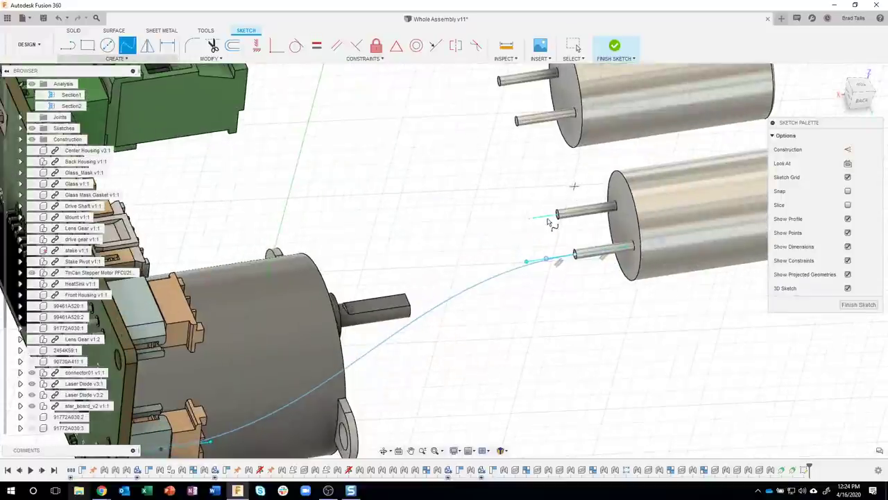
{"action": "left_click", "coordinate": [570, 216]}
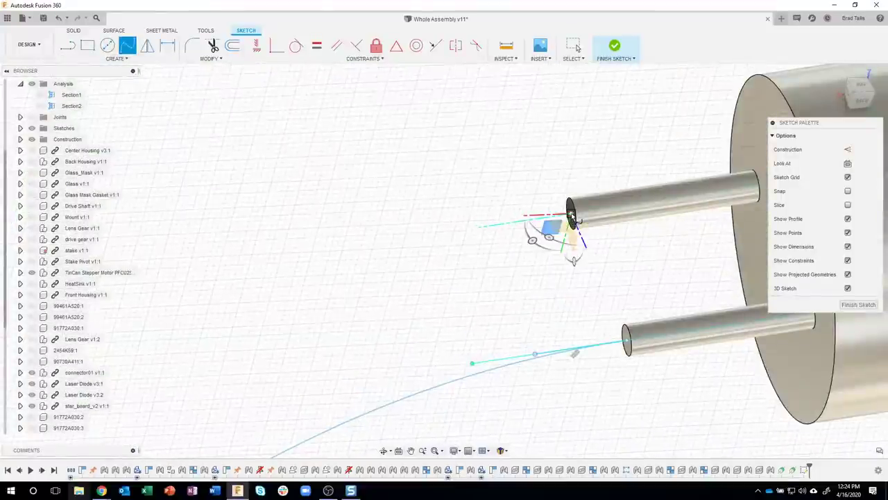
- End the second spline at the centre of the J4 connector's wire hole next to the one already used
{"action": "middle_click_drag", "start_coordinate": [459, 283], "coordinate": [434, 277], "text": "shift"}
{"action": "scroll", "coordinate": [433, 277], "scroll_direction": "up", "scroll_amount": 6}
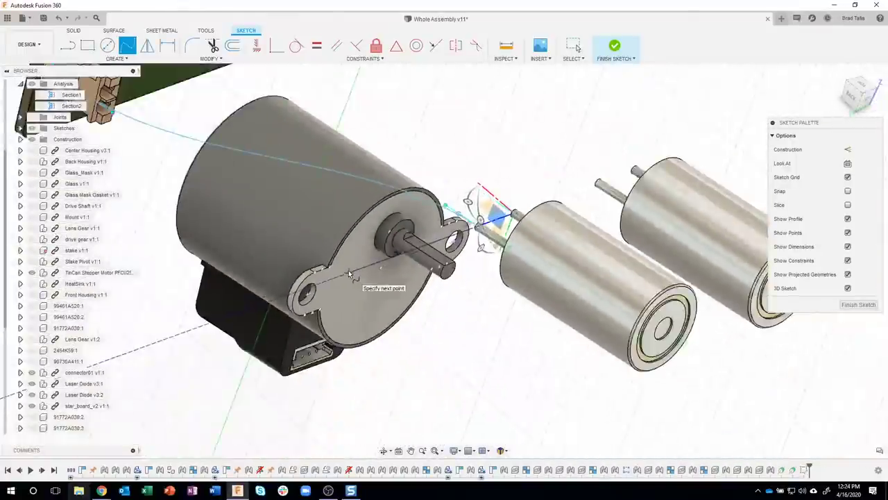
{"action": "scroll", "coordinate": [348, 270], "scroll_direction": "up", "scroll_amount": 2}
{"action": "mouse_move", "coordinate": [293, 221]}
{"action": "middle_mouse_down", "text": "shift"}
{"action": "mouse_move", "coordinate": [228, 166]}
{"action": "mouse_move", "coordinate": [265, 166]}
{"action": "mouse_move", "coordinate": [256, 154]}
{"action": "mouse_move", "coordinate": [265, 126]}
{"action": "mouse_move", "coordinate": [367, 119]}
{"action": "middle_mouse_up", "text": "shift"}
{"action": "scroll", "coordinate": [229, 166], "scroll_direction": "down", "scroll_amount": 8}
{"action": "scroll", "coordinate": [334, 123], "scroll_direction": "down", "scroll_amount": 5}
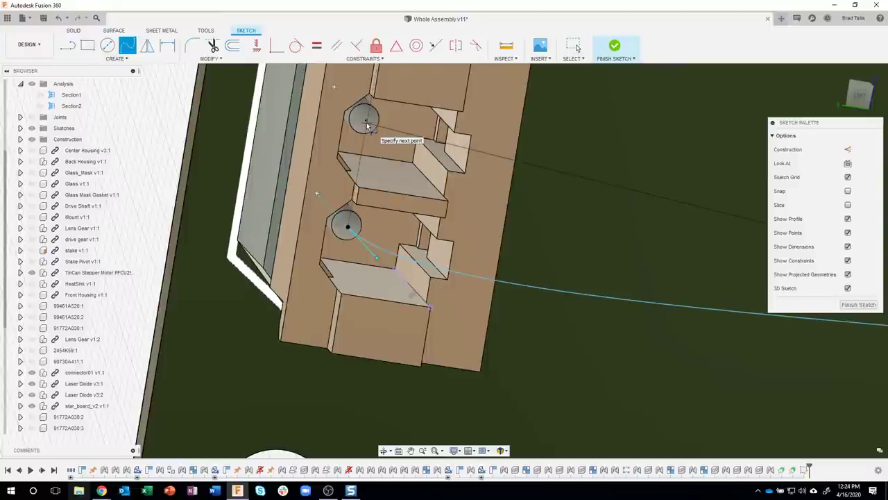
{"action": "left_click", "coordinate": [365, 122]}
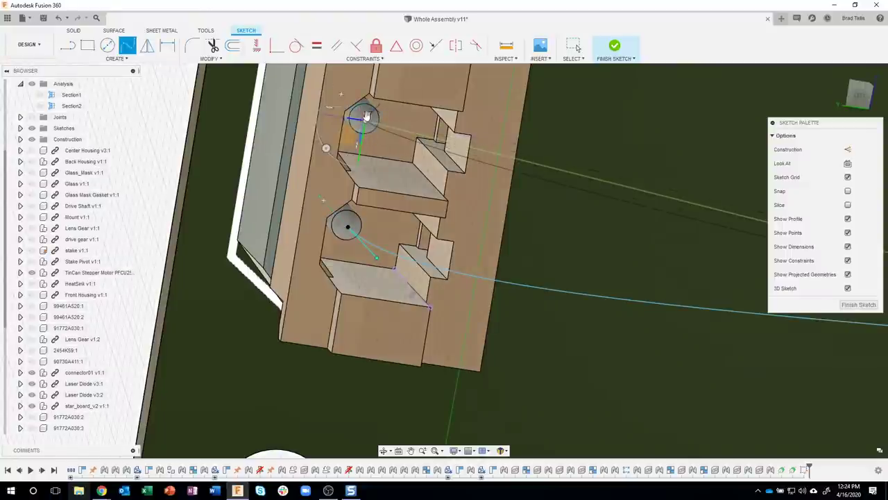
{"action": "scroll", "coordinate": [386, 145], "scroll_direction": "down", "scroll_amount": 3}
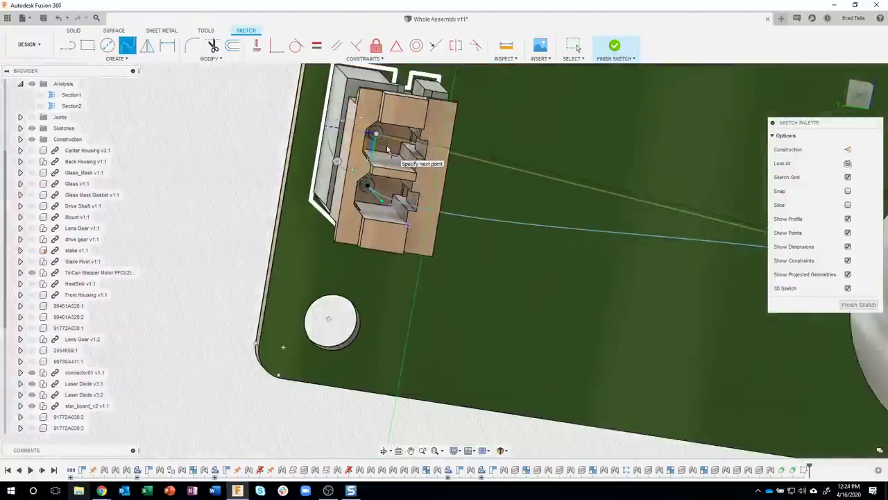
{"action": "scroll", "coordinate": [387, 145], "scroll_direction": "down", "scroll_amount": 3}
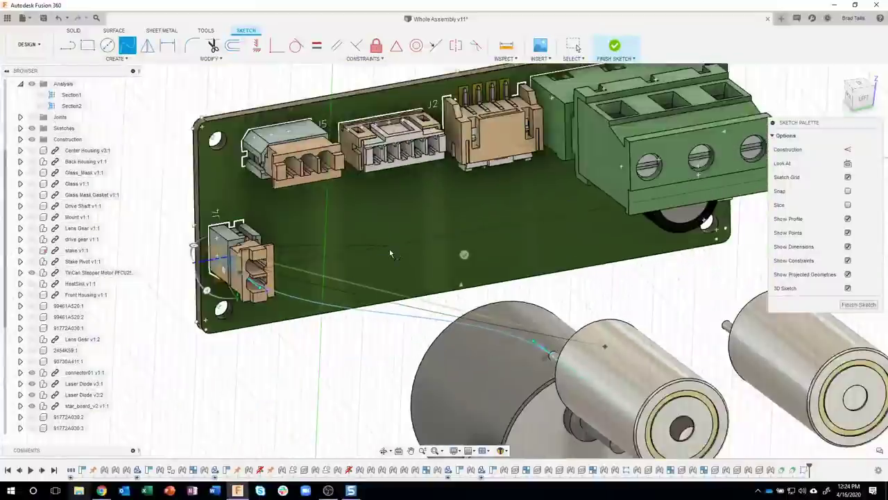
{"action": "middle_click_drag", "start_coordinate": [389, 254], "coordinate": [416, 267], "text": "shift"}
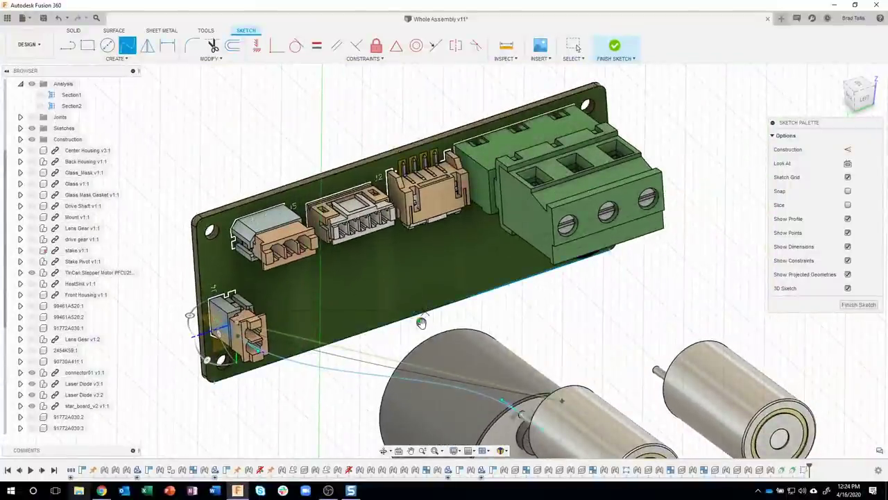
{"action": "middle_click_drag", "start_coordinate": [421, 323], "coordinate": [524, 288], "text": "shift"}
{"action": "scroll", "coordinate": [533, 321], "scroll_direction": "up", "scroll_amount": 5}
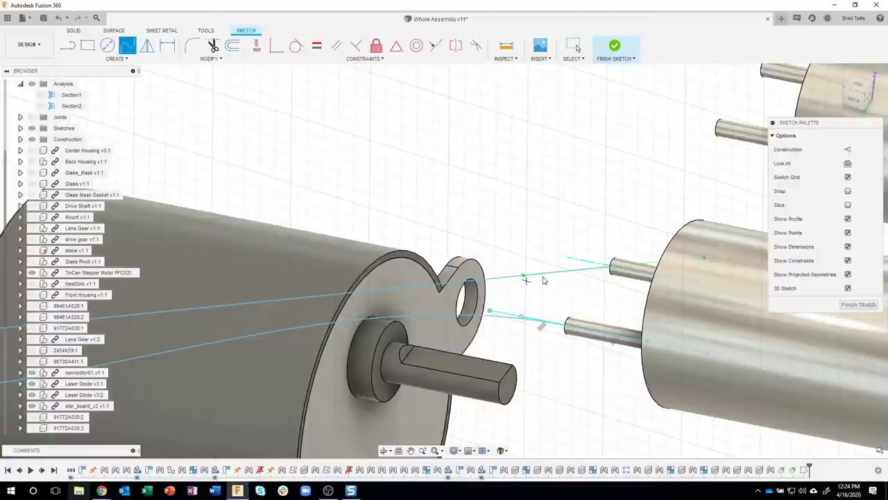
{"action": "key", "text": "Escape"}
- Try to constrain the second spline's diode-end tangent handle parallel to the upper pin's axis line, and undo it
{"action": "left_click", "coordinate": [545, 277]}
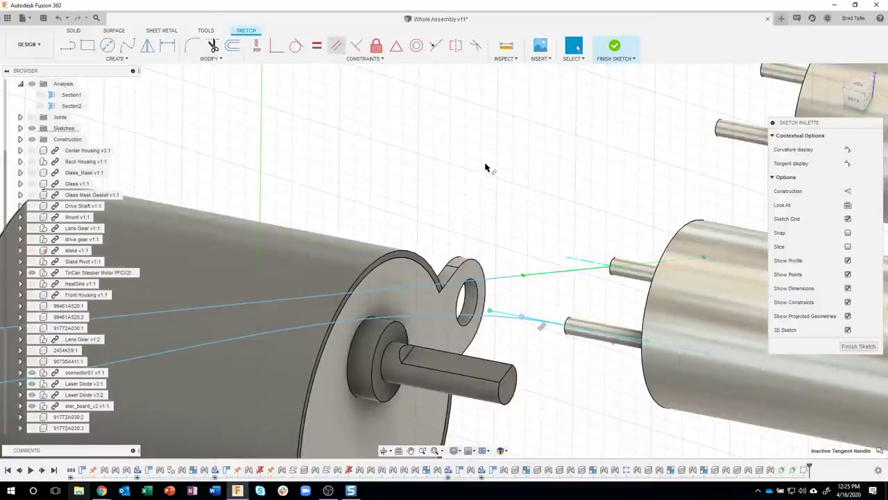
{"action": "left_click", "coordinate": [573, 260]}
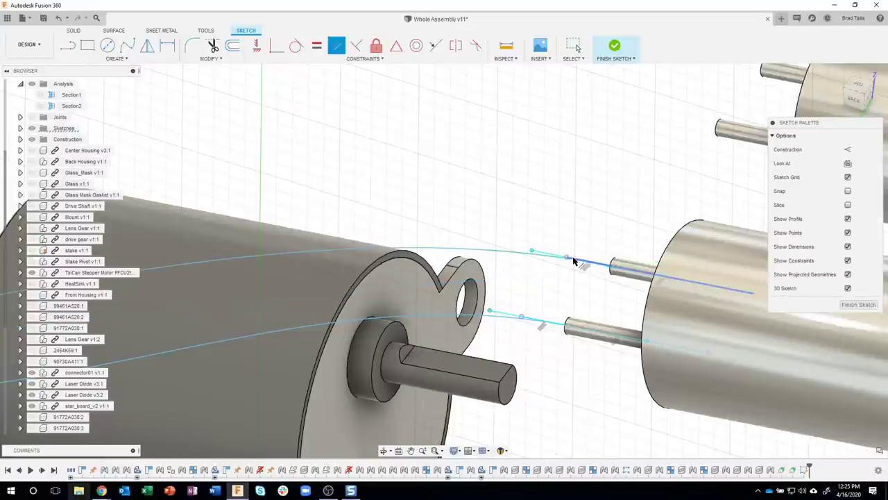
{"action": "left_click", "coordinate": [575, 258]}
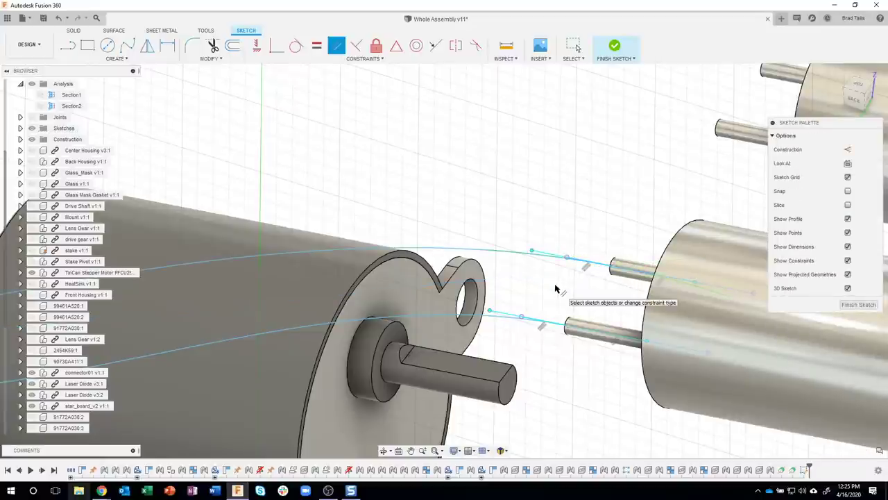
{"action": "key", "text": "Escape"}
{"action": "key", "text": "ctrl+z"}
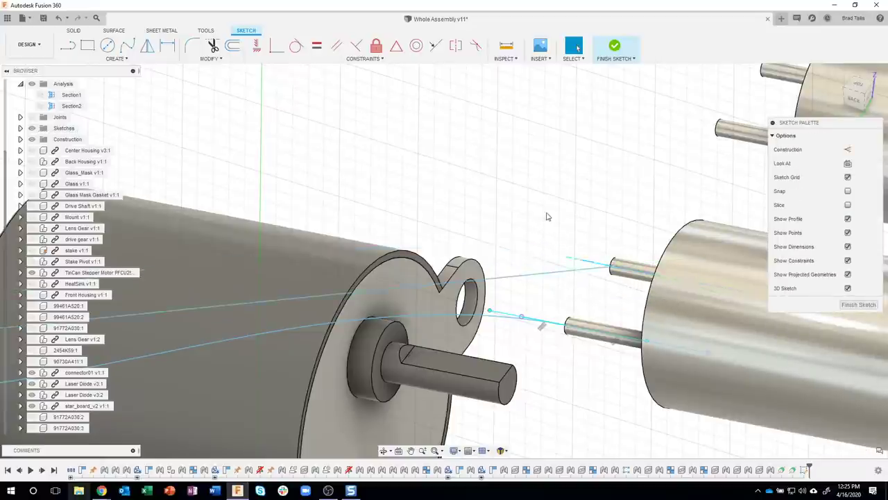
- Constrain the second spline's tangent handle at the laser diode's upper pin parallel to that pin's axis line
{"action": "left_click", "coordinate": [551, 274]}
{"action": "middle_click_drag", "start_coordinate": [567, 229], "coordinate": [691, 234], "text": "shift"}
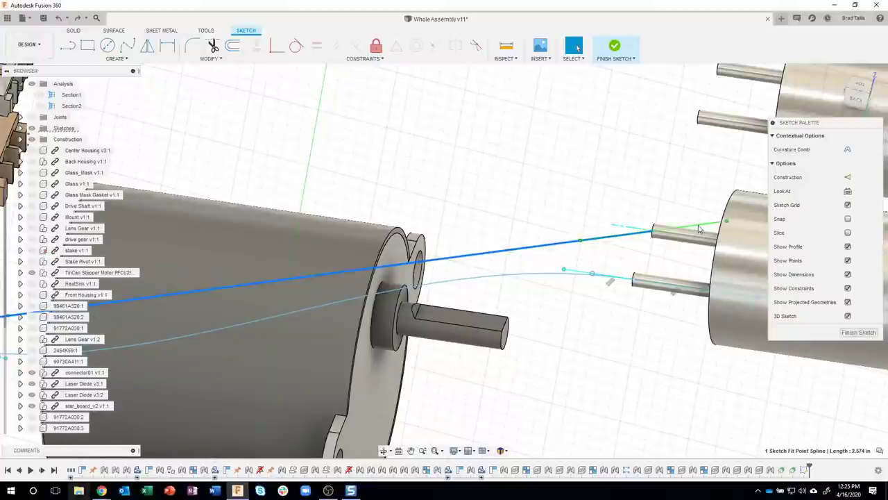
{"action": "left_click", "coordinate": [699, 227]}
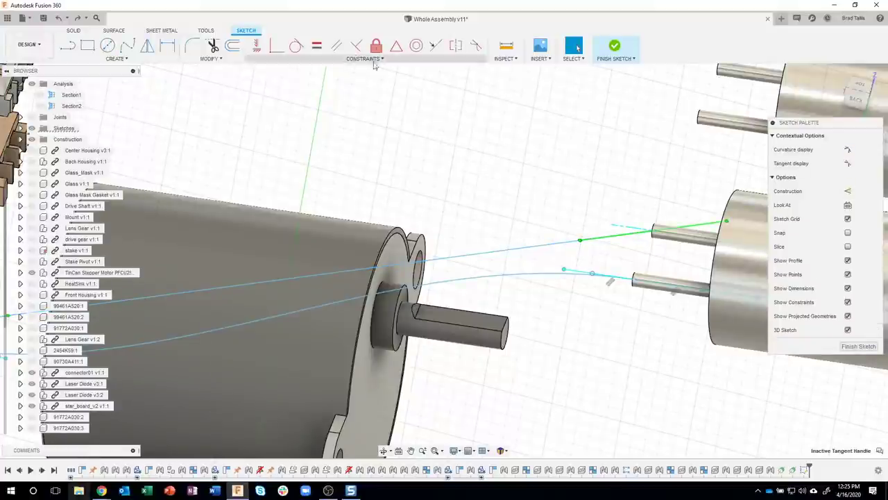
{"action": "left_click", "coordinate": [335, 46]}
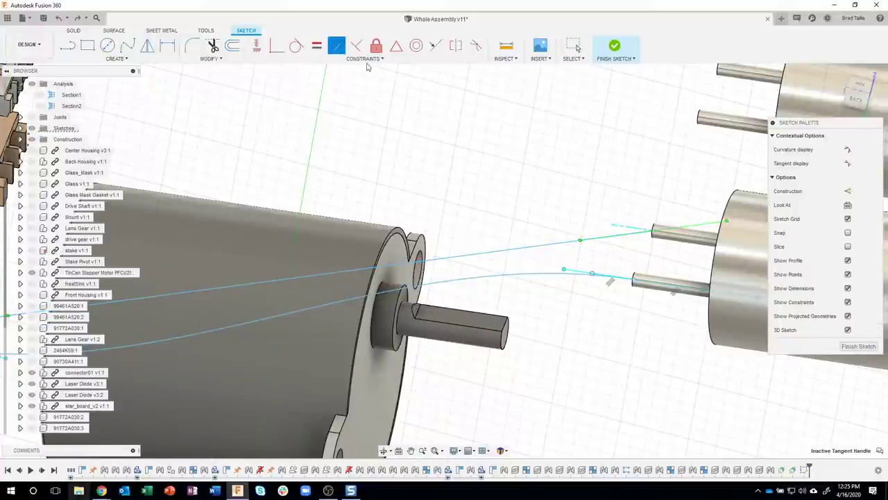
{"action": "left_click", "coordinate": [670, 236]}
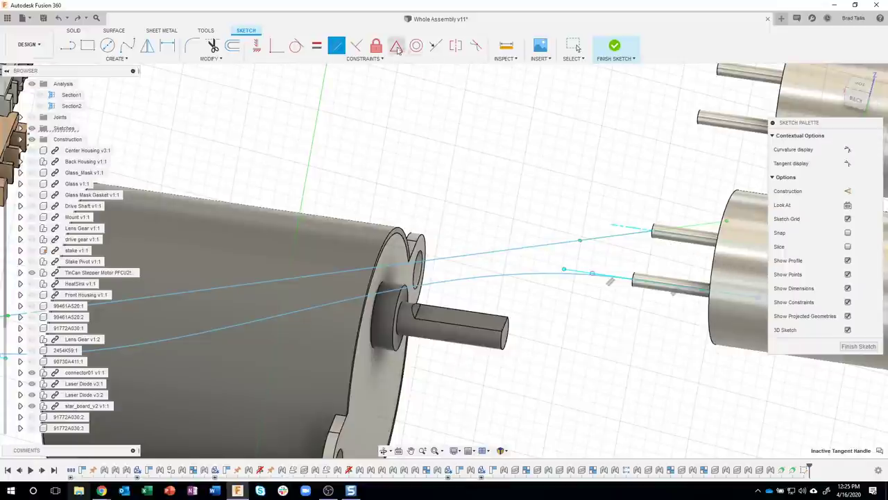
{"action": "left_click", "coordinate": [357, 45]}
{"action": "middle_click_drag", "start_coordinate": [436, 104], "coordinate": [685, 211], "text": "shift"}
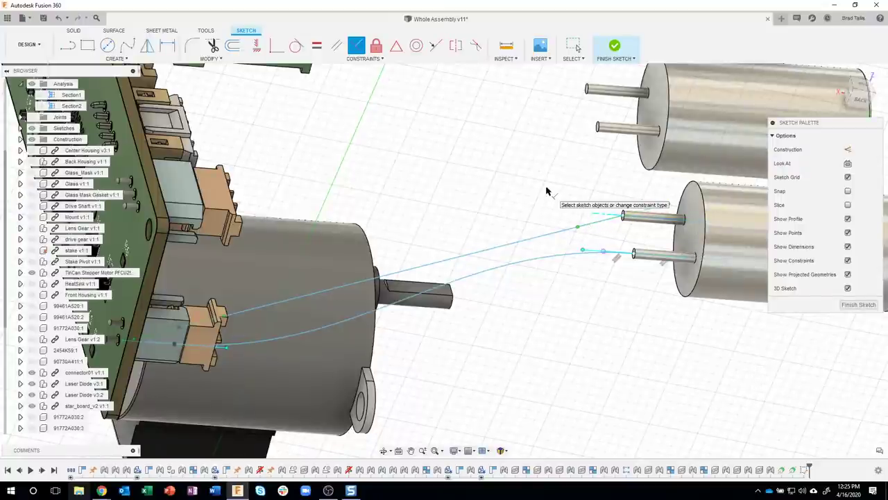
{"action": "left_click", "coordinate": [340, 47]}
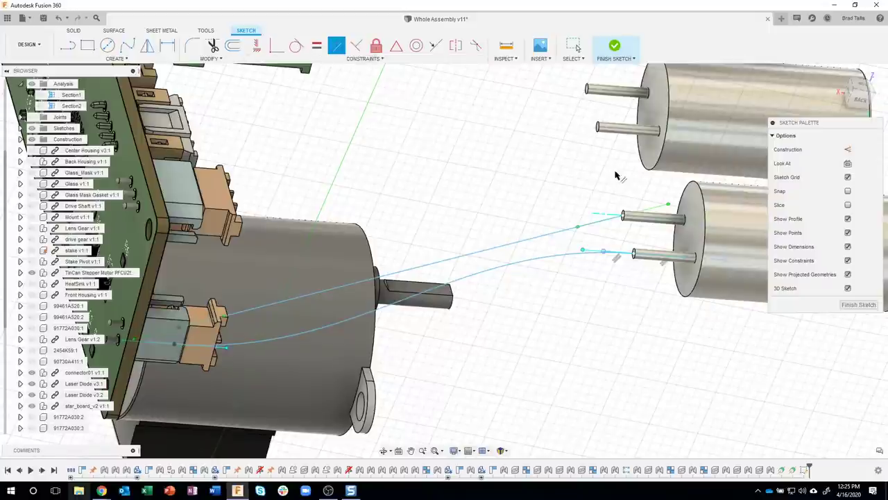
{"action": "left_click", "coordinate": [605, 218]}
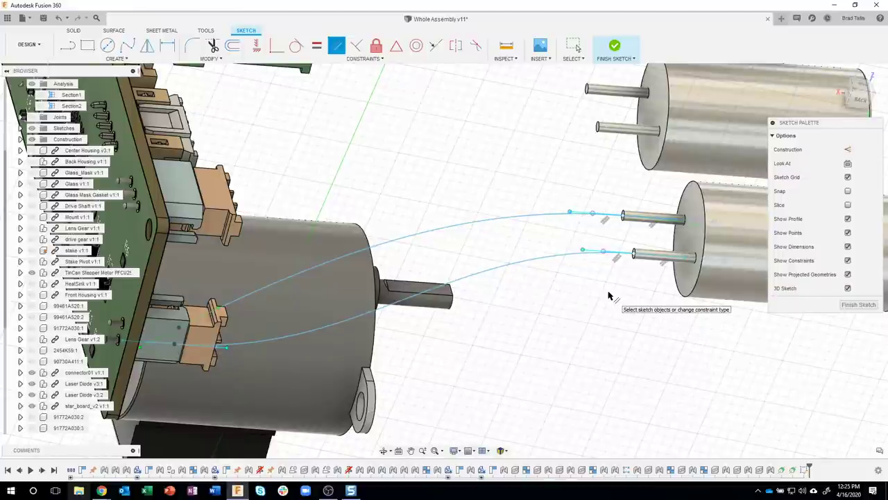
- Constrain the second spline's tangent handle at connector J4 parallel to the lengthwise edge of its upper opening
{"action": "middle_click_drag", "start_coordinate": [608, 294], "coordinate": [290, 174], "text": "shift"}
{"action": "scroll", "coordinate": [299, 208], "scroll_direction": "up", "scroll_amount": 10}
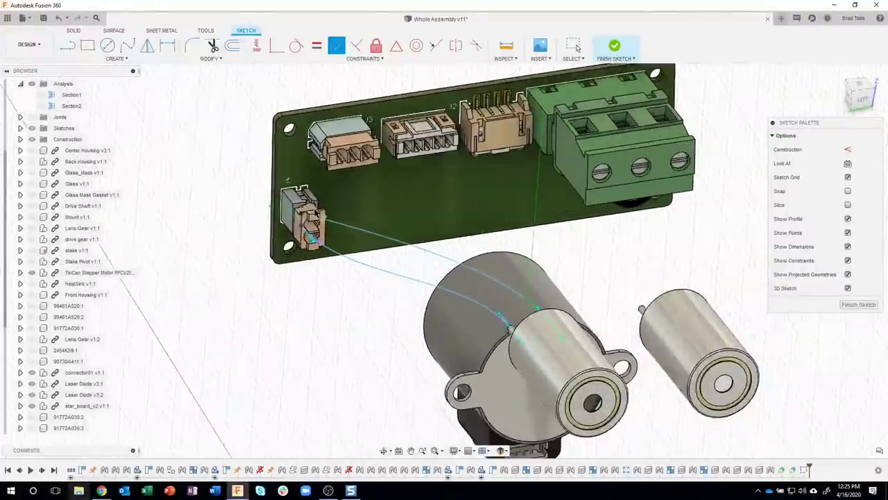
{"action": "scroll", "coordinate": [336, 231], "scroll_direction": "up", "scroll_amount": 2}
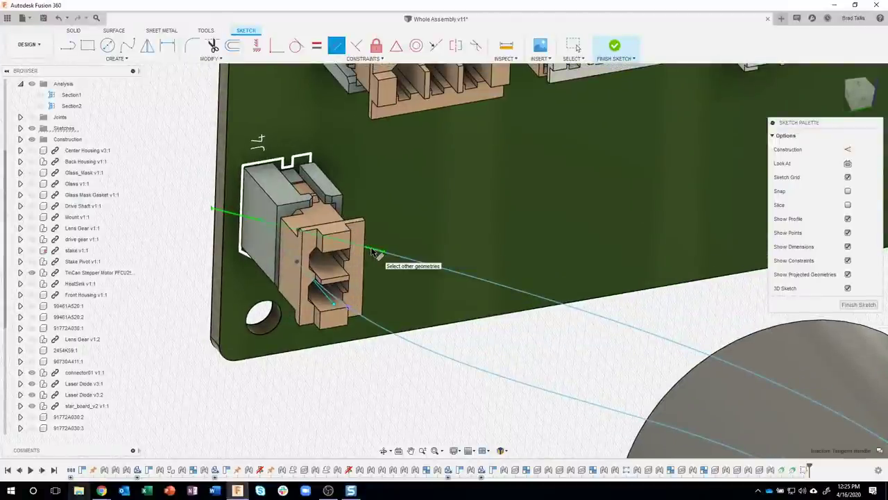
{"action": "left_click", "coordinate": [336, 263]}
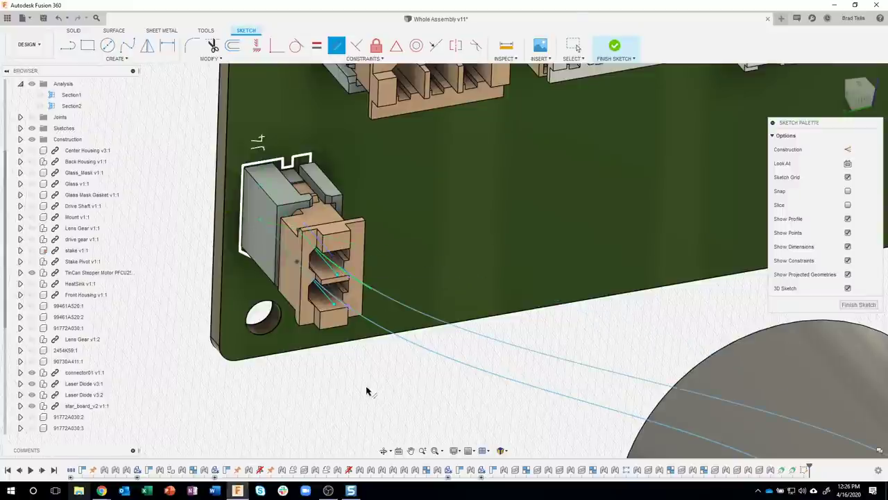
{"action": "scroll", "coordinate": [363, 367], "scroll_direction": "down", "scroll_amount": 5}
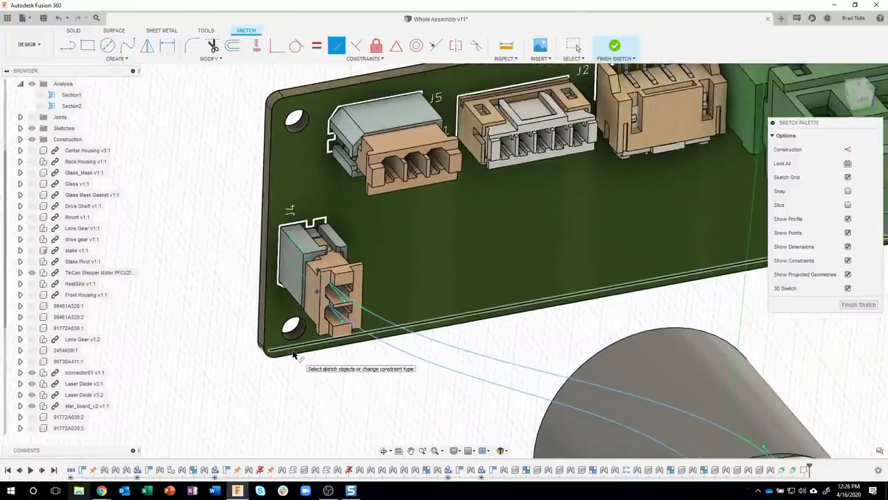
{"action": "scroll", "coordinate": [293, 355], "scroll_direction": "down", "scroll_amount": 5}
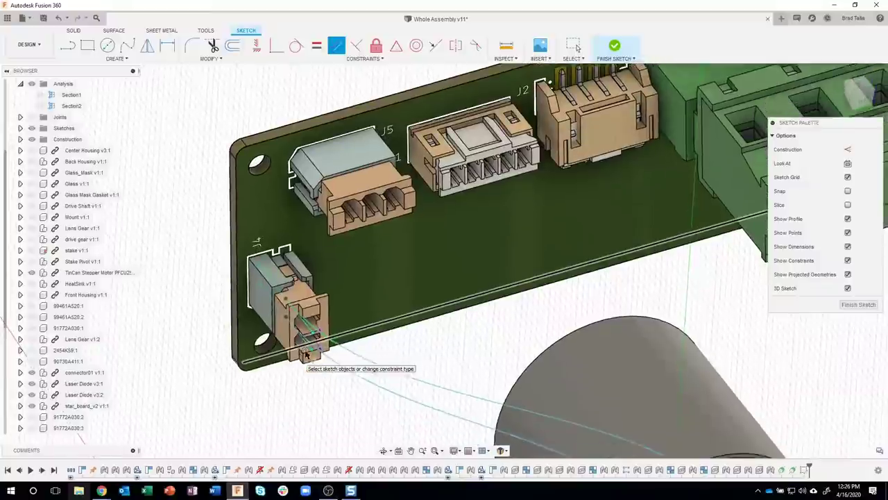
{"action": "middle_click_drag", "start_coordinate": [458, 406], "coordinate": [458, 368]}
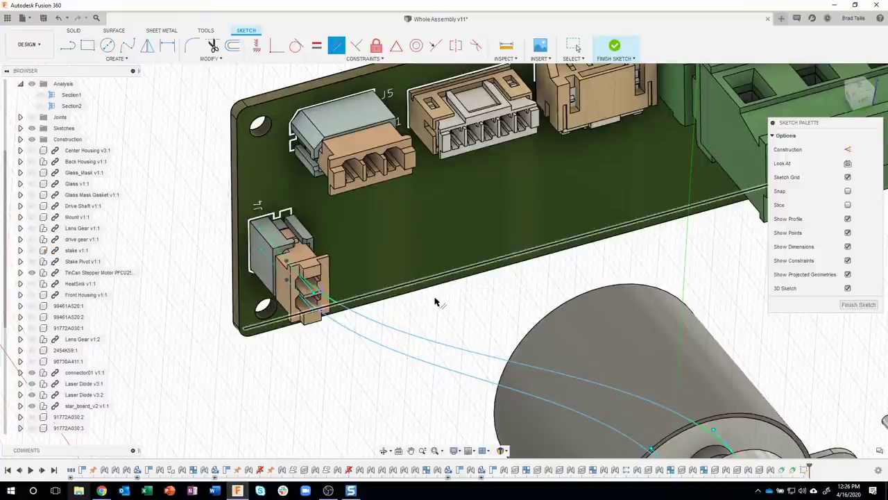
{"action": "key", "text": "Escape"}
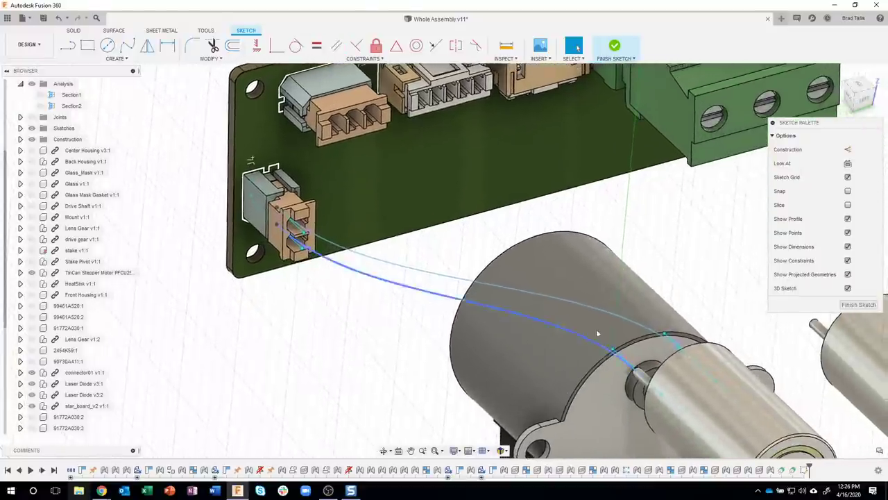
- Insert a spline fit point on the second spline between connector J4 and the motor, and select that point
{"action": "middle_click_drag", "start_coordinate": [331, 233], "coordinate": [430, 276], "text": "shift"}
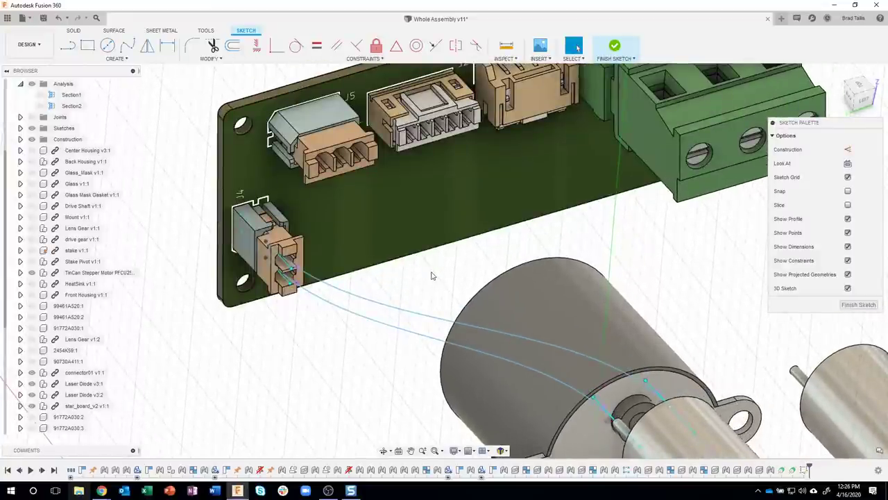
{"action": "right_click", "coordinate": [390, 312]}
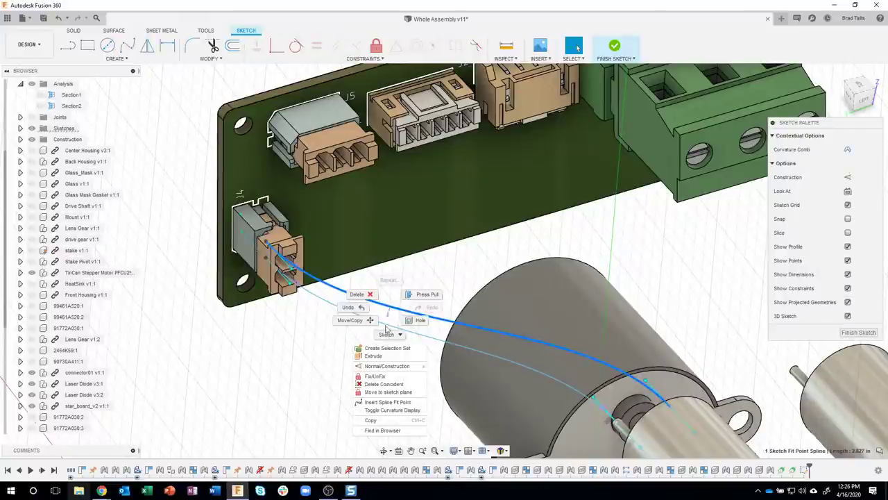
{"action": "left_click", "coordinate": [388, 402]}
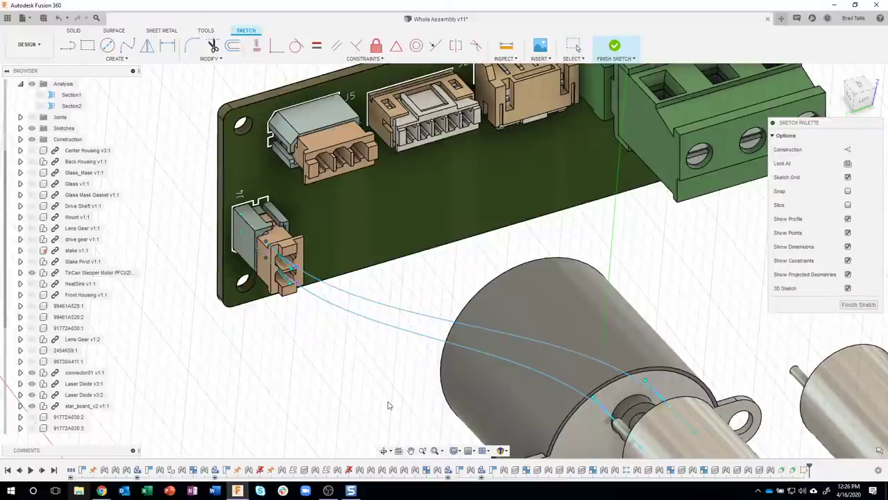
{"action": "left_click", "coordinate": [430, 316]}
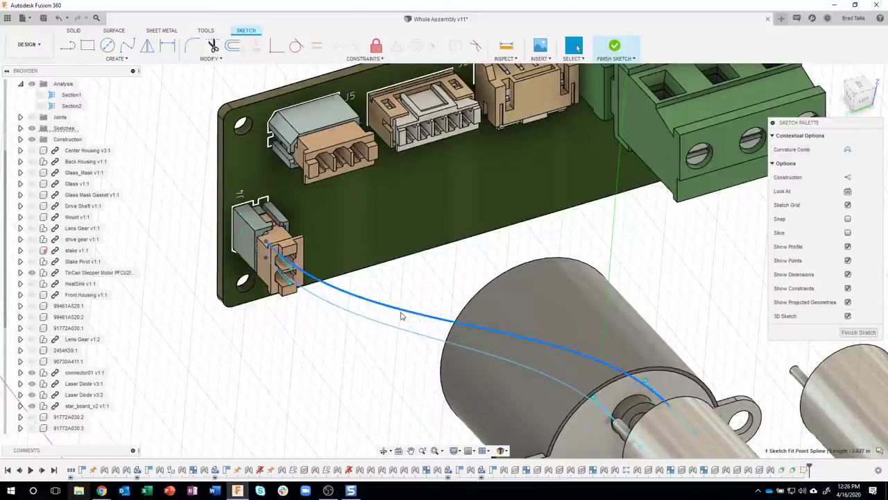
{"action": "right_click", "coordinate": [400, 315]}
{"action": "left_click", "coordinate": [394, 408]}
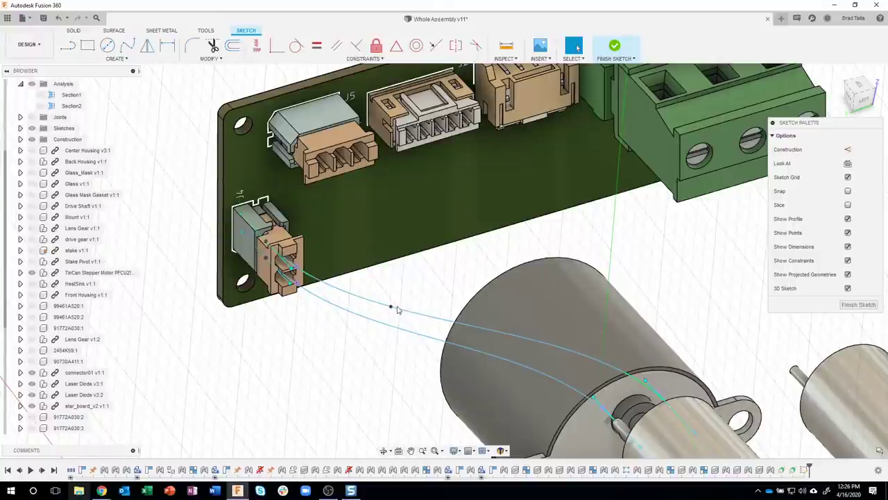
{"action": "left_click", "coordinate": [390, 311]}
{"action": "left_click", "coordinate": [391, 309]}
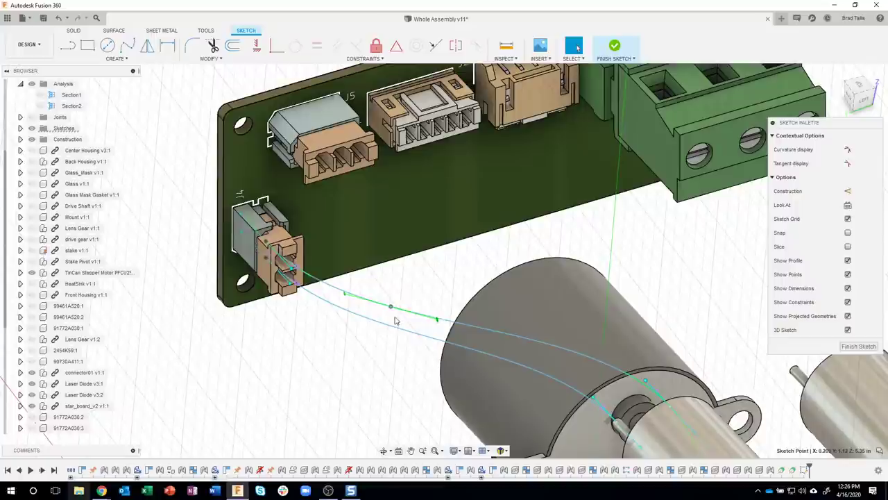
- Move the second spline's selected fit point between connector J4 and the motor, with a Y distance of -0.162 in
{"action": "right_click", "coordinate": [392, 310]}
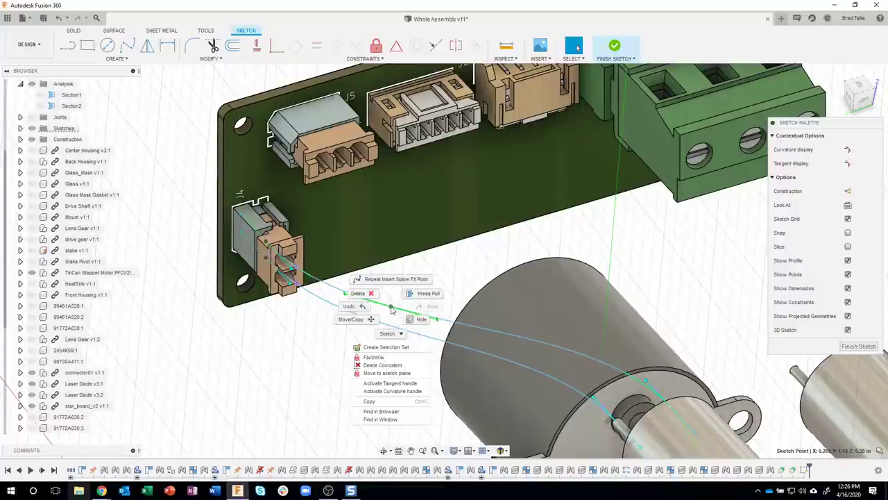
{"action": "left_click", "coordinate": [351, 318]}
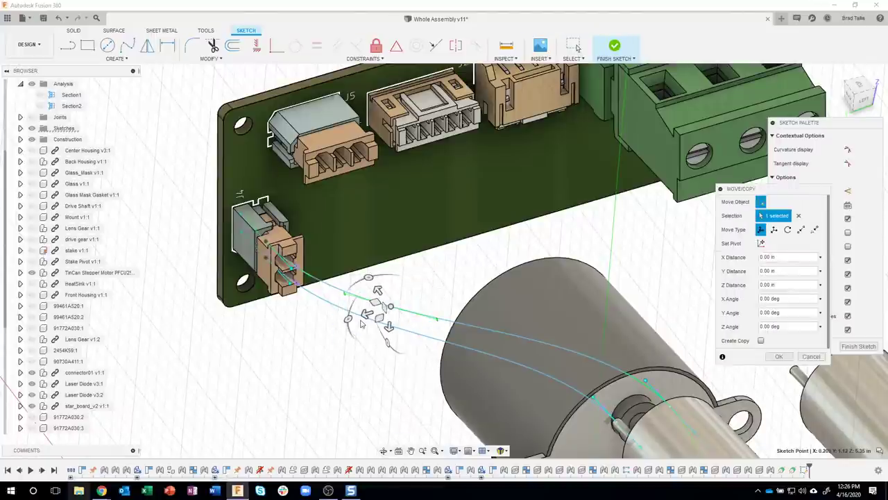
{"action": "left_click_drag", "start_coordinate": [365, 315], "coordinate": [400, 298]}
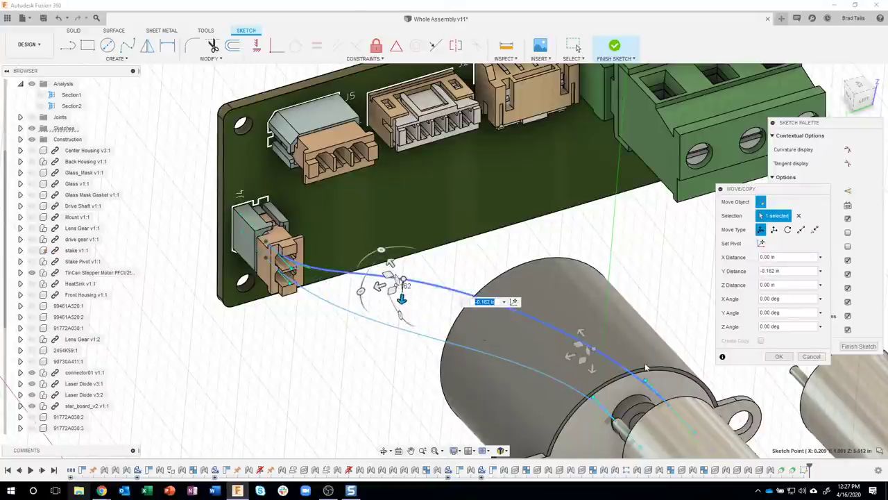
- Show the Center Housing temporarily to examine how the wire paths run relative to its walls and openings, and hide it again
{"action": "middle_click_drag", "start_coordinate": [484, 337], "coordinate": [283, 322], "text": "shift"}
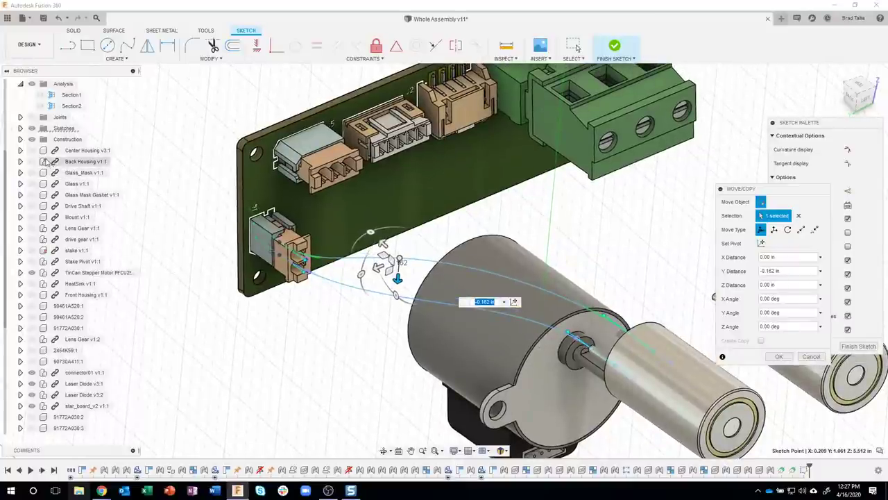
{"action": "left_click", "coordinate": [32, 150]}
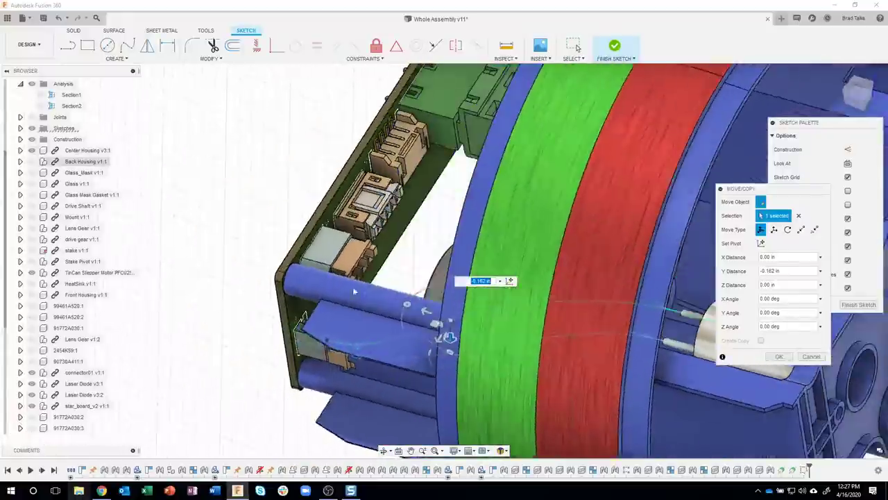
{"action": "middle_click_drag", "start_coordinate": [353, 291], "coordinate": [377, 158], "text": "shift"}
{"action": "scroll", "coordinate": [377, 157], "scroll_direction": "up", "scroll_amount": 5}
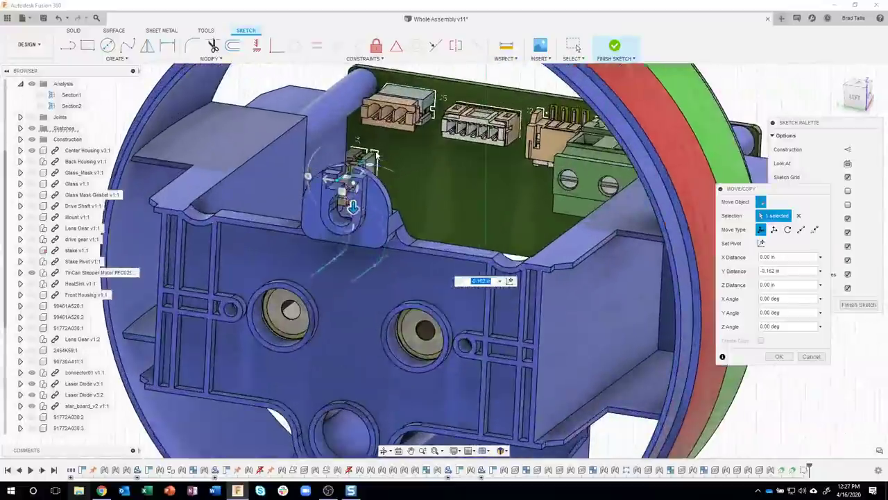
{"action": "middle_click_drag", "start_coordinate": [347, 186], "coordinate": [305, 160], "text": "shift"}
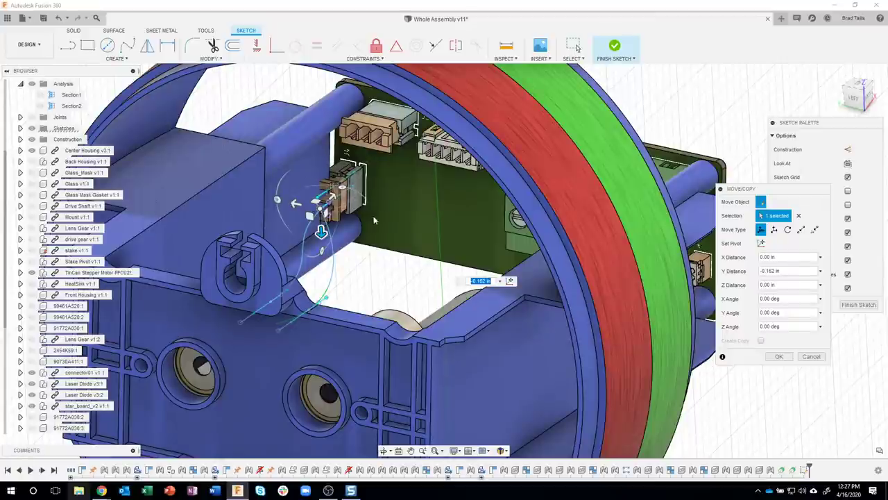
{"action": "scroll", "coordinate": [369, 235], "scroll_direction": "down", "scroll_amount": 3}
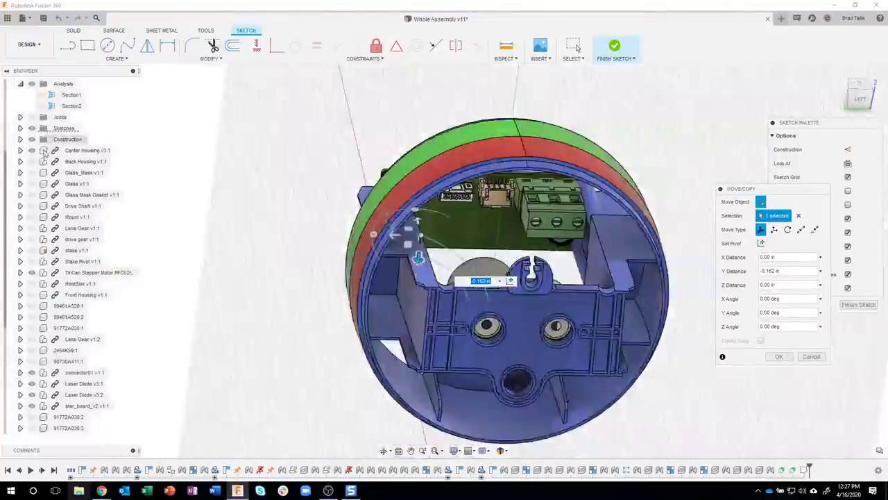
{"action": "left_click", "coordinate": [44, 151]}
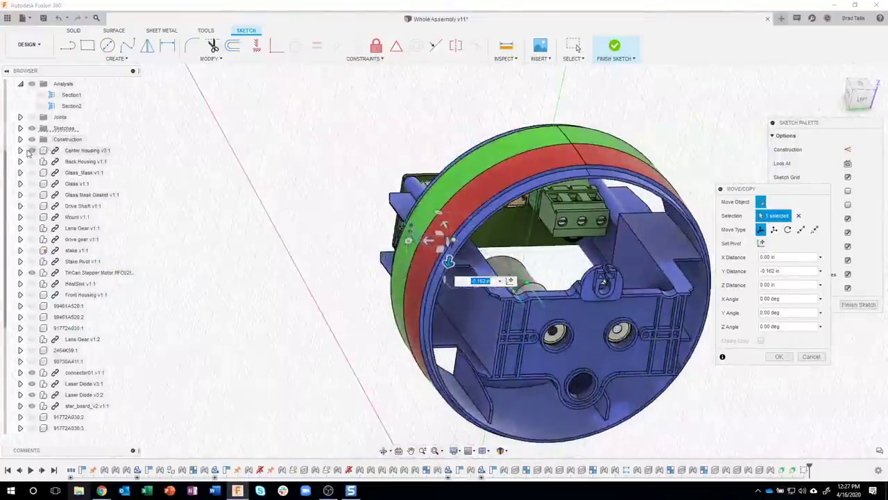
{"action": "left_click", "coordinate": [44, 161]}
- Accept the fit point move and finish the 3D wire path sketch
{"action": "middle_click_drag", "start_coordinate": [339, 232], "coordinate": [378, 229], "text": "shift"}
{"action": "scroll", "coordinate": [378, 229], "scroll_direction": "up", "scroll_amount": 3}
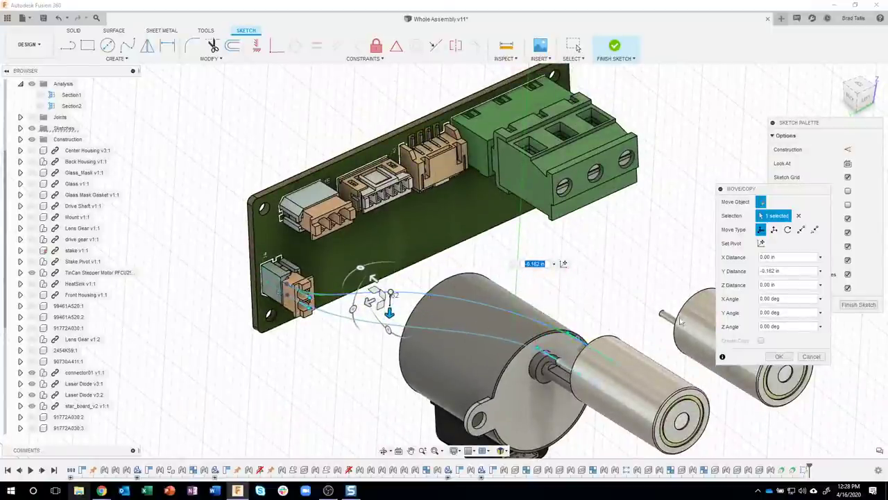
{"action": "left_click", "coordinate": [779, 357]}
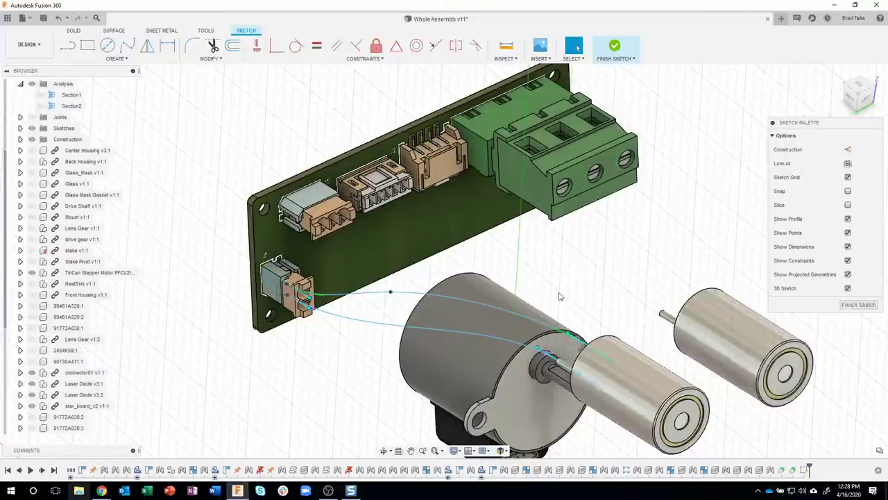
{"action": "left_click", "coordinate": [859, 305]}
- Sweep the end face of the laser diode's lower pin along the first spline towards connector J4
{"action": "mouse_move", "coordinate": [686, 294]}
{"action": "middle_mouse_down", "text": "shift"}
{"action": "mouse_move", "coordinate": [709, 326]}
{"action": "mouse_move", "coordinate": [374, 310]}
{"action": "mouse_move", "coordinate": [193, 252]}
{"action": "mouse_move", "coordinate": [185, 234]}
{"action": "mouse_move", "coordinate": [292, 309]}
{"action": "mouse_move", "coordinate": [284, 264]}
{"action": "mouse_move", "coordinate": [652, 250]}
{"action": "middle_mouse_up", "text": "shift"}
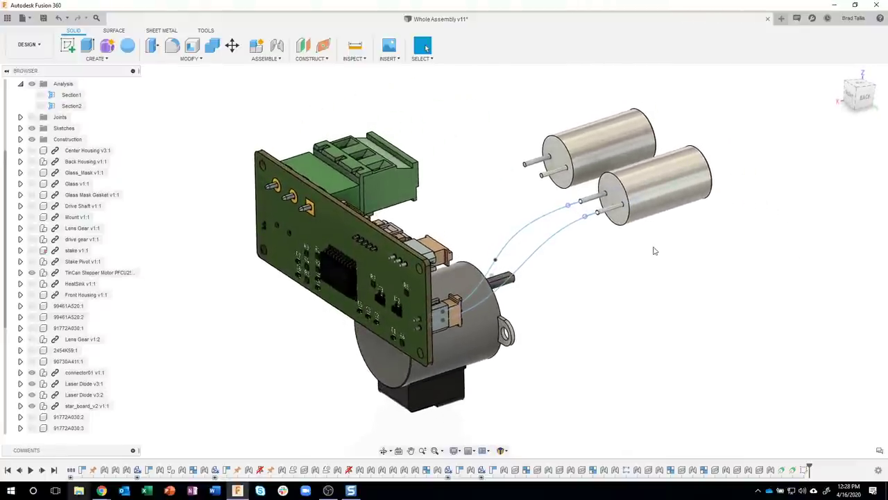
{"action": "scroll", "coordinate": [608, 241], "scroll_direction": "up", "scroll_amount": 3}
{"action": "scroll", "coordinate": [608, 240], "scroll_direction": "up", "scroll_amount": 5}
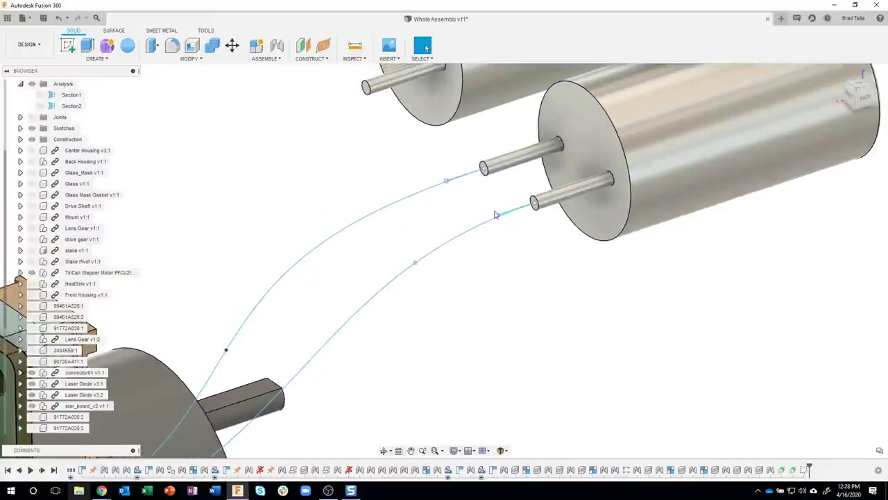
{"action": "left_click", "coordinate": [96, 58]}
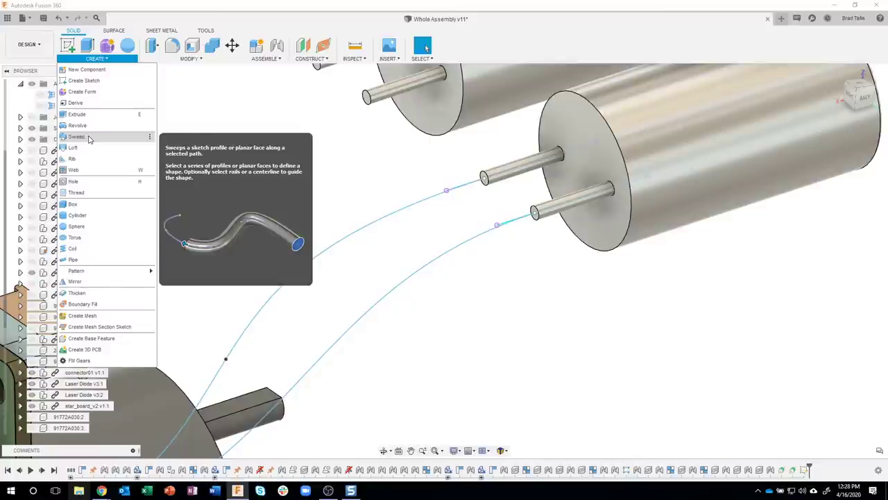
{"action": "left_click", "coordinate": [76, 137]}
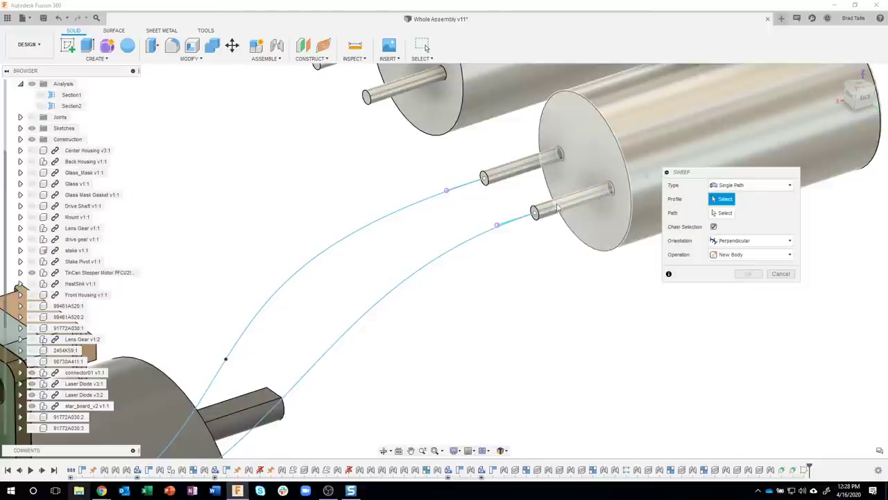
{"action": "scroll", "coordinate": [528, 208], "scroll_direction": "up", "scroll_amount": 4}
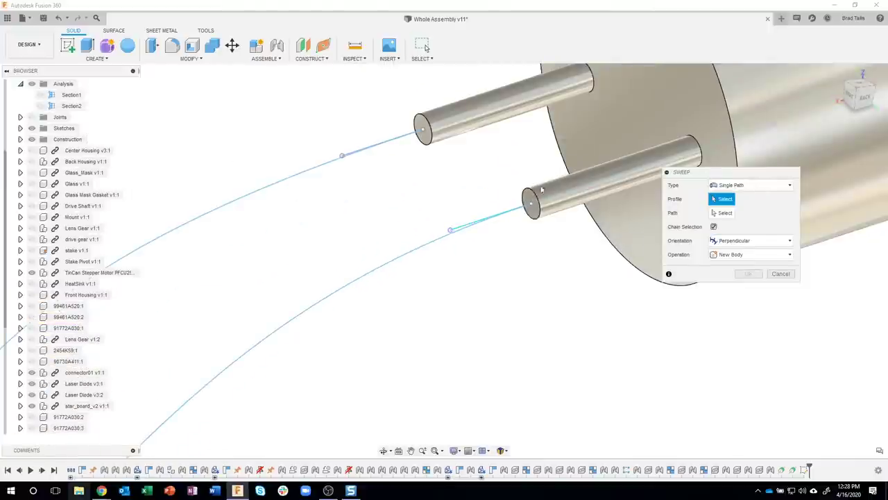
{"action": "left_click", "coordinate": [531, 199]}
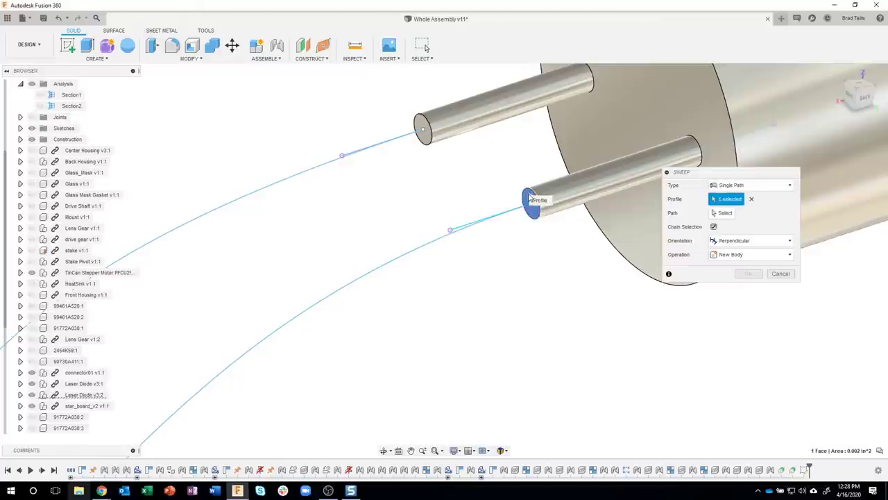
{"action": "scroll", "coordinate": [543, 305], "scroll_direction": "down", "scroll_amount": 5}
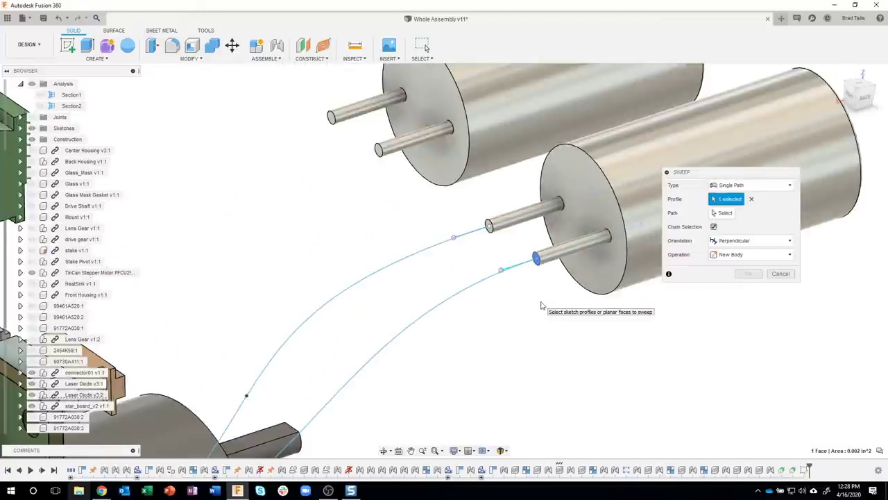
{"action": "left_click", "coordinate": [722, 214]}
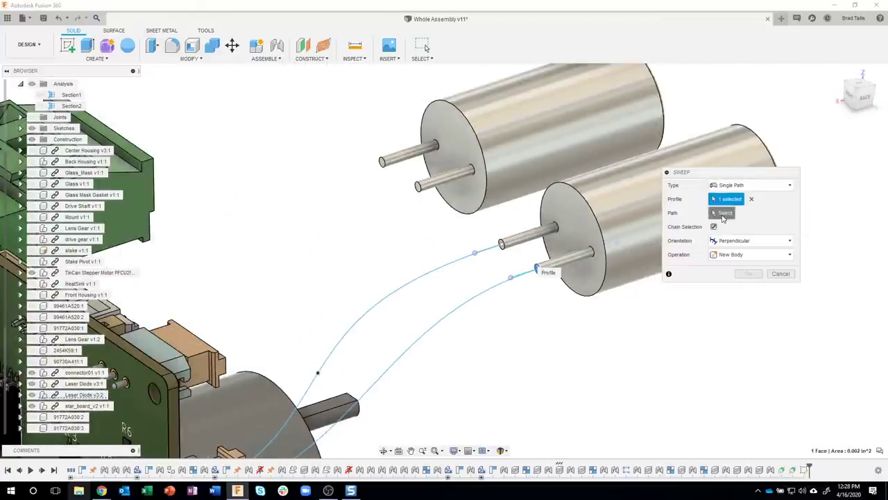
{"action": "left_click", "coordinate": [459, 309]}
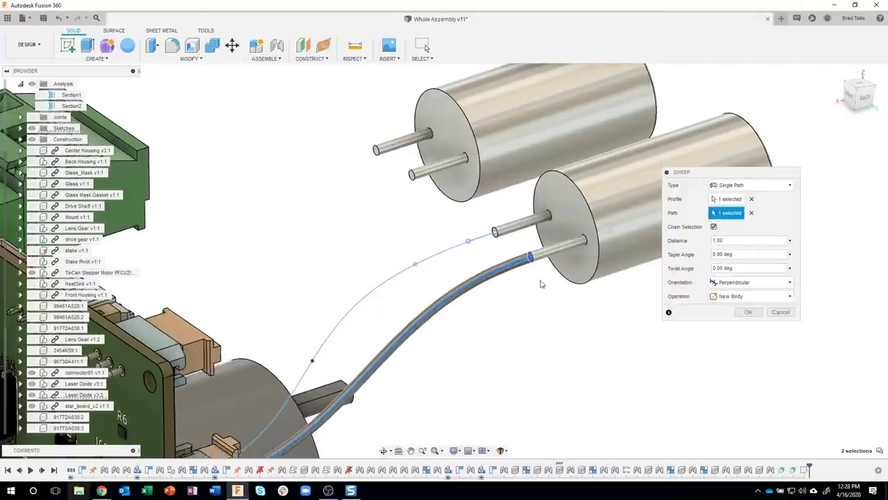
{"action": "middle_click_drag", "start_coordinate": [540, 281], "coordinate": [372, 313]}
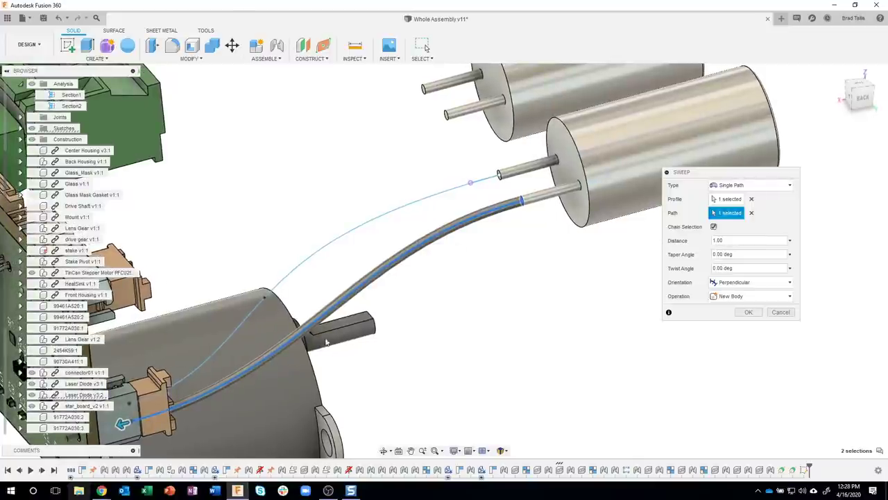
{"action": "middle_click_drag", "start_coordinate": [545, 320], "coordinate": [545, 315], "text": "shift"}
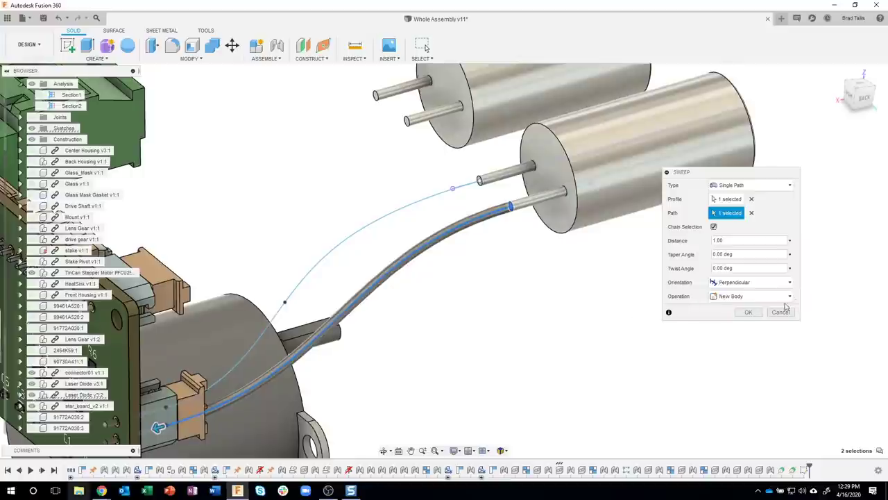
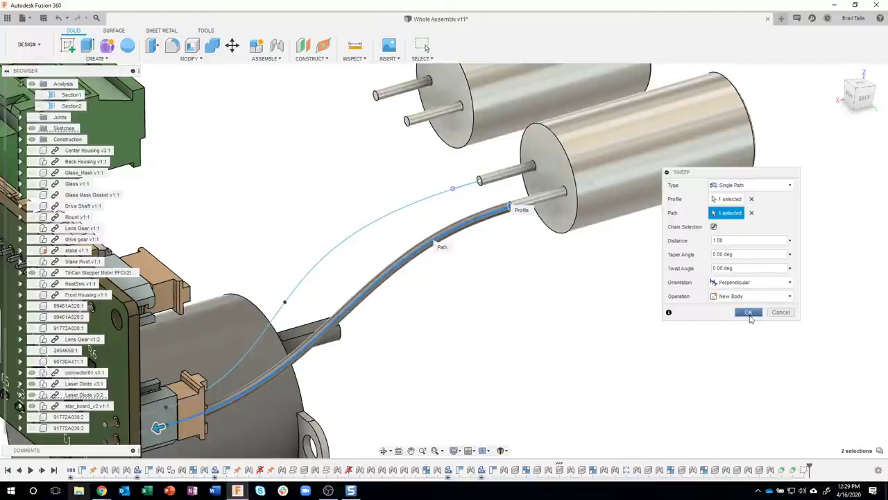
- Accept the lower wire's sweep and start another sweep with the end face of the laser diode's upper pin as profile
{"action": "left_click", "coordinate": [747, 311]}
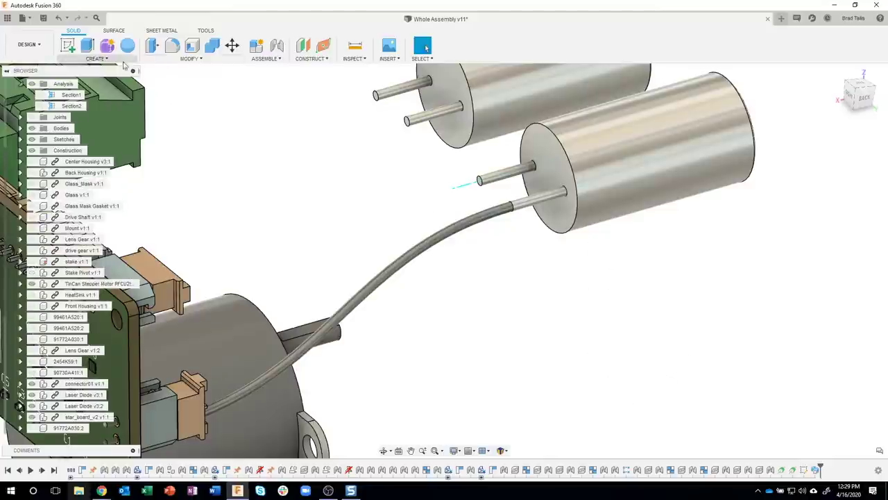
{"action": "left_click", "coordinate": [95, 59]}
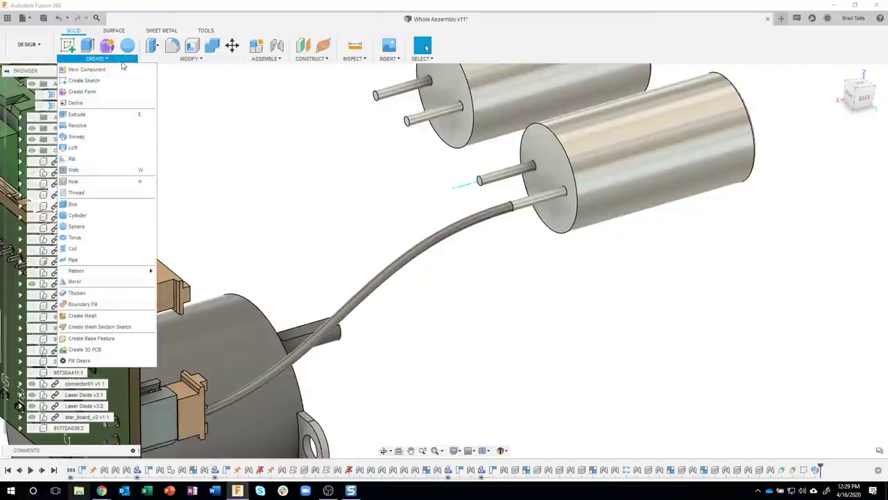
{"action": "left_click", "coordinate": [76, 136]}
{"action": "scroll", "coordinate": [477, 182], "scroll_direction": "up", "scroll_amount": 2}
{"action": "scroll", "coordinate": [478, 181], "scroll_direction": "up", "scroll_amount": 2}
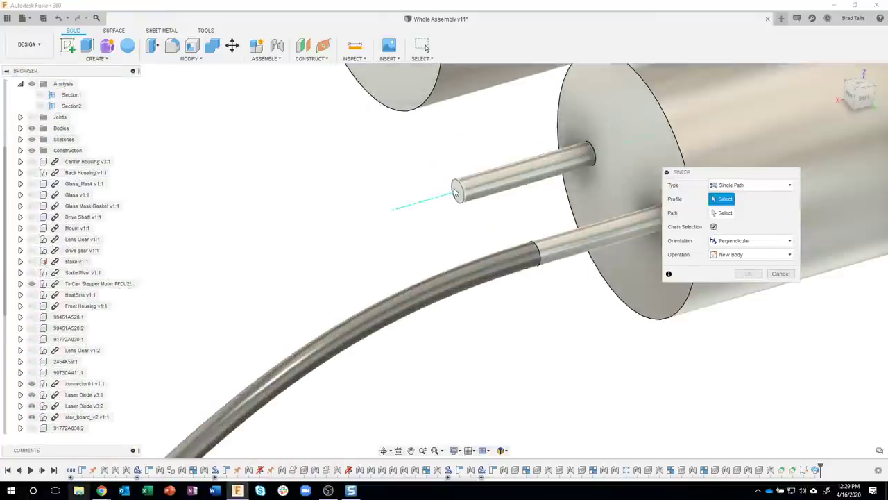
{"action": "left_click", "coordinate": [457, 190]}
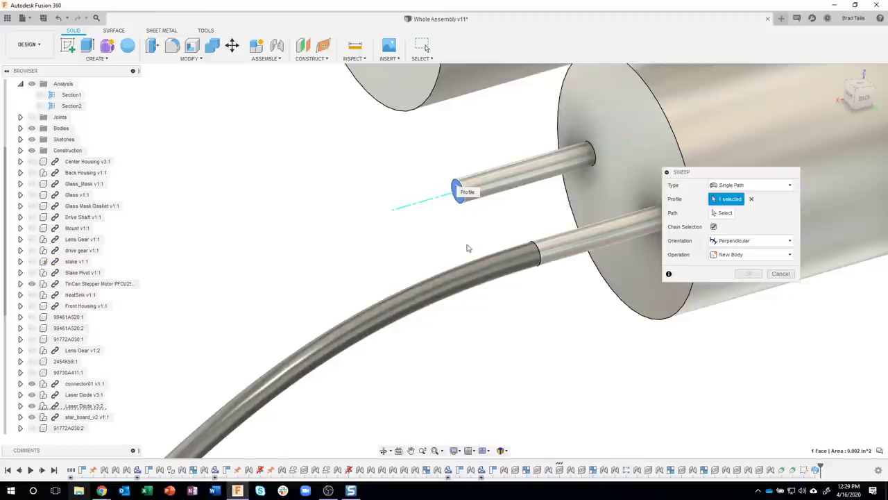
- Show Sketch7 and sweep the upper pin's profile along the second spline into connector J4 as a new body
{"action": "scroll", "coordinate": [504, 237], "scroll_direction": "down", "scroll_amount": 4}
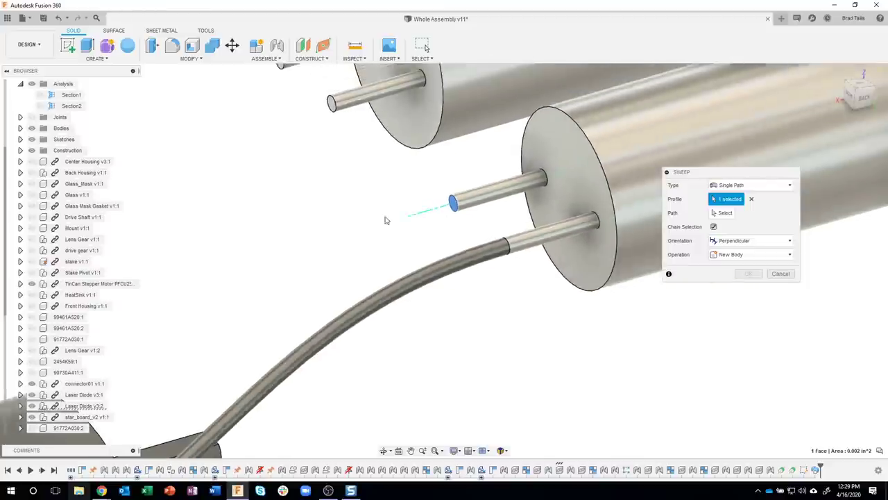
{"action": "middle_click_drag", "start_coordinate": [387, 224], "coordinate": [400, 221], "text": "shift"}
{"action": "scroll", "coordinate": [399, 222], "scroll_direction": "down", "scroll_amount": 3}
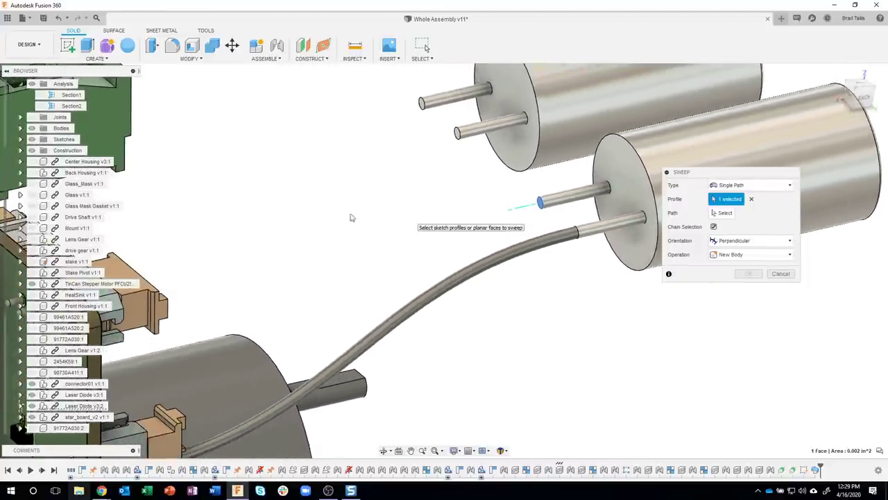
{"action": "left_click", "coordinate": [20, 140]}
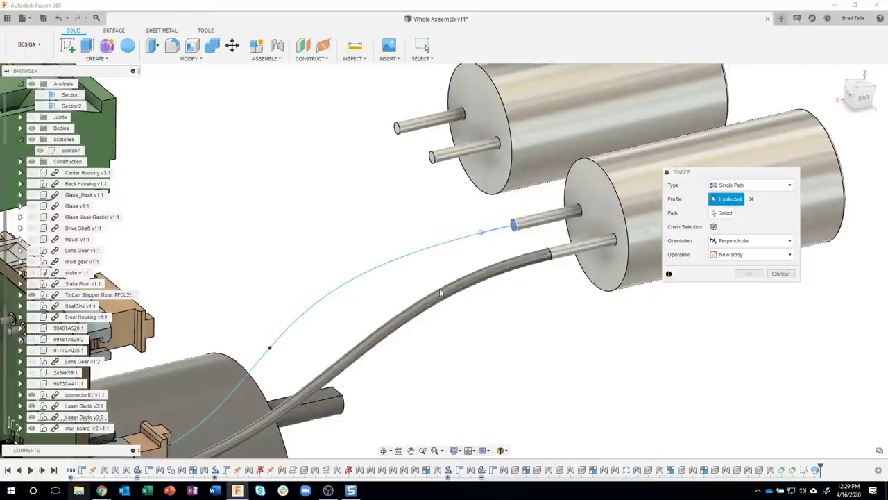
{"action": "middle_click_drag", "start_coordinate": [440, 293], "coordinate": [502, 290], "text": "shift"}
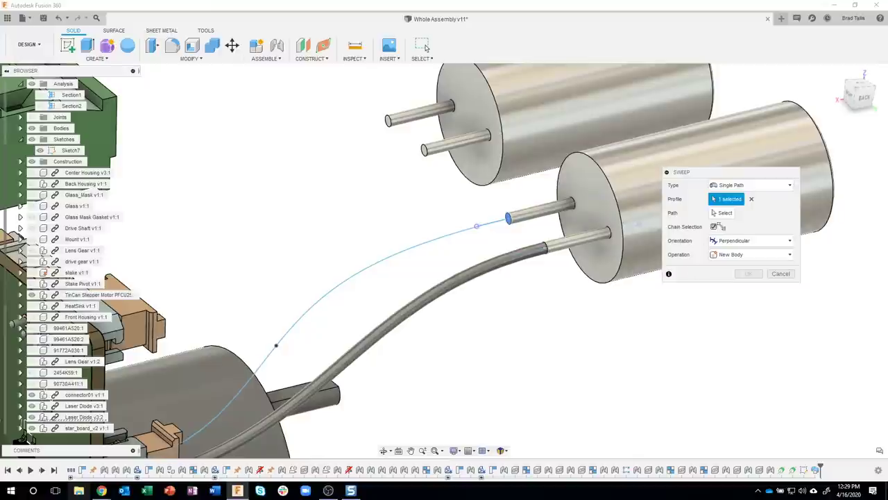
{"action": "left_click", "coordinate": [722, 213]}
{"action": "left_click", "coordinate": [417, 247]}
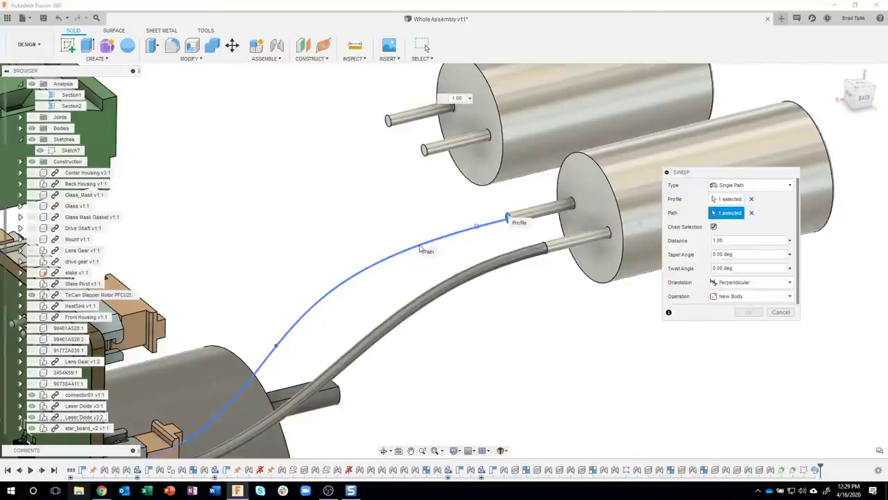
{"action": "mouse_move", "coordinate": [451, 248]}
{"action": "middle_mouse_down", "text": "shift"}
{"action": "mouse_move", "coordinate": [591, 252]}
{"action": "mouse_move", "coordinate": [718, 299]}
{"action": "middle_mouse_up", "text": "shift"}
{"action": "middle_click_drag", "start_coordinate": [724, 336], "coordinate": [238, 292], "text": "shift"}
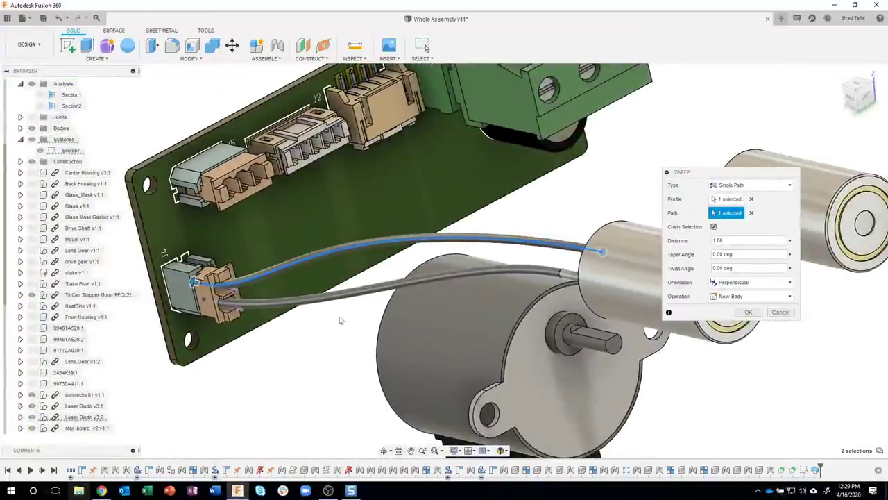
{"action": "middle_click_drag", "start_coordinate": [611, 337], "coordinate": [740, 314], "text": "shift"}
{"action": "left_click", "coordinate": [741, 314]}
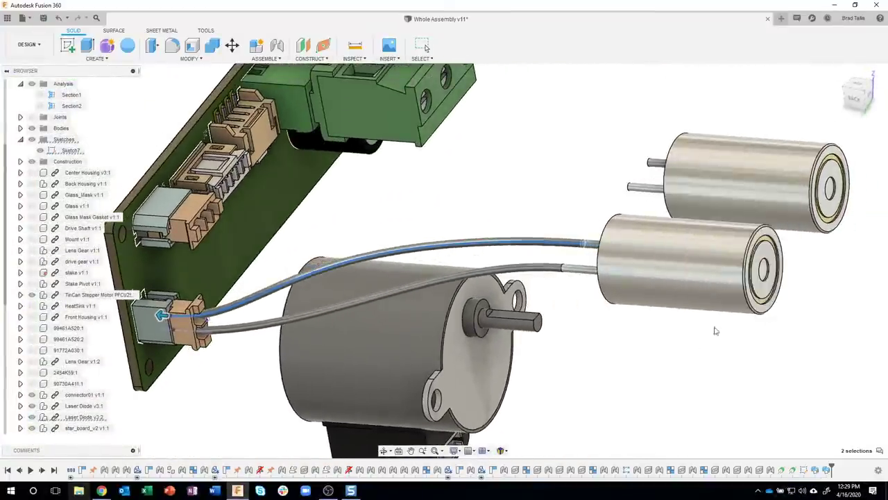
- Edit Sketch7 to move the upper spline's middle fit point down towards the lower spline, and finish the sketch
{"action": "middle_click_drag", "start_coordinate": [666, 347], "coordinate": [469, 335], "text": "shift"}
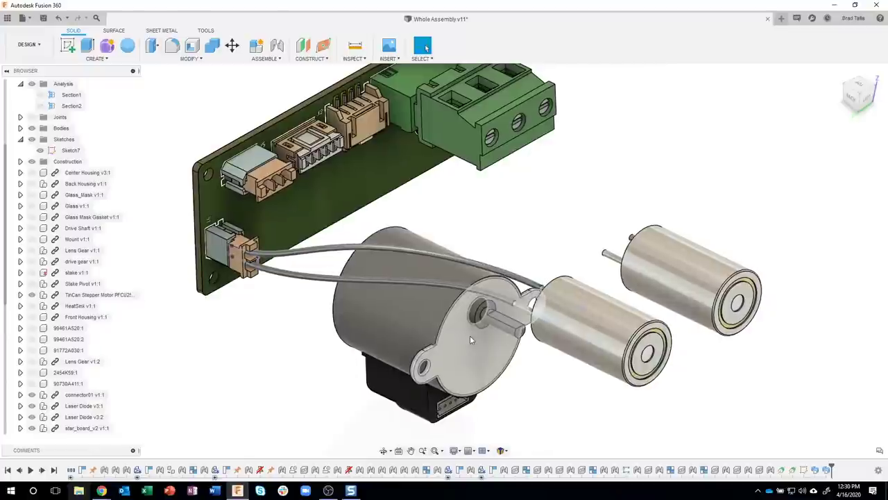
{"action": "double_click", "coordinate": [804, 471]}
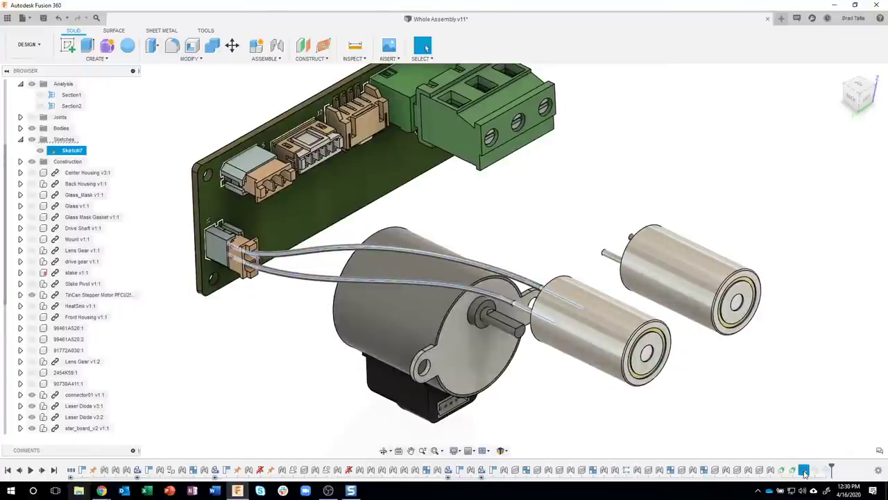
{"action": "scroll", "coordinate": [337, 261], "scroll_direction": "up", "scroll_amount": 3}
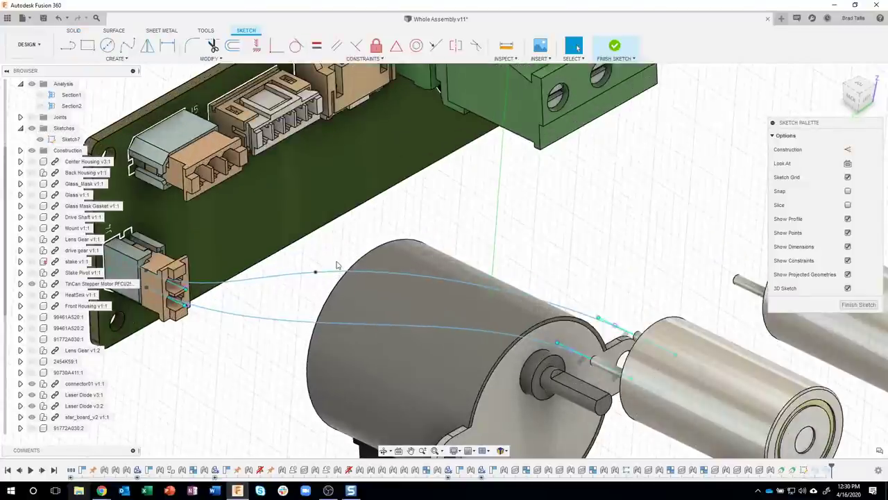
{"action": "right_click", "coordinate": [316, 274]}
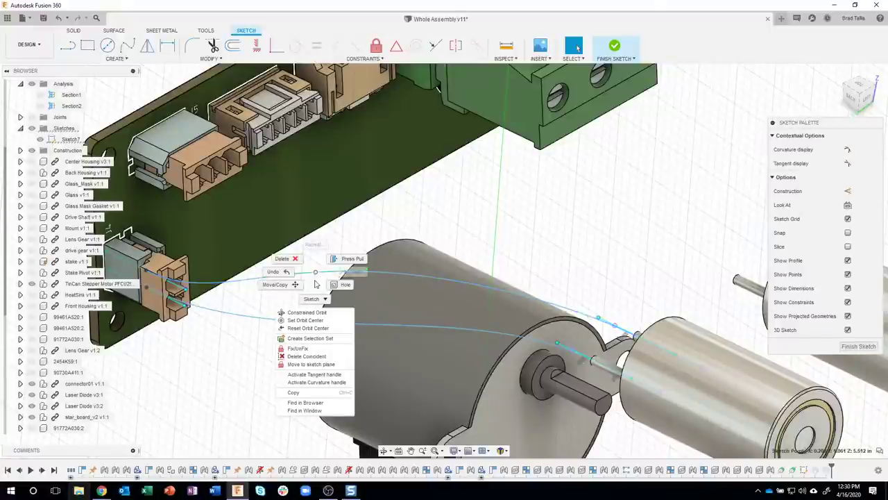
{"action": "left_click", "coordinate": [296, 284]}
{"action": "scroll", "coordinate": [305, 288], "scroll_direction": "up", "scroll_amount": 2}
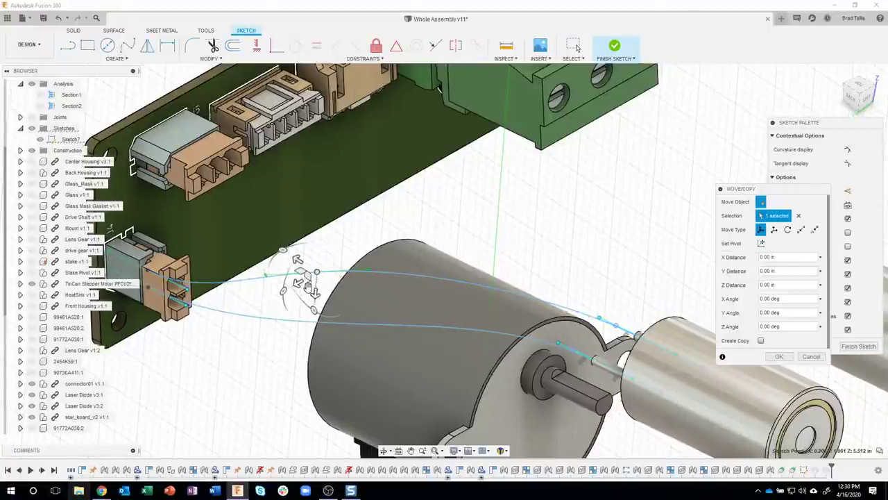
{"action": "left_click_drag", "start_coordinate": [310, 293], "coordinate": [303, 338]}
{"action": "left_click", "coordinate": [779, 356]}
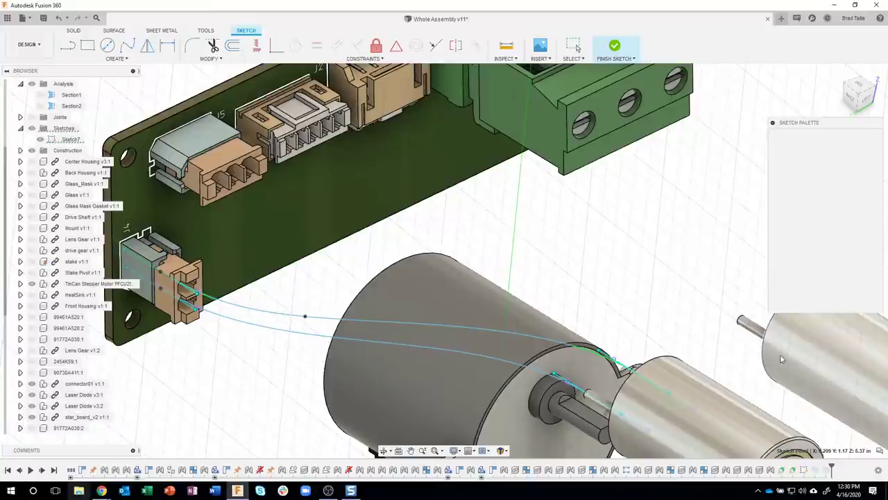
{"action": "left_click", "coordinate": [614, 47]}
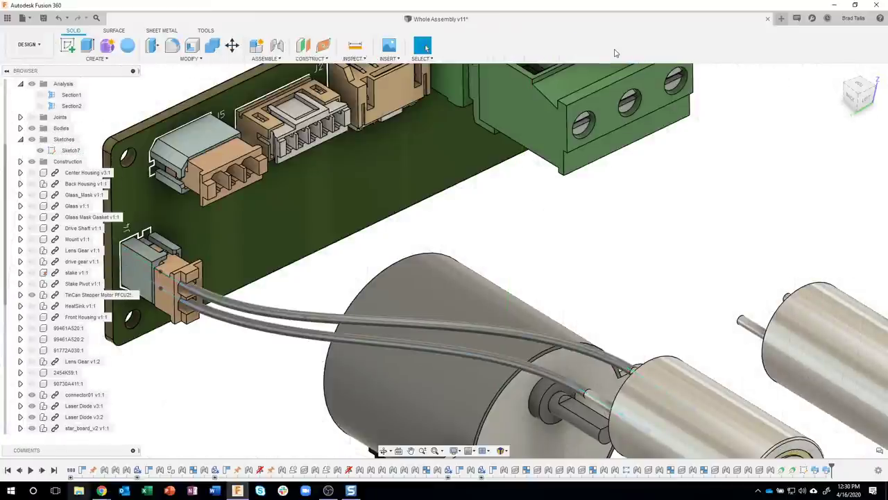
- Open the Appearance settings and place the dialog clear of the two swept wires
{"action": "middle_click_drag", "start_coordinate": [603, 69], "coordinate": [689, 287], "text": "shift"}
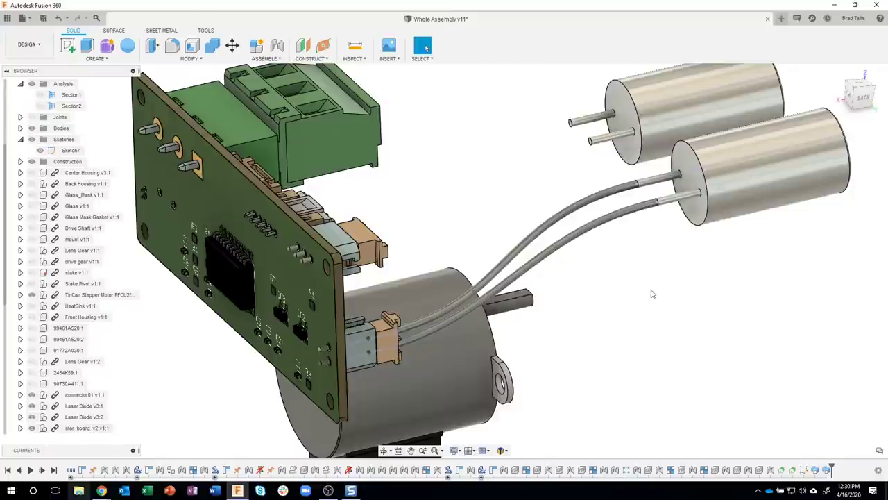
{"action": "scroll", "coordinate": [604, 229], "scroll_direction": "up", "scroll_amount": 5}
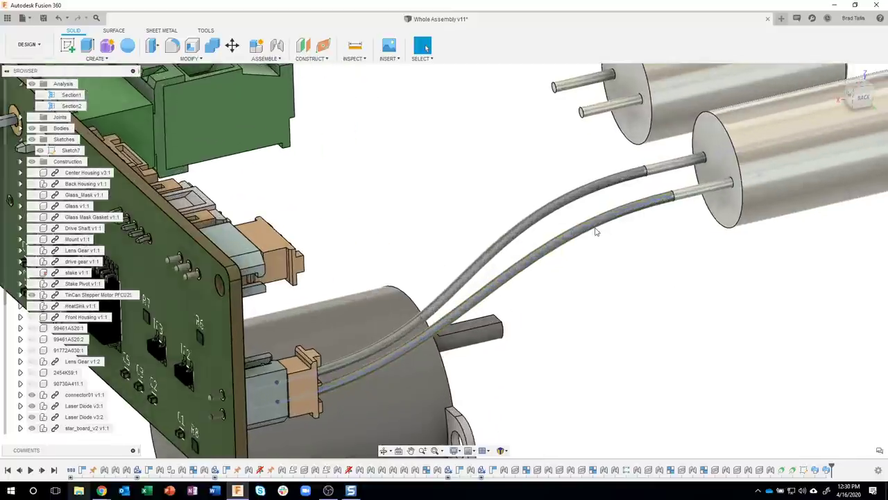
{"action": "middle_click_drag", "start_coordinate": [618, 265], "coordinate": [561, 290]}
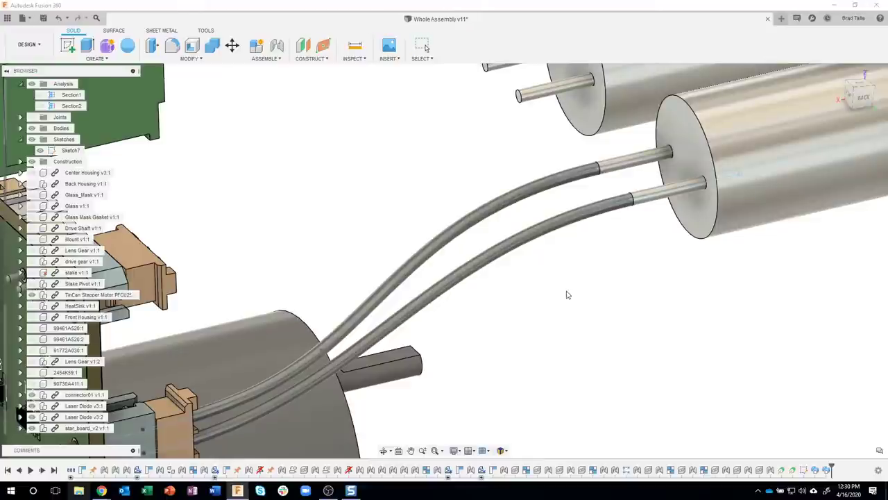
{"action": "key", "text": "a"}
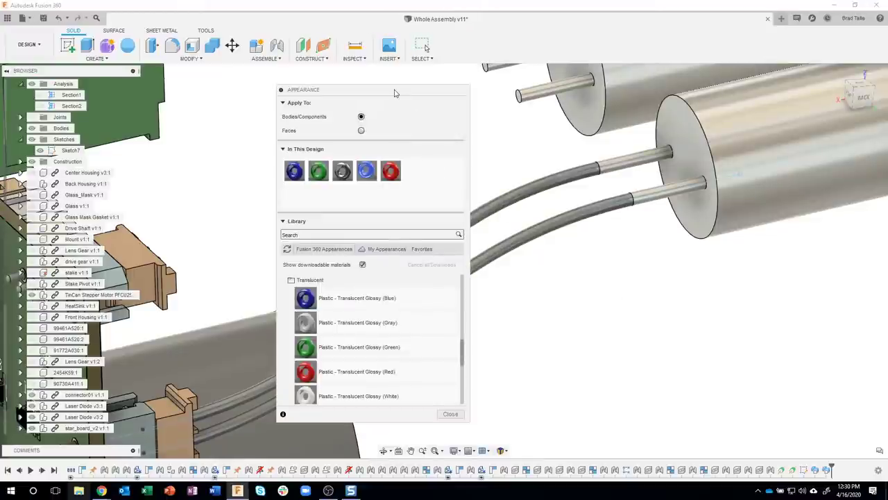
{"action": "left_click_drag", "start_coordinate": [394, 93], "coordinate": [789, 99]}
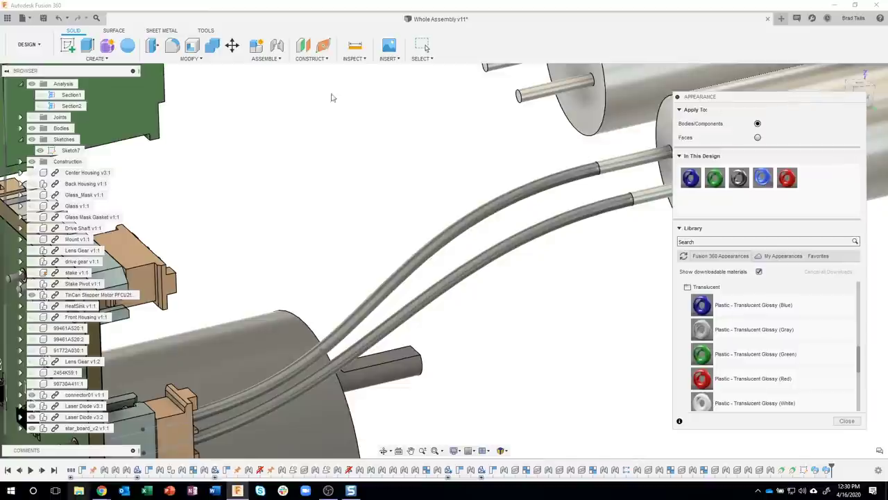
{"action": "left_click", "coordinate": [97, 59]}
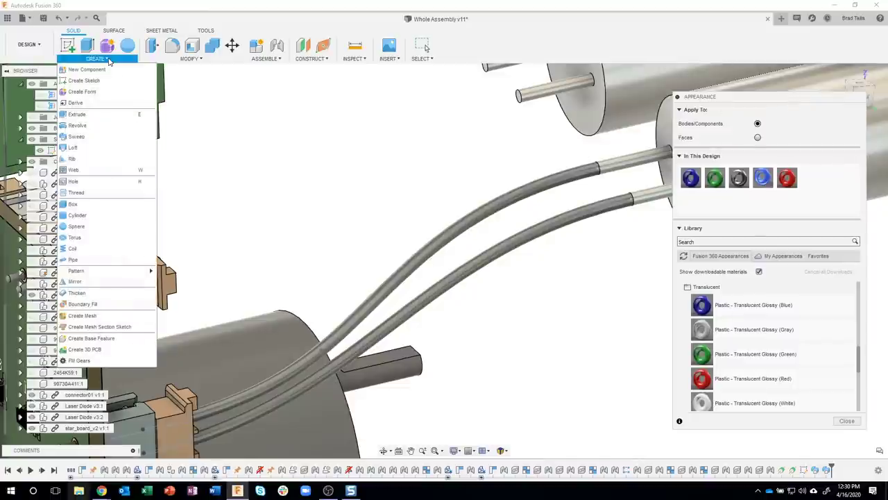
{"action": "left_click", "coordinate": [171, 58]}
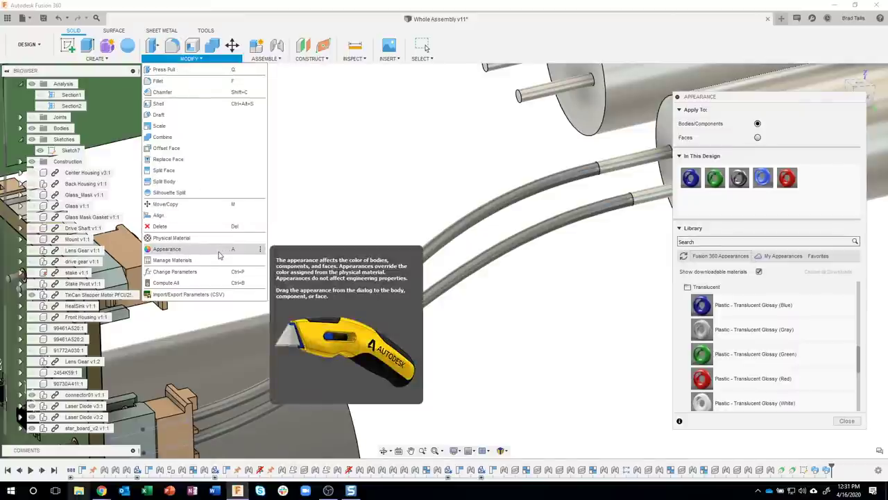
- Collapse the Translucent and Plastic categories in the appearance library
{"action": "left_click", "coordinate": [728, 305]}
{"action": "scroll", "coordinate": [755, 307], "scroll_direction": "up", "scroll_amount": 1}
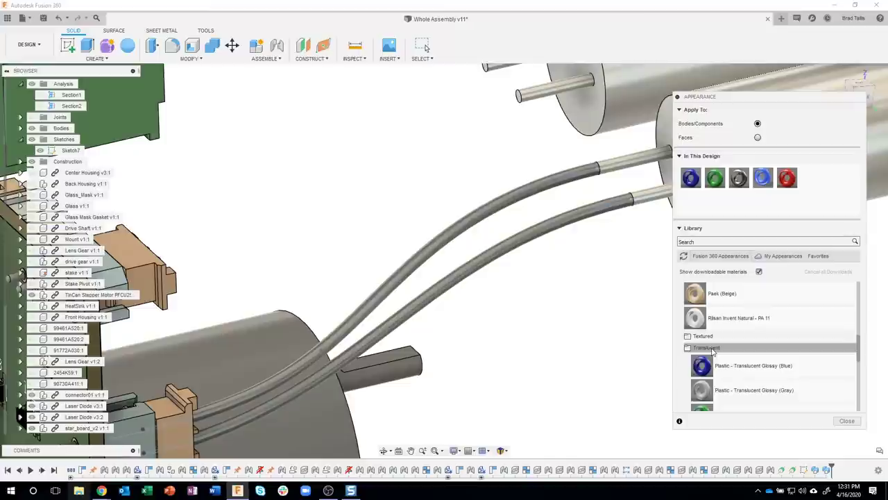
{"action": "left_click", "coordinate": [712, 349]}
{"action": "scroll", "coordinate": [712, 350], "scroll_direction": "up", "scroll_amount": 2}
{"action": "left_click", "coordinate": [697, 301]}
{"action": "scroll", "coordinate": [723, 337], "scroll_direction": "up", "scroll_amount": 1}
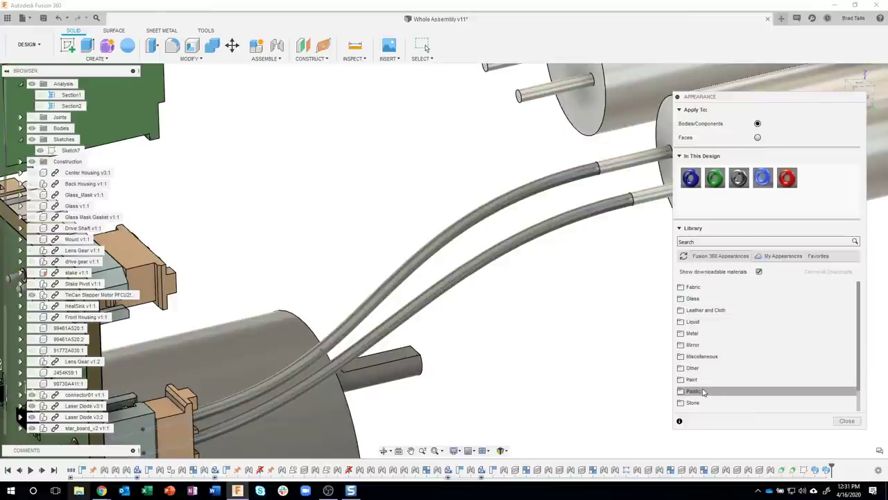
- Apply the Plastic - Translucent Glossy (Red) appearance from the Plastic library's Translucent category to the lower wire body
{"action": "left_click", "coordinate": [707, 393]}
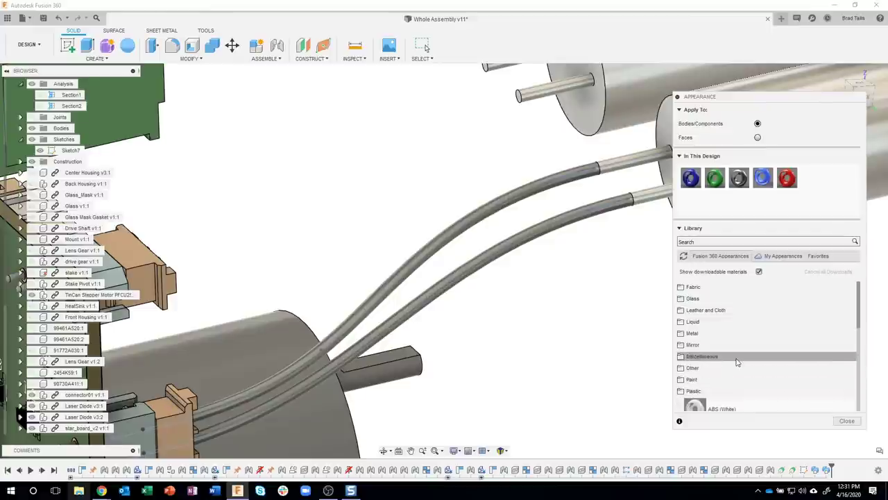
{"action": "scroll", "coordinate": [735, 354], "scroll_direction": "down", "scroll_amount": 3}
{"action": "scroll", "coordinate": [734, 347], "scroll_direction": "down", "scroll_amount": 2}
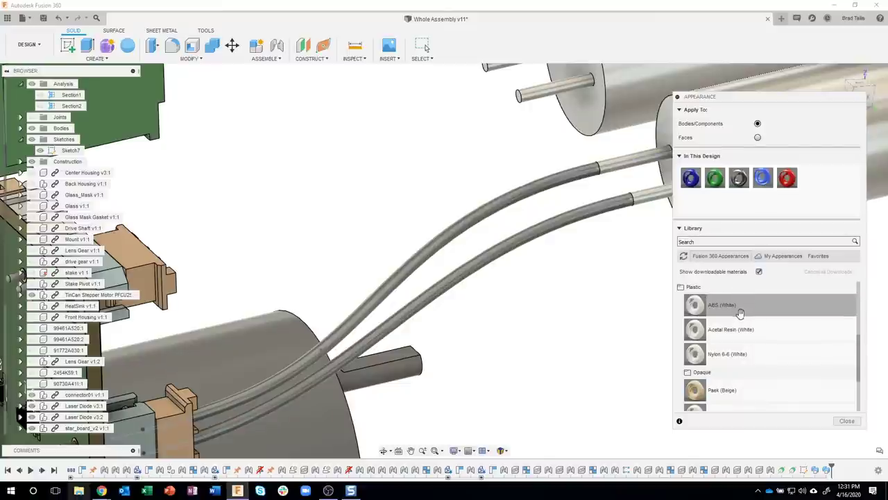
{"action": "scroll", "coordinate": [746, 323], "scroll_direction": "down", "scroll_amount": 3}
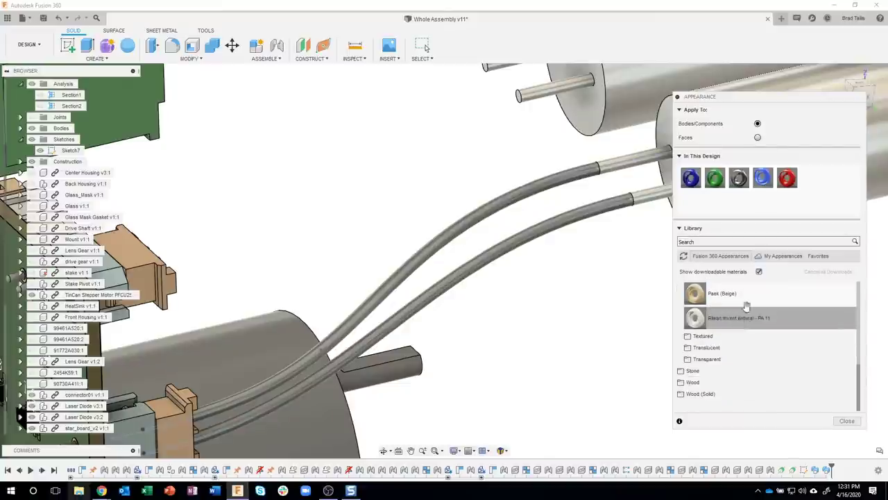
{"action": "left_click", "coordinate": [712, 351]}
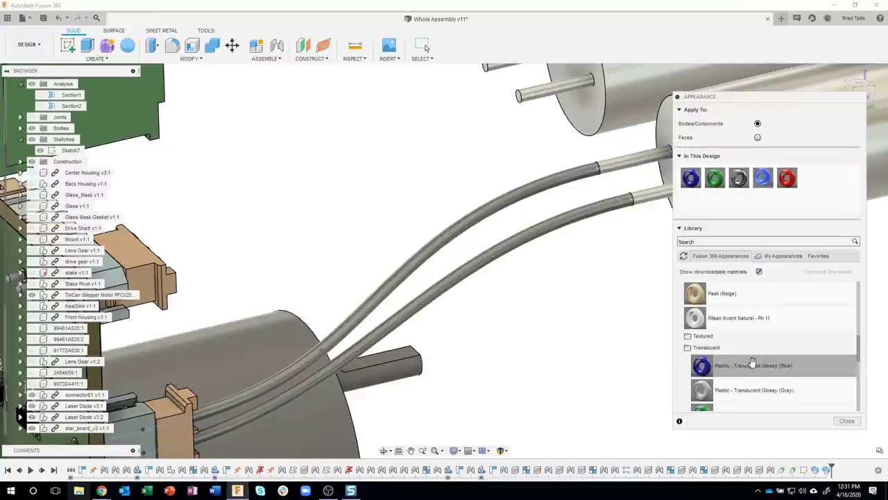
{"action": "scroll", "coordinate": [775, 367], "scroll_direction": "down", "scroll_amount": 2}
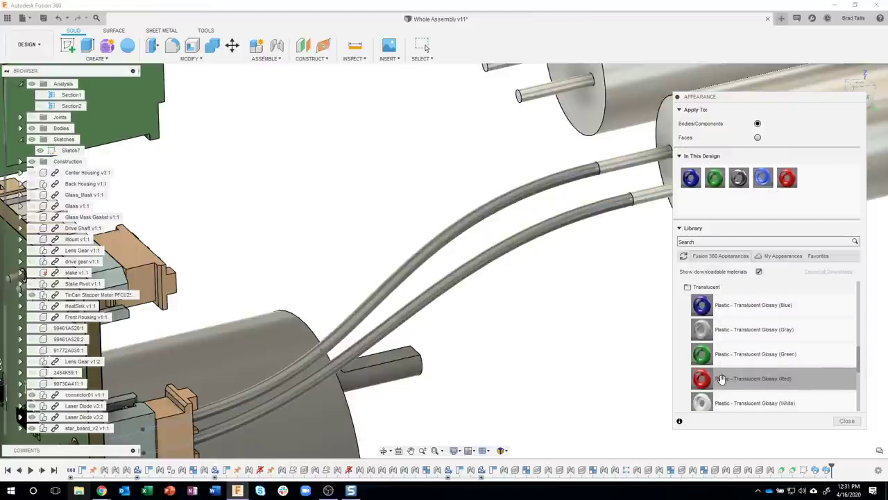
{"action": "left_click_drag", "start_coordinate": [721, 378], "coordinate": [534, 234]}
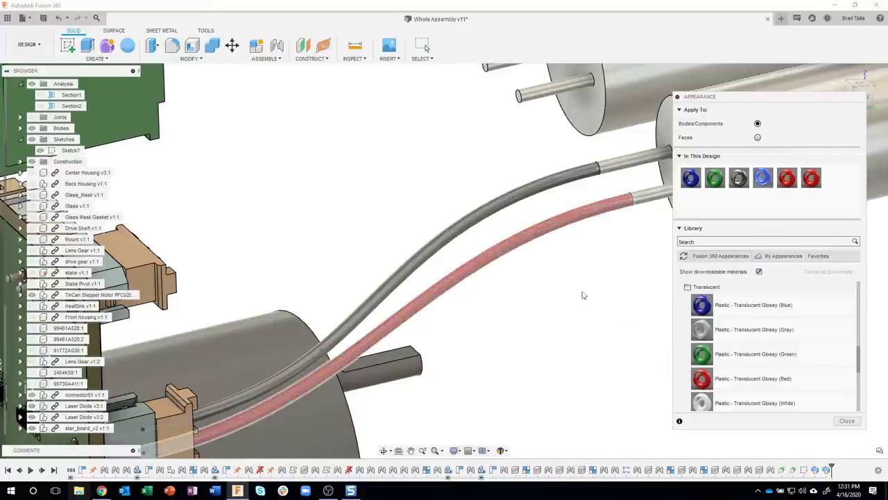
{"action": "middle_click_drag", "start_coordinate": [615, 352], "coordinate": [506, 309], "text": "shift"}
{"action": "scroll", "coordinate": [496, 307], "scroll_direction": "down", "scroll_amount": 3}
{"action": "scroll", "coordinate": [506, 310], "scroll_direction": "down", "scroll_amount": 4}
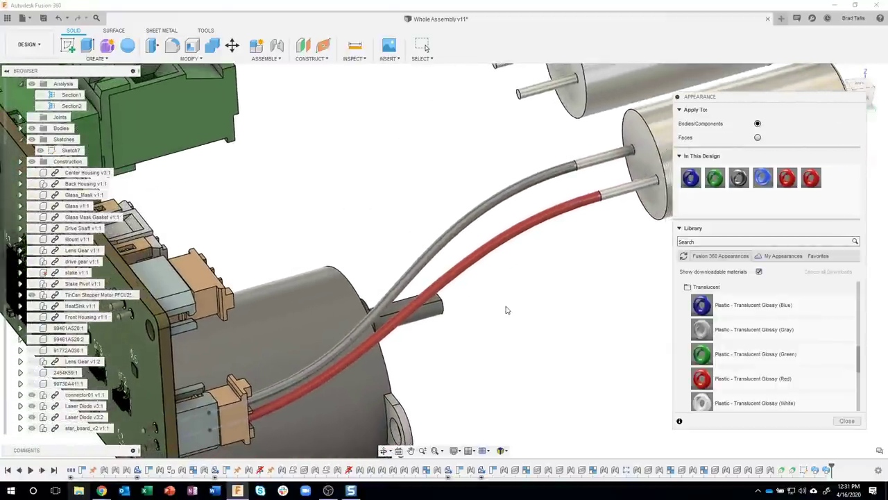
{"action": "scroll", "coordinate": [506, 310], "scroll_direction": "down", "scroll_amount": 2}
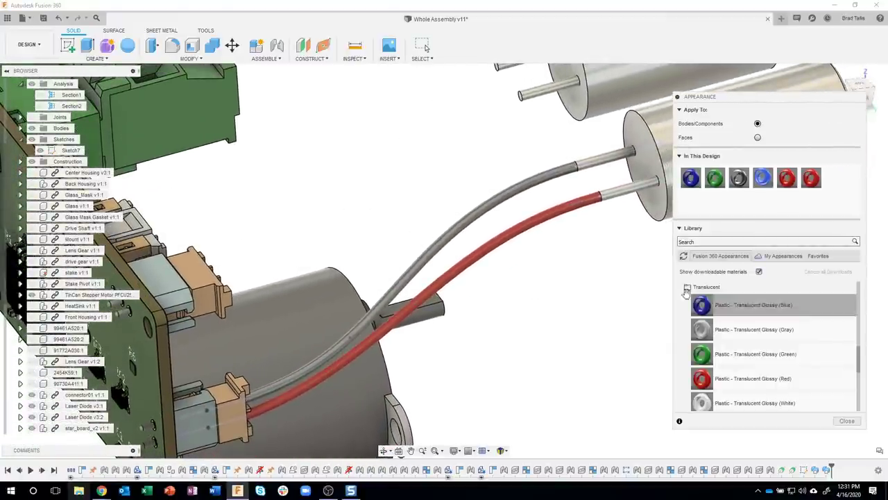
- Apply the Plastic - Translucent Glossy (Gray) appearance to the upper wire body
{"action": "scroll", "coordinate": [776, 347], "scroll_direction": "down", "scroll_amount": 2}
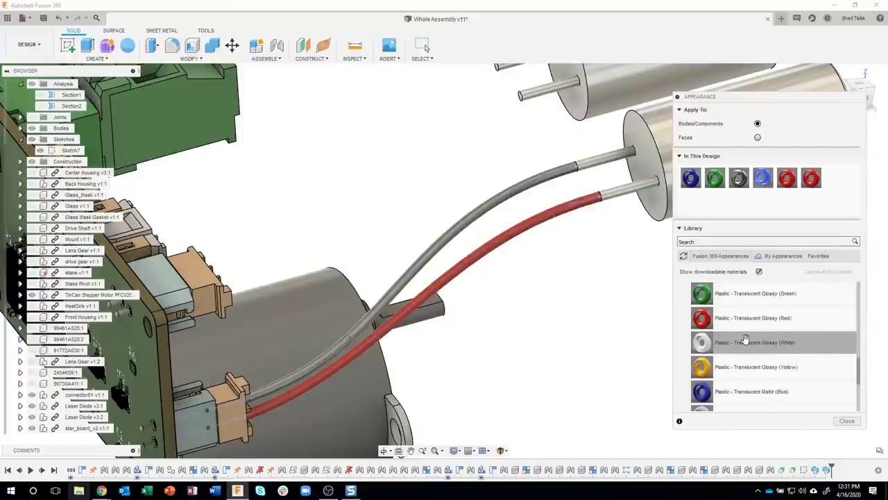
{"action": "scroll", "coordinate": [752, 325], "scroll_direction": "up", "scroll_amount": 2}
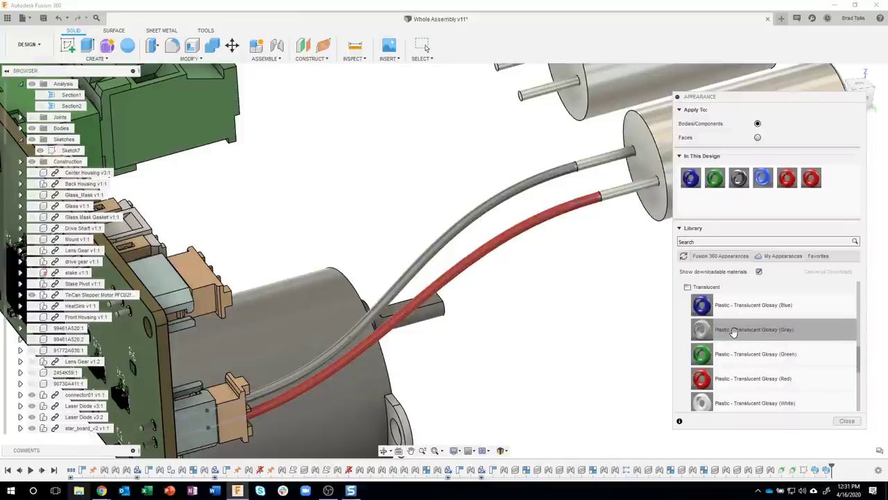
{"action": "left_click_drag", "start_coordinate": [732, 331], "coordinate": [492, 214]}
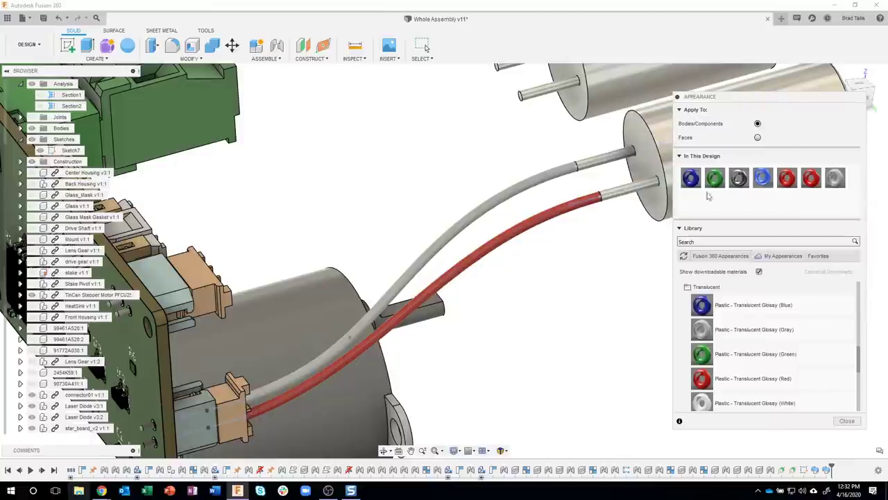
- Edit the Plastic - Translucent Glossy (Gray) appearance used in the design and set its RGB color to 0, 0, 0
{"action": "right_click", "coordinate": [835, 178]}
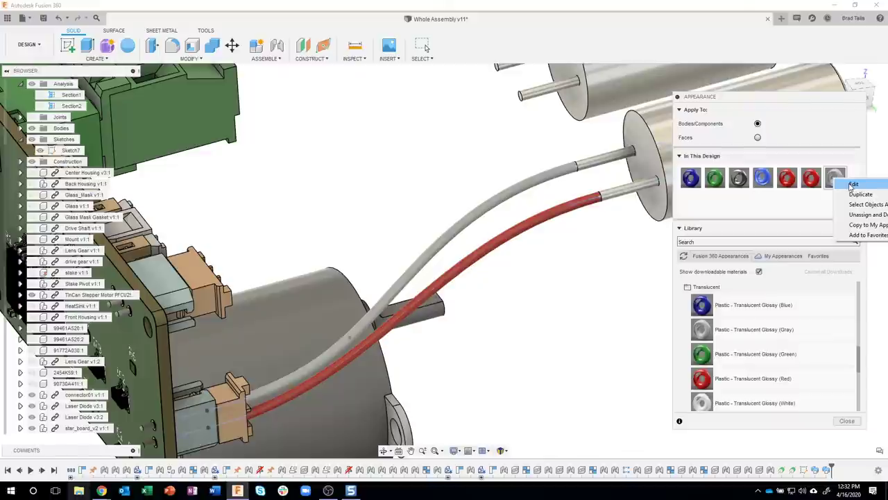
{"action": "left_click", "coordinate": [852, 184]}
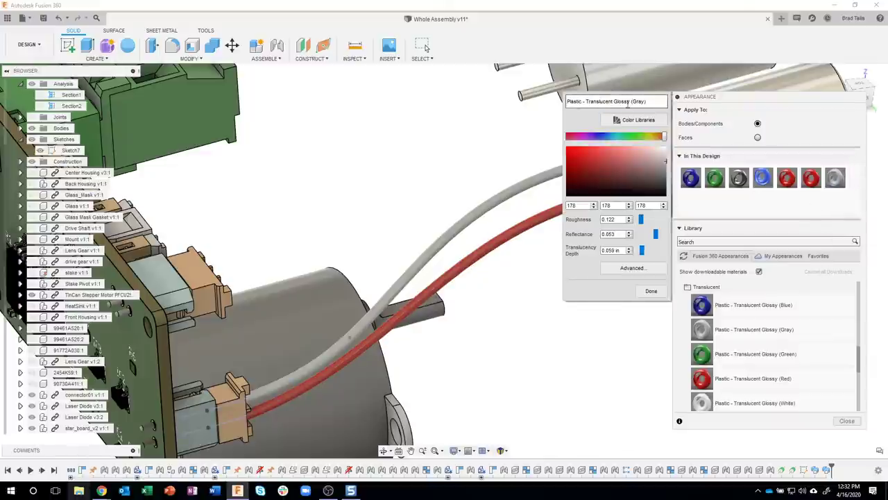
{"action": "left_click_drag", "start_coordinate": [666, 163], "coordinate": [682, 225]}
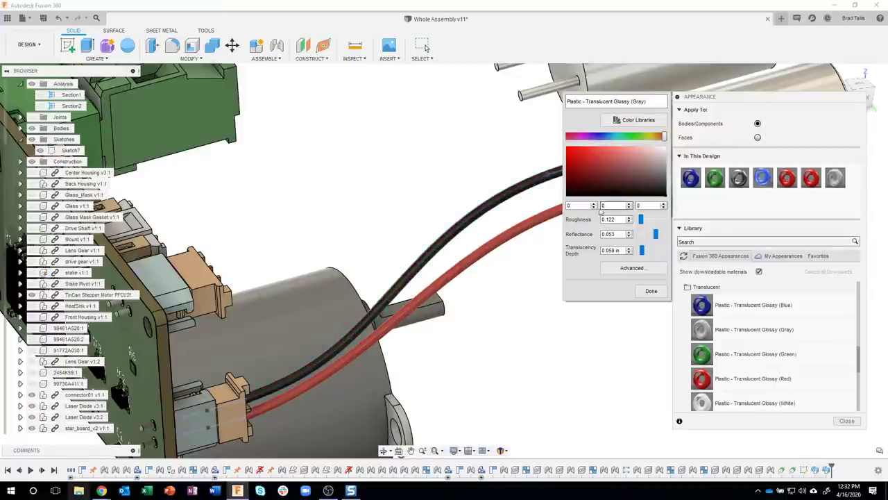
{"action": "left_click", "coordinate": [651, 290]}
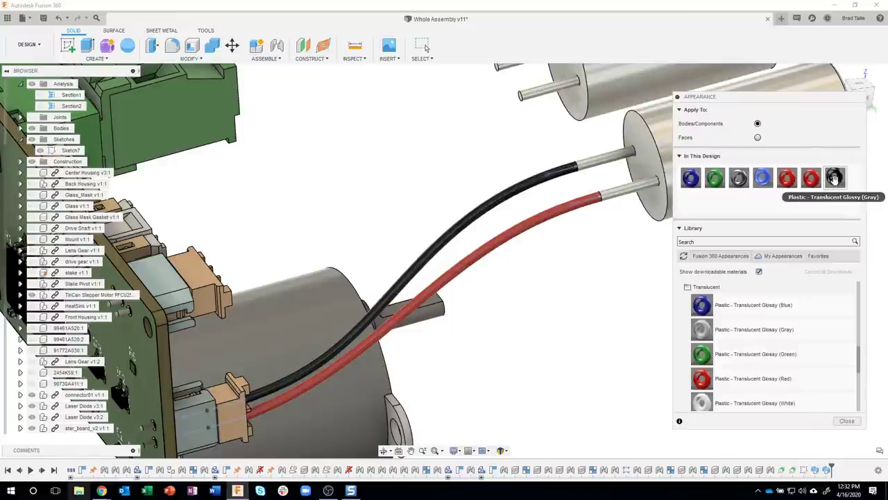
- Rename the recolored gray appearance as Plastic - Translucent Glossy (Black)
{"action": "right_click", "coordinate": [834, 179]}
{"action": "left_click", "coordinate": [845, 186]}
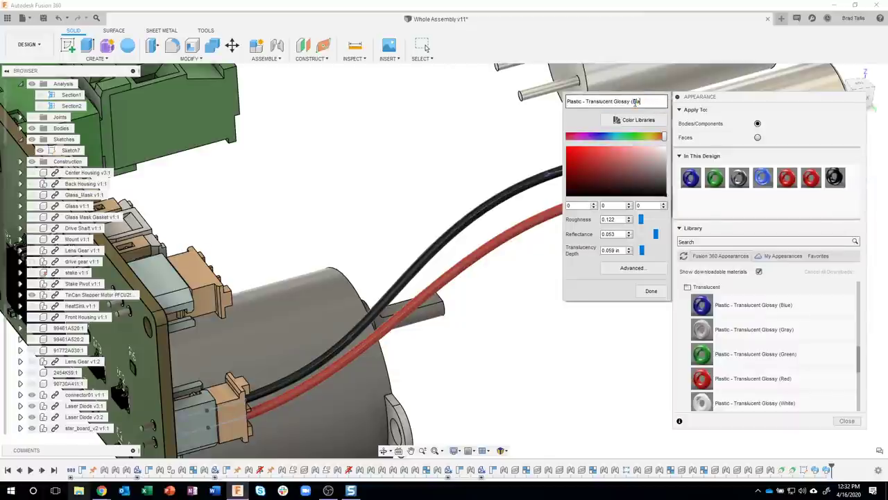
{"action": "type", "text": "Black)"}
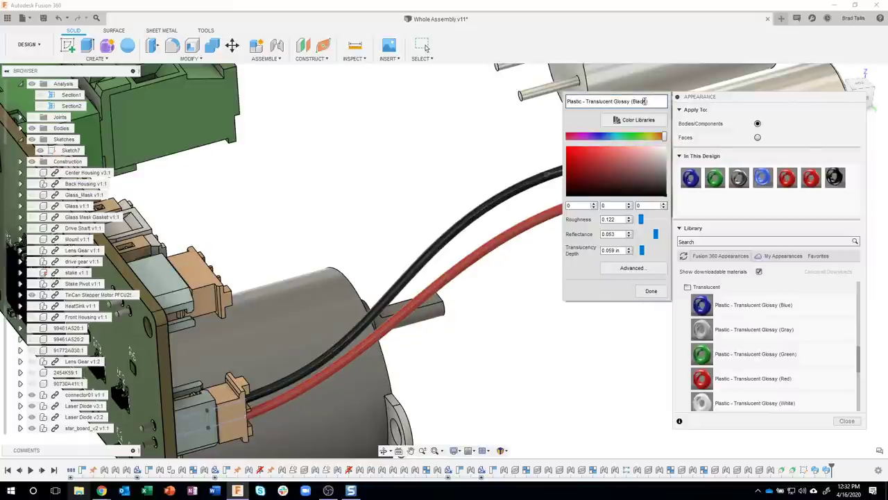
{"action": "left_click", "coordinate": [651, 291]}
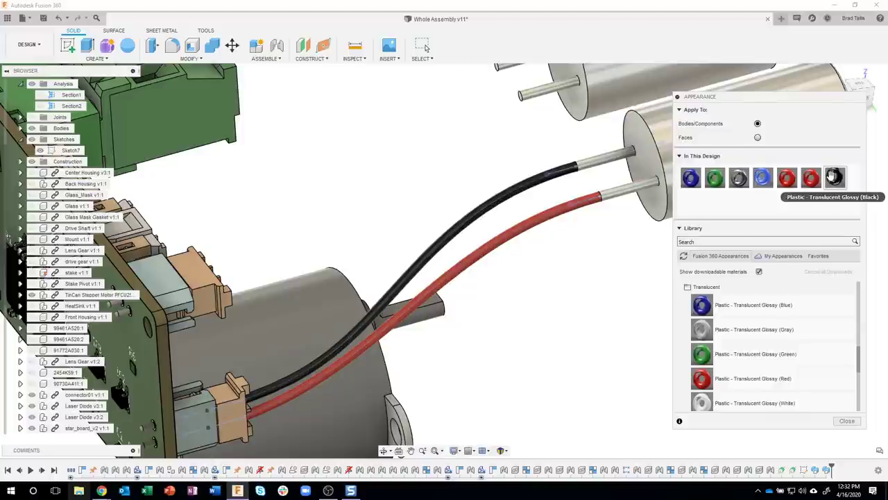
- Move the appearance settings clear of the window edge and add Plastic - Translucent Glossy (Black) to the favorites
{"action": "right_click", "coordinate": [834, 177]}
{"action": "left_click_drag", "start_coordinate": [786, 101], "coordinate": [633, 94]}
{"action": "right_click", "coordinate": [680, 171]}
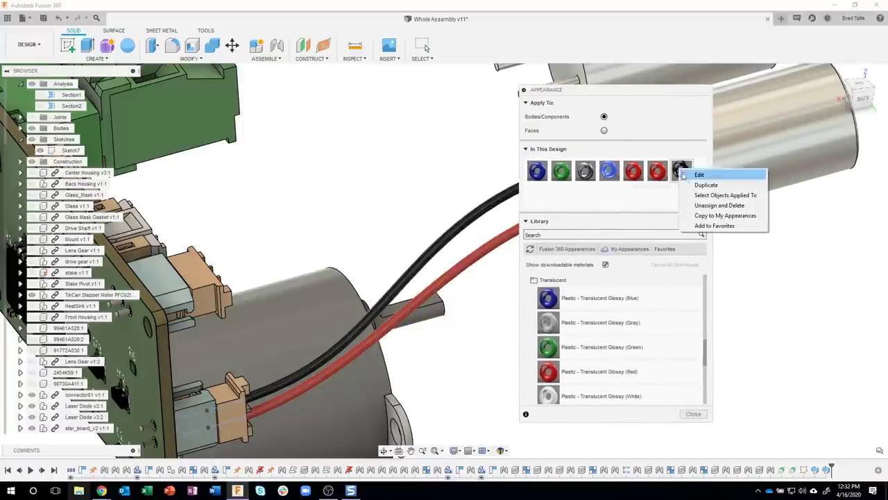
{"action": "left_click", "coordinate": [718, 226]}
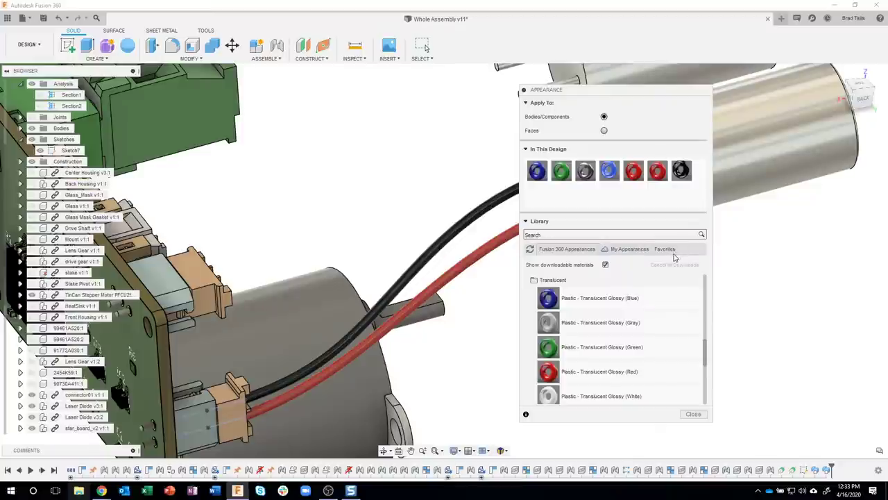
- Check the My Appearances and Favorites libraries, return to the Fusion 360 Appearances library, and close the appearance settings
{"action": "left_click", "coordinate": [632, 251]}
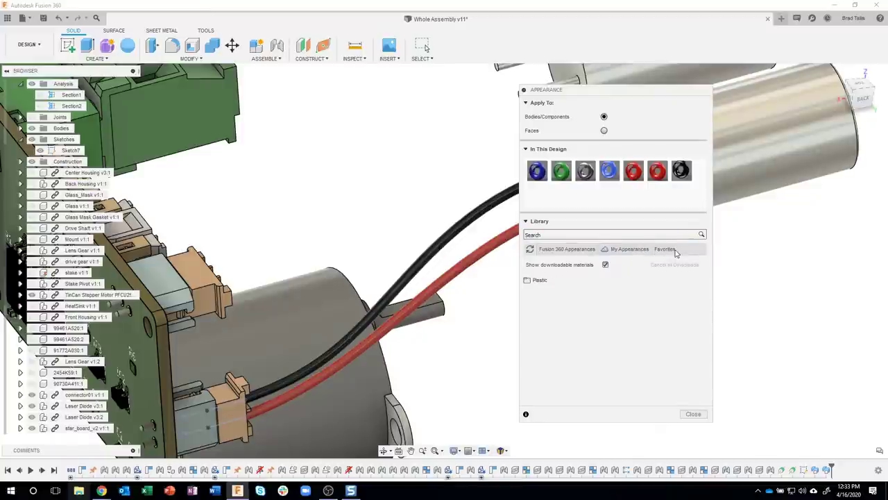
{"action": "left_click", "coordinate": [673, 250]}
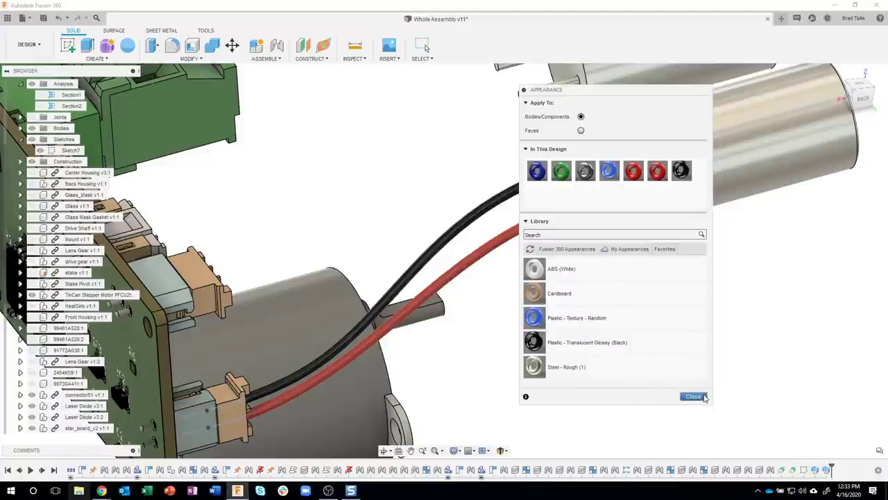
{"action": "left_click", "coordinate": [570, 249]}
{"action": "left_click", "coordinate": [697, 414]}
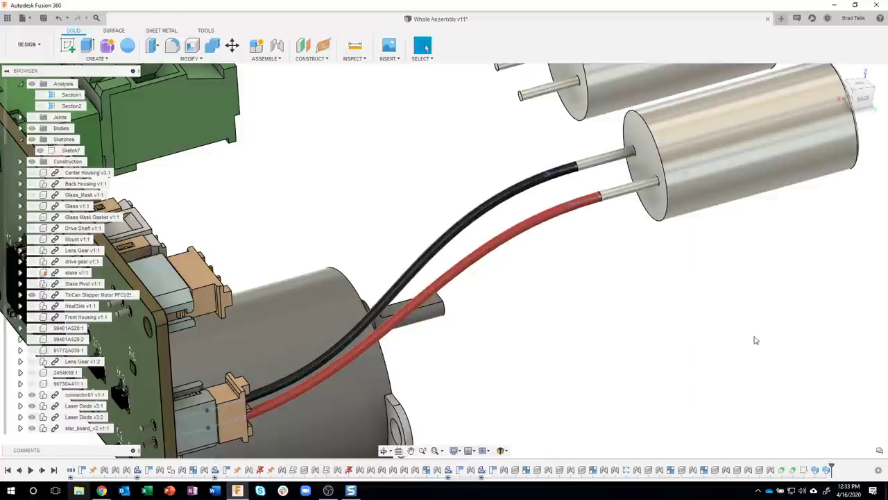
- Create a new sketch on the vertical origin plane that faces the back view
{"action": "scroll", "coordinate": [680, 331], "scroll_direction": "down", "scroll_amount": 5}
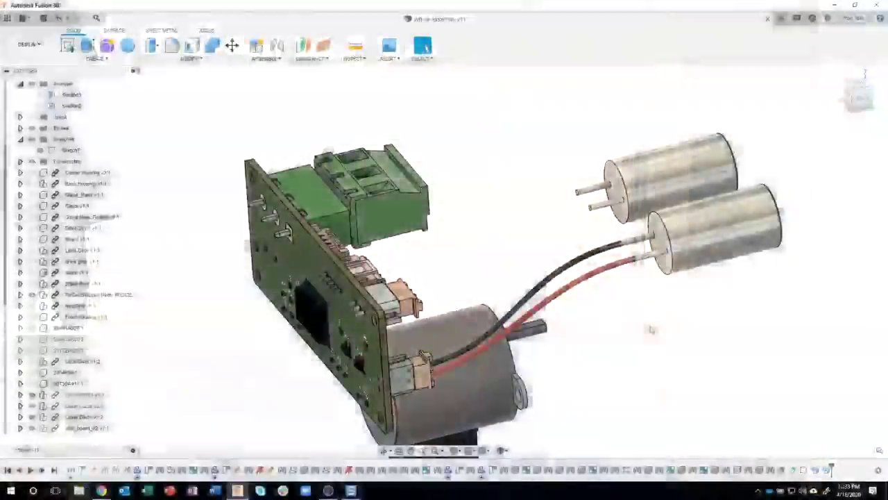
{"action": "middle_click_drag", "start_coordinate": [663, 335], "coordinate": [446, 213], "text": "shift"}
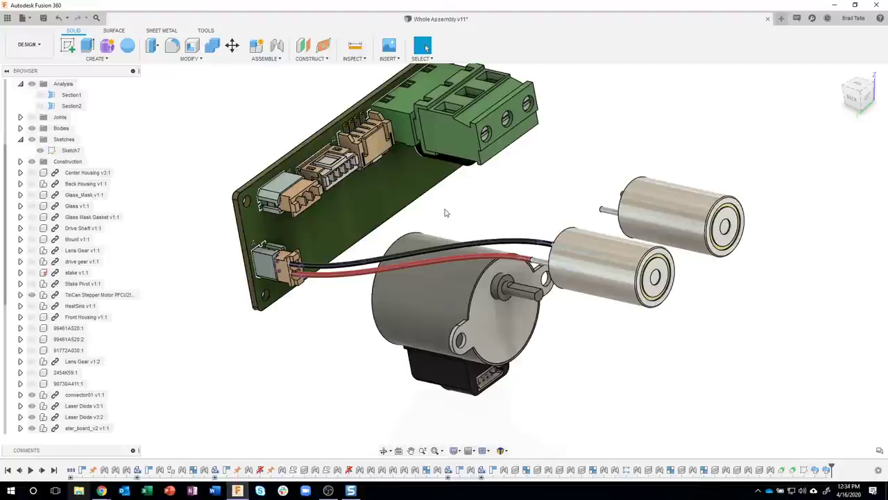
{"action": "left_click", "coordinate": [68, 46]}
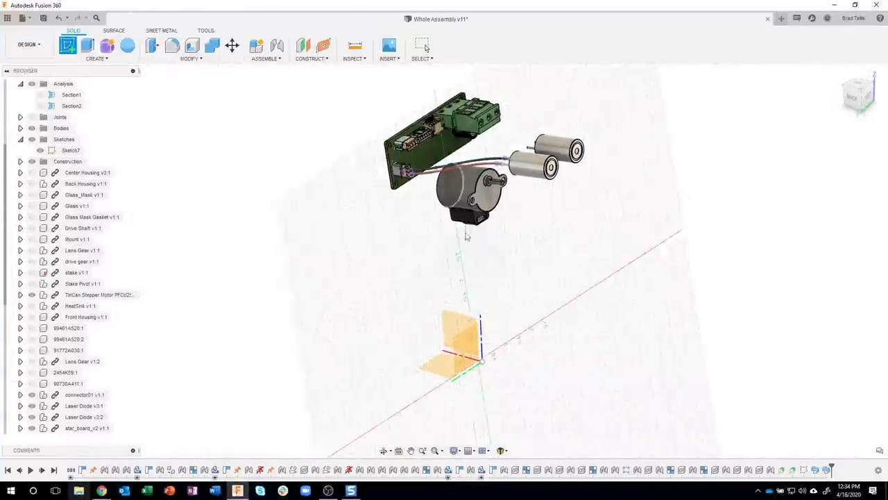
{"action": "left_click", "coordinate": [457, 323]}
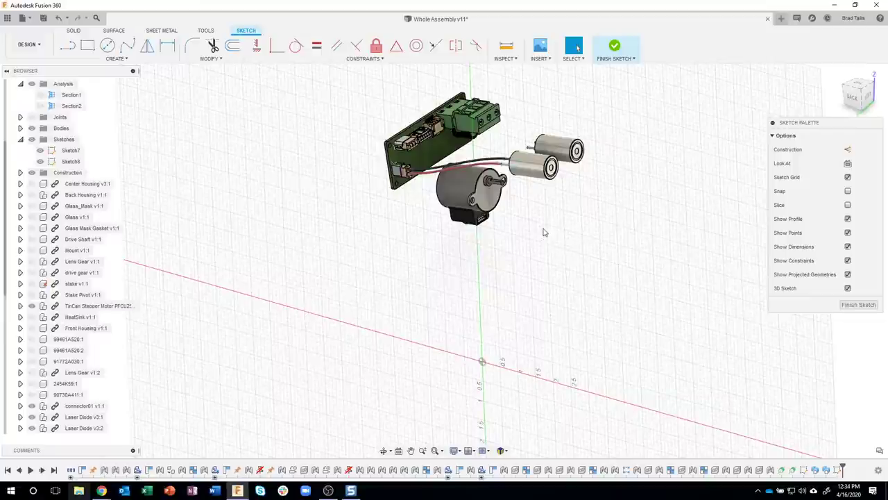
{"action": "middle_click_drag", "start_coordinate": [544, 232], "coordinate": [838, 121], "text": "shift"}
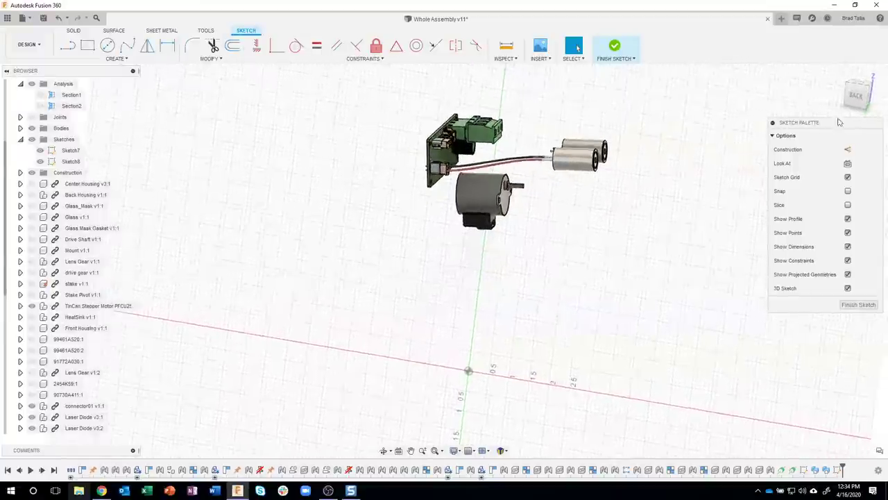
{"action": "middle_click_drag", "start_coordinate": [740, 124], "coordinate": [535, 234], "text": "shift"}
{"action": "scroll", "coordinate": [535, 234], "scroll_direction": "up", "scroll_amount": 3}
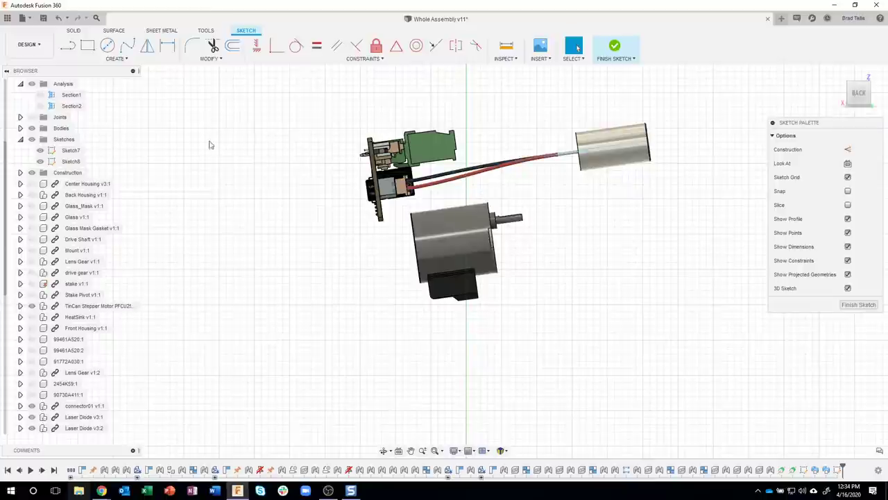
- Start a fit point spline just in front of the stepper motor's black connector, curling it around and back beneath the motor
{"action": "left_click", "coordinate": [127, 45]}
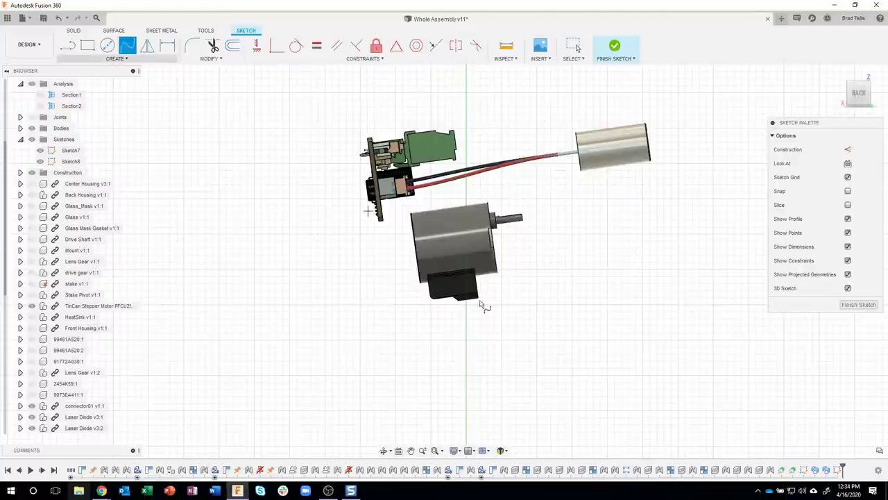
{"action": "scroll", "coordinate": [504, 308], "scroll_direction": "up", "scroll_amount": 1}
{"action": "scroll", "coordinate": [504, 307], "scroll_direction": "up", "scroll_amount": 1}
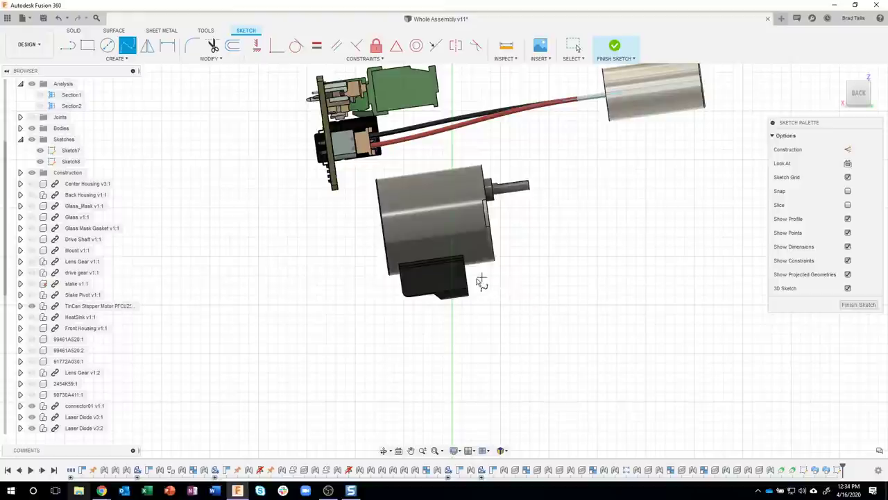
{"action": "mouse_move", "coordinate": [481, 283]}
{"action": "middle_mouse_down", "text": "shift"}
{"action": "mouse_move", "coordinate": [454, 284]}
{"action": "mouse_move", "coordinate": [448, 296]}
{"action": "mouse_move", "coordinate": [427, 290]}
{"action": "mouse_move", "coordinate": [464, 294]}
{"action": "middle_mouse_up", "text": "shift"}
{"action": "middle_click_drag", "start_coordinate": [473, 286], "coordinate": [505, 223], "text": "shift"}
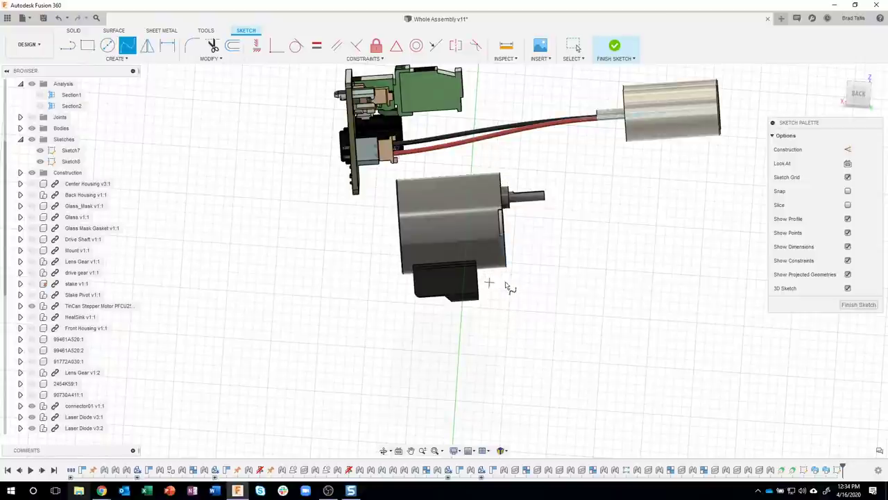
{"action": "scroll", "coordinate": [505, 291], "scroll_direction": "up", "scroll_amount": 5}
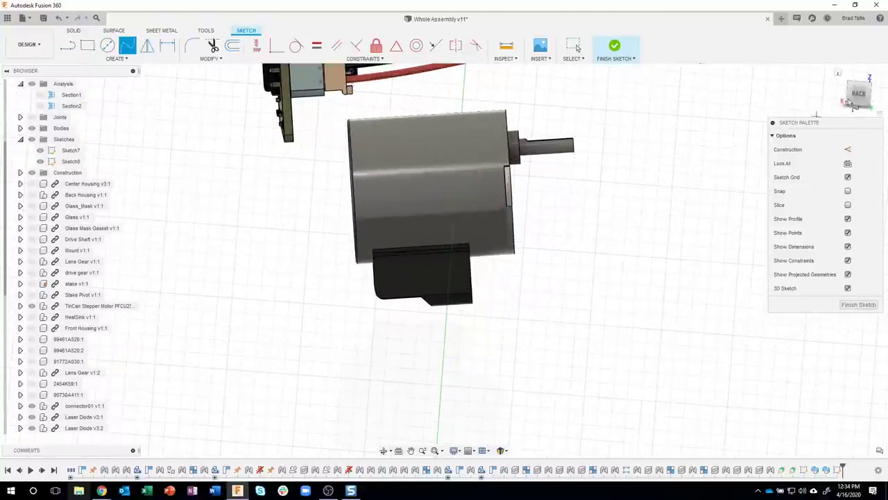
{"action": "left_click", "coordinate": [857, 94]}
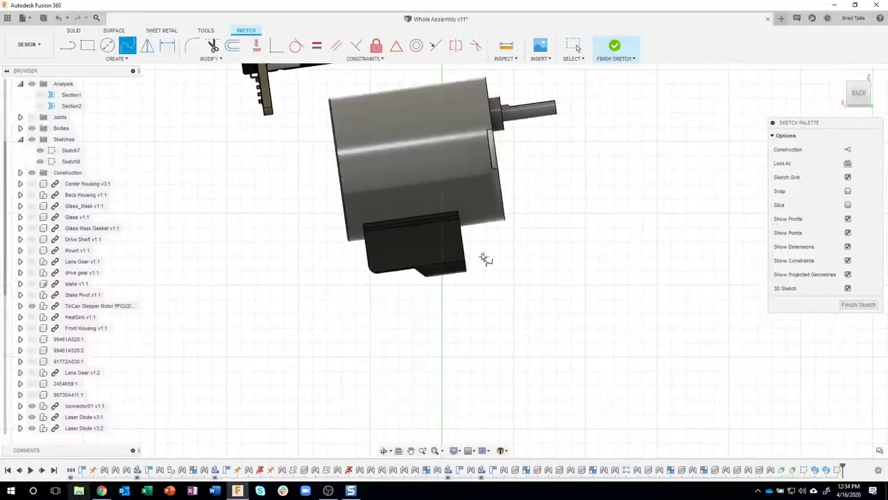
{"action": "left_click", "coordinate": [478, 249]}
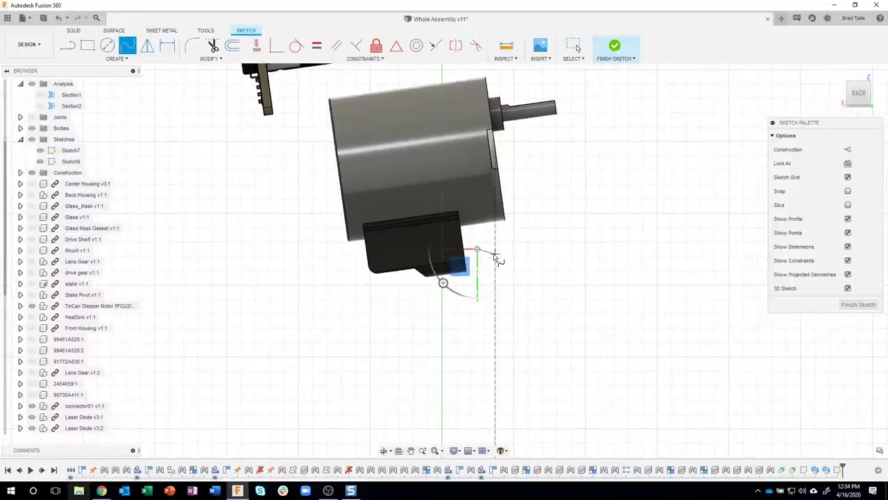
{"action": "scroll", "coordinate": [494, 252], "scroll_direction": "up", "scroll_amount": 1}
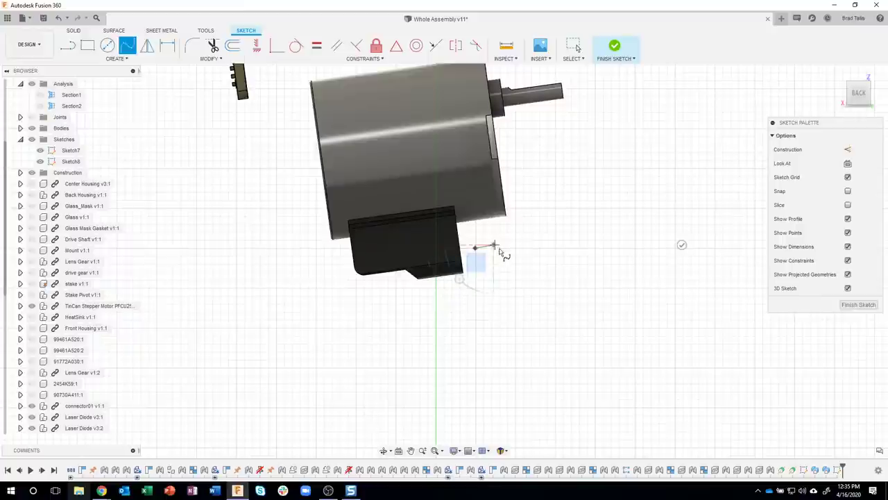
{"action": "left_click", "coordinate": [505, 266]}
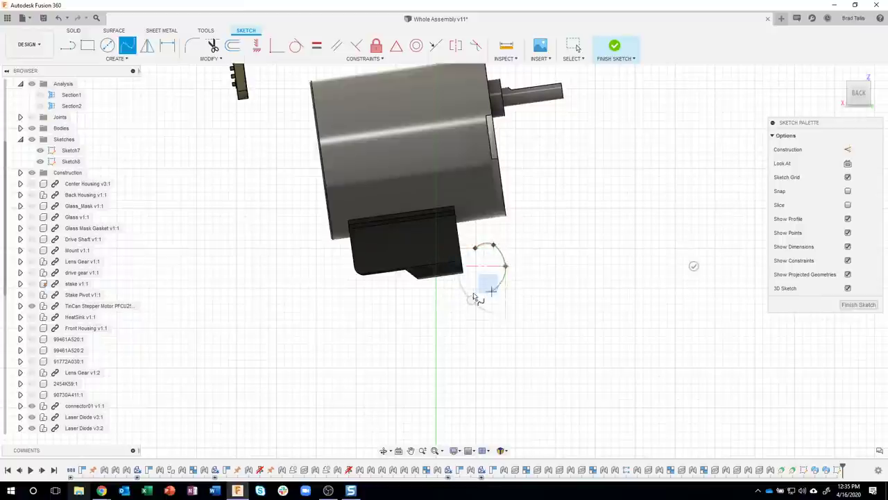
{"action": "left_click", "coordinate": [449, 302]}
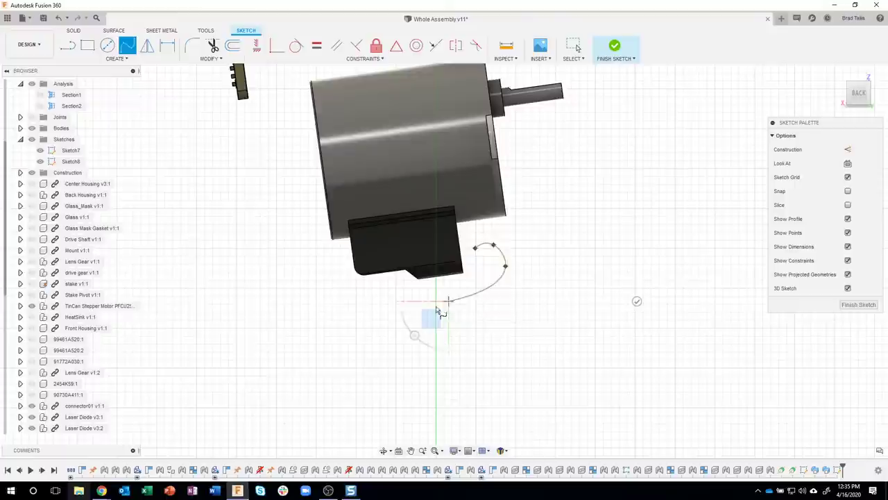
{"action": "left_click", "coordinate": [317, 295]}
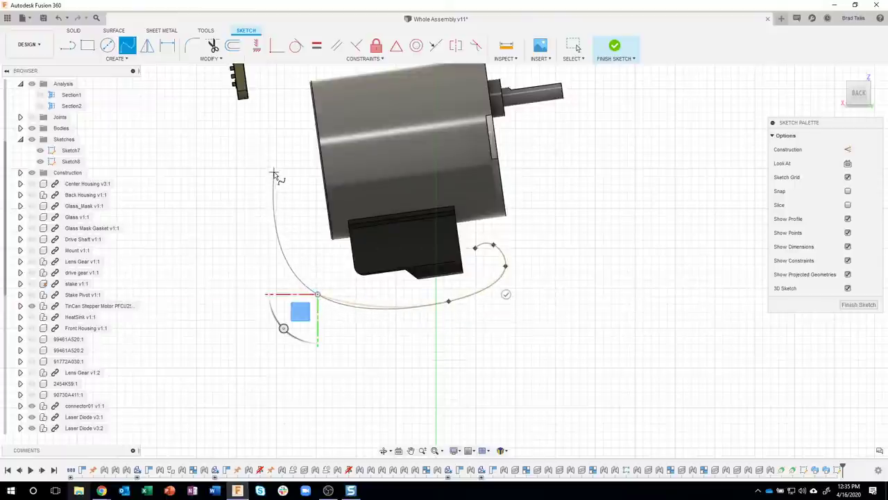
- Continue the spline up behind the stepper motor, over its top and around the laser wires, ending it in front of the board connectors
{"action": "middle_click_drag", "start_coordinate": [275, 176], "coordinate": [296, 295]}
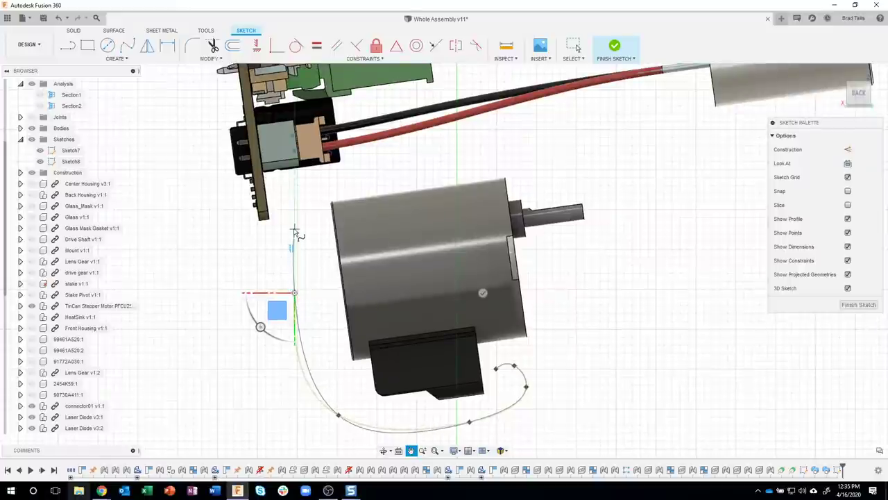
{"action": "left_click", "coordinate": [300, 217]}
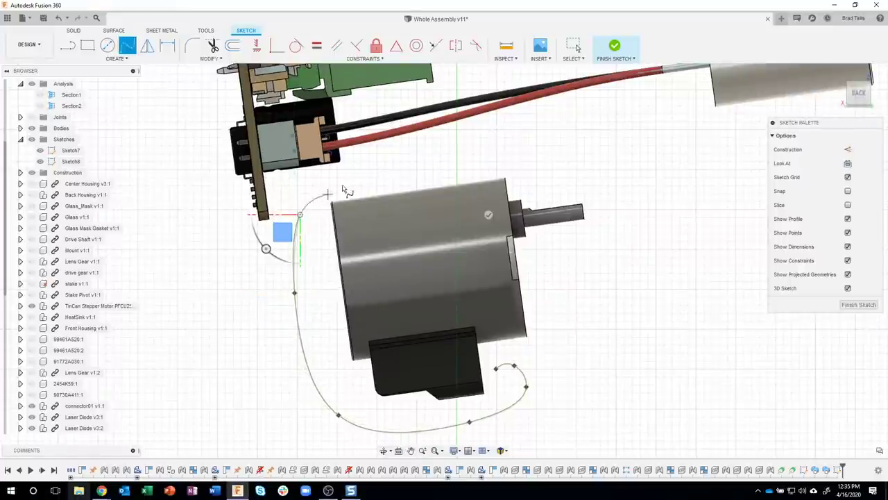
{"action": "mouse_move", "coordinate": [405, 167]}
{"action": "middle_mouse_down"}
{"action": "mouse_move", "coordinate": [434, 240]}
{"action": "mouse_move", "coordinate": [454, 261]}
{"action": "middle_mouse_up"}
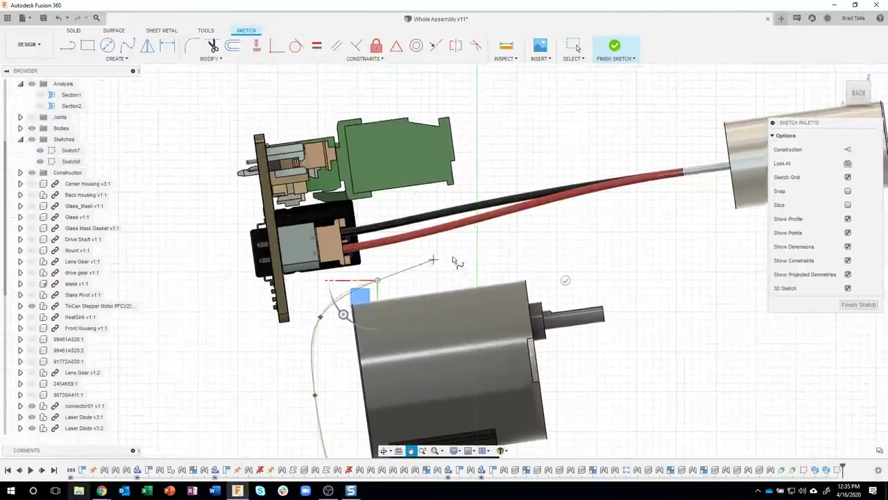
{"action": "left_click", "coordinate": [490, 252]}
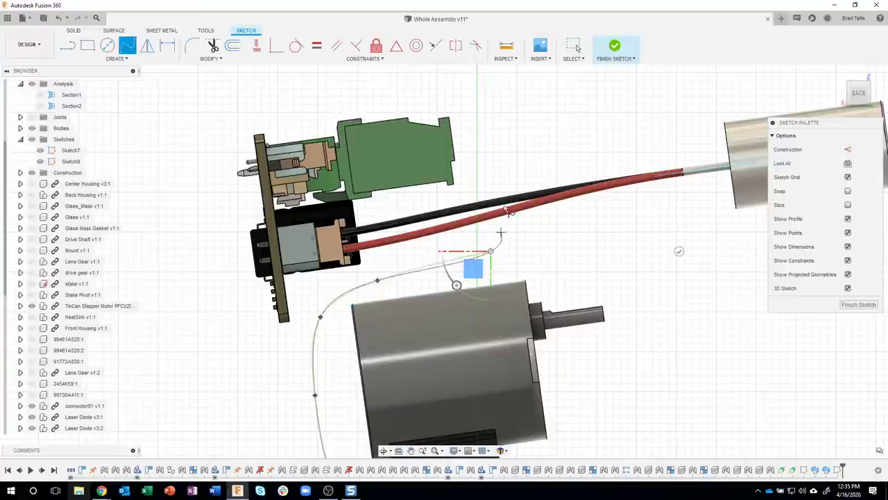
{"action": "left_click", "coordinate": [489, 170]}
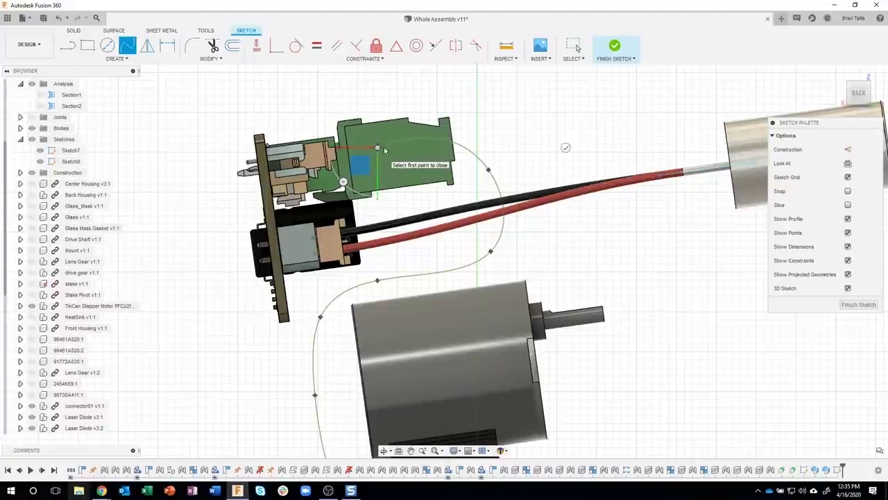
{"action": "left_click", "coordinate": [377, 147]}
{"action": "scroll", "coordinate": [510, 216], "scroll_direction": "down", "scroll_amount": 3}
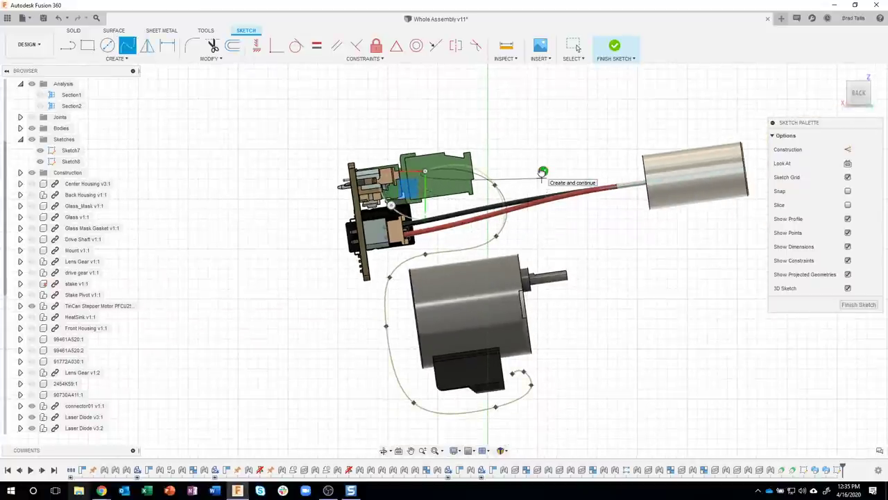
{"action": "left_click", "coordinate": [543, 171]}
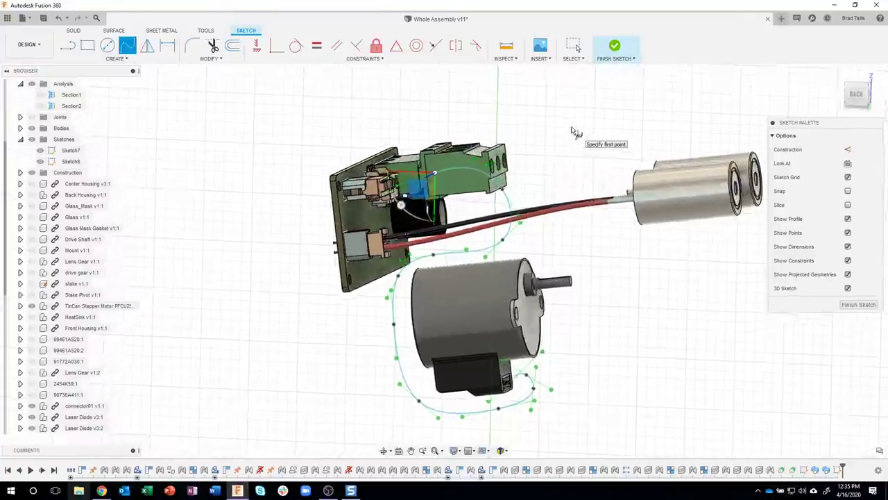
{"action": "mouse_move", "coordinate": [572, 132]}
{"action": "middle_mouse_down", "text": "shift"}
{"action": "mouse_move", "coordinate": [555, 155]}
{"action": "mouse_move", "coordinate": [539, 134]}
{"action": "mouse_move", "coordinate": [517, 136]}
{"action": "middle_mouse_up", "text": "shift"}
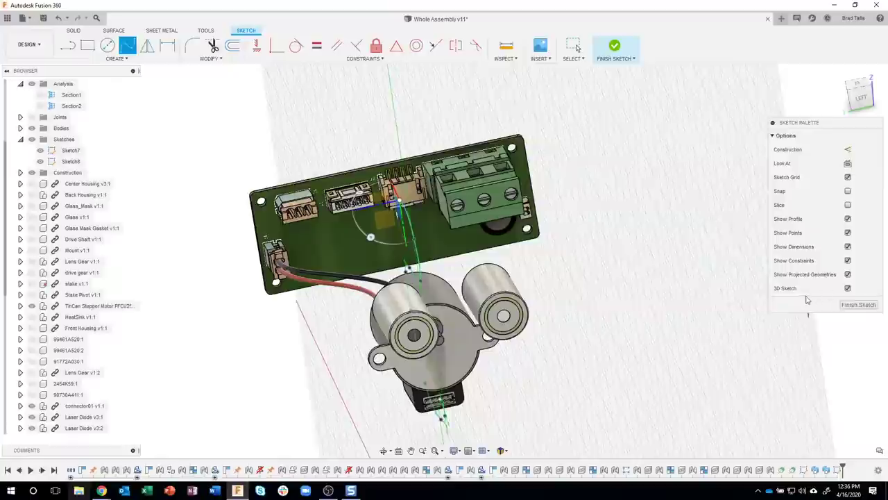
{"action": "middle_click_drag", "start_coordinate": [479, 302], "coordinate": [535, 294], "text": "shift"}
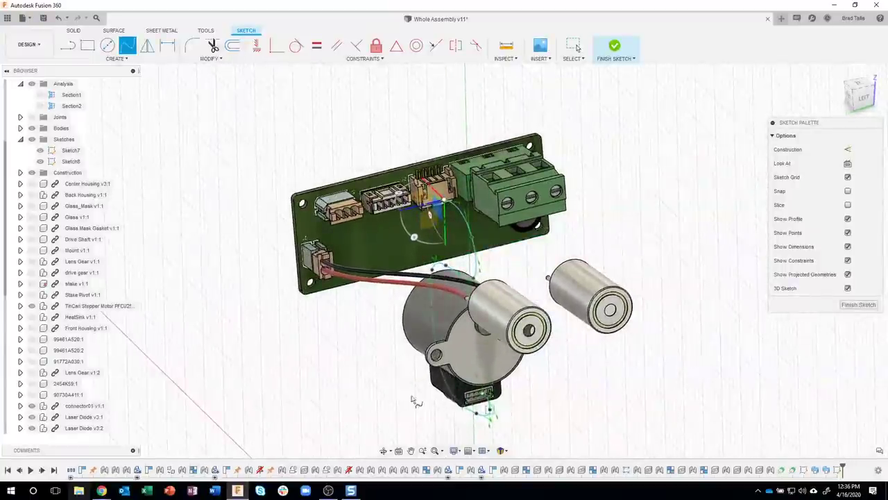
{"action": "middle_click_drag", "start_coordinate": [407, 202], "coordinate": [378, 174], "text": "shift"}
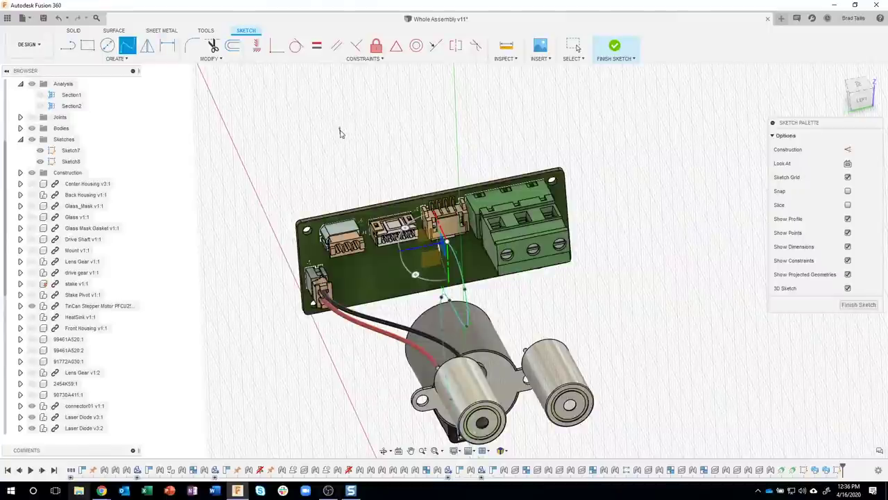
{"action": "key", "text": "Escape"}
- Move the spline's board-side end point 0.464 in along Z so it sits in front of the white board connector
{"action": "left_click", "coordinate": [449, 246]}
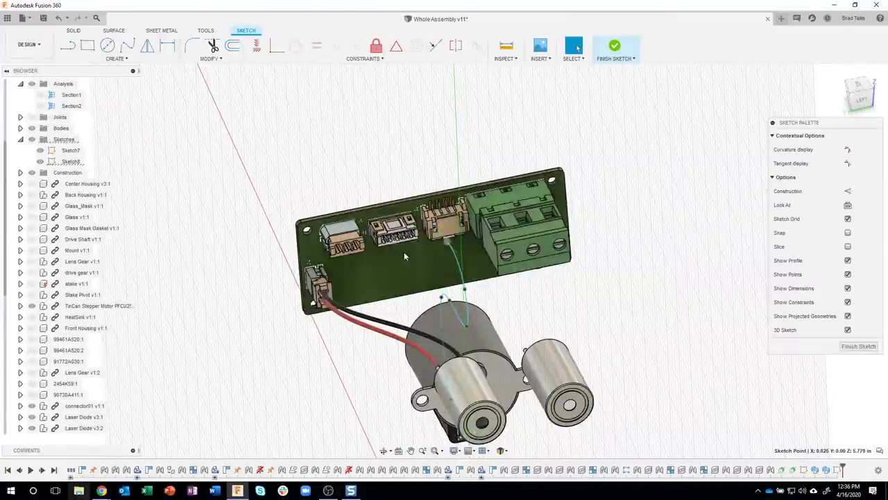
{"action": "right_click", "coordinate": [448, 241]}
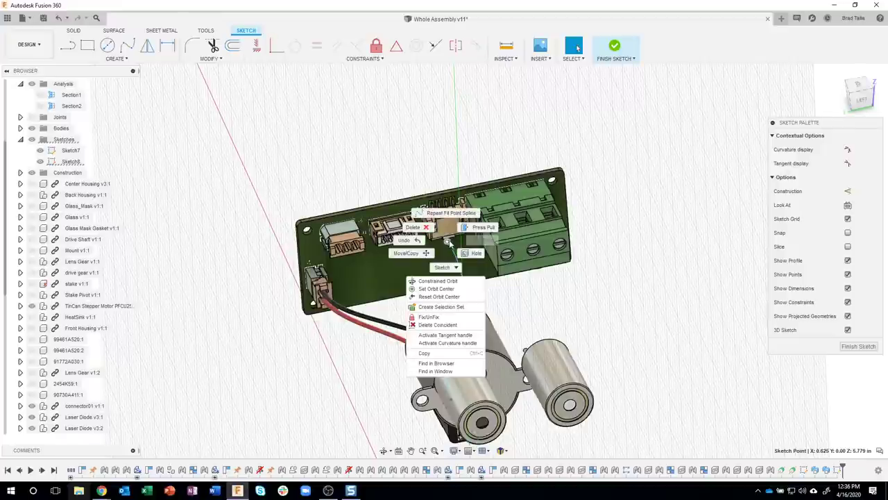
{"action": "left_click", "coordinate": [406, 251]}
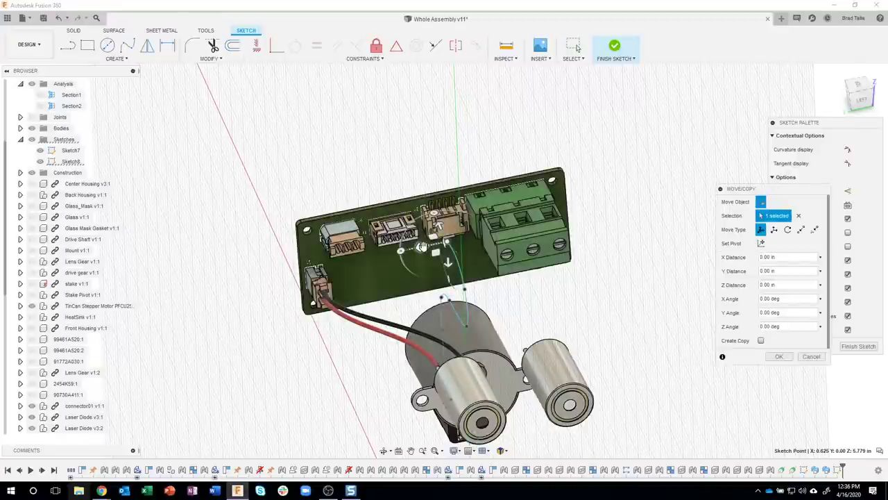
{"action": "left_click_drag", "start_coordinate": [421, 247], "coordinate": [387, 254]}
{"action": "scroll", "coordinate": [410, 232], "scroll_direction": "up", "scroll_amount": 2}
{"action": "scroll", "coordinate": [435, 254], "scroll_direction": "up", "scroll_amount": 4}
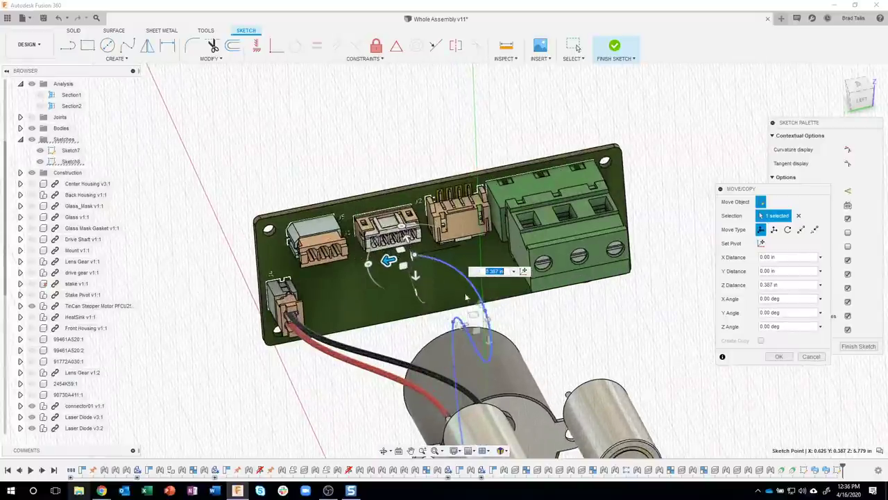
{"action": "middle_click_drag", "start_coordinate": [389, 244], "coordinate": [358, 232], "text": "shift"}
{"action": "left_click_drag", "start_coordinate": [347, 231], "coordinate": [336, 233]}
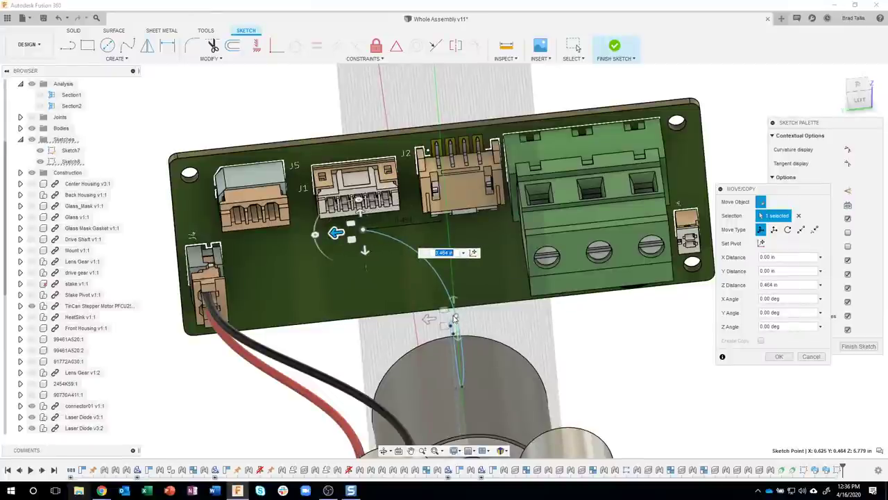
- Move the spline point next to the board-side end 0.317 in along Z and the point behind the motor 0.357 in
{"action": "left_click", "coordinate": [455, 318]}
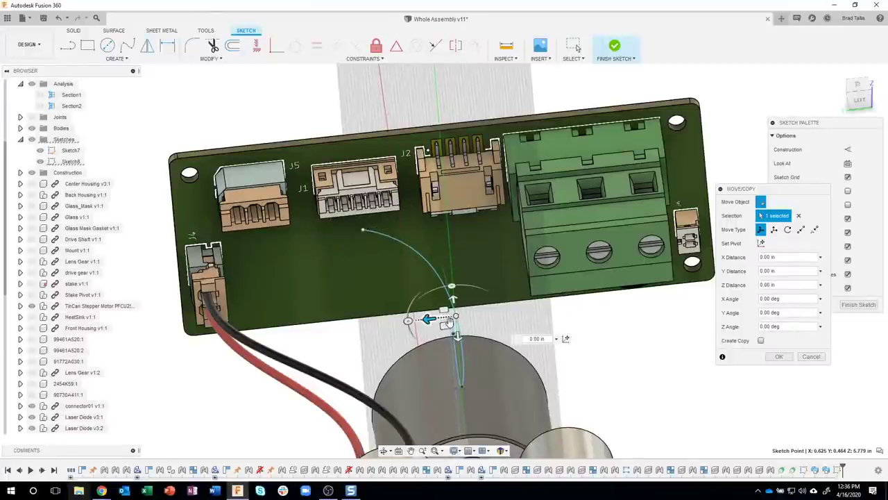
{"action": "left_click_drag", "start_coordinate": [414, 320], "coordinate": [368, 325]}
{"action": "middle_click_drag", "start_coordinate": [486, 317], "coordinate": [431, 254], "text": "shift"}
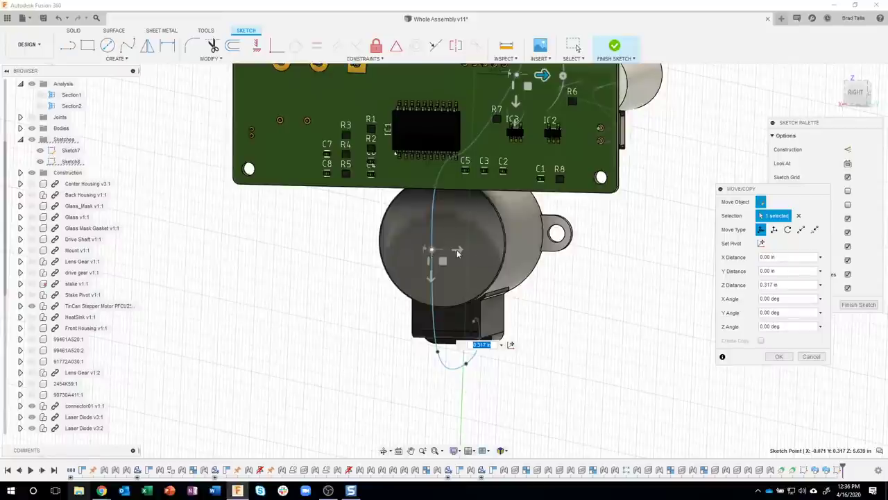
{"action": "left_click_drag", "start_coordinate": [462, 253], "coordinate": [502, 251]}
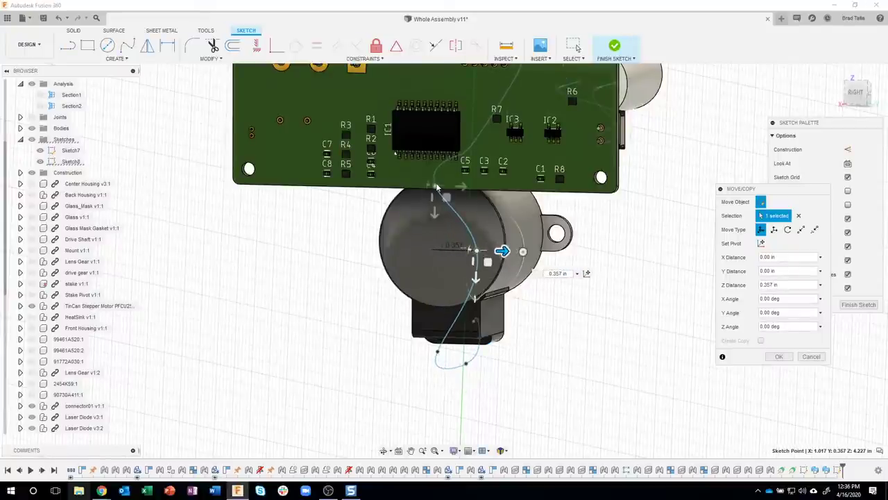
- Shift the spline points near the motor's upper rear edge sideways, one by 0.188 in, and the lower rear point by 0.155 in along Z
{"action": "left_click", "coordinate": [435, 186]}
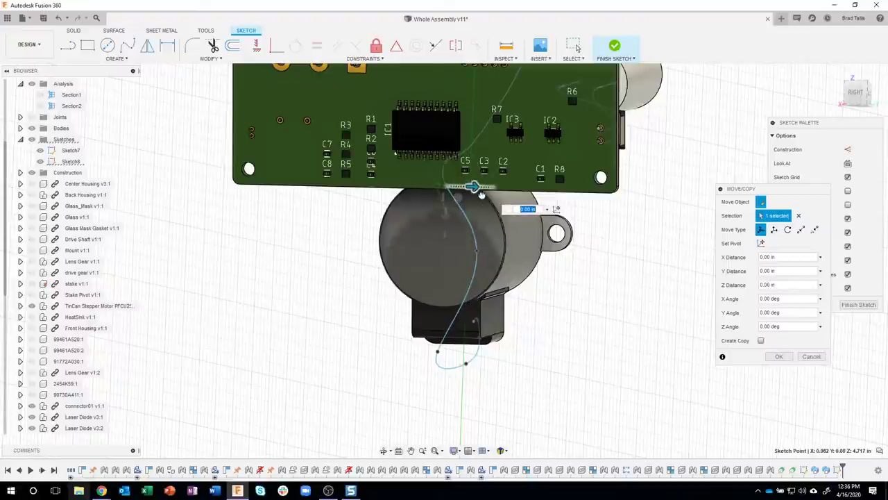
{"action": "left_click_drag", "start_coordinate": [496, 198], "coordinate": [495, 165]}
{"action": "left_click", "coordinate": [450, 158]}
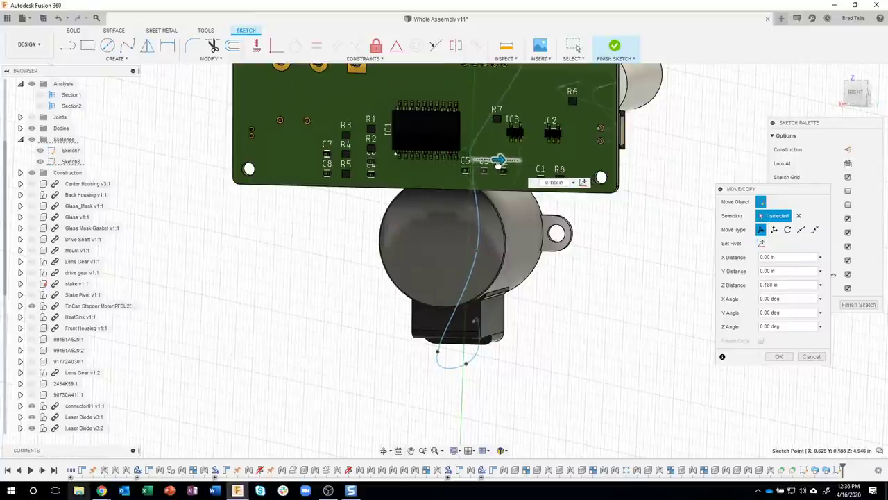
{"action": "mouse_move", "coordinate": [496, 165]}
{"action": "middle_mouse_down", "text": "shift"}
{"action": "mouse_move", "coordinate": [454, 196]}
{"action": "mouse_move", "coordinate": [311, 199]}
{"action": "mouse_move", "coordinate": [377, 186]}
{"action": "mouse_move", "coordinate": [456, 300]}
{"action": "mouse_move", "coordinate": [405, 351]}
{"action": "middle_mouse_up", "text": "shift"}
{"action": "left_click_drag", "start_coordinate": [425, 348], "coordinate": [444, 342]}
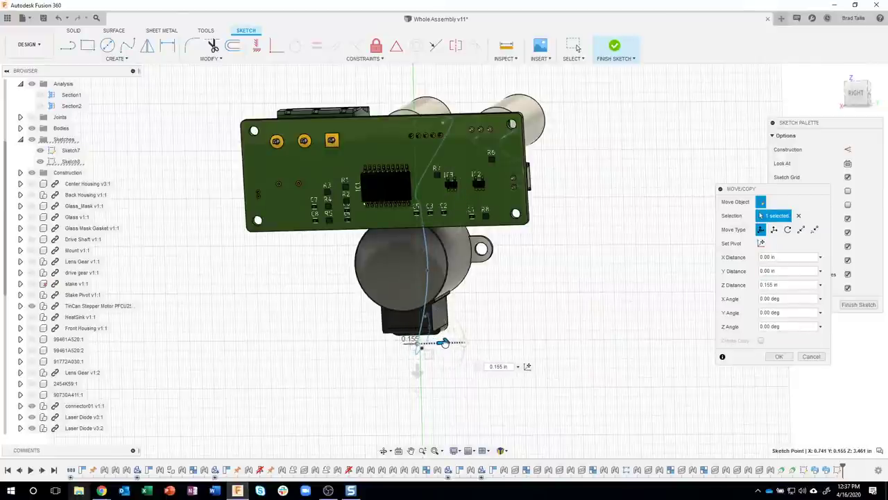
{"action": "middle_click_drag", "start_coordinate": [533, 288], "coordinate": [381, 304], "text": "shift"}
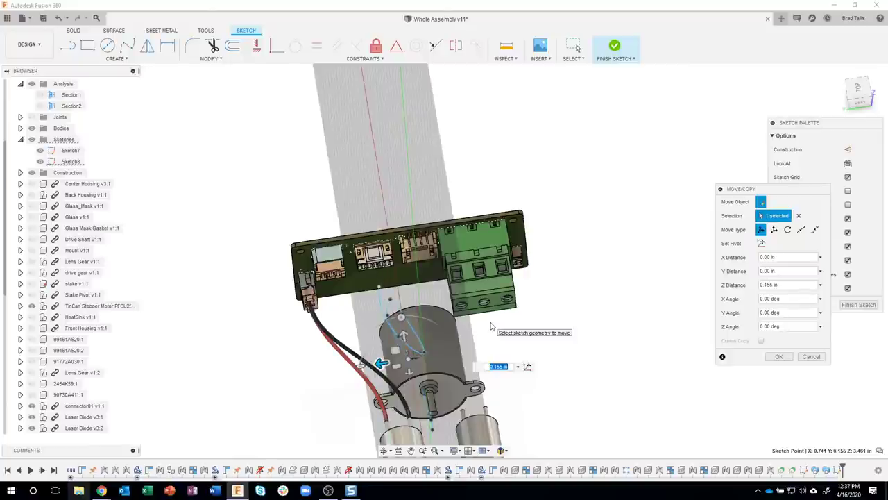
{"action": "middle_click_drag", "start_coordinate": [490, 326], "coordinate": [505, 264], "text": "shift"}
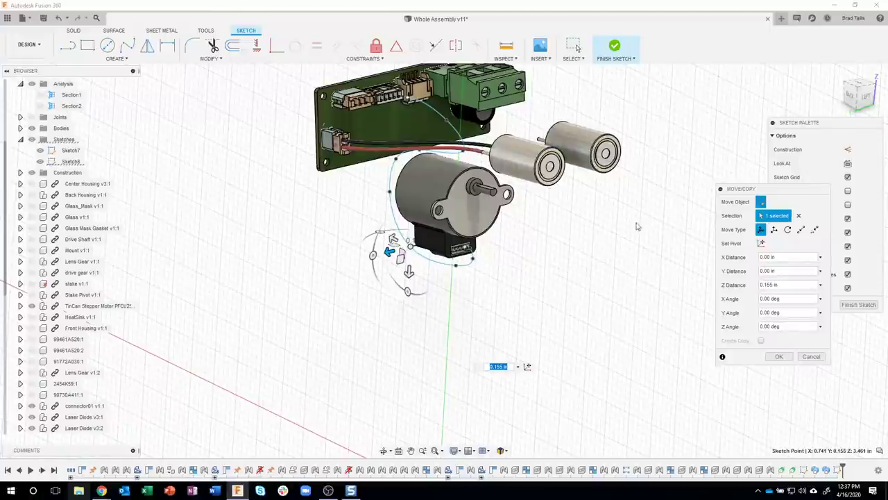
{"action": "left_click", "coordinate": [775, 357]}
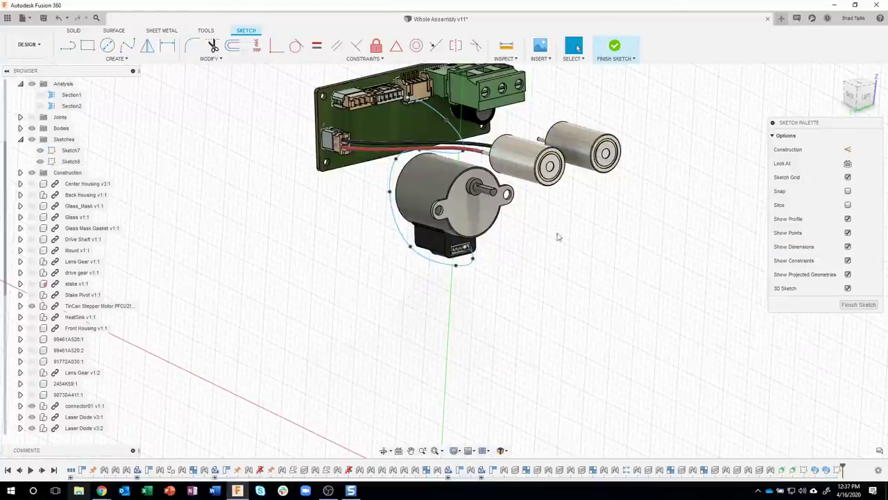
- Constrain the tangent handle at the spline's board-side end parallel to an edge of the white connector
{"action": "middle_click_drag", "start_coordinate": [472, 156], "coordinate": [456, 186], "text": "shift"}
{"action": "scroll", "coordinate": [417, 143], "scroll_direction": "up", "scroll_amount": 2}
{"action": "scroll", "coordinate": [455, 195], "scroll_direction": "up", "scroll_amount": 5}
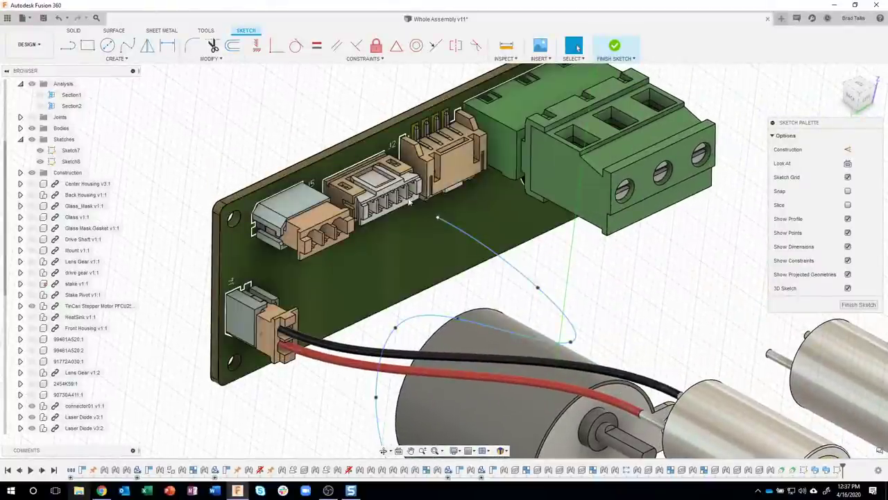
{"action": "left_click", "coordinate": [438, 218]}
{"action": "mouse_move", "coordinate": [440, 219]}
{"action": "middle_mouse_down", "text": "shift"}
{"action": "mouse_move", "coordinate": [494, 231]}
{"action": "mouse_move", "coordinate": [466, 235]}
{"action": "middle_mouse_up", "text": "shift"}
{"action": "left_click", "coordinate": [491, 234]}
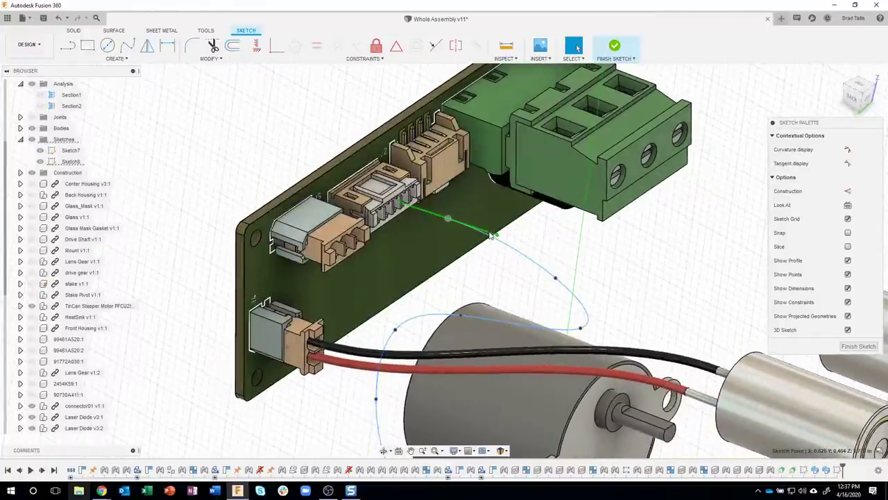
{"action": "middle_click_drag", "start_coordinate": [492, 234], "coordinate": [345, 73], "text": "shift"}
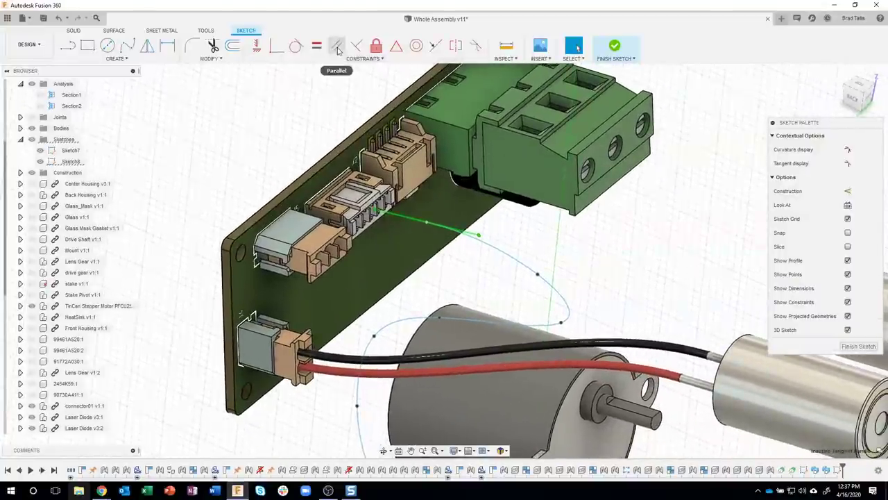
{"action": "scroll", "coordinate": [366, 196], "scroll_direction": "up", "scroll_amount": 5}
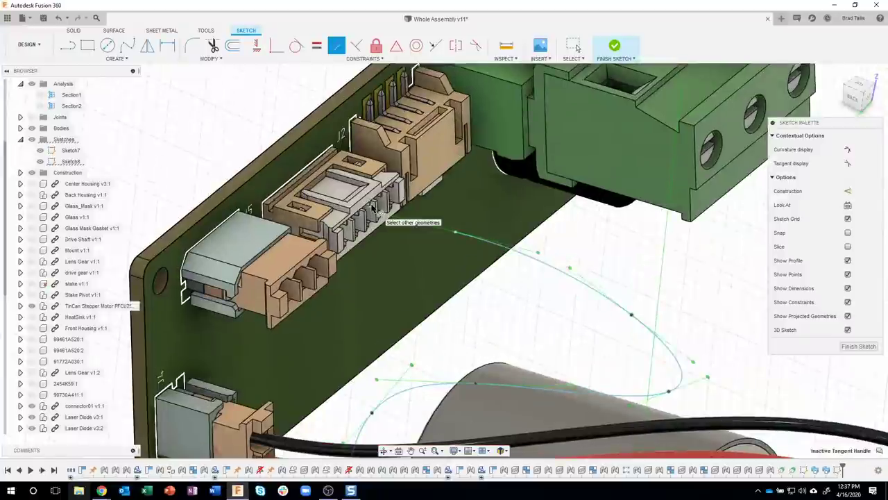
{"action": "left_click", "coordinate": [346, 176]}
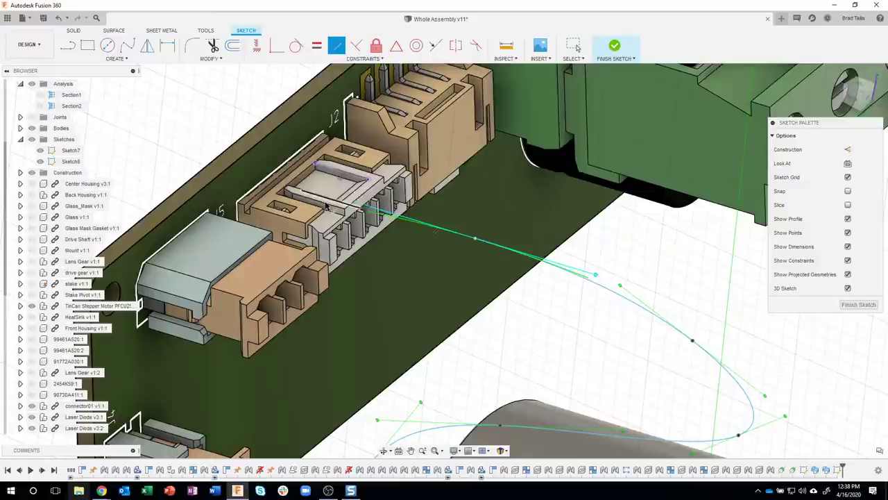
- Constrain the tangent handle at the spline's motor-side end parallel to an edge of the stepper motor's connector socket
{"action": "scroll", "coordinate": [476, 272], "scroll_direction": "down", "scroll_amount": 5}
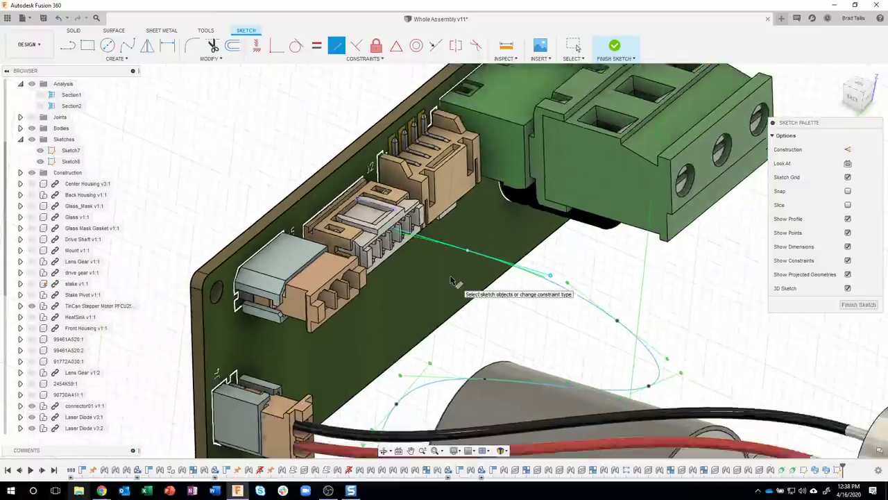
{"action": "scroll", "coordinate": [586, 384], "scroll_direction": "up", "scroll_amount": 6}
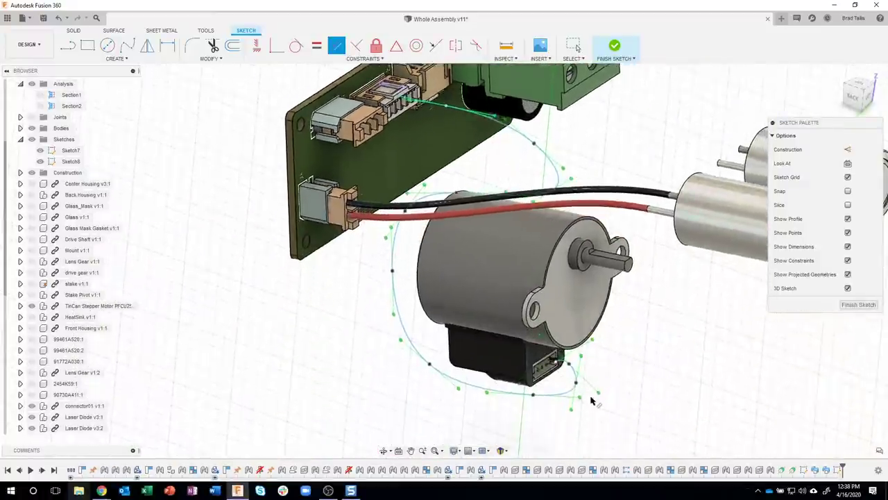
{"action": "scroll", "coordinate": [582, 380], "scroll_direction": "up", "scroll_amount": 4}
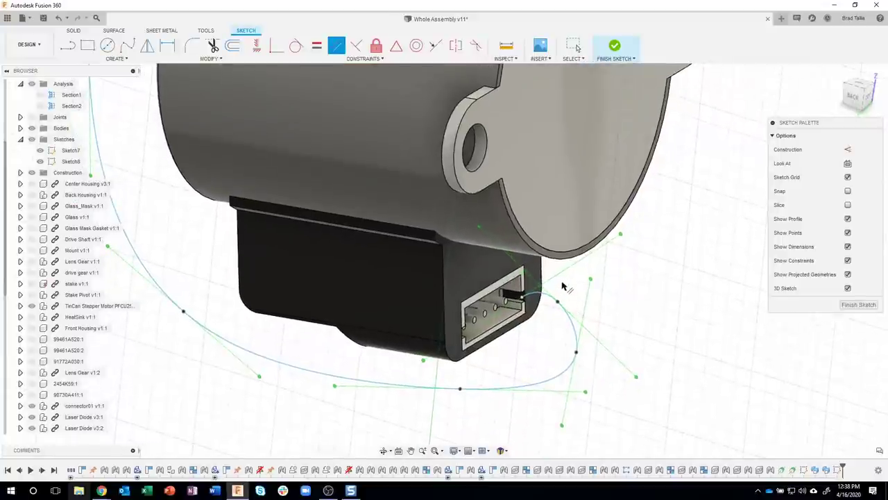
{"action": "middle_click_drag", "start_coordinate": [573, 282], "coordinate": [603, 253]}
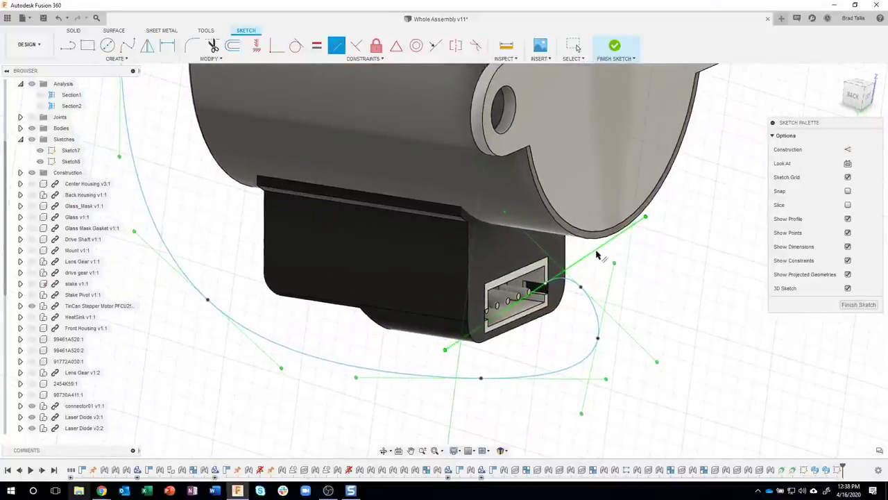
{"action": "scroll", "coordinate": [594, 256], "scroll_direction": "up", "scroll_amount": 4}
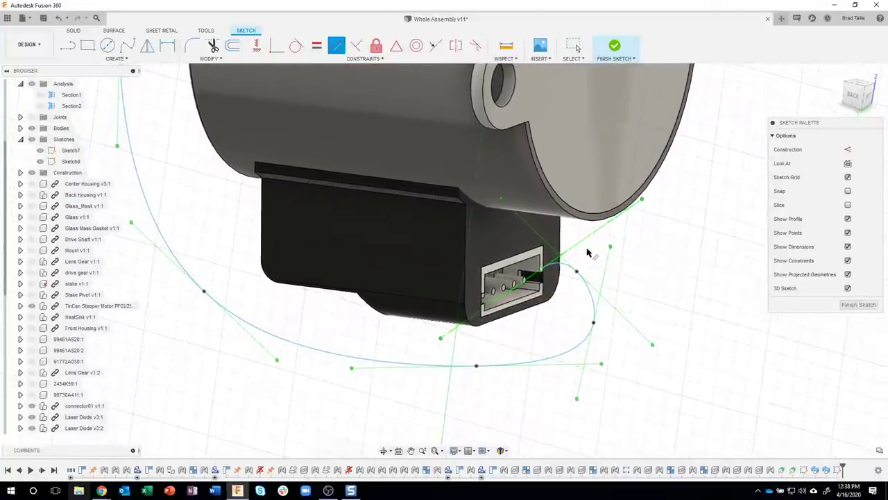
{"action": "middle_click_drag", "start_coordinate": [581, 258], "coordinate": [614, 249]}
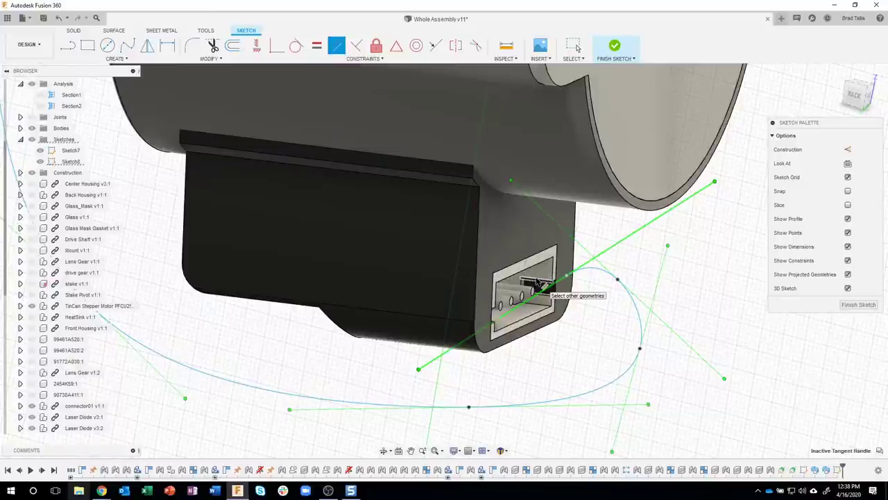
{"action": "left_click_drag", "start_coordinate": [537, 280], "coordinate": [569, 295]}
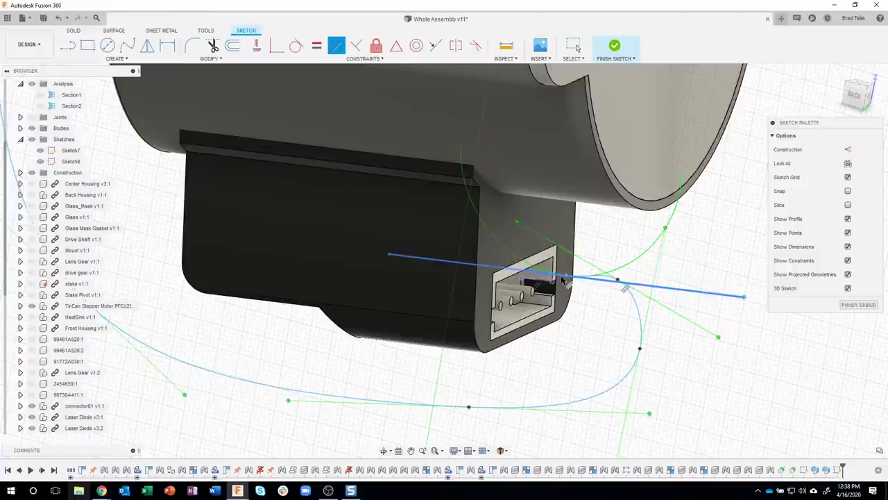
- Move the spline point next to the motor-side end by -0.026 in along X and 0.051 in along Y
{"action": "left_click", "coordinate": [855, 96]}
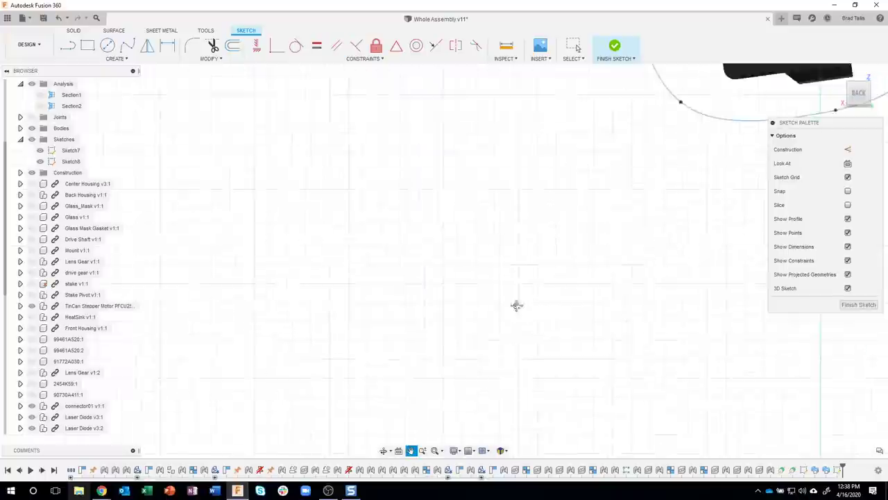
{"action": "scroll", "coordinate": [585, 197], "scroll_direction": "up", "scroll_amount": 5}
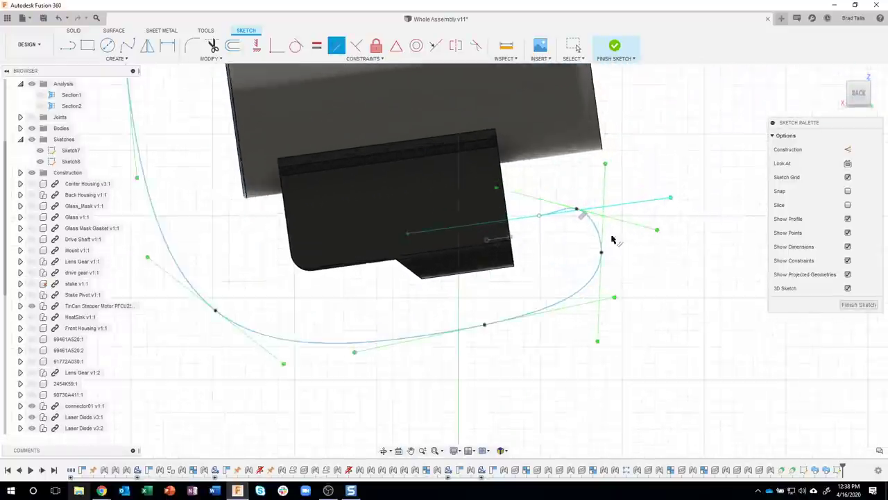
{"action": "key", "text": "Escape"}
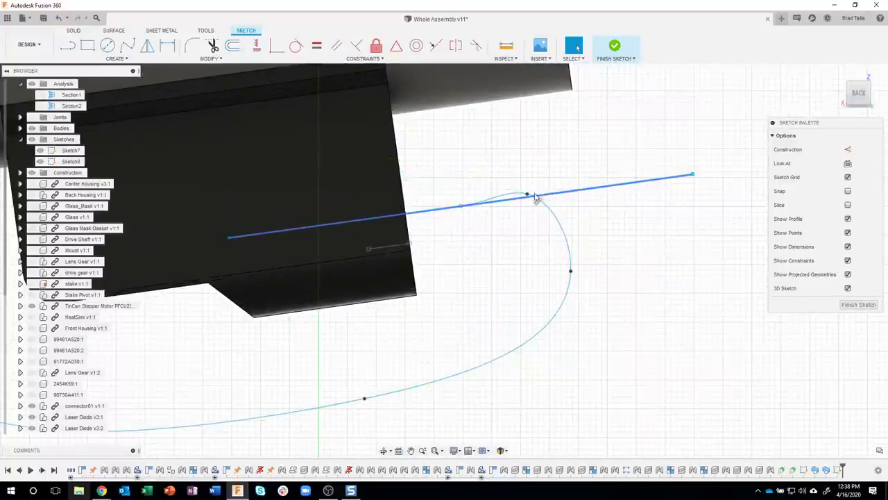
{"action": "left_click", "coordinate": [530, 196]}
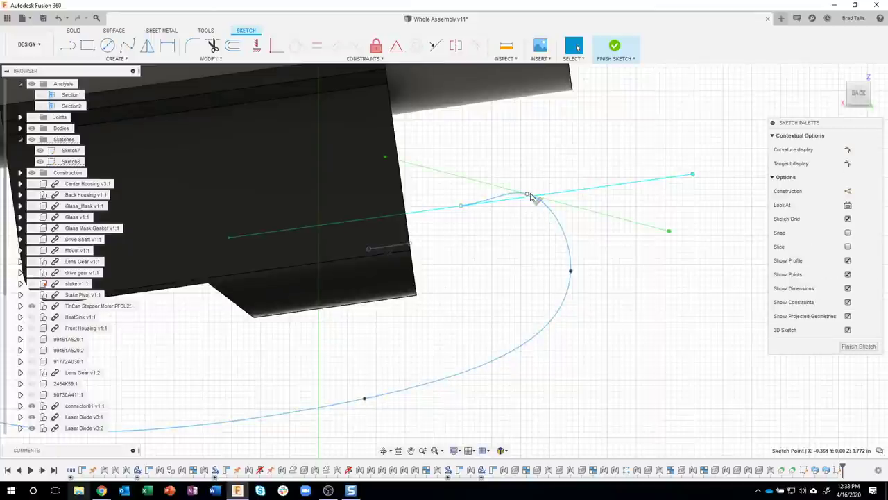
{"action": "right_click", "coordinate": [530, 197]}
{"action": "left_click", "coordinate": [512, 208]}
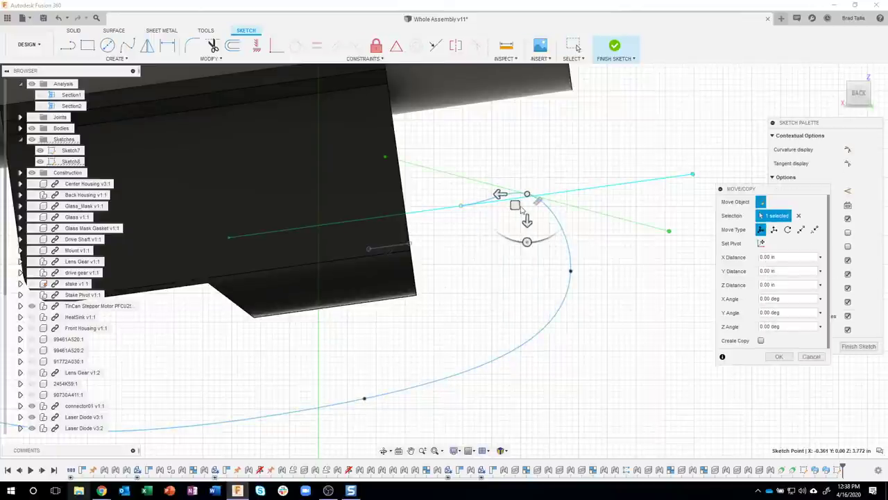
{"action": "left_click_drag", "start_coordinate": [516, 205], "coordinate": [530, 234]}
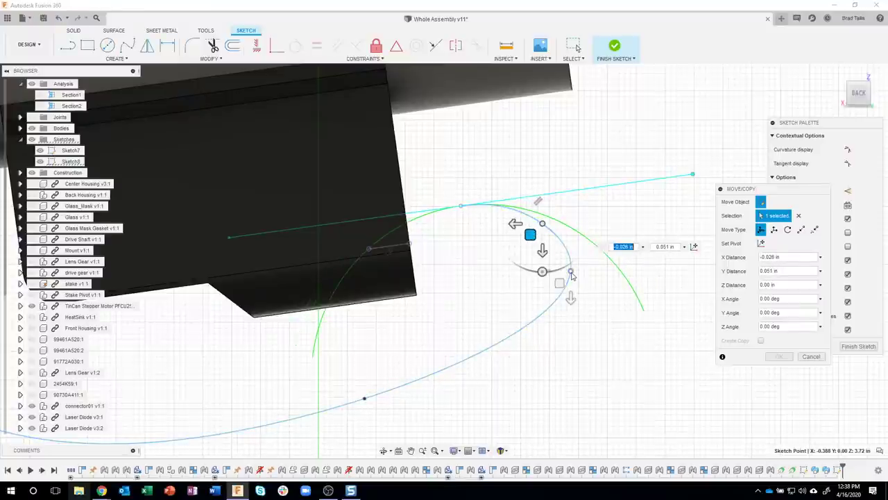
{"action": "key", "text": "Return"}
- Move the second spline point from the motor-side end 0.046 in along X and 0.071 in along Y
{"action": "left_click", "coordinate": [570, 271]}
{"action": "key", "text": "m"}
{"action": "left_click_drag", "start_coordinate": [559, 282], "coordinate": [531, 322]}
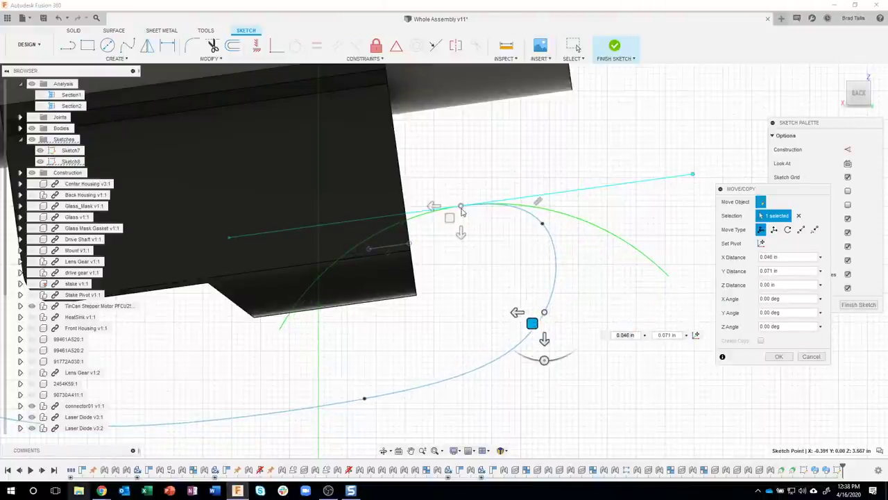
- Move the spline's motor-side end point by -0.006 in along X and 0.073 in along Y, in front of the motor's connector socket
{"action": "mouse_move", "coordinate": [463, 212]}
{"action": "left_mouse_down"}
{"action": "mouse_move", "coordinate": [453, 212]}
{"action": "mouse_move", "coordinate": [451, 245]}
{"action": "left_mouse_up"}
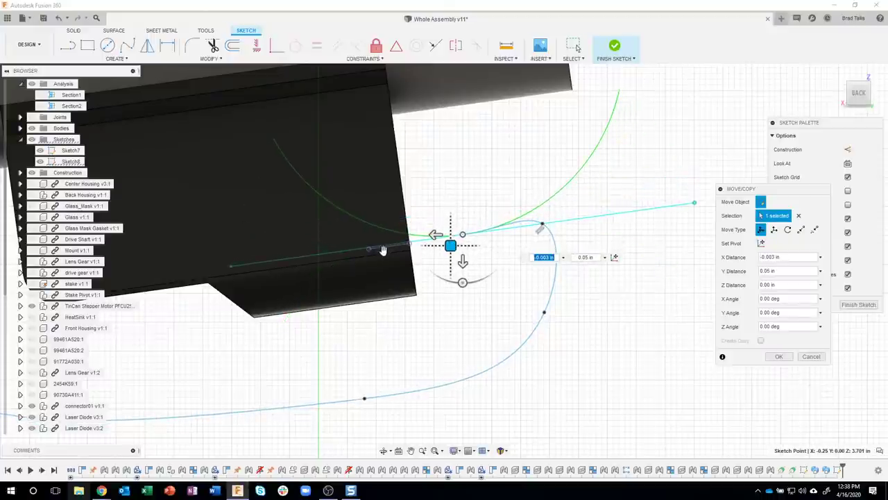
{"action": "middle_click_drag", "start_coordinate": [615, 190], "coordinate": [587, 199], "text": "shift"}
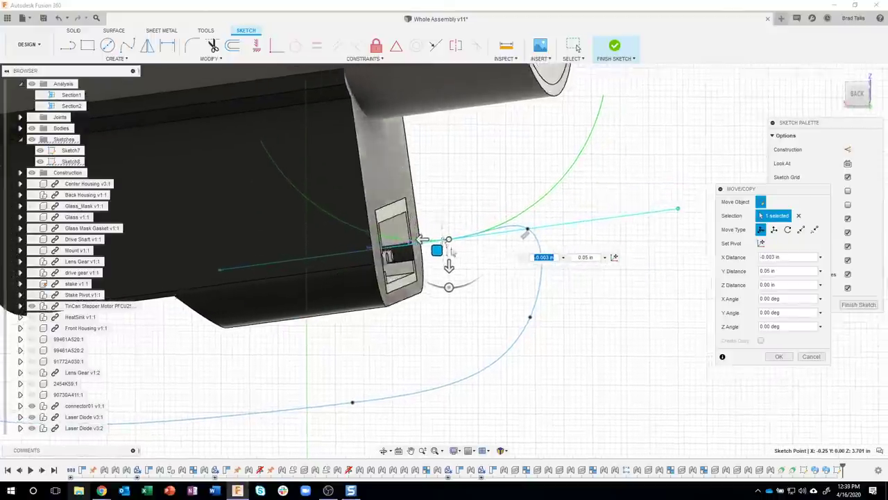
{"action": "middle_click_drag", "start_coordinate": [452, 253], "coordinate": [463, 258], "text": "shift"}
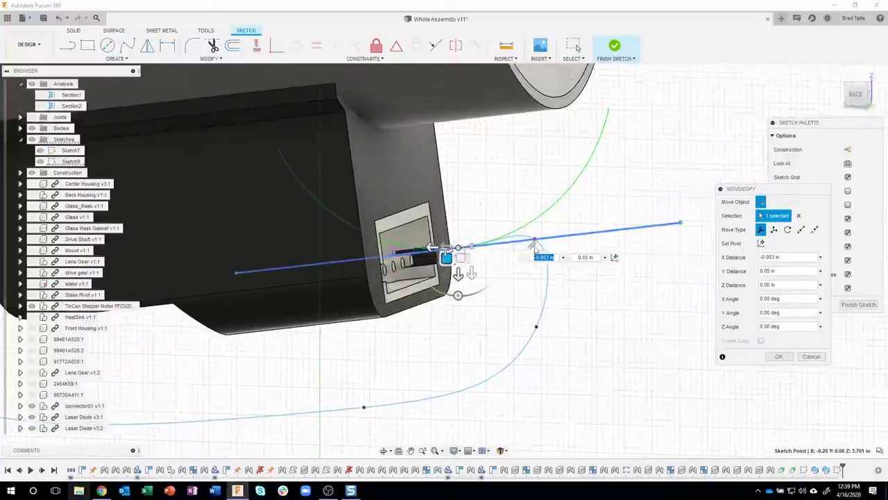
{"action": "middle_click_drag", "start_coordinate": [534, 244], "coordinate": [576, 234], "text": "shift"}
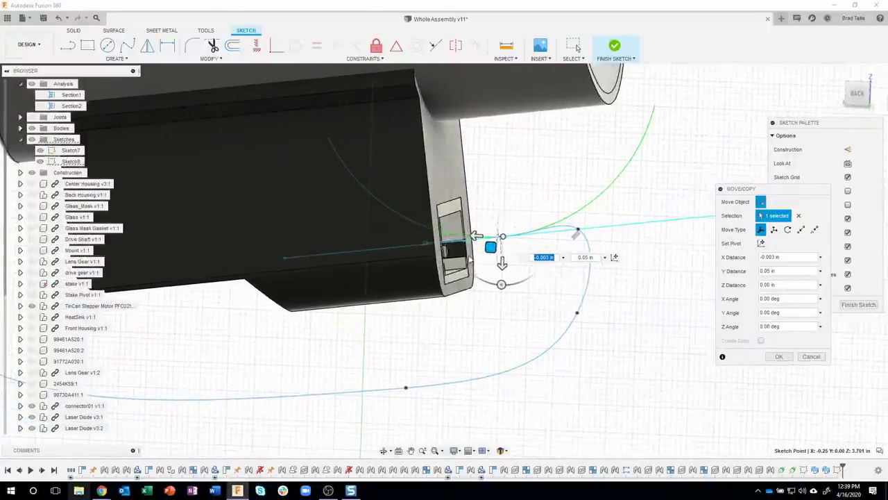
{"action": "middle_click_drag", "start_coordinate": [470, 260], "coordinate": [489, 258], "text": "shift"}
{"action": "left_click_drag", "start_coordinate": [499, 250], "coordinate": [501, 262]}
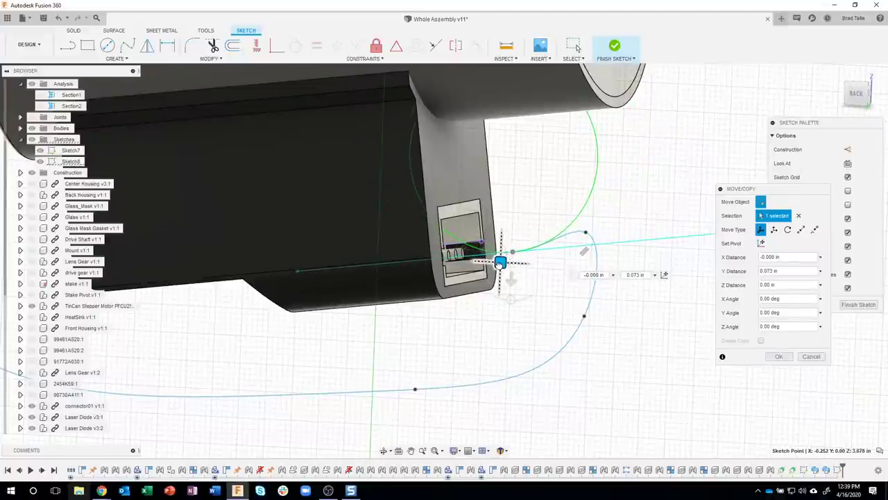
- Move the spline point beside the motor-side end 0.011 in along X and 0.061 in along Y to smooth the bend
{"action": "left_click", "coordinate": [585, 232]}
{"action": "left_click_drag", "start_coordinate": [573, 248], "coordinate": [566, 278]}
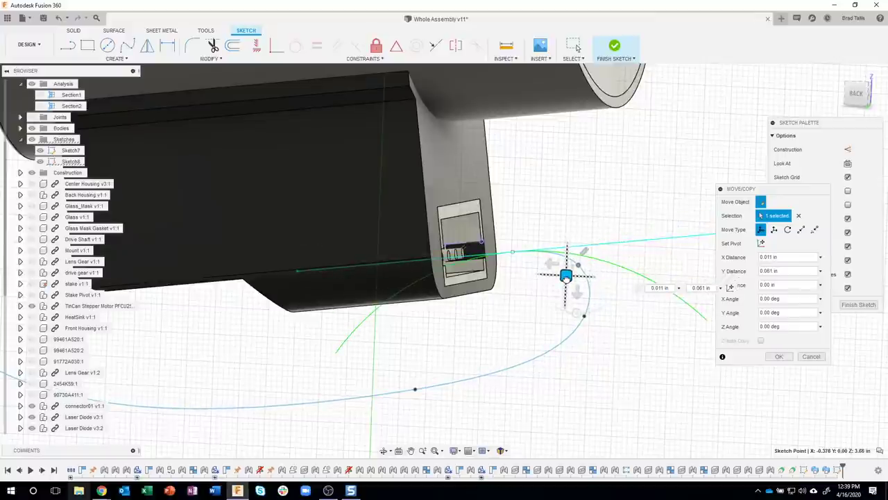
{"action": "left_click", "coordinate": [778, 356]}
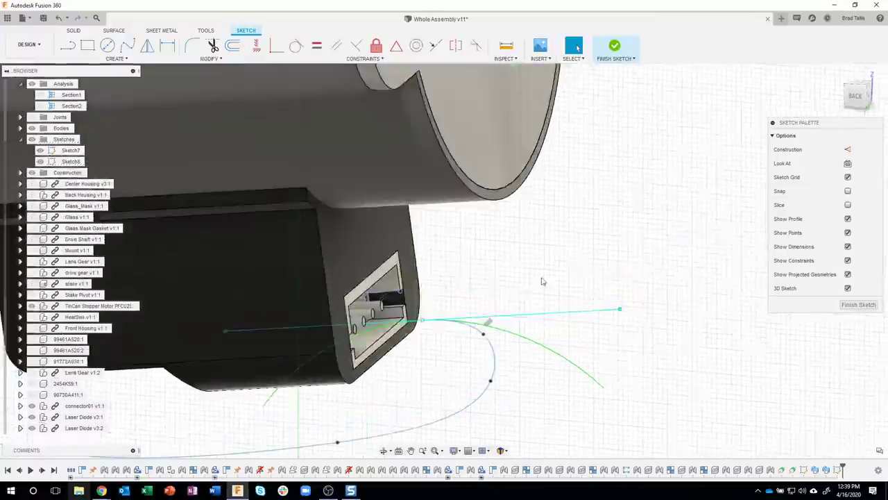
- Finish the spline sketch and rename it "Wire Harness sketch"
{"action": "scroll", "coordinate": [460, 318], "scroll_direction": "down", "scroll_amount": 5}
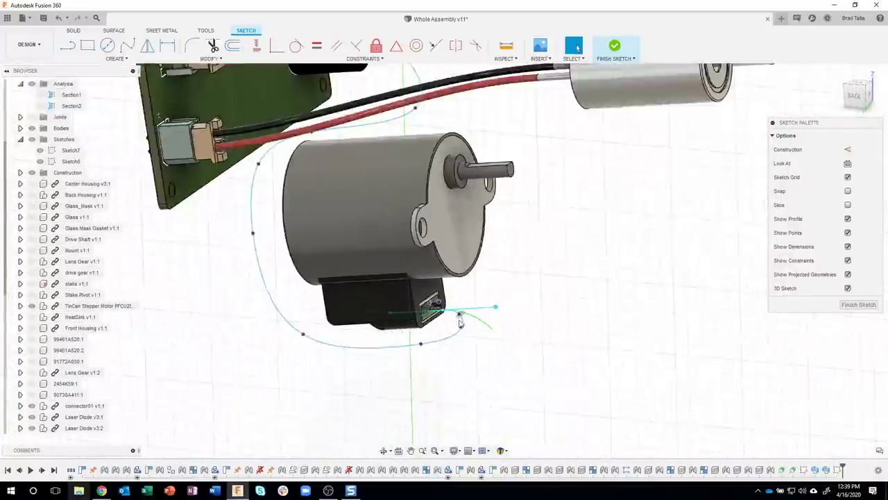
{"action": "mouse_move", "coordinate": [394, 190]}
{"action": "middle_mouse_down", "text": "shift"}
{"action": "mouse_move", "coordinate": [504, 165]}
{"action": "mouse_move", "coordinate": [558, 166]}
{"action": "mouse_move", "coordinate": [506, 136]}
{"action": "mouse_move", "coordinate": [503, 120]}
{"action": "mouse_move", "coordinate": [581, 80]}
{"action": "middle_mouse_up", "text": "shift"}
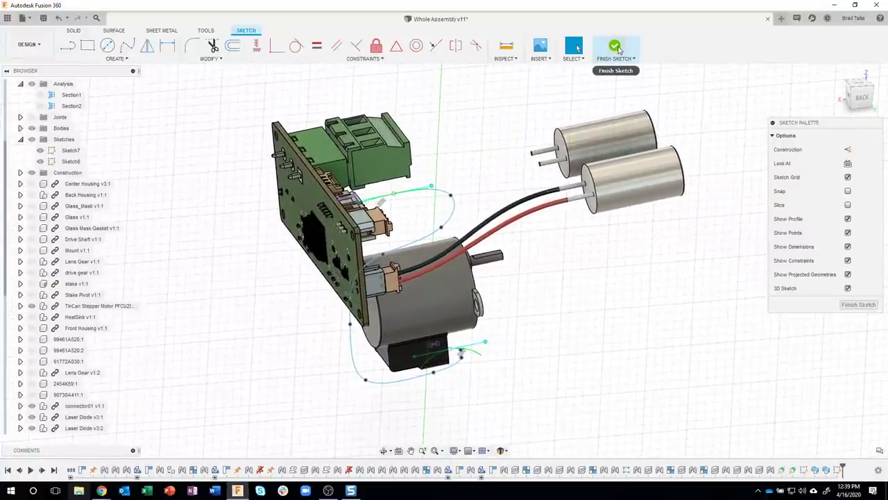
{"action": "left_click", "coordinate": [615, 48]}
{"action": "mouse_move", "coordinate": [523, 100]}
{"action": "middle_mouse_down", "text": "shift"}
{"action": "mouse_move", "coordinate": [524, 126]}
{"action": "mouse_move", "coordinate": [798, 424]}
{"action": "middle_mouse_up", "text": "shift"}
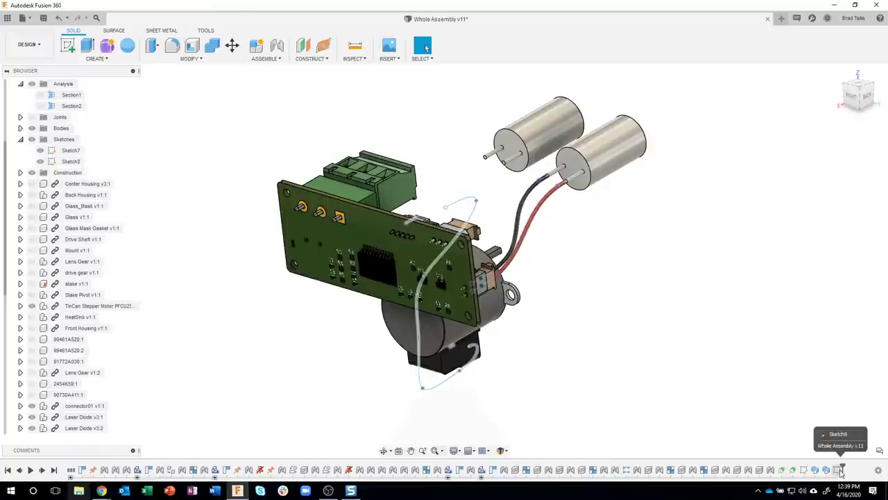
{"action": "right_click", "coordinate": [840, 470]}
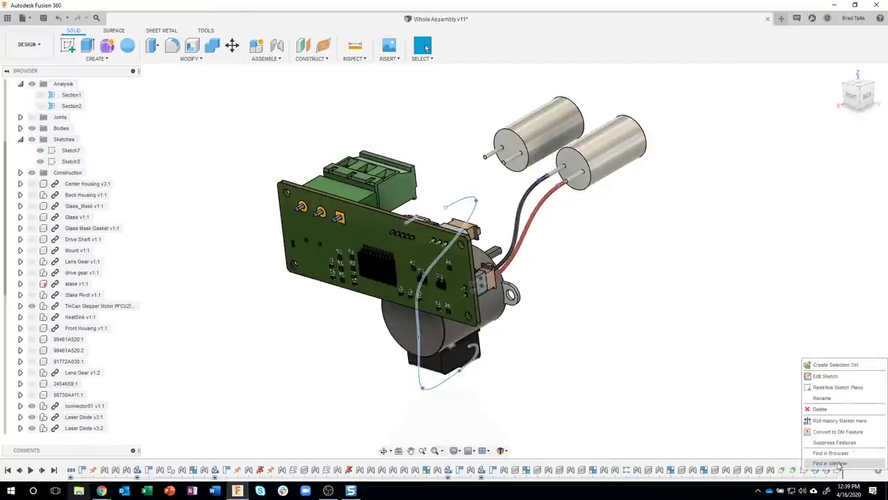
{"action": "left_click", "coordinate": [823, 398]}
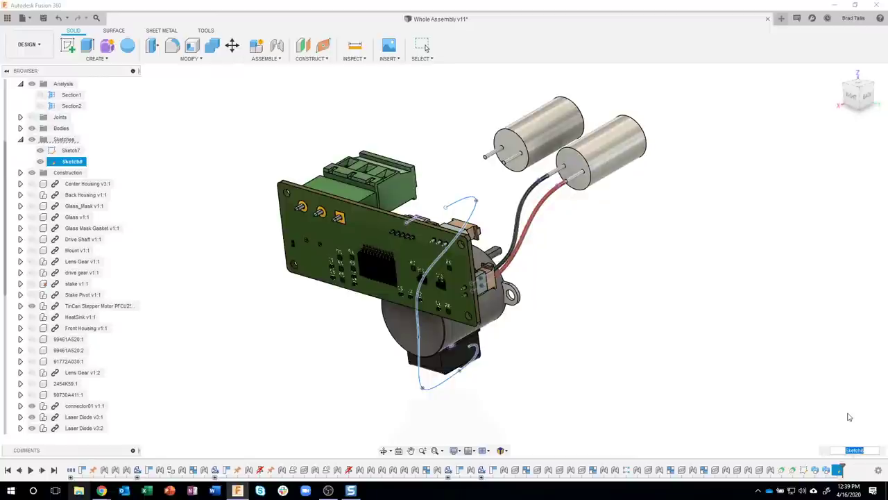
{"action": "type", "text": "Wire Harness s"}
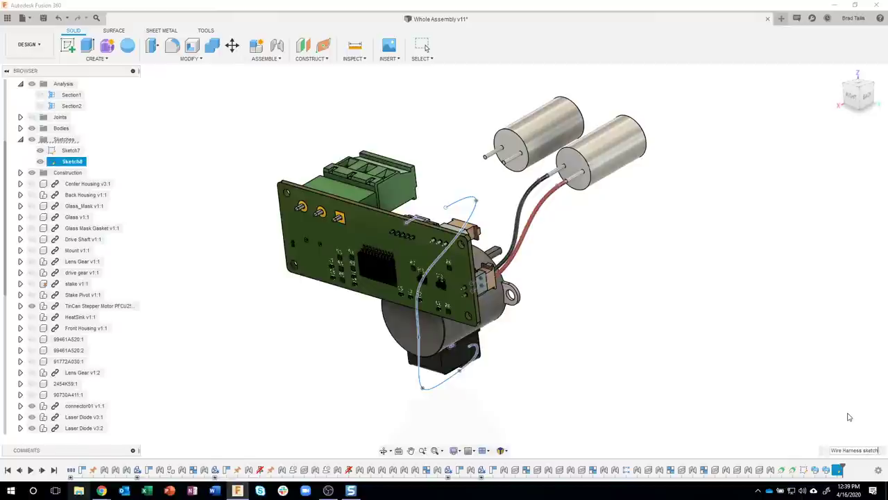
{"action": "key", "text": "Return"}
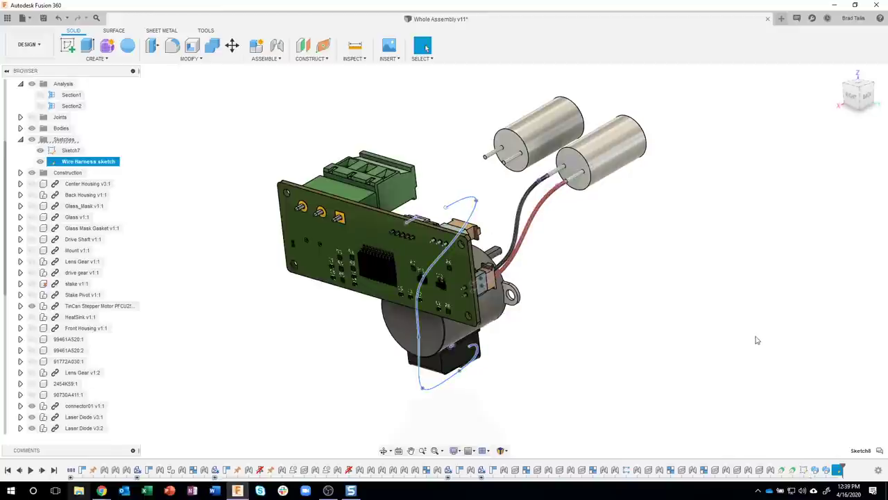
{"action": "left_click", "coordinate": [757, 340]}
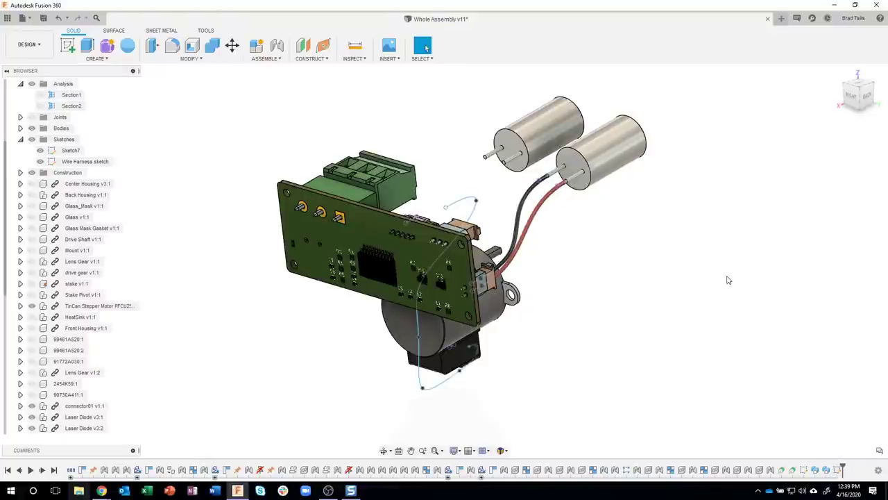
- Start a construction plane along the wire harness spline and slide it to the board-side end at proportional distance 1.00
{"action": "middle_click_drag", "start_coordinate": [728, 280], "coordinate": [434, 117], "text": "shift"}
{"action": "scroll", "coordinate": [447, 170], "scroll_direction": "up", "scroll_amount": 2}
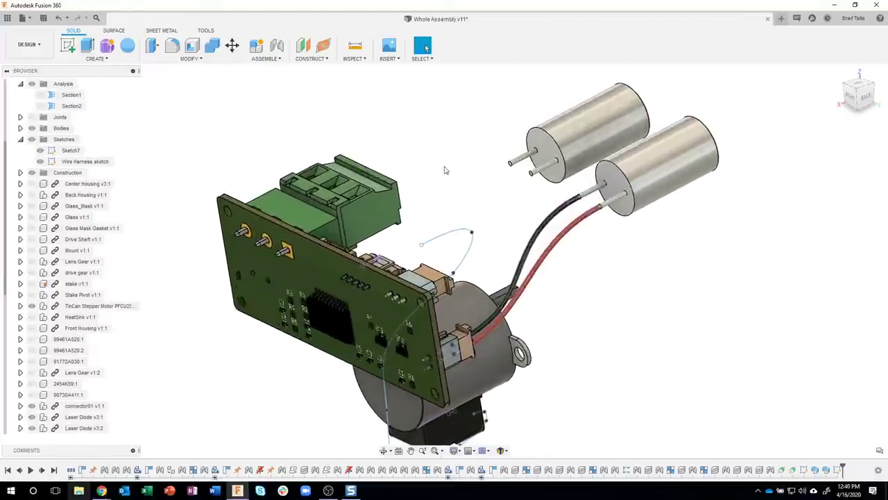
{"action": "scroll", "coordinate": [445, 170], "scroll_direction": "up", "scroll_amount": 3}
{"action": "middle_click_drag", "start_coordinate": [391, 274], "coordinate": [469, 231], "text": "shift"}
{"action": "middle_click_drag", "start_coordinate": [487, 176], "coordinate": [379, 83], "text": "shift"}
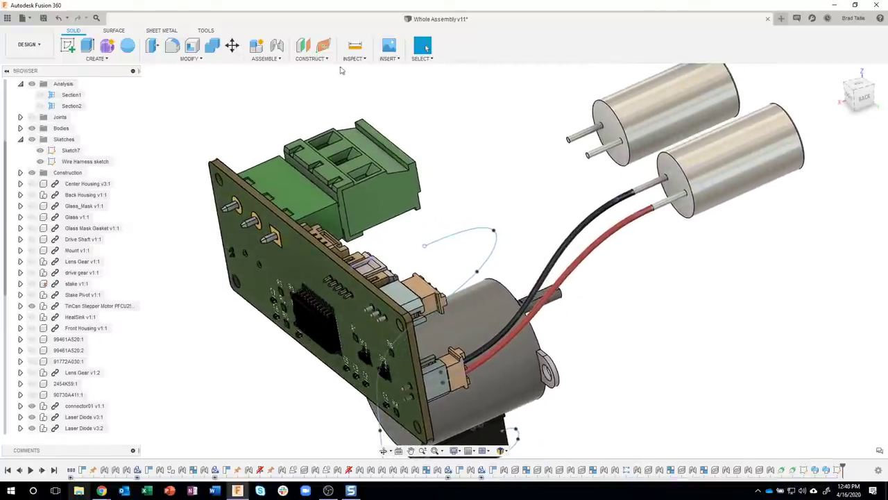
{"action": "left_click", "coordinate": [323, 61]}
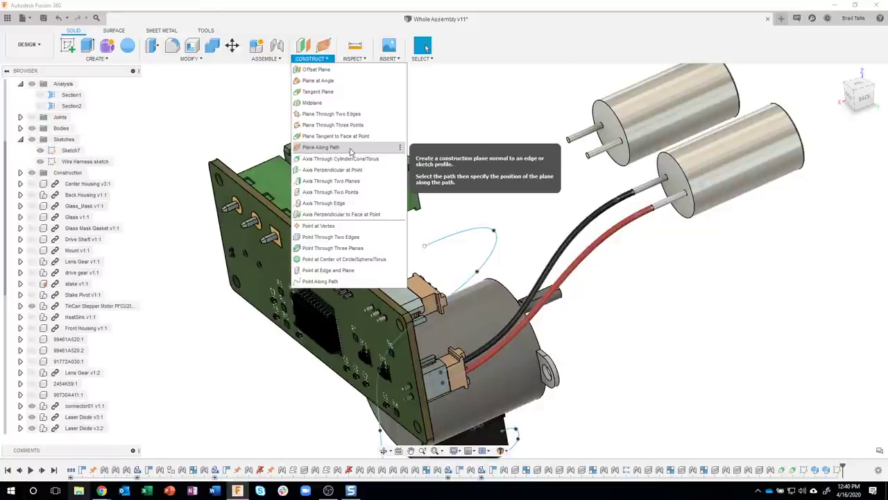
{"action": "left_click", "coordinate": [321, 147]}
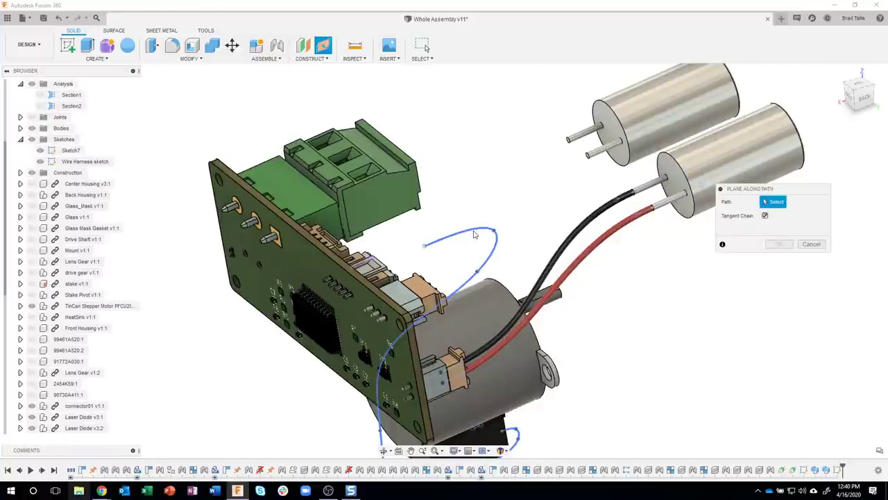
{"action": "left_click", "coordinate": [474, 235]}
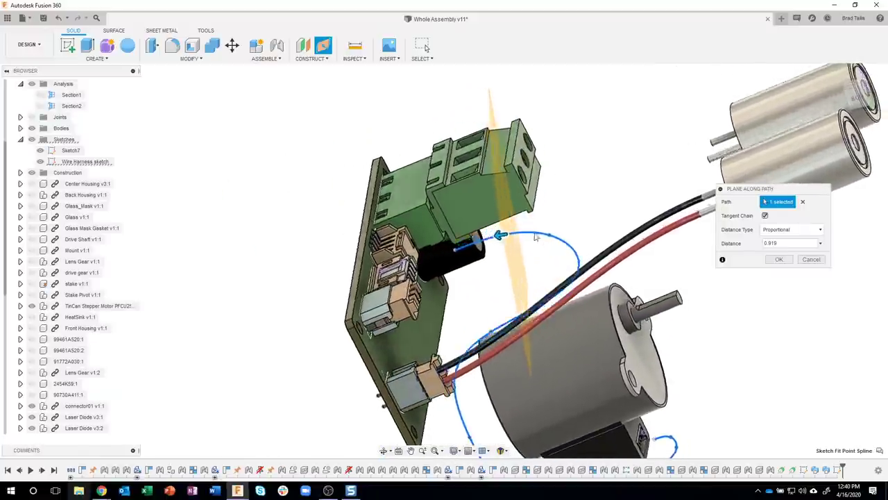
{"action": "middle_click_drag", "start_coordinate": [506, 237], "coordinate": [480, 239], "text": "shift"}
{"action": "left_click_drag", "start_coordinate": [461, 237], "coordinate": [410, 258]}
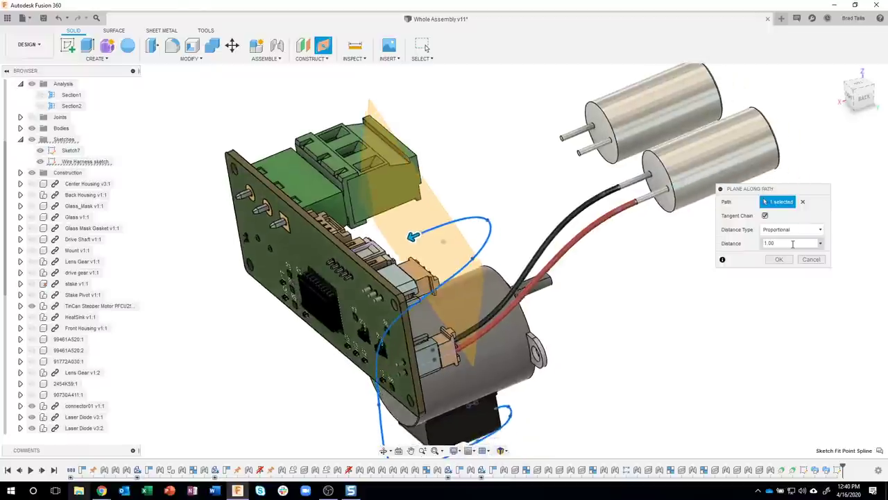
- Try placing the plane at proportional distance 0.5 and at a physical distance of 1 in along the spline
{"action": "left_click_drag", "start_coordinate": [788, 242], "coordinate": [758, 245]}
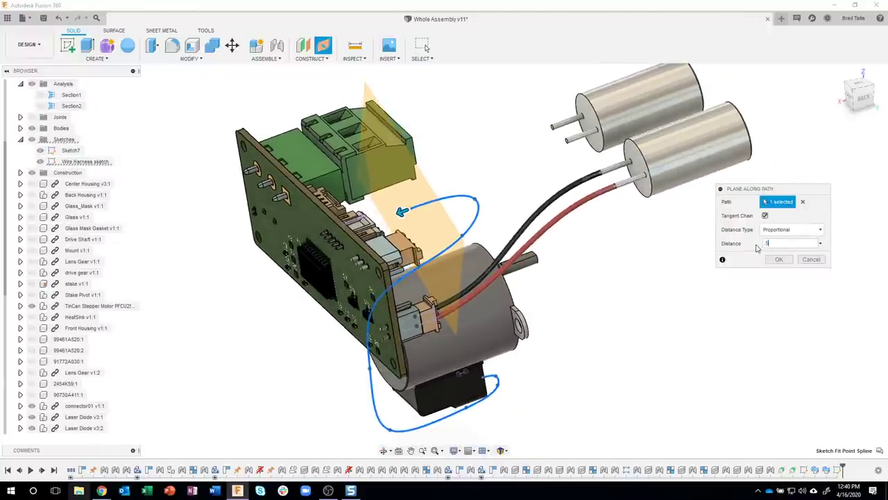
{"action": "type", "text": ".5"}
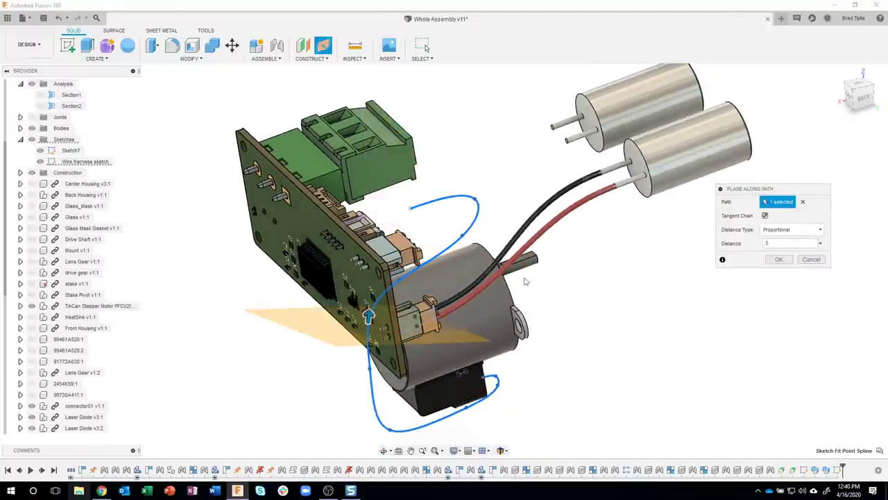
{"action": "middle_click_drag", "start_coordinate": [509, 370], "coordinate": [455, 300], "text": "shift"}
{"action": "left_click", "coordinate": [791, 229]}
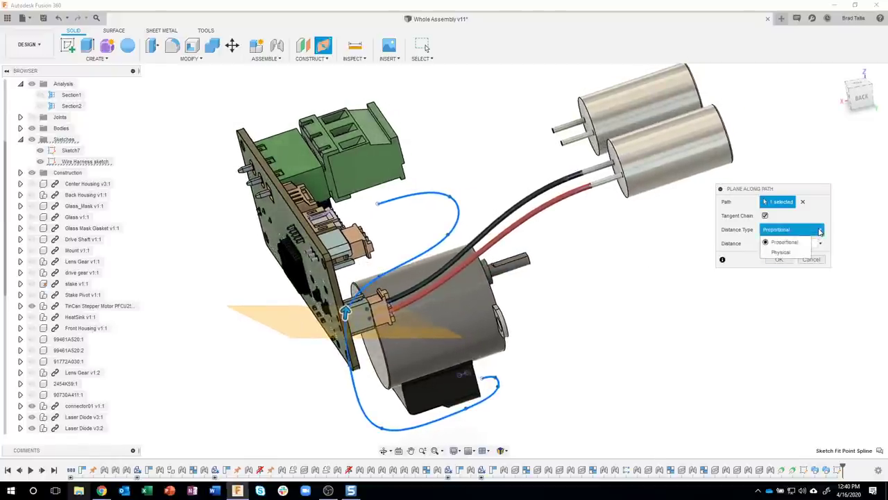
{"action": "left_click", "coordinate": [791, 252]}
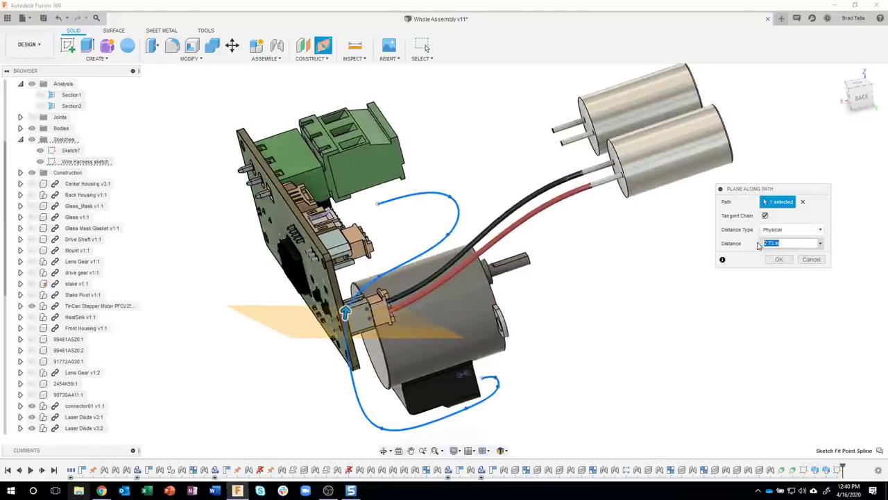
{"action": "type", "text": "1"}
{"action": "middle_click_drag", "start_coordinate": [530, 383], "coordinate": [510, 369], "text": "shift"}
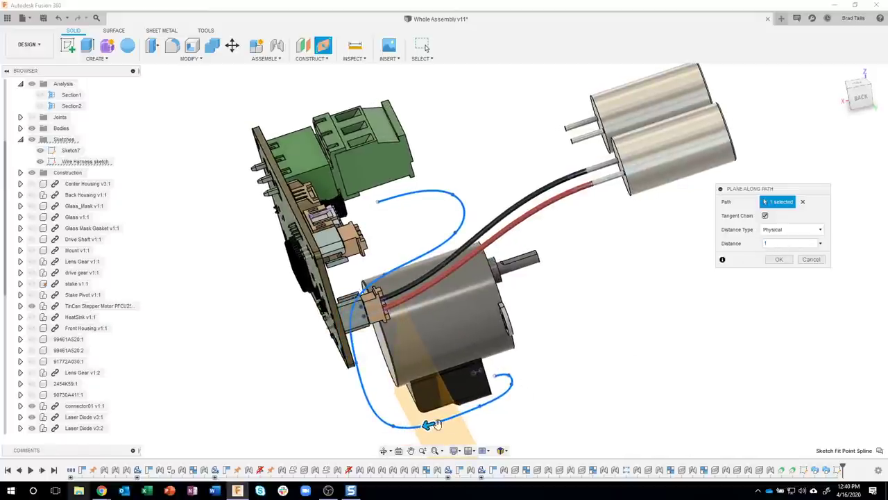
- Switch the plane back to proportional distance and create it at the spline's board-side end, distance 1.00
{"action": "left_click", "coordinate": [788, 231]}
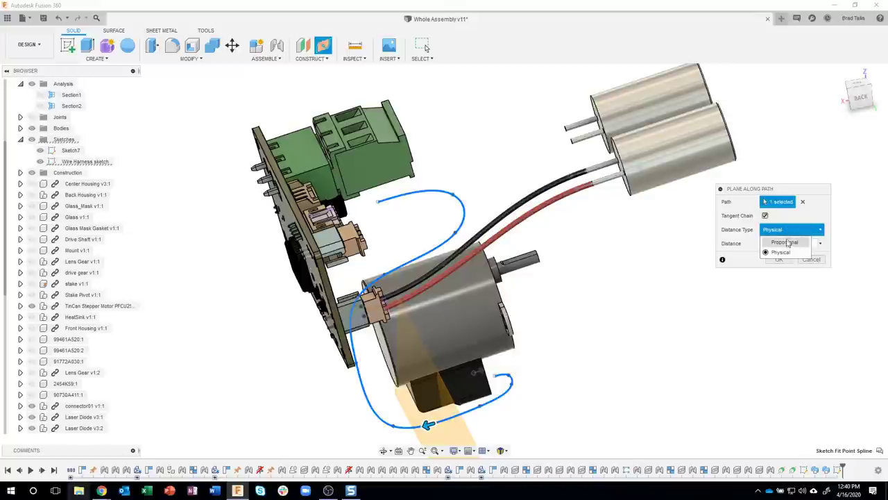
{"action": "left_click", "coordinate": [784, 242]}
{"action": "middle_click_drag", "start_coordinate": [611, 357], "coordinate": [590, 344], "text": "shift"}
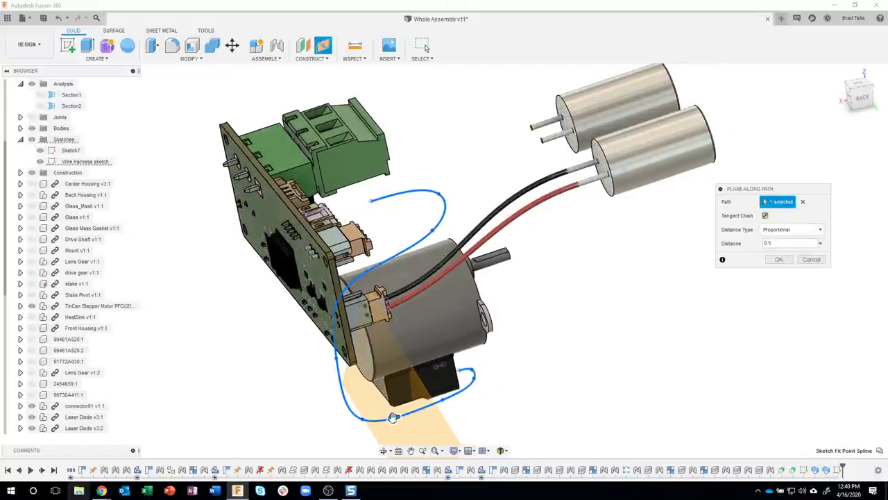
{"action": "left_click_drag", "start_coordinate": [390, 419], "coordinate": [411, 375]}
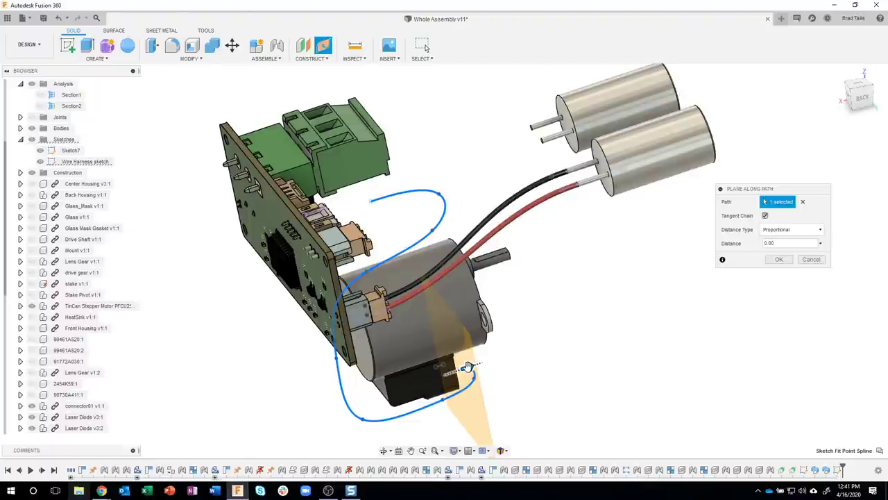
{"action": "left_click_drag", "start_coordinate": [468, 367], "coordinate": [355, 208]}
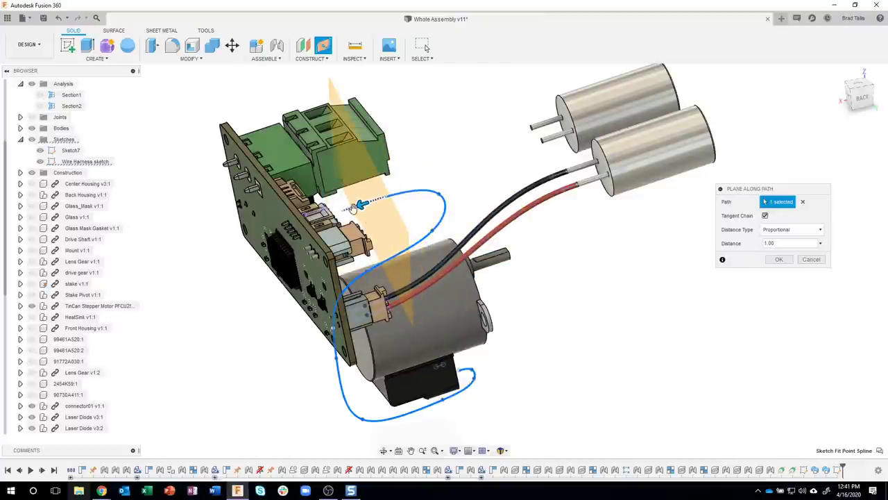
{"action": "middle_click_drag", "start_coordinate": [470, 220], "coordinate": [430, 213], "text": "shift"}
{"action": "left_click", "coordinate": [777, 261]}
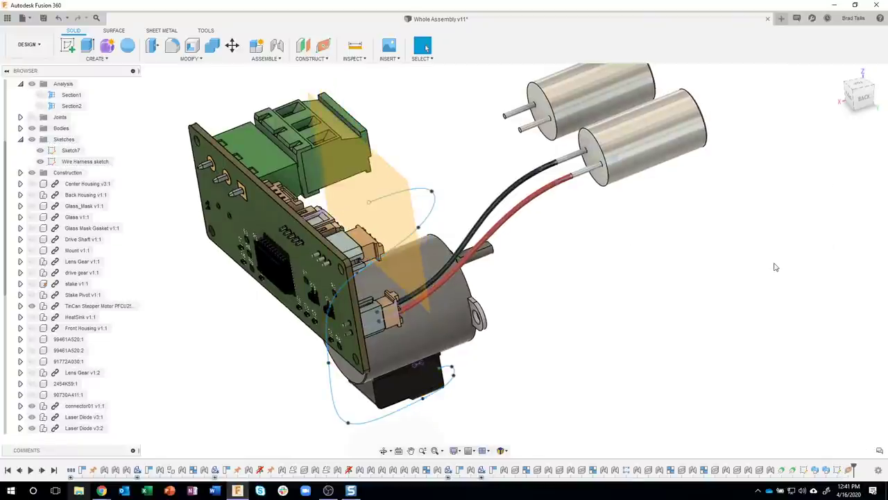
- Create a sketch on the new construction plane at the board-side end of the spline
{"action": "middle_click_drag", "start_coordinate": [773, 266], "coordinate": [357, 171], "text": "shift"}
{"action": "scroll", "coordinate": [389, 177], "scroll_direction": "up", "scroll_amount": 3}
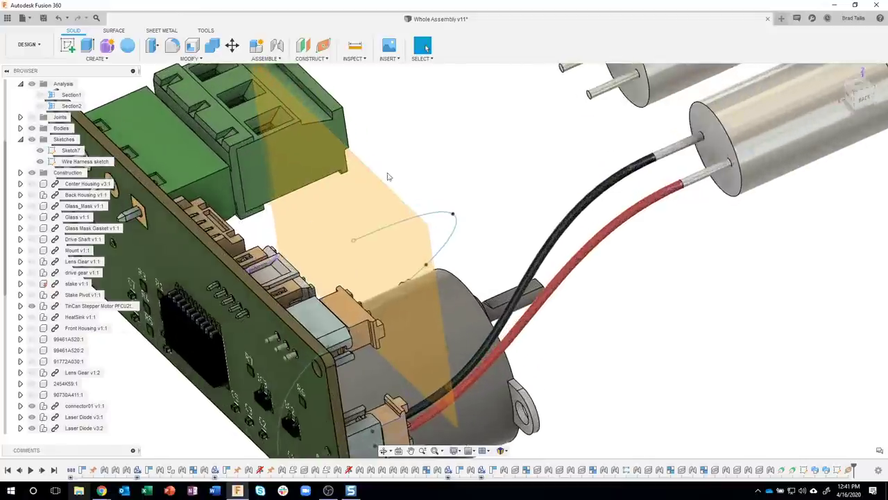
{"action": "scroll", "coordinate": [389, 176], "scroll_direction": "up", "scroll_amount": 2}
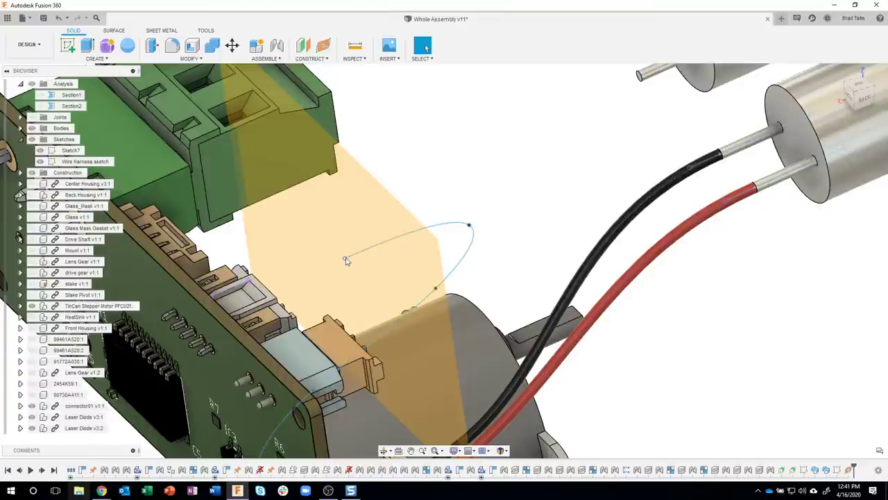
{"action": "key", "text": "Return"}
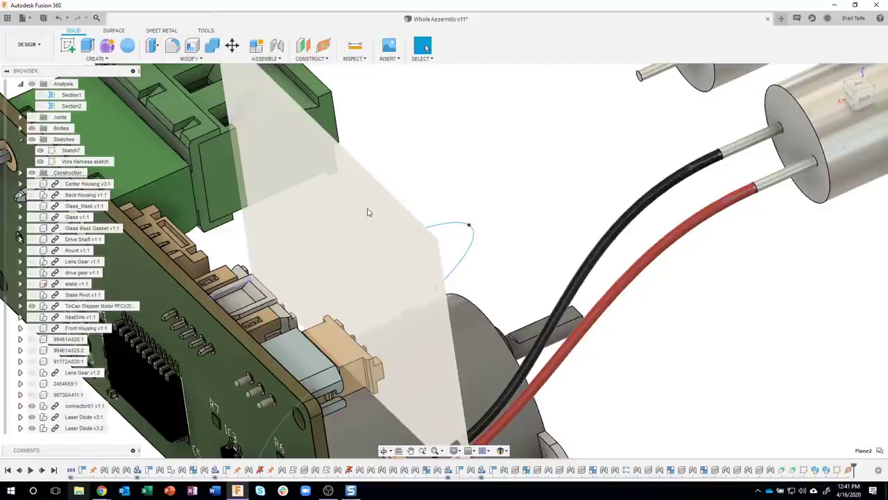
{"action": "left_click", "coordinate": [368, 212]}
{"action": "right_click", "coordinate": [369, 212]}
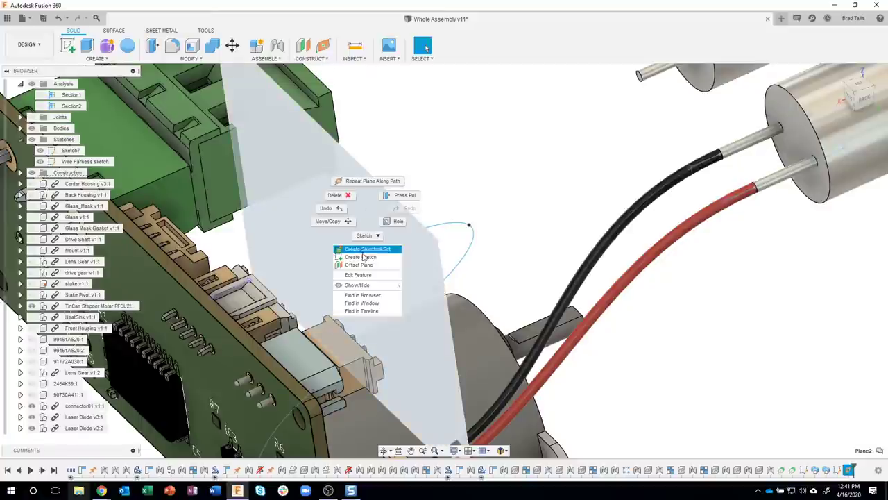
{"action": "left_click", "coordinate": [362, 260]}
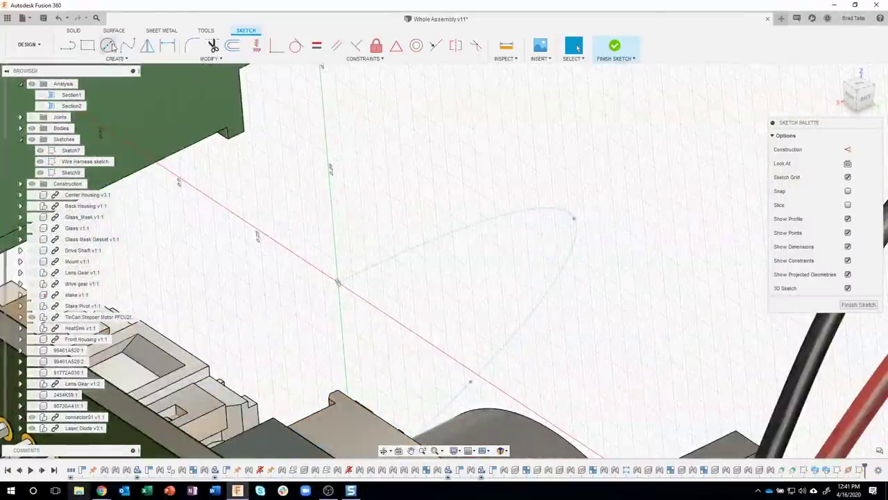
- Draw a circle with a diameter of 0.05 in centred on the spline's end point
{"action": "left_click", "coordinate": [338, 283]}
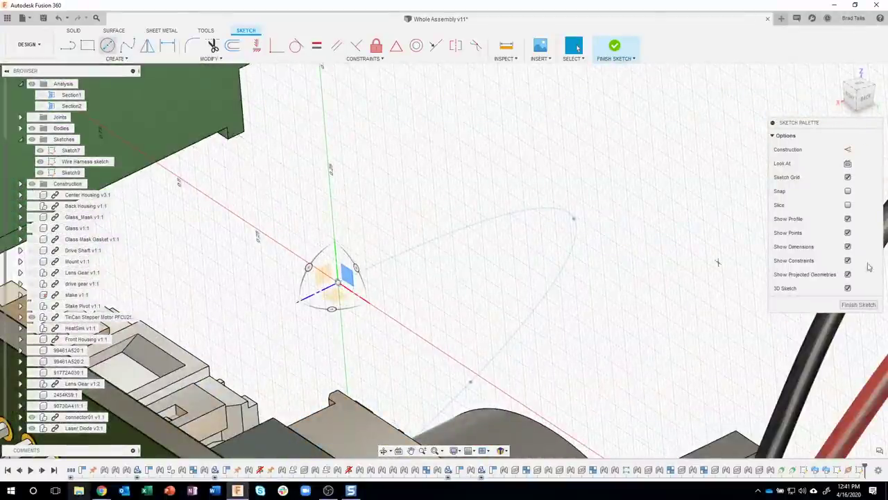
{"action": "key", "text": "c"}
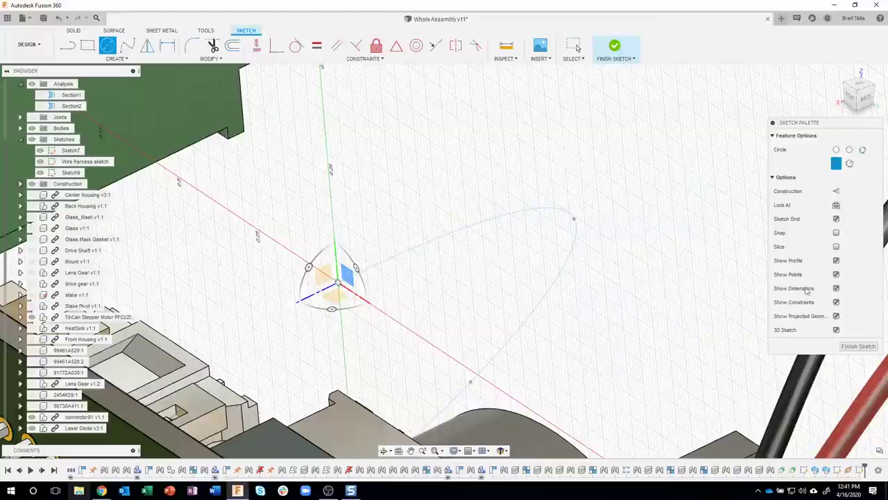
{"action": "left_click", "coordinate": [340, 286]}
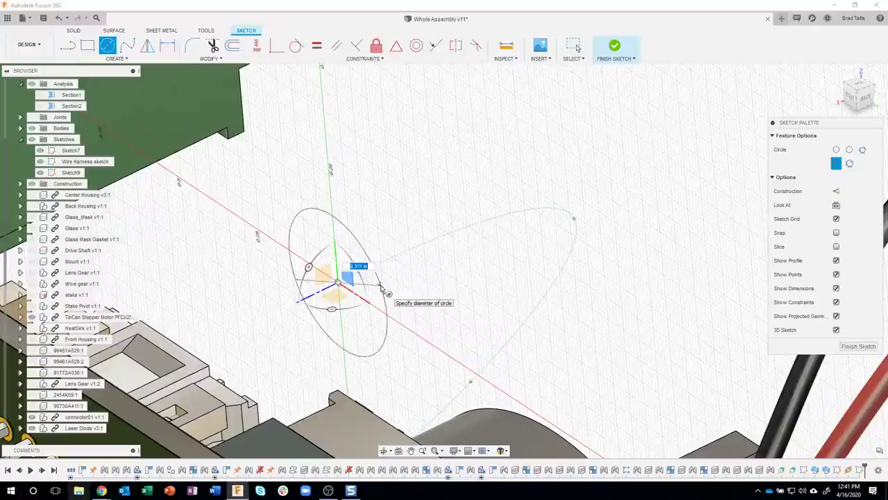
{"action": "key", "text": "Tab"}
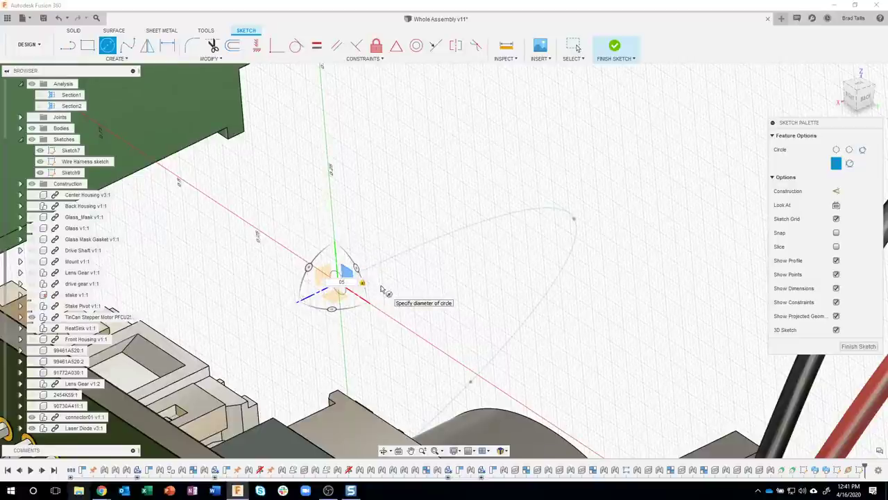
{"action": "key", "text": "Return"}
{"action": "key", "text": "Escape"}
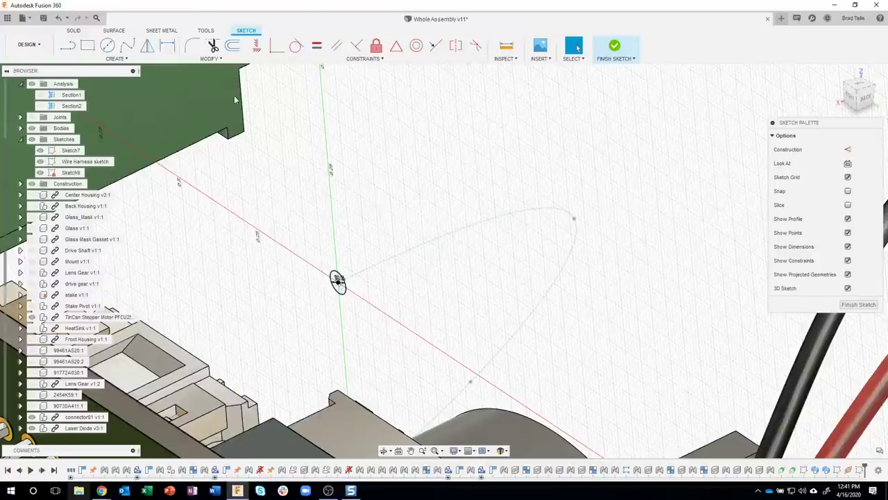
- Set up a rectangular pattern of the circle along the red axis, symmetric in direction, with a quantity of 5
{"action": "left_click", "coordinate": [116, 58]}
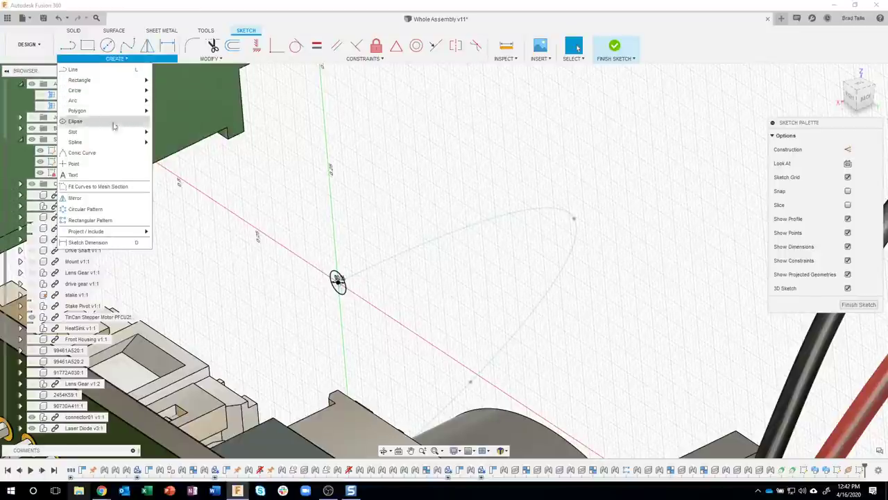
{"action": "left_click", "coordinate": [94, 222]}
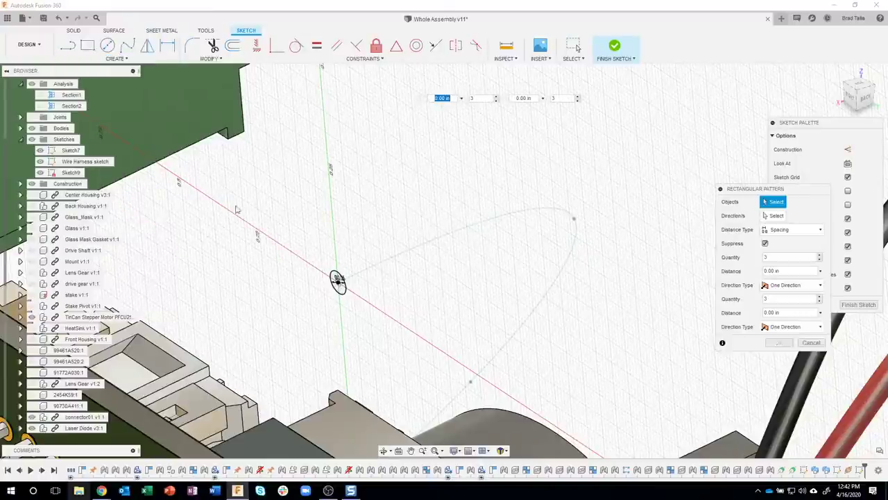
{"action": "left_click", "coordinate": [346, 297]}
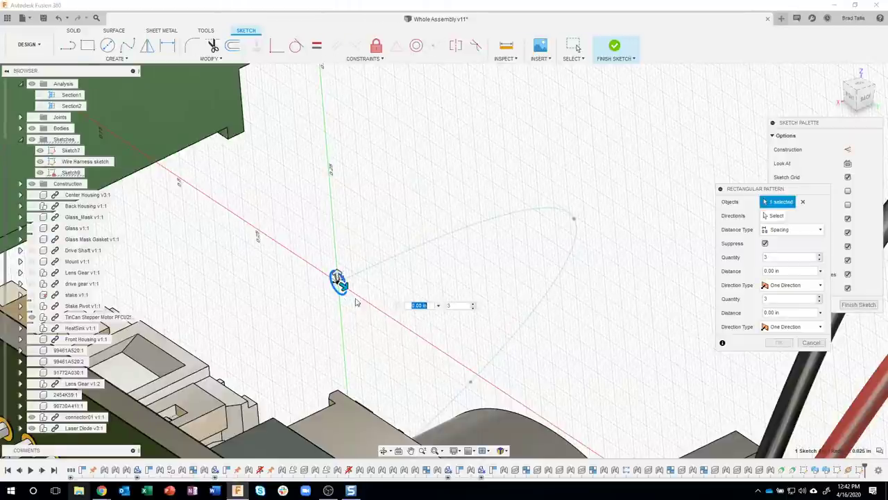
{"action": "left_click_drag", "start_coordinate": [344, 286], "coordinate": [378, 306]}
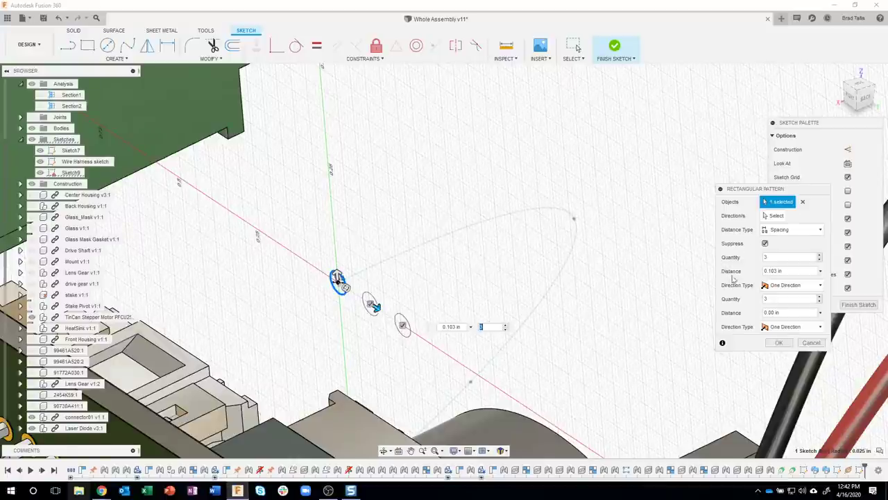
{"action": "left_click", "coordinate": [803, 285]}
{"action": "left_click", "coordinate": [790, 299]}
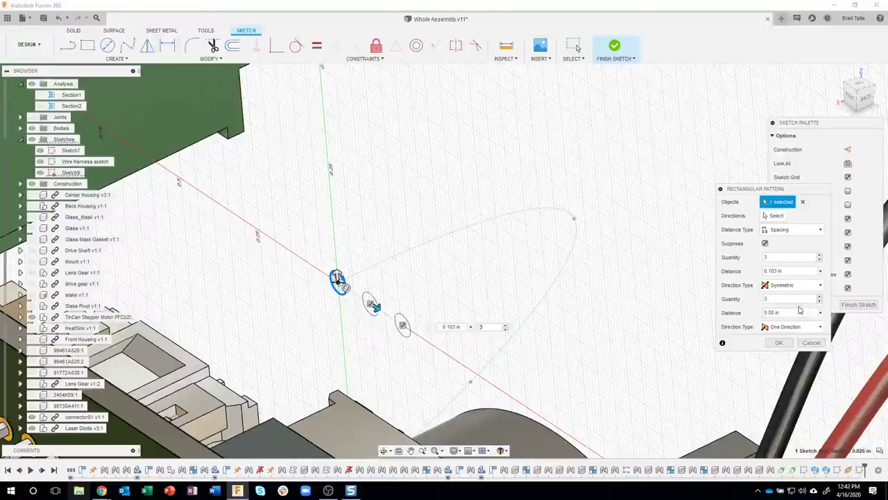
{"action": "mouse_move", "coordinate": [377, 306]}
{"action": "left_mouse_down"}
{"action": "mouse_move", "coordinate": [367, 301]}
{"action": "mouse_move", "coordinate": [375, 303]}
{"action": "left_mouse_up"}
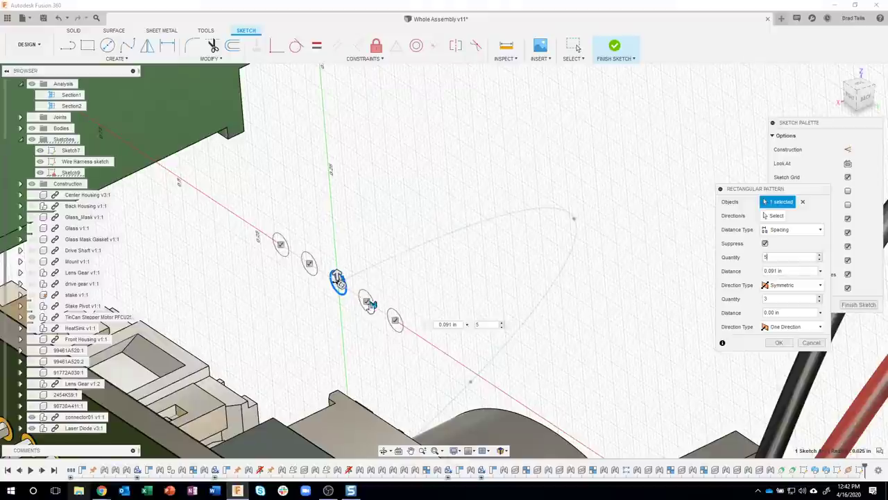
- Set the circle pattern's spacing to 0.05 in so the neighbouring wire profiles touch
{"action": "mouse_move", "coordinate": [371, 306]}
{"action": "left_mouse_down"}
{"action": "mouse_move", "coordinate": [357, 294]}
{"action": "mouse_move", "coordinate": [374, 305]}
{"action": "mouse_move", "coordinate": [366, 300]}
{"action": "left_mouse_up"}
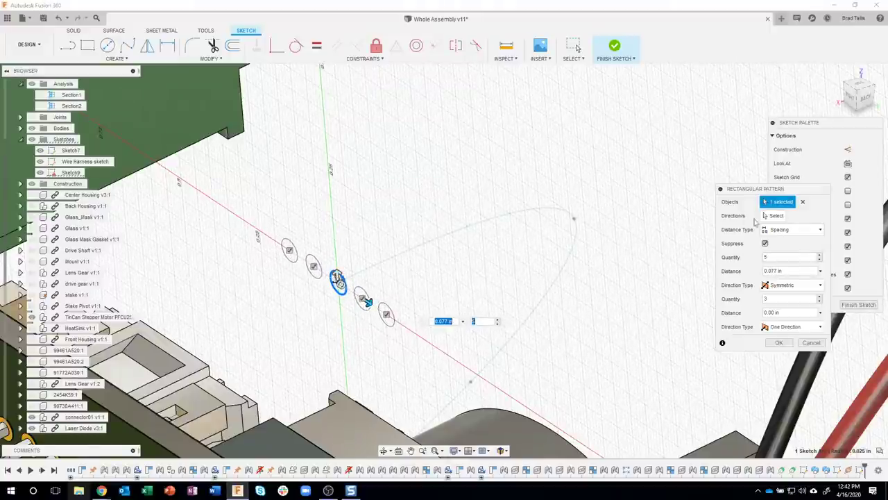
{"action": "left_click", "coordinate": [786, 271]}
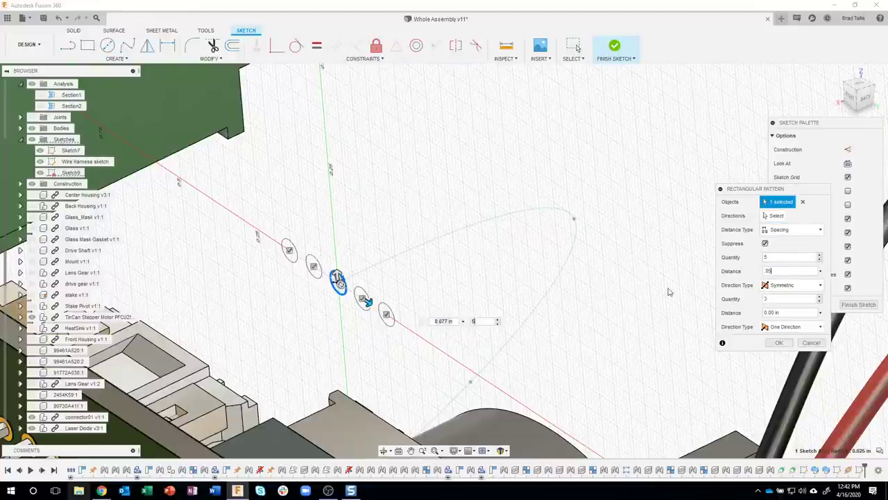
{"action": "type", "text": ".05"}
{"action": "key", "text": "Return"}
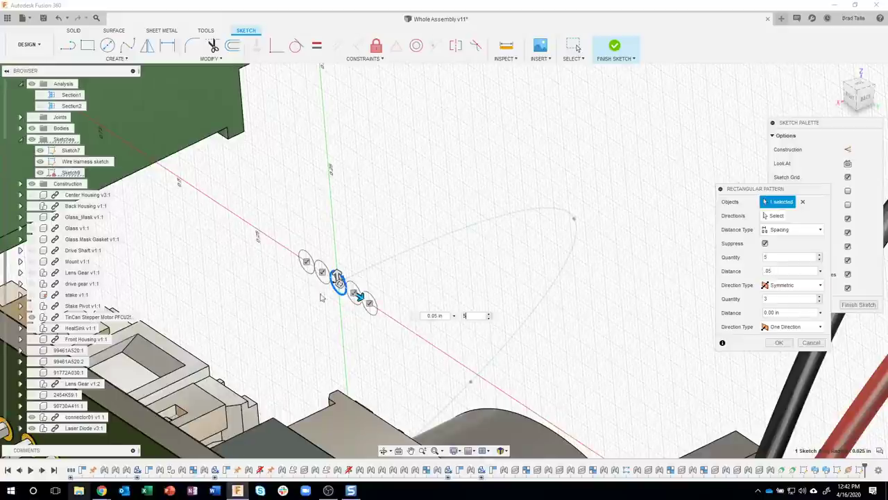
- Apply the five-circle rectangular pattern and finish the wire profile sketch
{"action": "scroll", "coordinate": [317, 298], "scroll_direction": "up", "scroll_amount": 5}
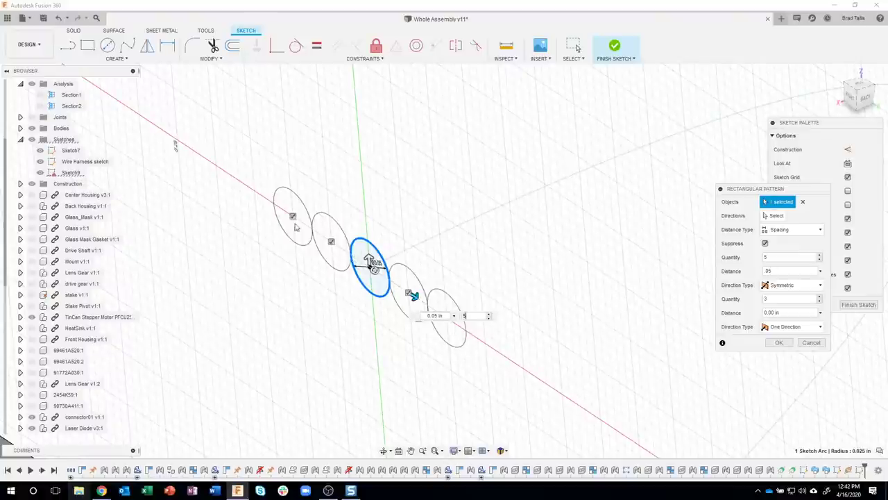
{"action": "scroll", "coordinate": [396, 276], "scroll_direction": "down", "scroll_amount": 8}
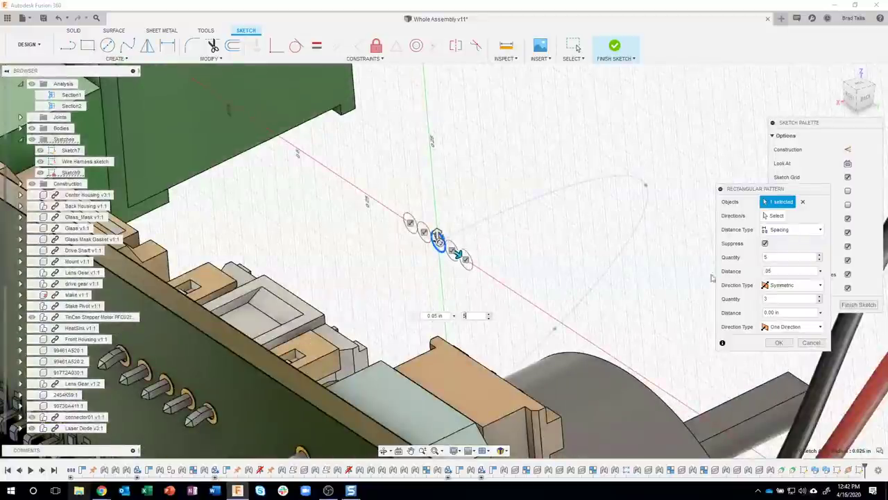
{"action": "left_click", "coordinate": [778, 343]}
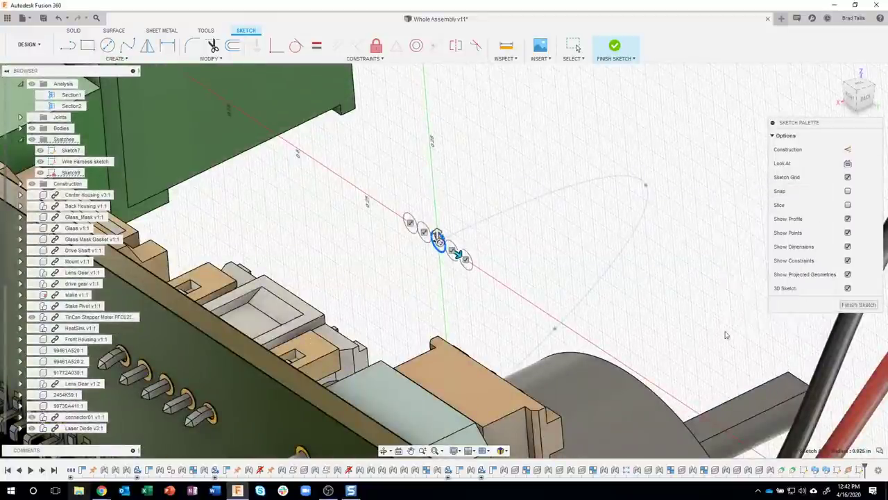
{"action": "left_click", "coordinate": [858, 304]}
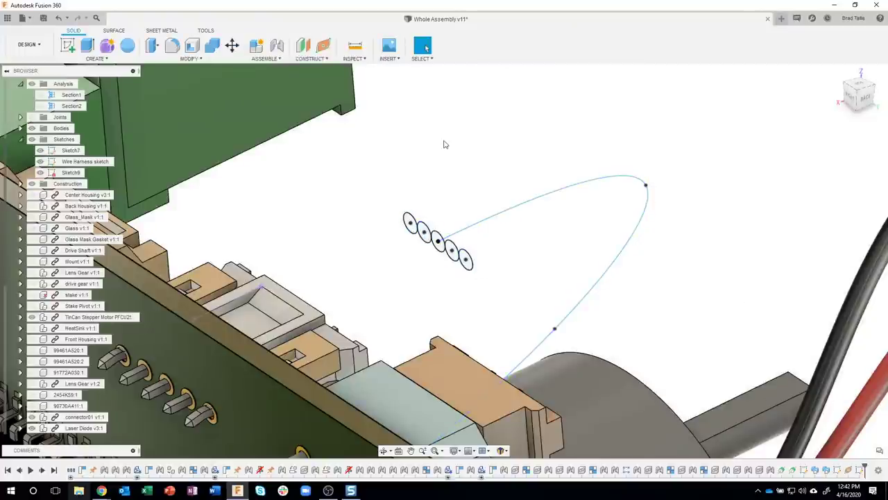
- Set up a single-path sweep with all five wire circles as its profiles
{"action": "middle_click_drag", "start_coordinate": [444, 144], "coordinate": [131, 75], "text": "shift"}
{"action": "left_click", "coordinate": [96, 58]}
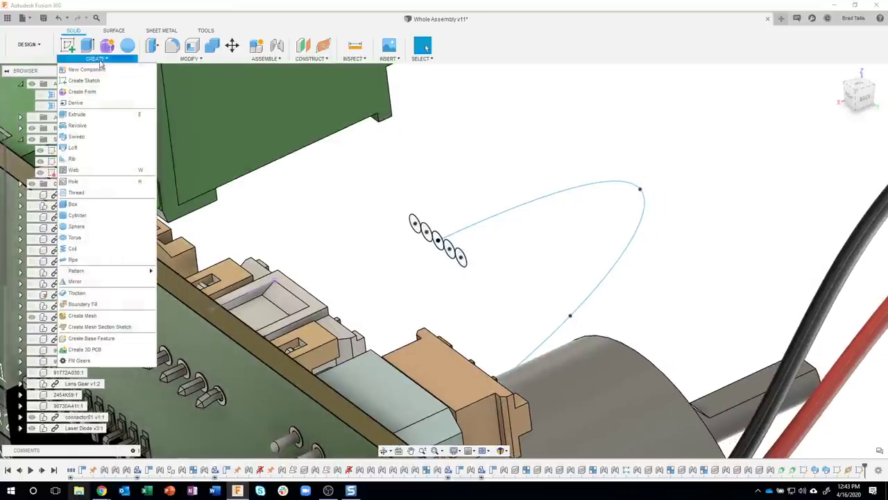
{"action": "left_click", "coordinate": [88, 136]}
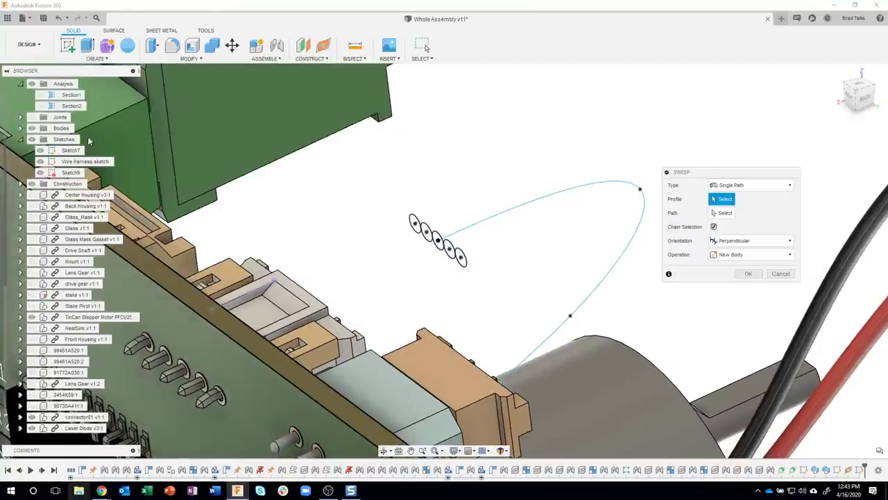
{"action": "scroll", "coordinate": [412, 229], "scroll_direction": "up", "scroll_amount": 3}
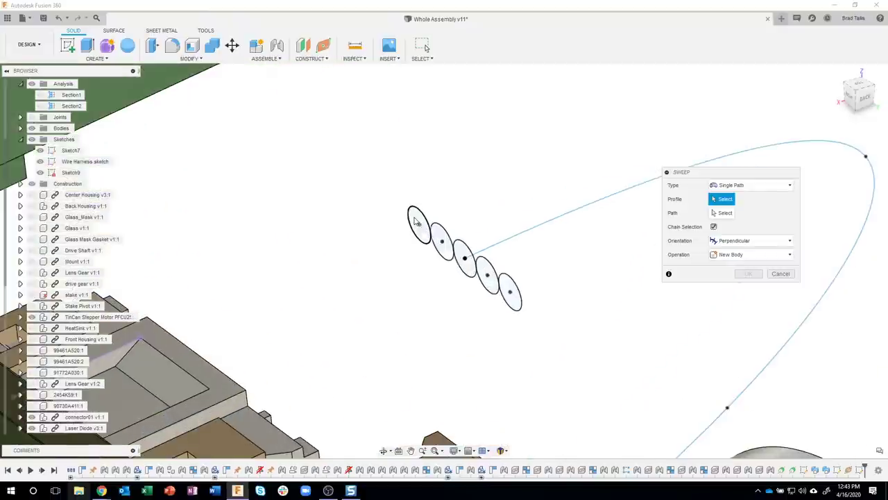
{"action": "left_click", "coordinate": [416, 223]}
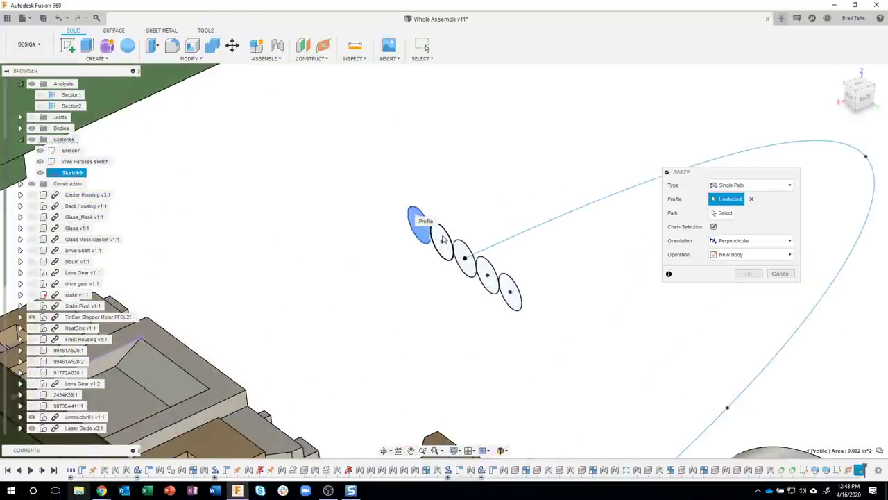
{"action": "left_click", "coordinate": [445, 240]}
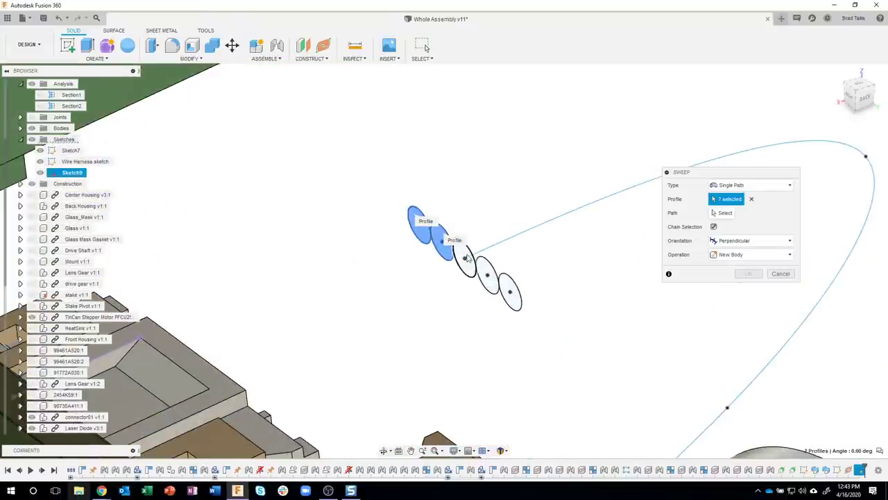
{"action": "left_click", "coordinate": [468, 265]}
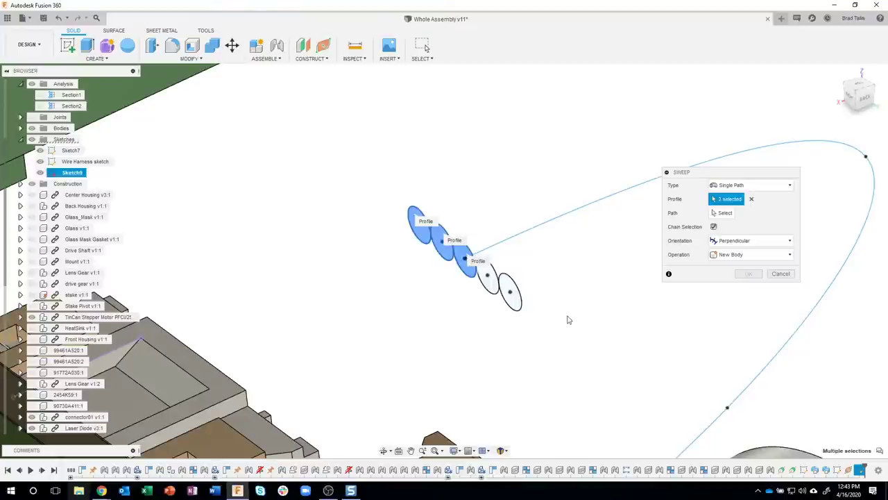
{"action": "left_click", "coordinate": [751, 199]}
{"action": "left_click_drag", "start_coordinate": [374, 177], "coordinate": [553, 333]}
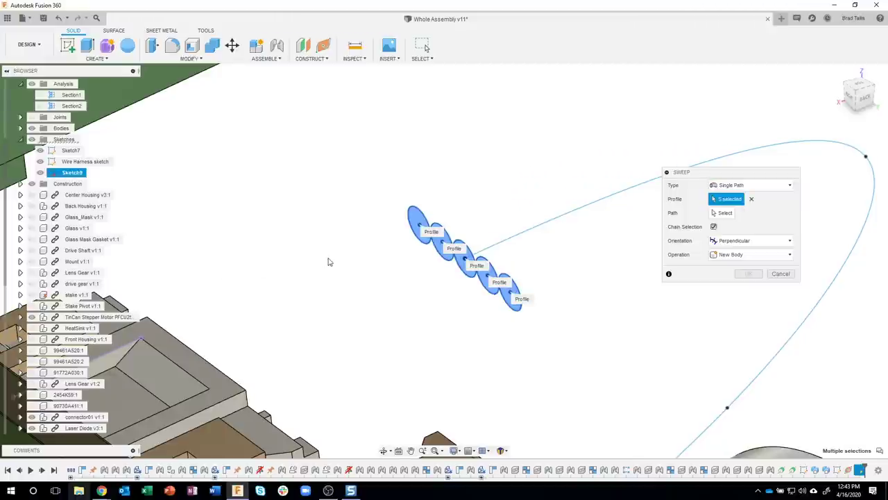
- Try to sweep the five circles along the wire harness spline, and cancel the sweep
{"action": "scroll", "coordinate": [330, 262], "scroll_direction": "down", "scroll_amount": 4}
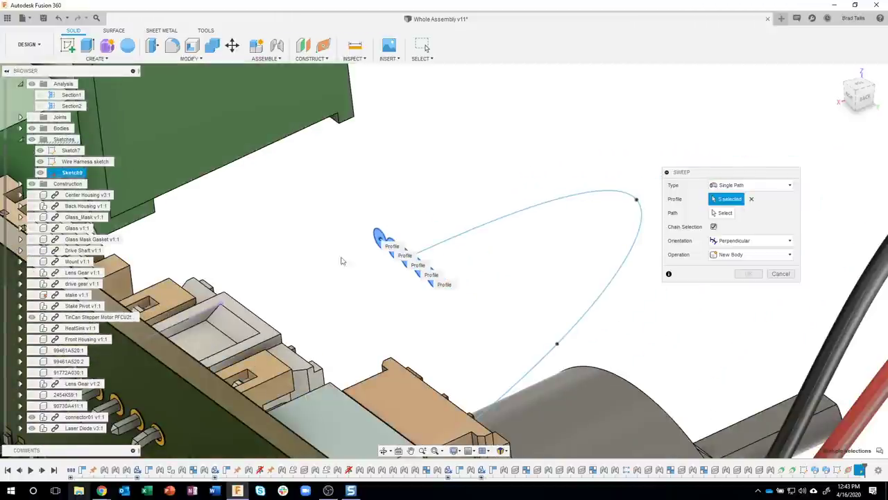
{"action": "left_click", "coordinate": [716, 213]}
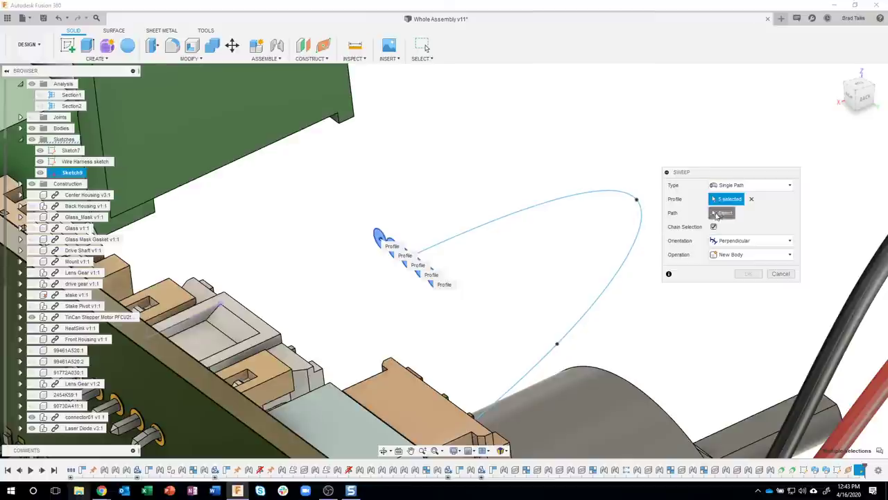
{"action": "left_click", "coordinate": [512, 229]}
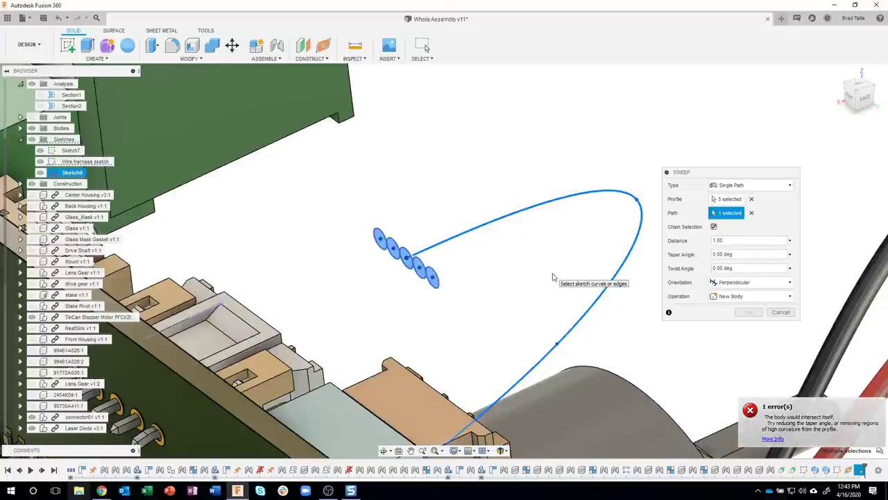
{"action": "scroll", "coordinate": [553, 276], "scroll_direction": "down", "scroll_amount": 2}
{"action": "scroll", "coordinate": [553, 276], "scroll_direction": "down", "scroll_amount": 1}
{"action": "middle_click_drag", "start_coordinate": [553, 276], "coordinate": [535, 254]}
{"action": "middle_click_drag", "start_coordinate": [754, 414], "coordinate": [631, 277], "text": "shift"}
{"action": "left_click", "coordinate": [779, 311]}
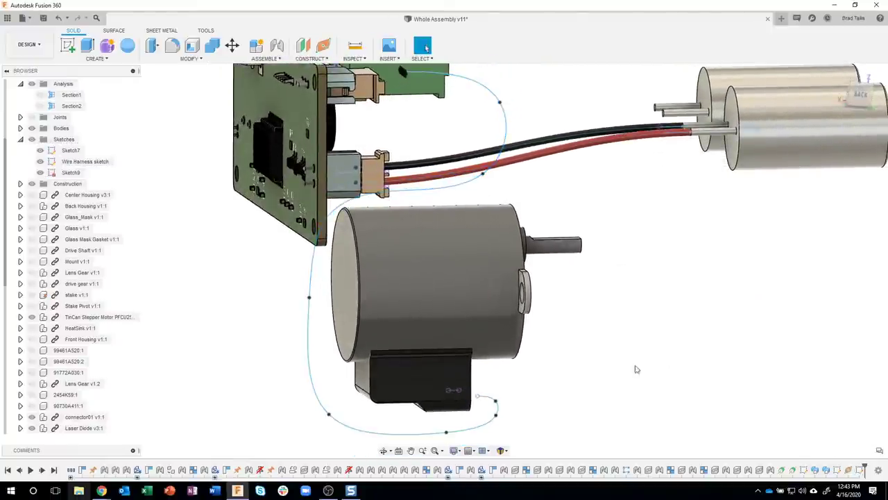
- Edit the Wire Harness sketch and move the spline point at the bend beside the motor connector by -0.028 in in X and 0.084 in in Y
{"action": "double_click", "coordinate": [846, 470]}
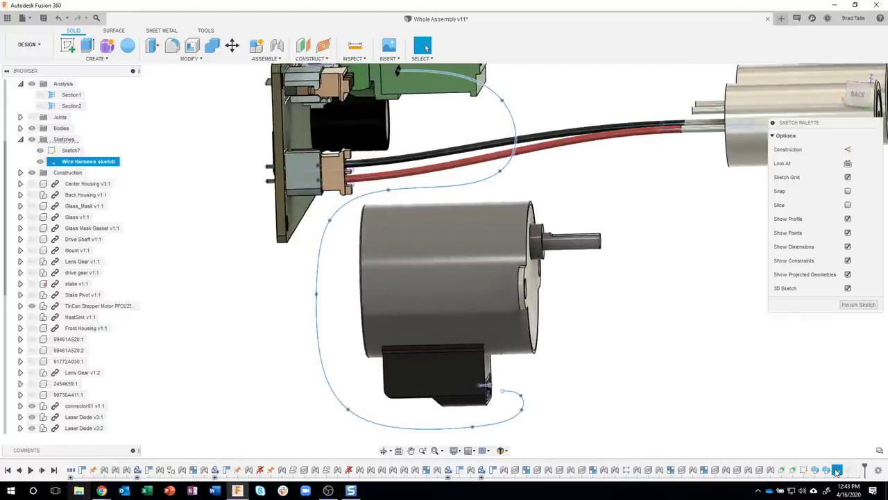
{"action": "scroll", "coordinate": [555, 389], "scroll_direction": "up", "scroll_amount": 5}
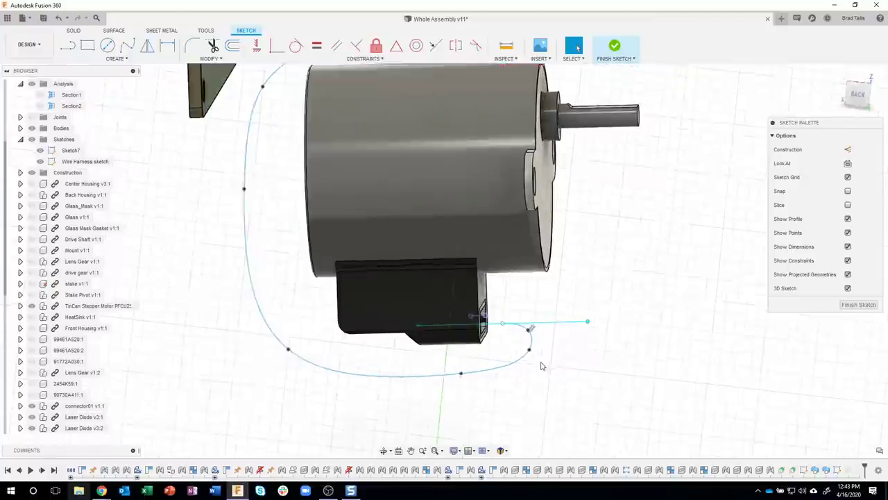
{"action": "left_click", "coordinate": [525, 343]}
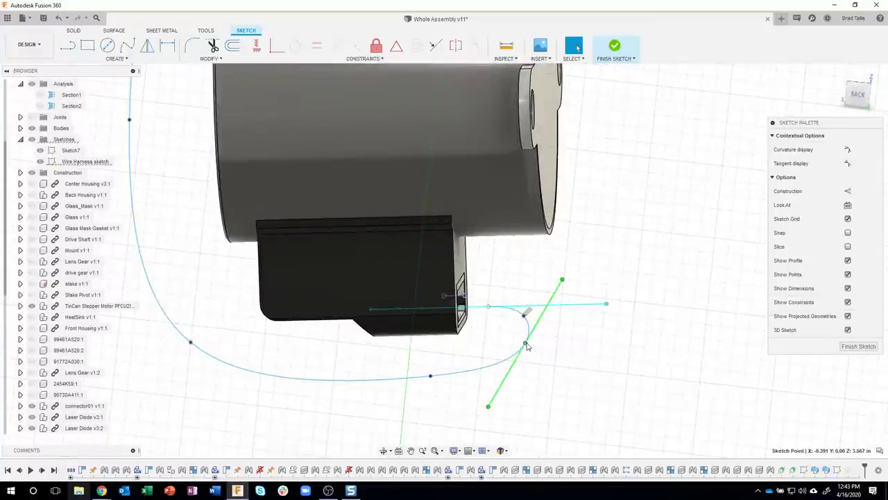
{"action": "right_click", "coordinate": [525, 343]}
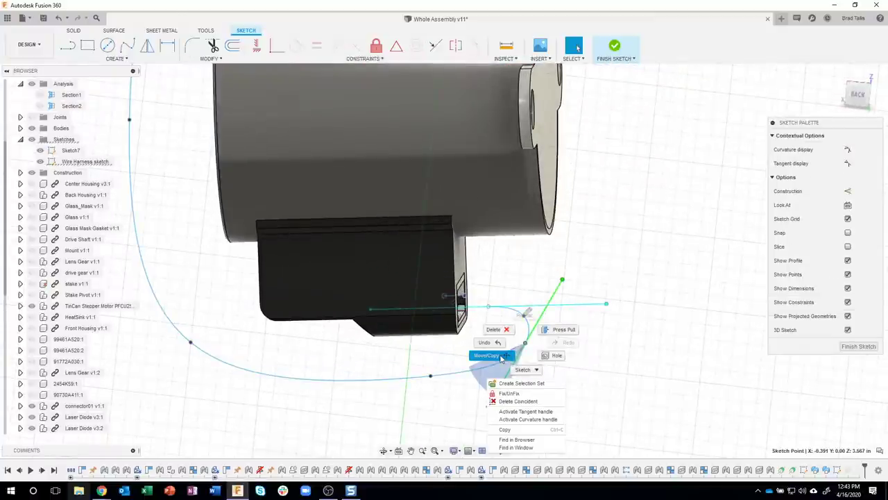
{"action": "left_click", "coordinate": [501, 356]}
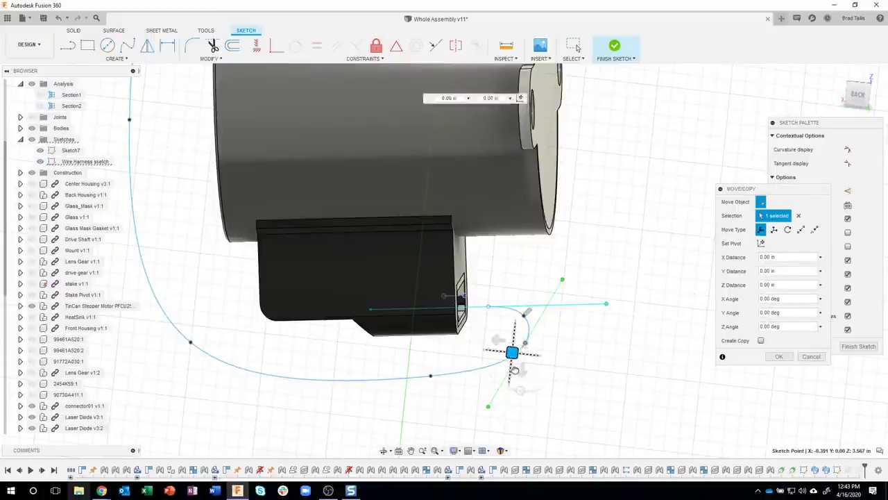
{"action": "left_click_drag", "start_coordinate": [521, 375], "coordinate": [518, 377]}
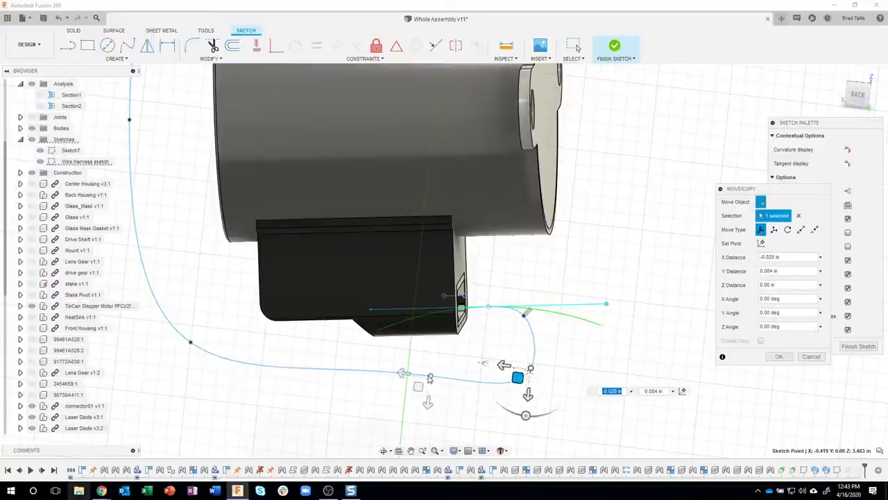
- Move the neighbouring spline point below the motor connector further down and toward the motor's rear to widen the bend, and finish the sketch
{"action": "left_click_drag", "start_coordinate": [430, 377], "coordinate": [370, 417]}
{"action": "left_click", "coordinate": [779, 356]}
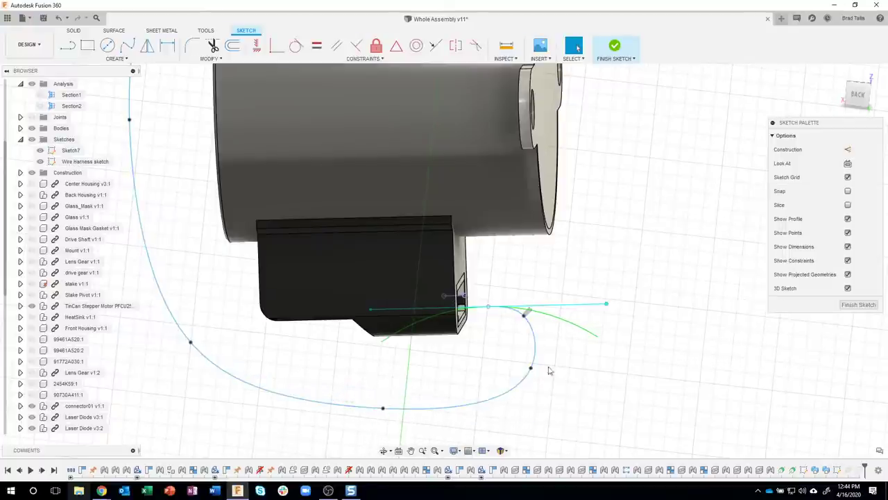
{"action": "left_click", "coordinate": [855, 305]}
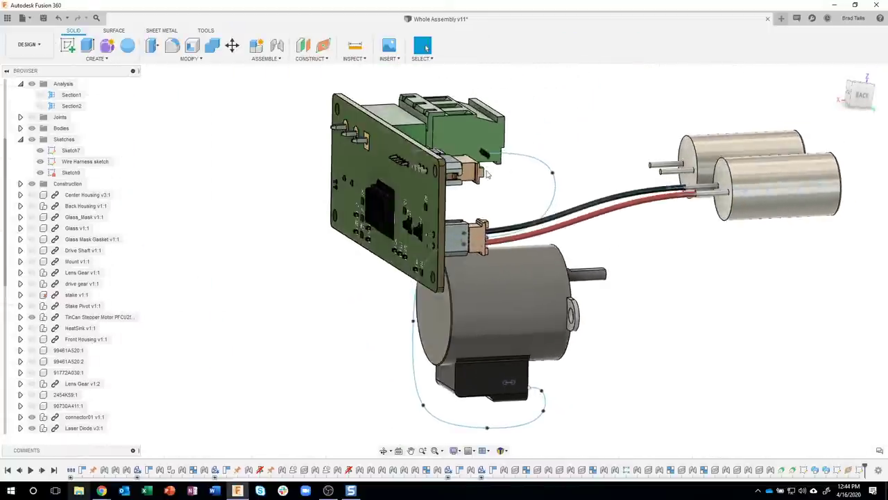
- Set up a new single-path sweep with the five circles as profiles and the reshaped wire harness spline as path
{"action": "left_click", "coordinate": [102, 62]}
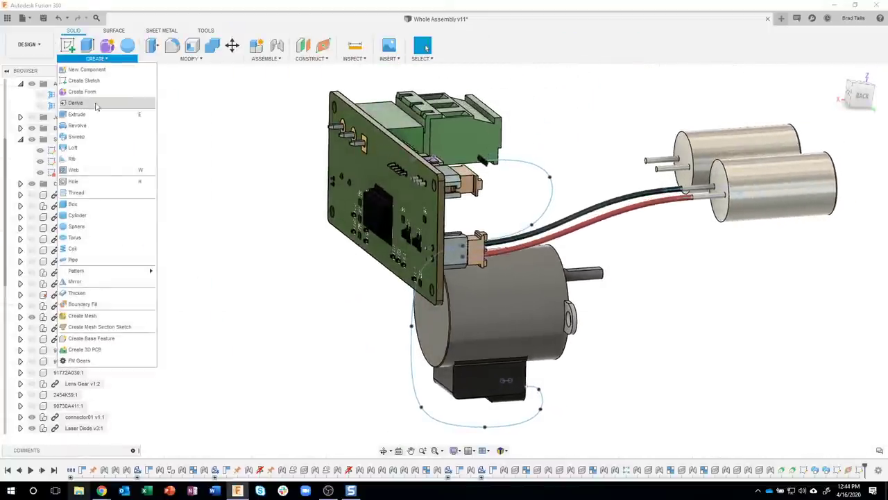
{"action": "left_click", "coordinate": [92, 139]}
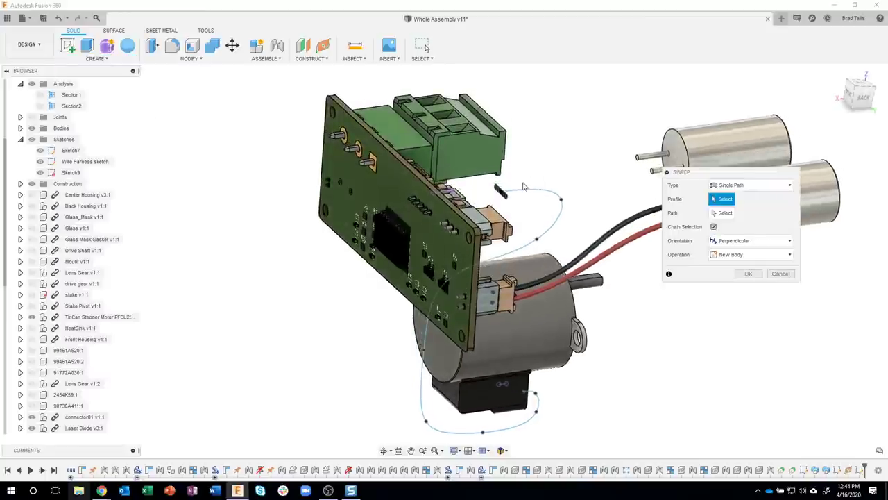
{"action": "scroll", "coordinate": [490, 200], "scroll_direction": "up", "scroll_amount": 5}
{"action": "mouse_move", "coordinate": [488, 190]}
{"action": "left_mouse_down"}
{"action": "mouse_move", "coordinate": [535, 222]}
{"action": "mouse_move", "coordinate": [559, 255]}
{"action": "left_mouse_up"}
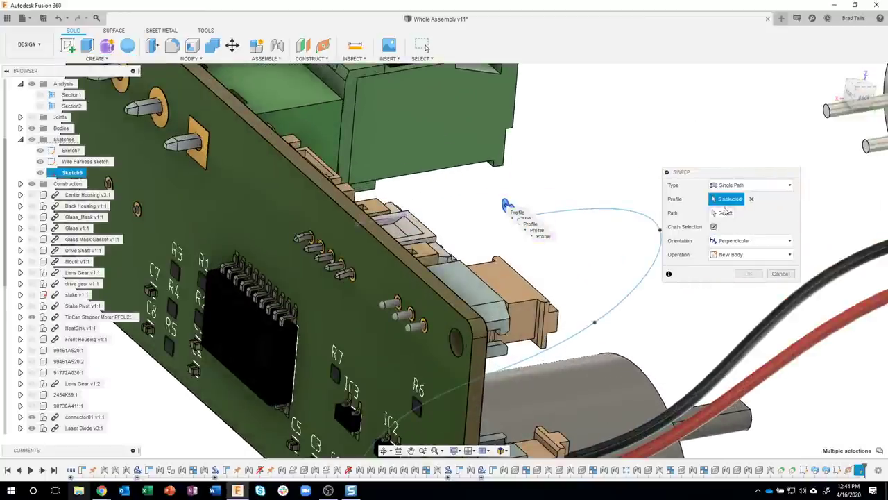
{"action": "left_click", "coordinate": [725, 211]}
{"action": "left_click", "coordinate": [609, 213]}
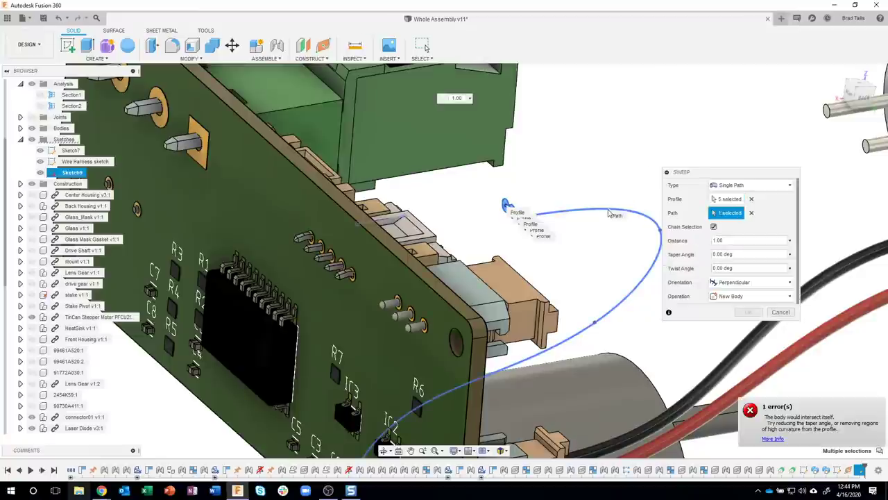
- Clear the sweep's profile selection and reselect the five circles one by one, keeping the spline as path
{"action": "left_click", "coordinate": [750, 199]}
{"action": "scroll", "coordinate": [499, 196], "scroll_direction": "up", "scroll_amount": 5}
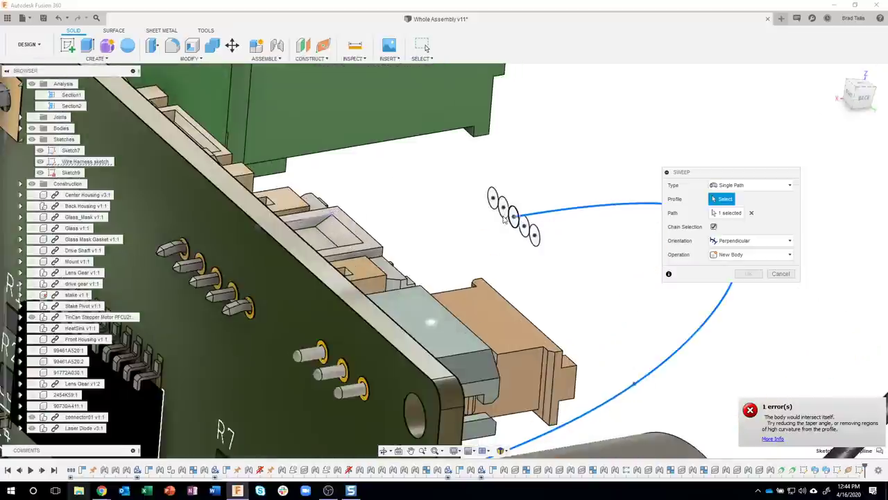
{"action": "left_click", "coordinate": [498, 194]}
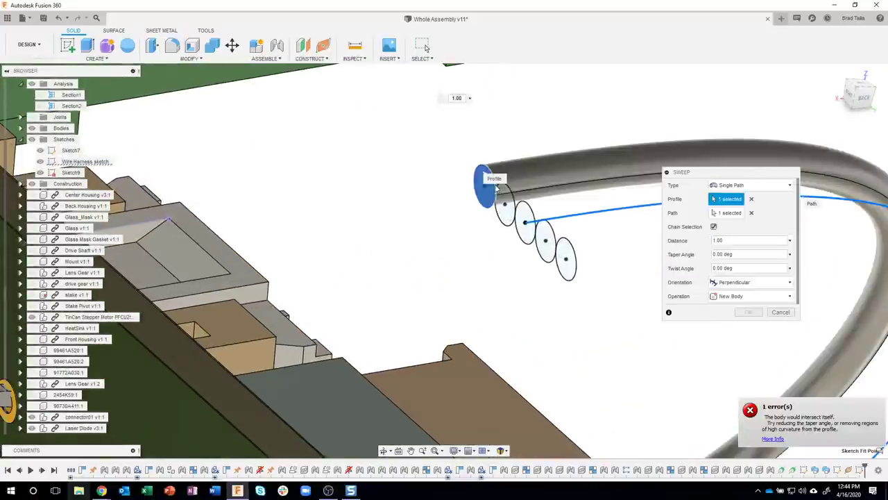
{"action": "left_click", "coordinate": [528, 217]}
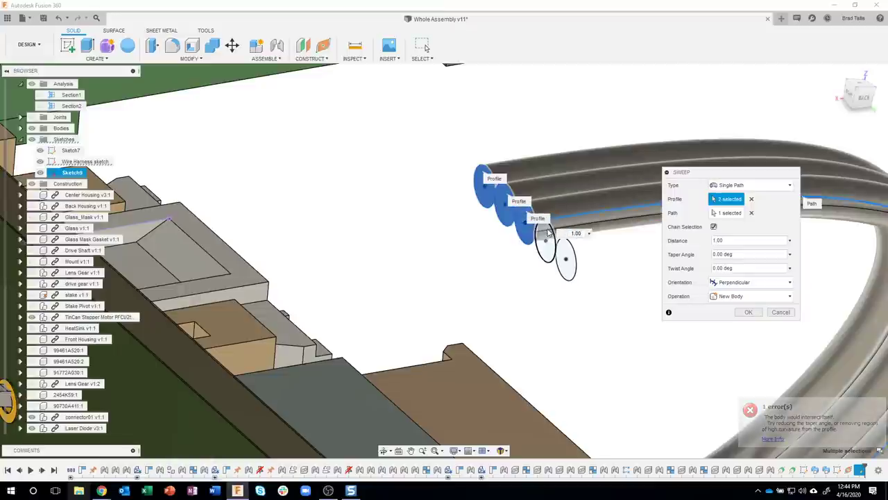
{"action": "left_click", "coordinate": [570, 265]}
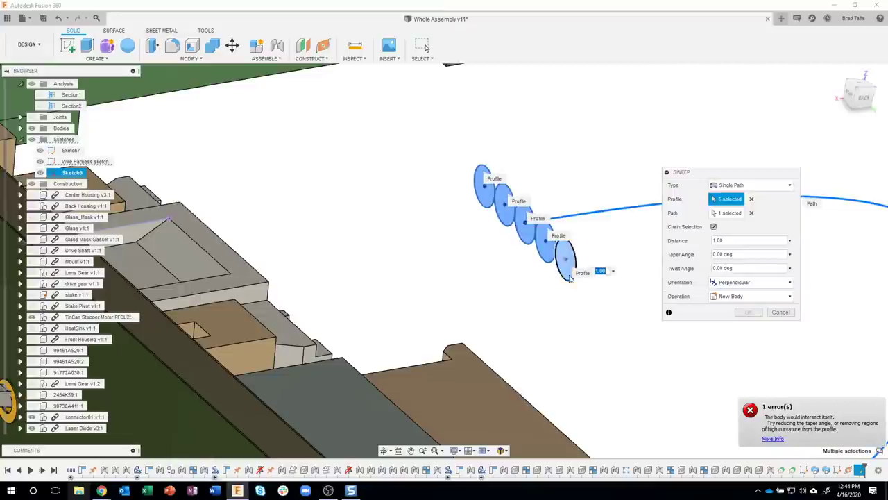
- Remove the last-picked end circle from the sweep profiles, leaving four, and inspect the wire preview from the board to the motor
{"action": "scroll", "coordinate": [574, 290], "scroll_direction": "down", "scroll_amount": 5}
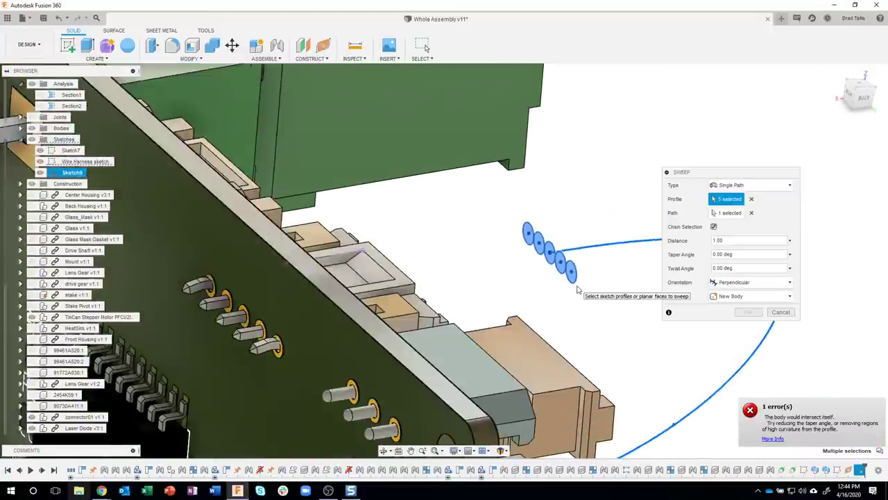
{"action": "scroll", "coordinate": [573, 283], "scroll_direction": "up", "scroll_amount": 5}
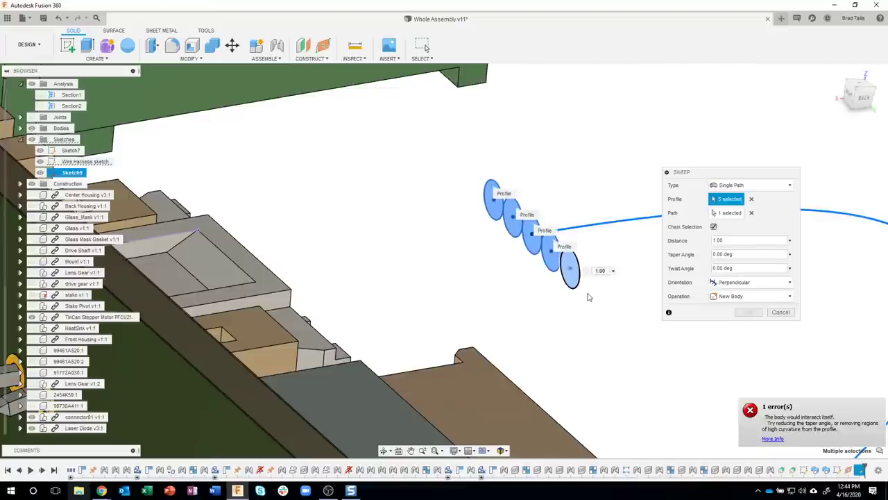
{"action": "left_click", "coordinate": [575, 281]}
{"action": "scroll", "coordinate": [590, 308], "scroll_direction": "down", "scroll_amount": 3}
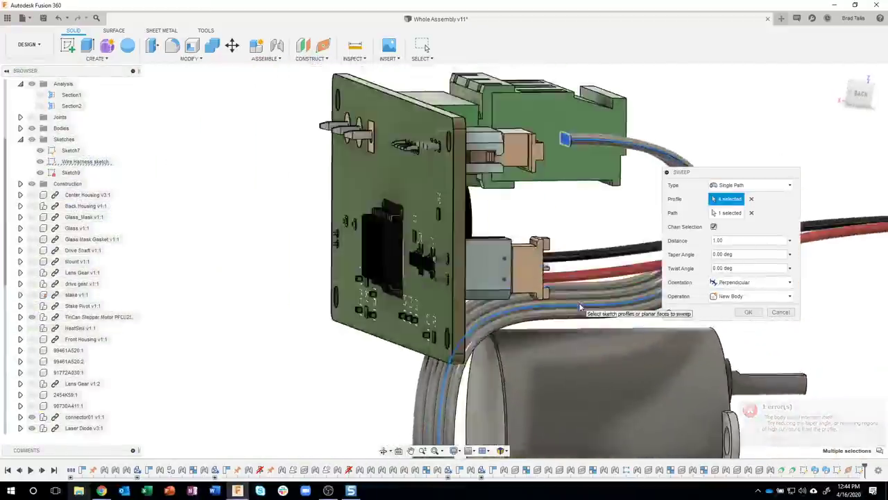
{"action": "middle_click_drag", "start_coordinate": [578, 302], "coordinate": [476, 299], "text": "shift"}
{"action": "scroll", "coordinate": [506, 259], "scroll_direction": "down", "scroll_amount": 3}
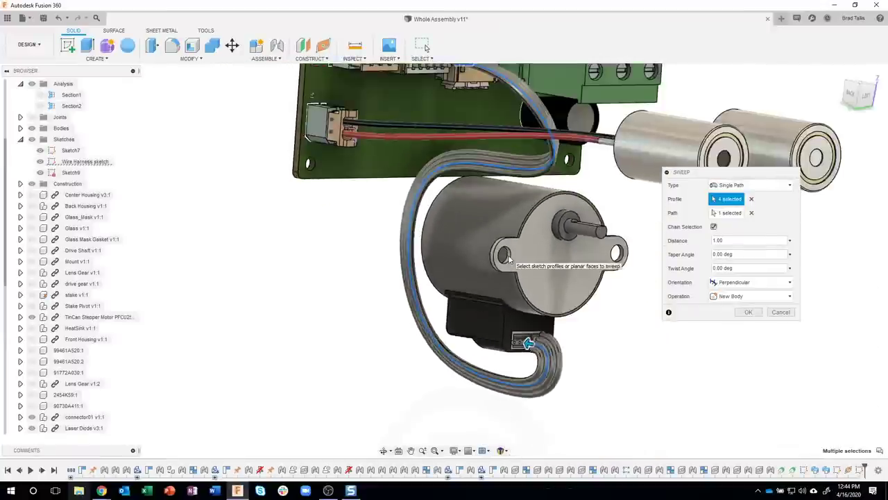
- Set the sweep's twist angle to 45 deg so the wires line up with the stepper motor connector
{"action": "middle_click_drag", "start_coordinate": [496, 252], "coordinate": [499, 197], "text": "shift"}
{"action": "scroll", "coordinate": [465, 178], "scroll_direction": "up", "scroll_amount": 5}
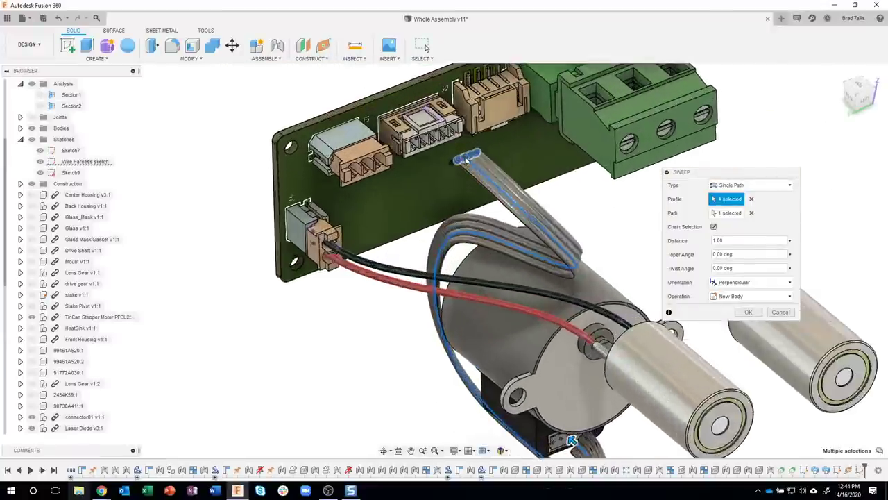
{"action": "mouse_move", "coordinate": [462, 170]}
{"action": "middle_mouse_down", "text": "shift"}
{"action": "mouse_move", "coordinate": [448, 165]}
{"action": "mouse_move", "coordinate": [453, 177]}
{"action": "mouse_move", "coordinate": [456, 162]}
{"action": "middle_mouse_up", "text": "shift"}
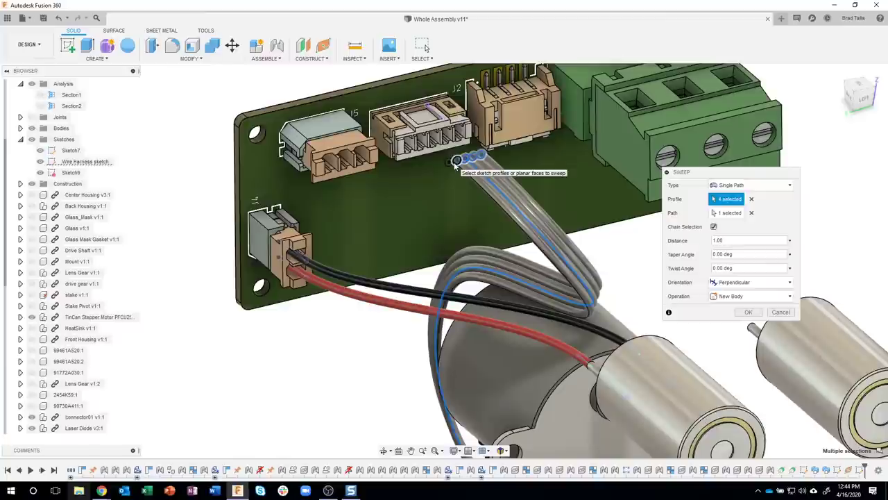
{"action": "middle_click_drag", "start_coordinate": [500, 179], "coordinate": [659, 276], "text": "shift"}
{"action": "scroll", "coordinate": [552, 367], "scroll_direction": "up", "scroll_amount": 8}
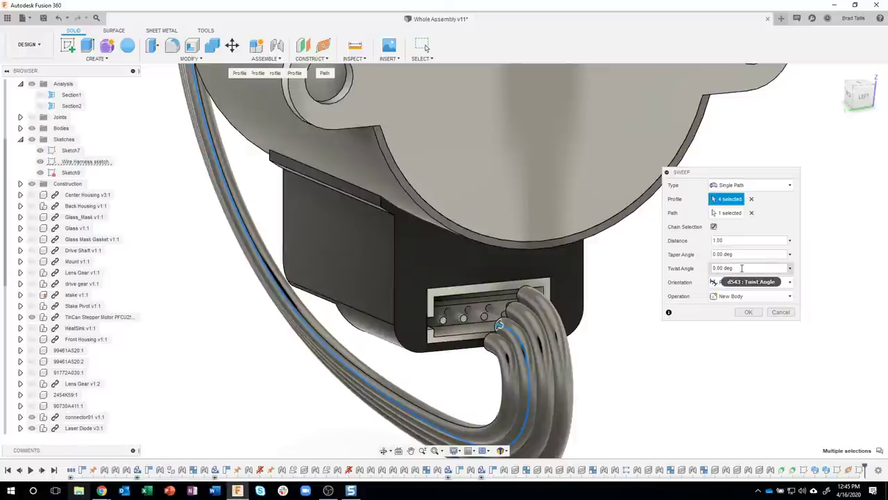
{"action": "left_click_drag", "start_coordinate": [737, 268], "coordinate": [704, 269]}
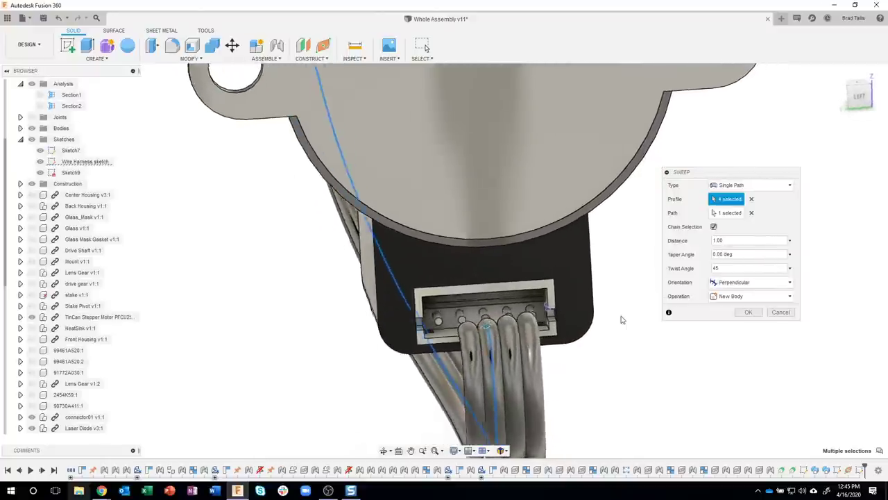
{"action": "middle_click_drag", "start_coordinate": [593, 341], "coordinate": [609, 371], "text": "shift"}
{"action": "scroll", "coordinate": [619, 346], "scroll_direction": "down", "scroll_amount": 6}
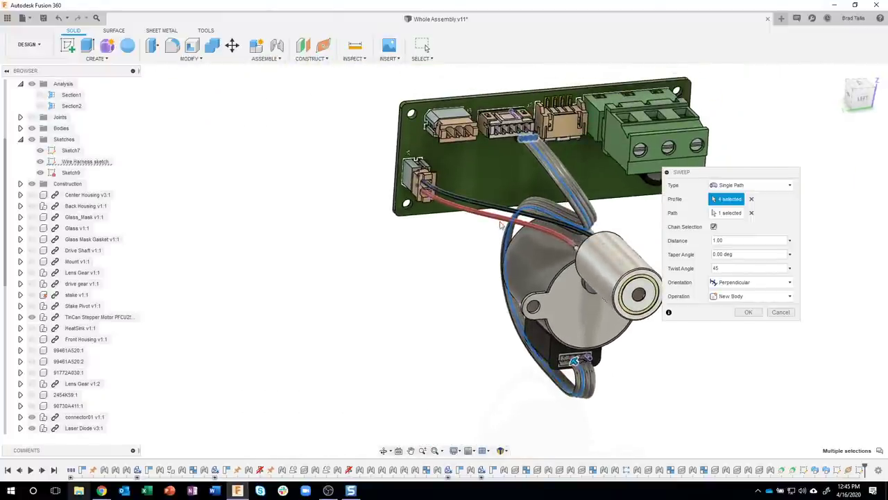
- Add the unselected end circle back to the sweep profiles and create the five wires as new bodies along the spline
{"action": "middle_click_drag", "start_coordinate": [624, 300], "coordinate": [484, 132], "text": "shift"}
{"action": "scroll", "coordinate": [485, 134], "scroll_direction": "up", "scroll_amount": 10}
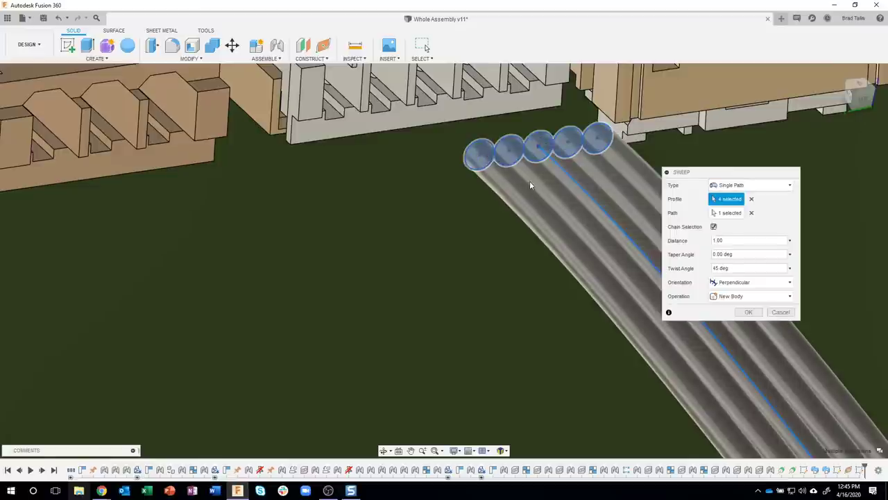
{"action": "scroll", "coordinate": [530, 182], "scroll_direction": "down", "scroll_amount": 6}
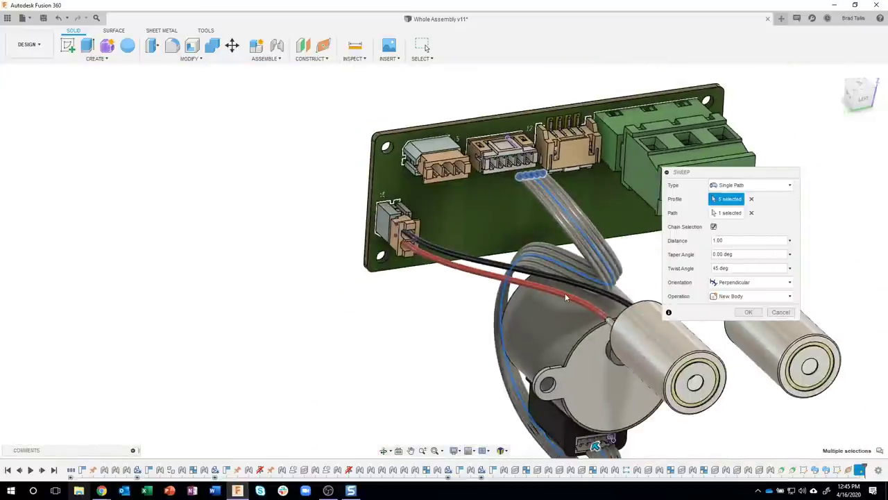
{"action": "middle_click_drag", "start_coordinate": [565, 297], "coordinate": [563, 313], "text": "shift"}
{"action": "scroll", "coordinate": [605, 394], "scroll_direction": "up", "scroll_amount": 6}
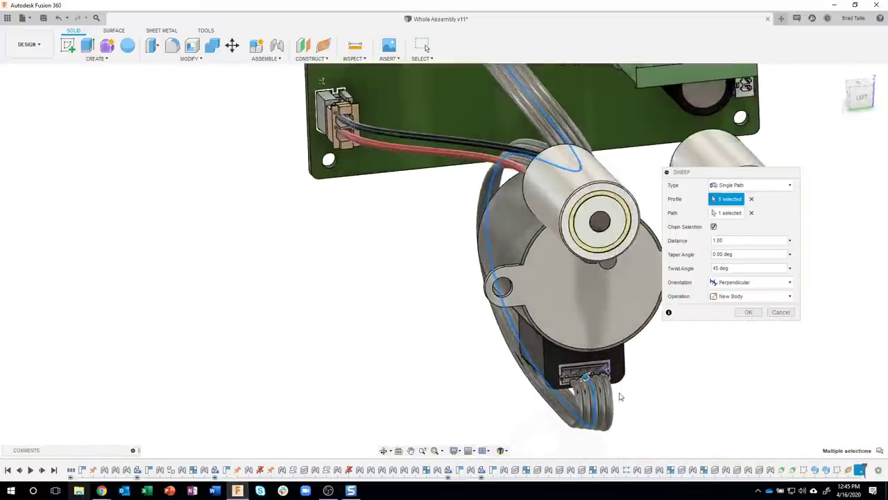
{"action": "scroll", "coordinate": [605, 394], "scroll_direction": "up", "scroll_amount": 3}
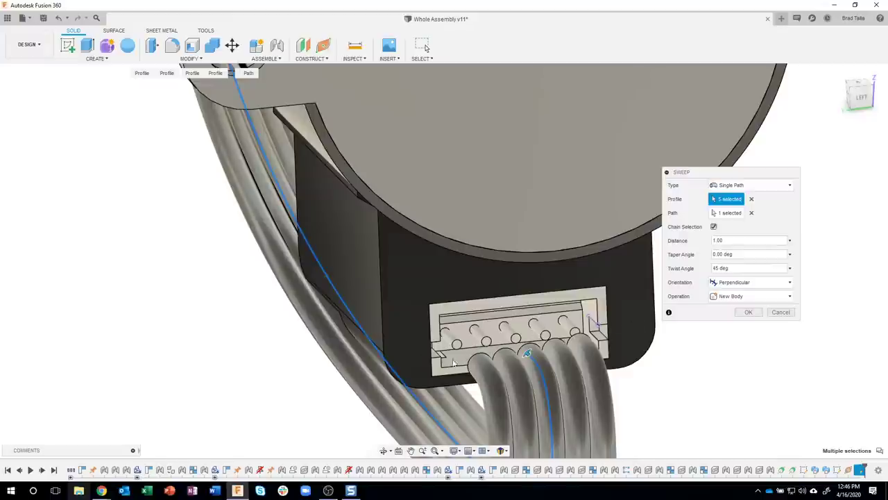
{"action": "middle_click_drag", "start_coordinate": [555, 356], "coordinate": [618, 308], "text": "shift"}
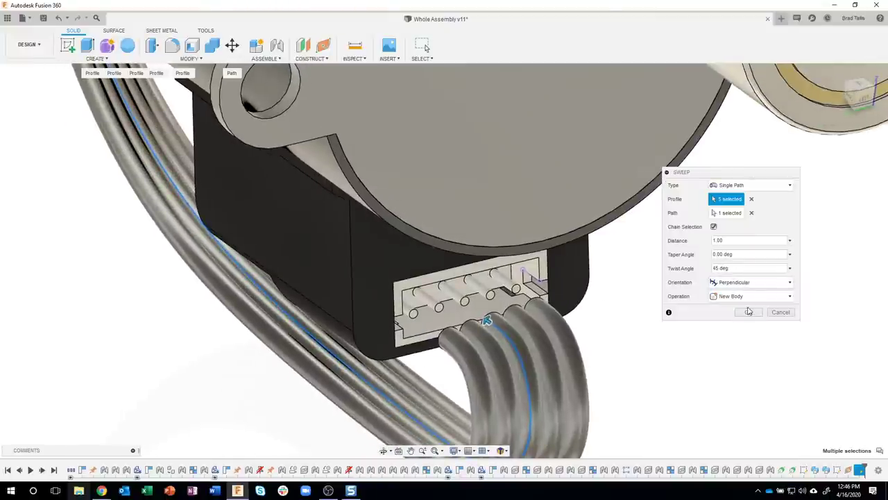
{"action": "left_click", "coordinate": [748, 312]}
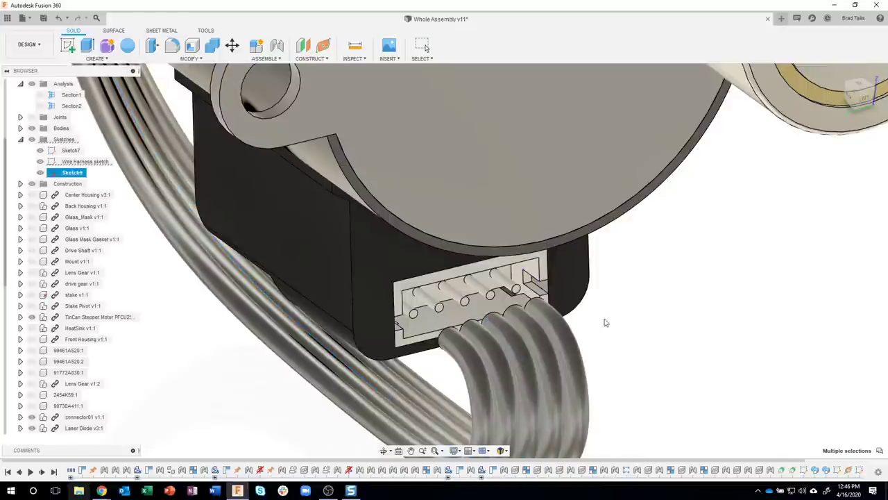
- Examine the swept wires along their run from the motor connector up to the board connectors
{"action": "scroll", "coordinate": [614, 318], "scroll_direction": "down", "scroll_amount": 4}
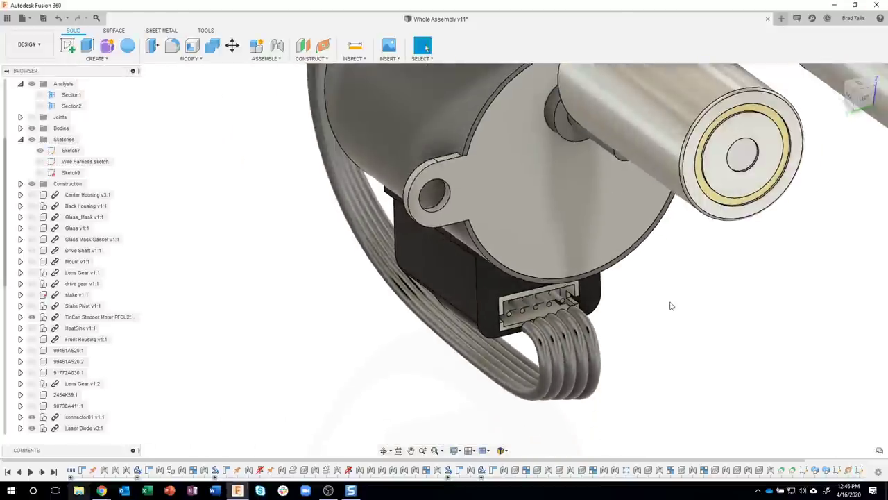
{"action": "scroll", "coordinate": [670, 306], "scroll_direction": "down", "scroll_amount": 2}
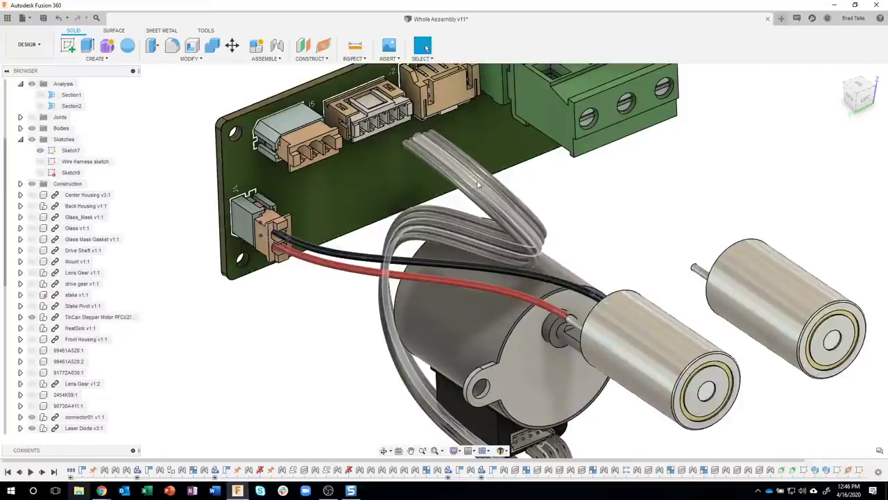
{"action": "scroll", "coordinate": [478, 183], "scroll_direction": "up", "scroll_amount": 5}
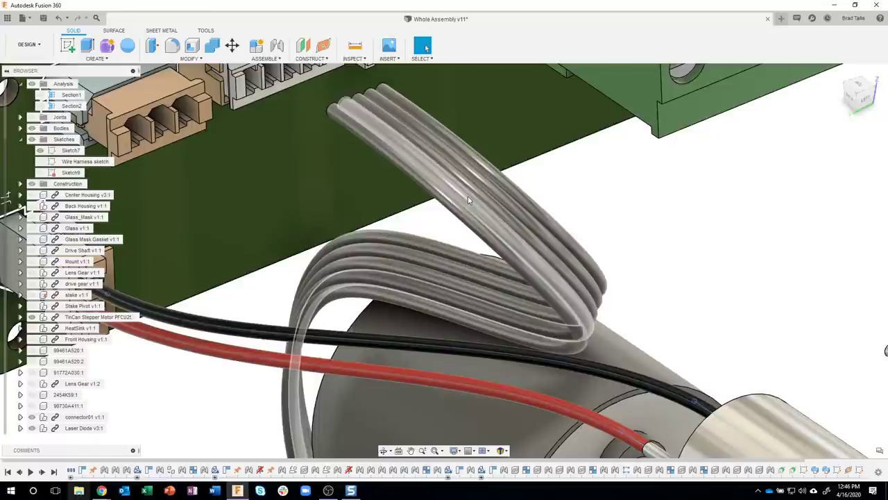
{"action": "scroll", "coordinate": [641, 216], "scroll_direction": "down", "scroll_amount": 1}
{"action": "scroll", "coordinate": [642, 221], "scroll_direction": "down", "scroll_amount": 5}
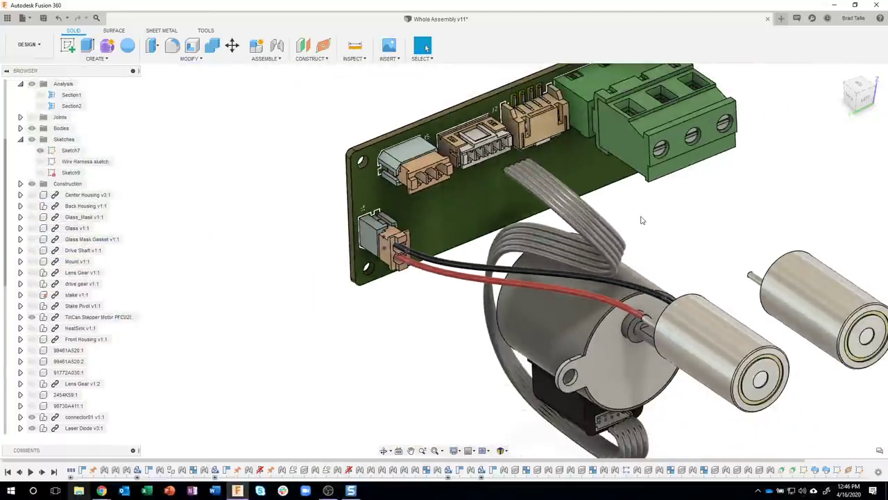
{"action": "scroll", "coordinate": [642, 221], "scroll_direction": "down", "scroll_amount": 4}
{"action": "scroll", "coordinate": [641, 221], "scroll_direction": "up", "scroll_amount": 3}
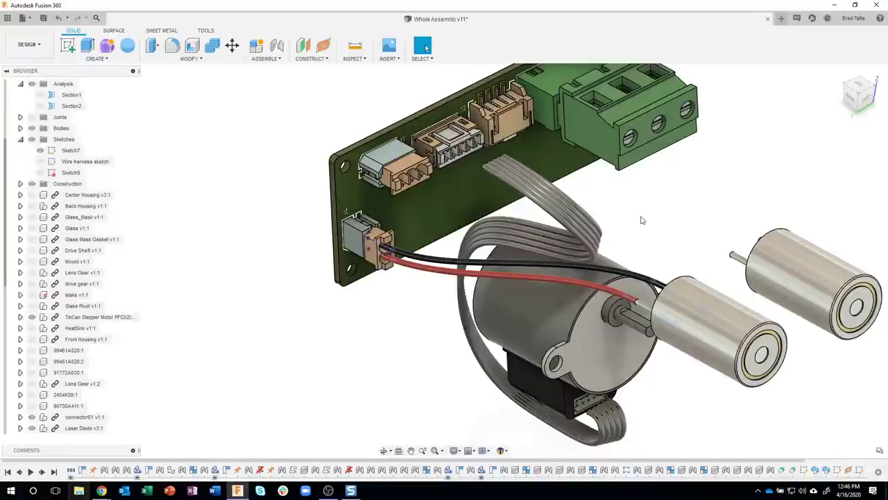
{"action": "scroll", "coordinate": [471, 156], "scroll_direction": "up", "scroll_amount": 5}
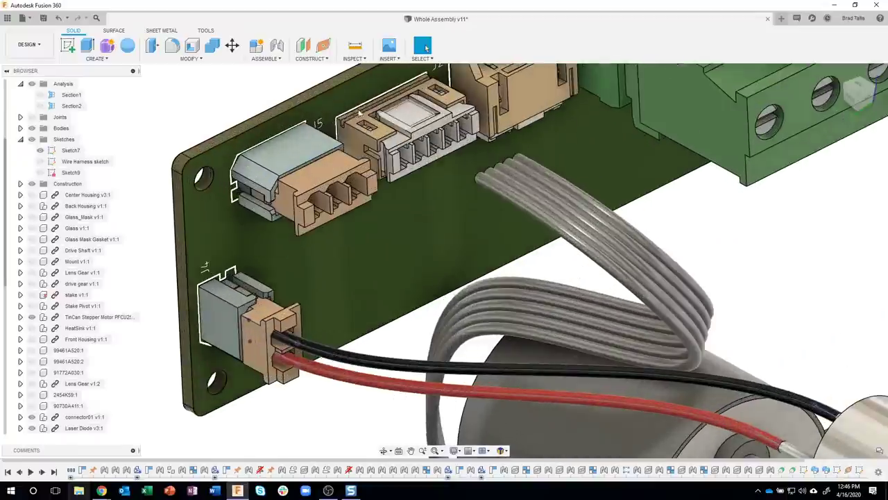
{"action": "middle_click_drag", "start_coordinate": [303, 94], "coordinate": [301, 149]}
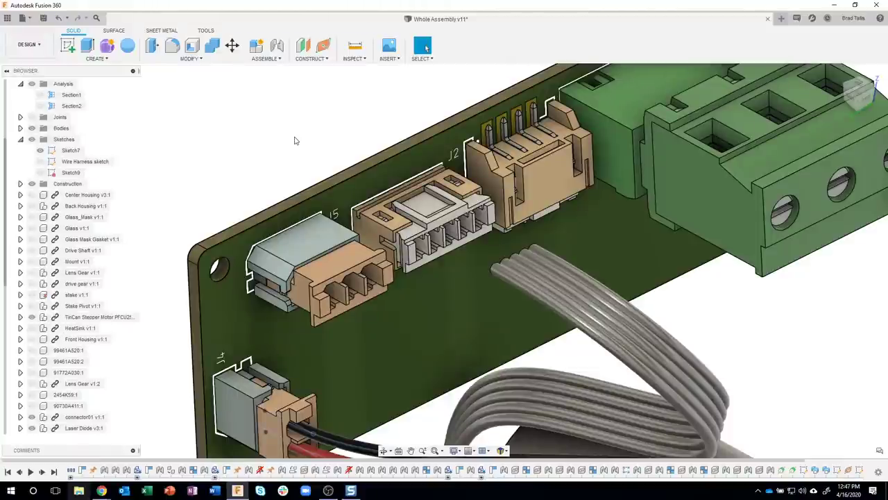
- Start a new sketch on the end face of the outermost wire at the board end of the harness
{"action": "middle_click_drag", "start_coordinate": [295, 141], "coordinate": [512, 224], "text": "shift"}
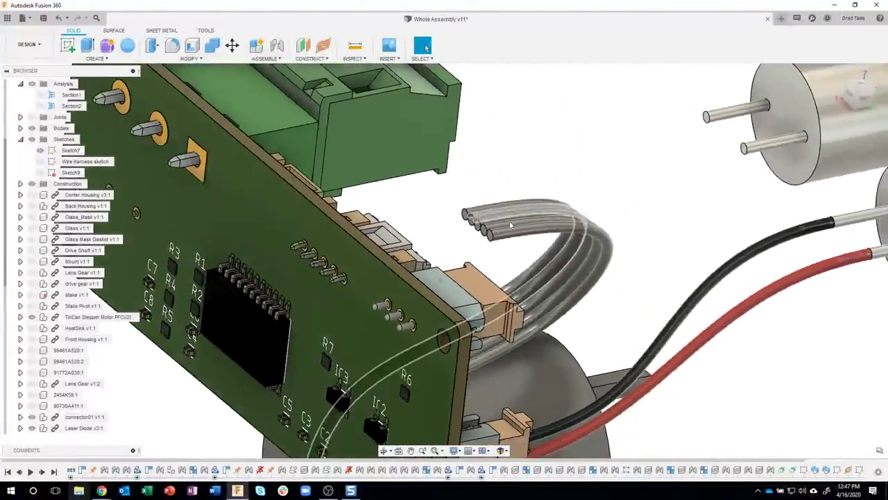
{"action": "scroll", "coordinate": [500, 224], "scroll_direction": "up", "scroll_amount": 4}
{"action": "scroll", "coordinate": [487, 221], "scroll_direction": "up", "scroll_amount": 3}
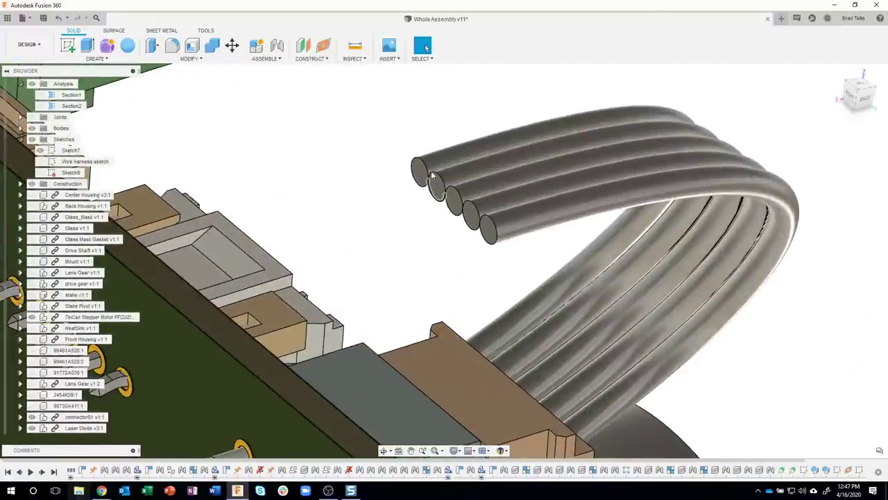
{"action": "middle_click_drag", "start_coordinate": [486, 232], "coordinate": [490, 250], "text": "shift"}
{"action": "left_click", "coordinate": [486, 245]}
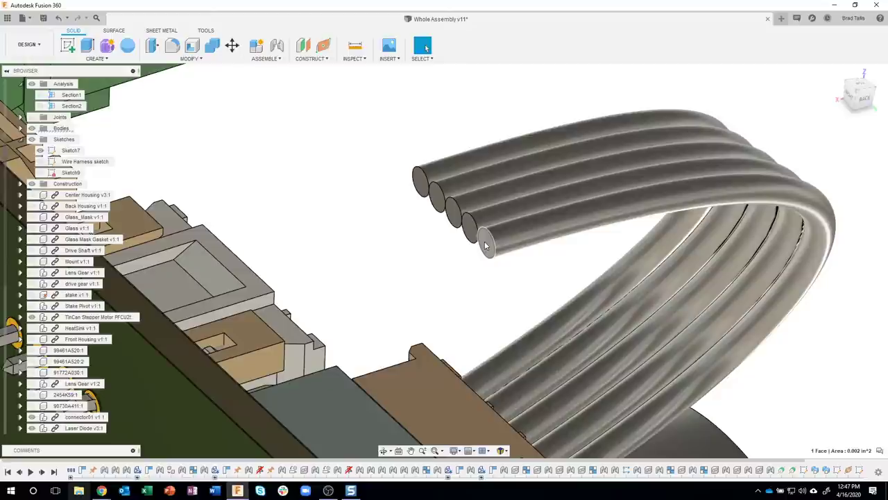
{"action": "right_click", "coordinate": [486, 246]}
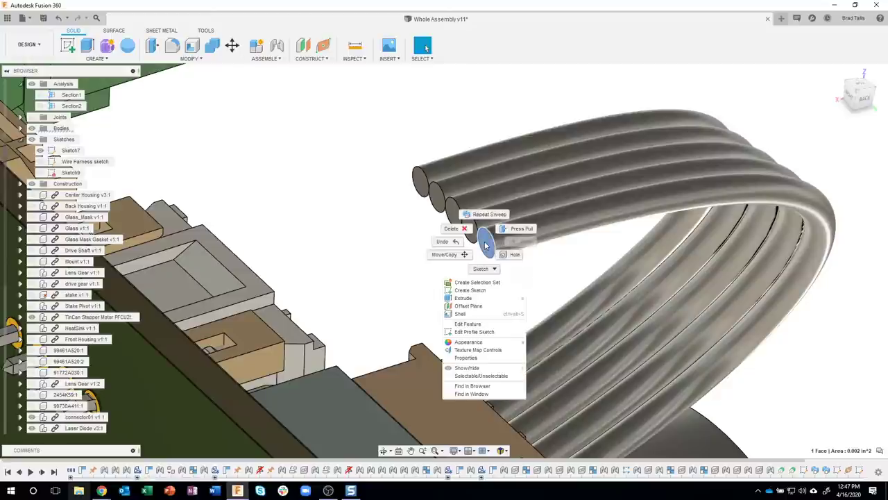
{"action": "left_click", "coordinate": [479, 293]}
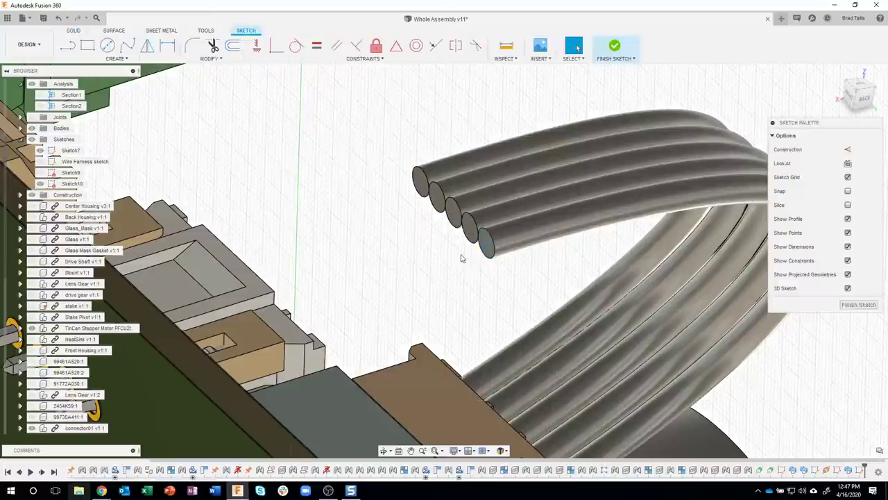
- Project the end faces of all five wires into the sketch with the projection link on
{"action": "key", "text": "p"}
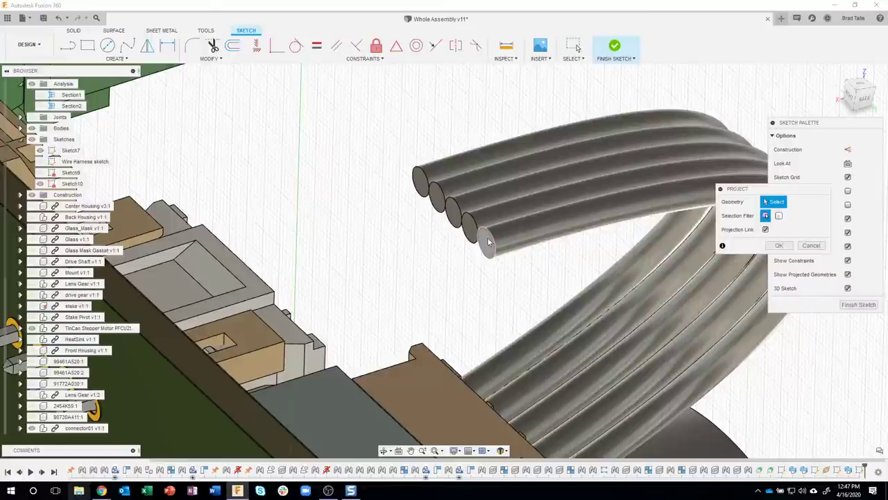
{"action": "scroll", "coordinate": [486, 241], "scroll_direction": "up", "scroll_amount": 3}
{"action": "left_click", "coordinate": [486, 245]}
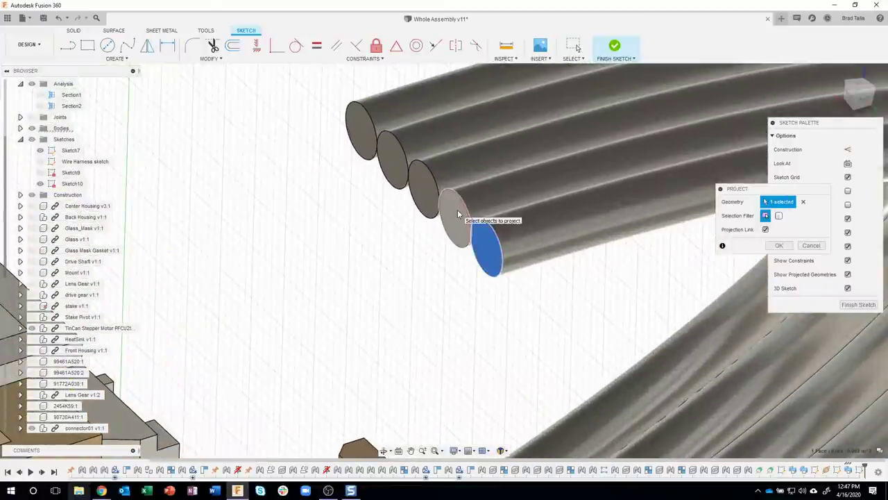
{"action": "left_click", "coordinate": [458, 215]}
{"action": "left_click", "coordinate": [426, 187]}
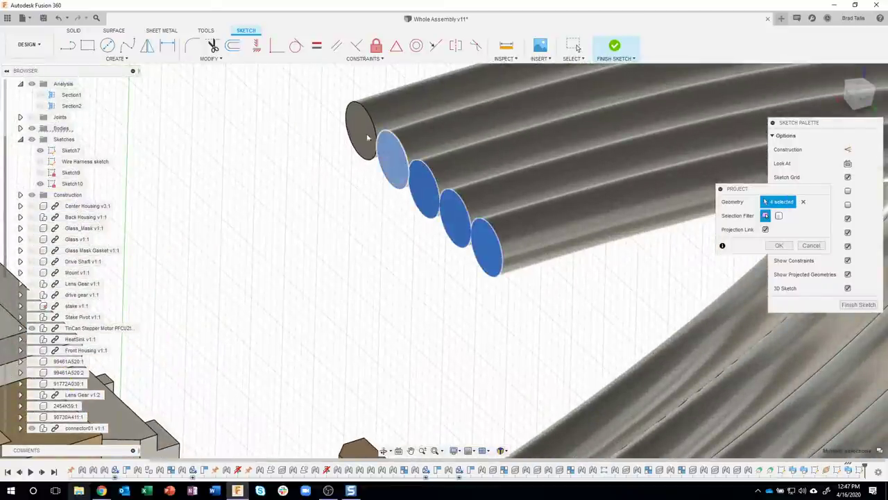
{"action": "left_click", "coordinate": [393, 158]}
{"action": "left_click", "coordinate": [360, 124]}
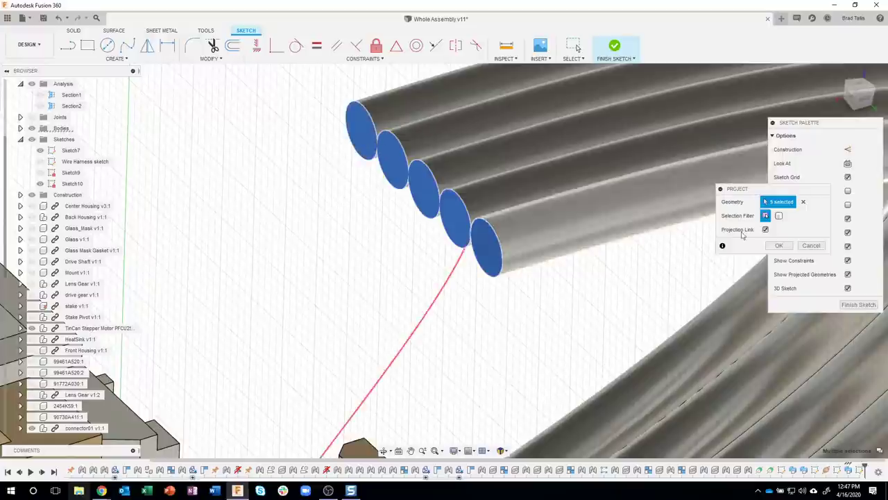
{"action": "left_click", "coordinate": [778, 247]}
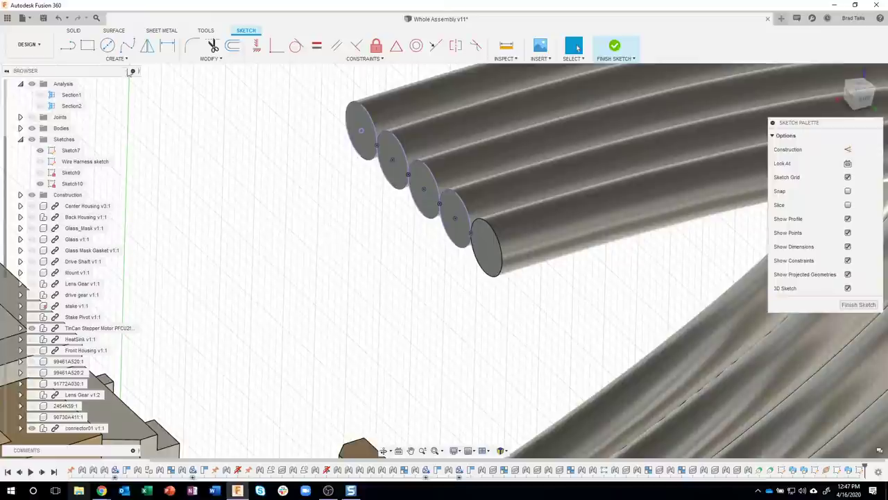
- Place a sketch point at the centre of the outermost wire's end circle and finish the sketch
{"action": "left_click", "coordinate": [116, 59]}
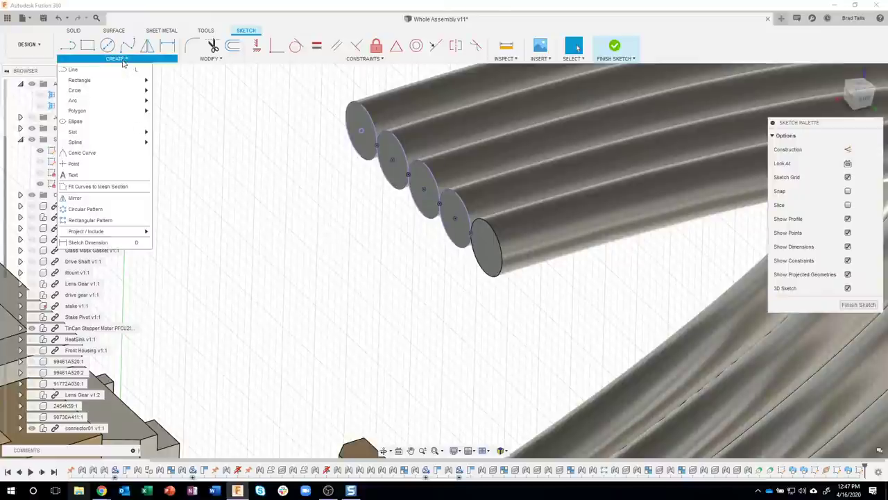
{"action": "left_click", "coordinate": [78, 164]}
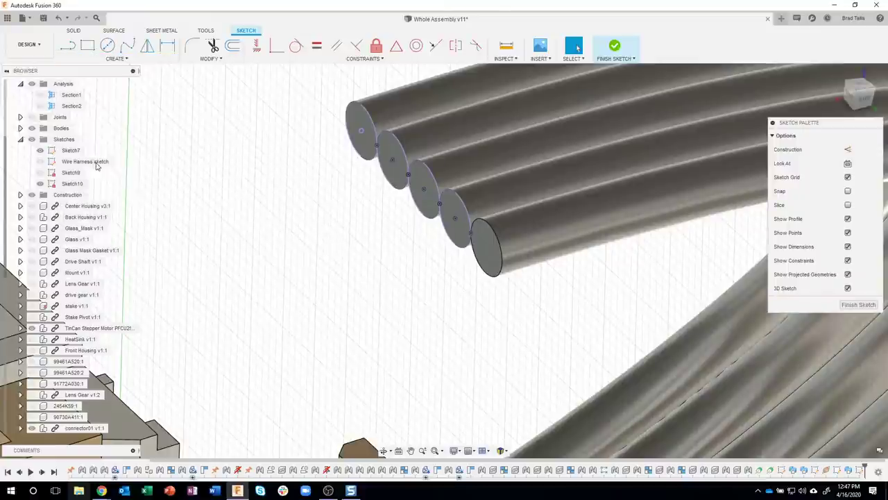
{"action": "left_click", "coordinate": [486, 252]}
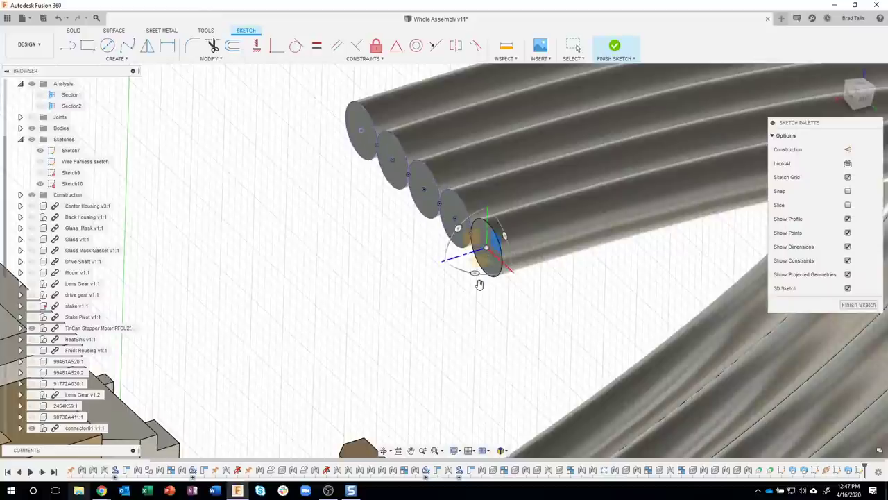
{"action": "left_click", "coordinate": [860, 305]}
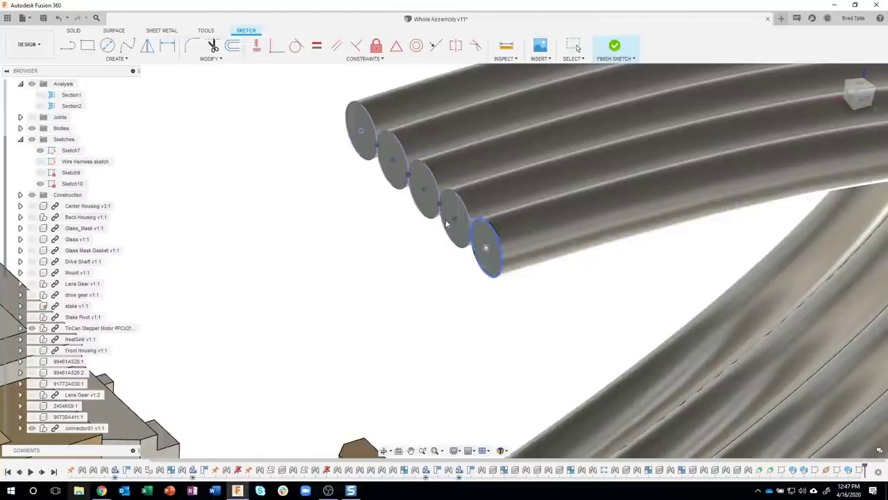
{"action": "key", "text": "Escape"}
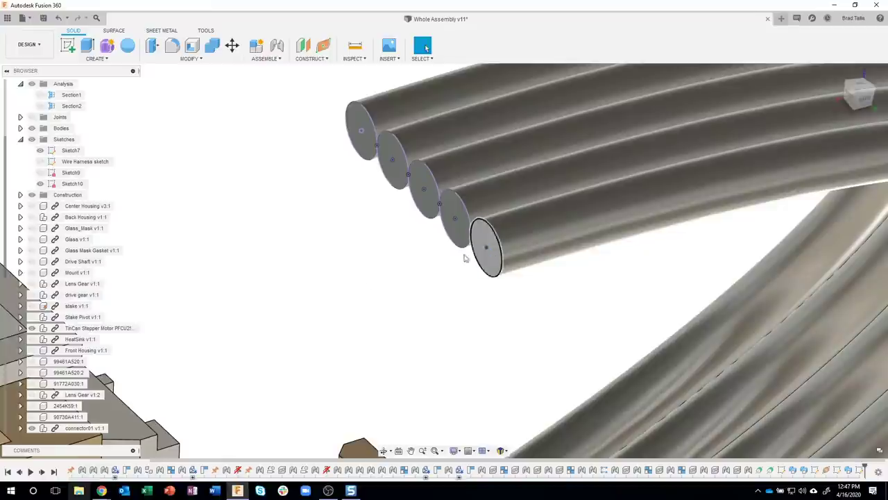
{"action": "middle_click_drag", "start_coordinate": [388, 299], "coordinate": [329, 101], "text": "shift"}
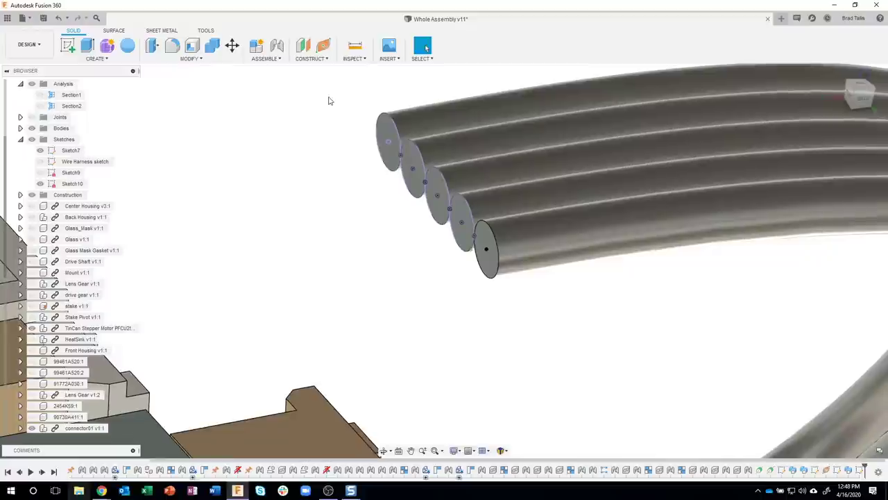
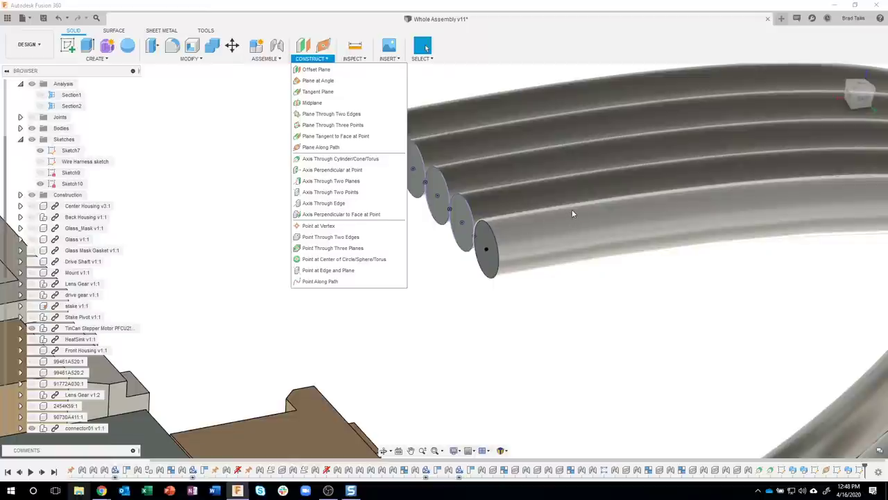
- Create a construction axis perpendicular to the outermost wire's end face through its centre sketch point
{"action": "left_click", "coordinate": [341, 215]}
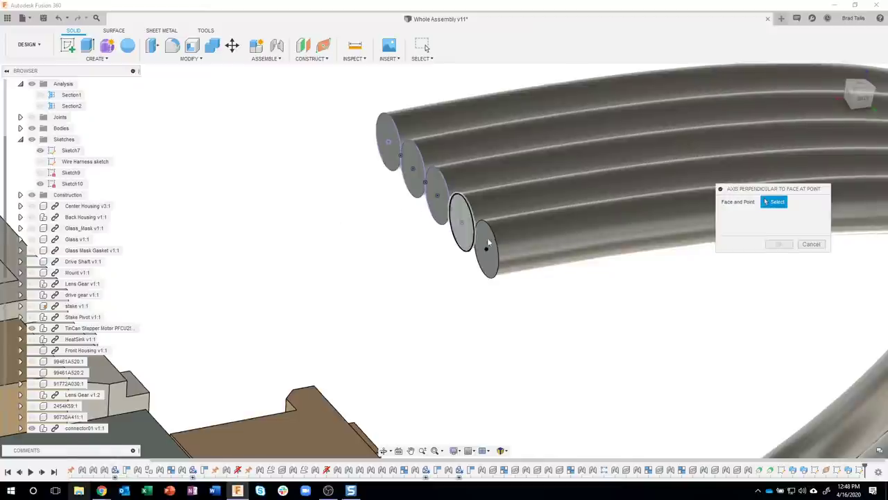
{"action": "middle_click_drag", "start_coordinate": [485, 243], "coordinate": [499, 237], "text": "shift"}
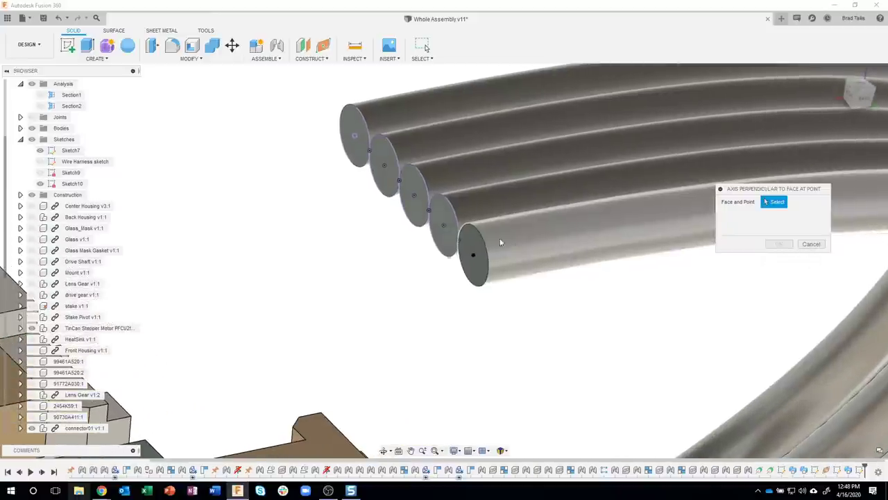
{"action": "left_click", "coordinate": [475, 244]}
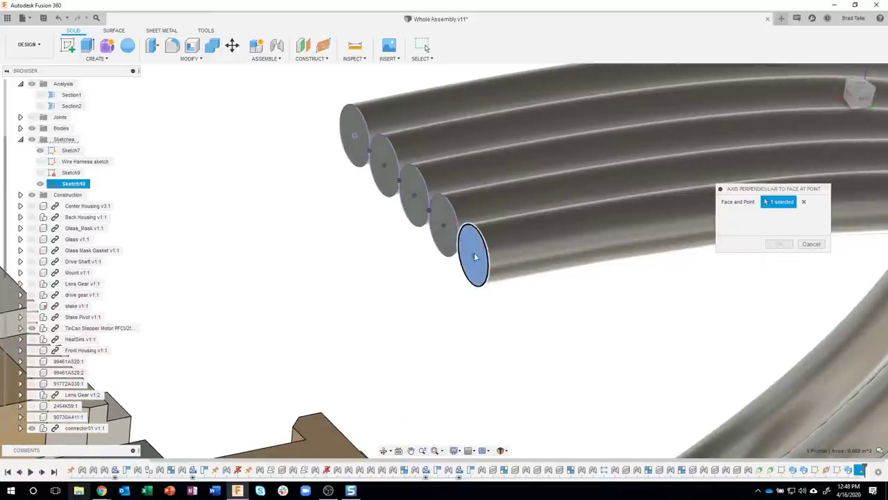
{"action": "left_click", "coordinate": [473, 256]}
{"action": "middle_click_drag", "start_coordinate": [487, 303], "coordinate": [415, 278], "text": "shift"}
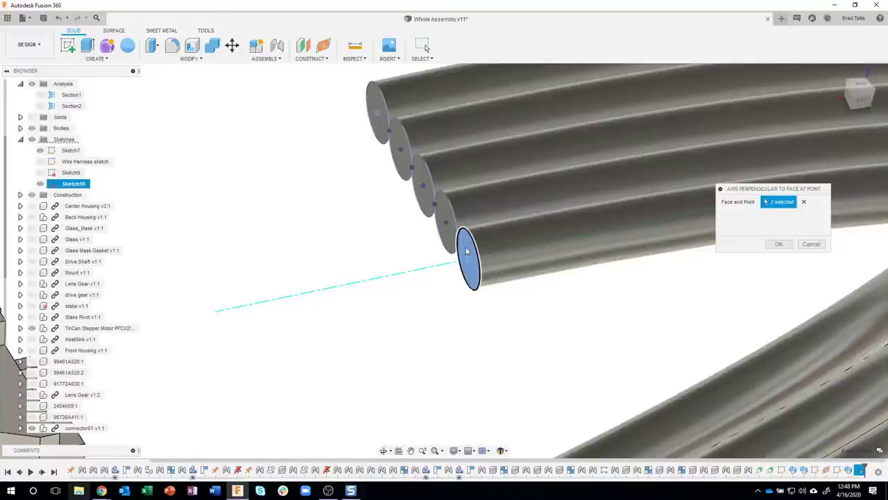
{"action": "middle_click_drag", "start_coordinate": [603, 267], "coordinate": [780, 244], "text": "shift"}
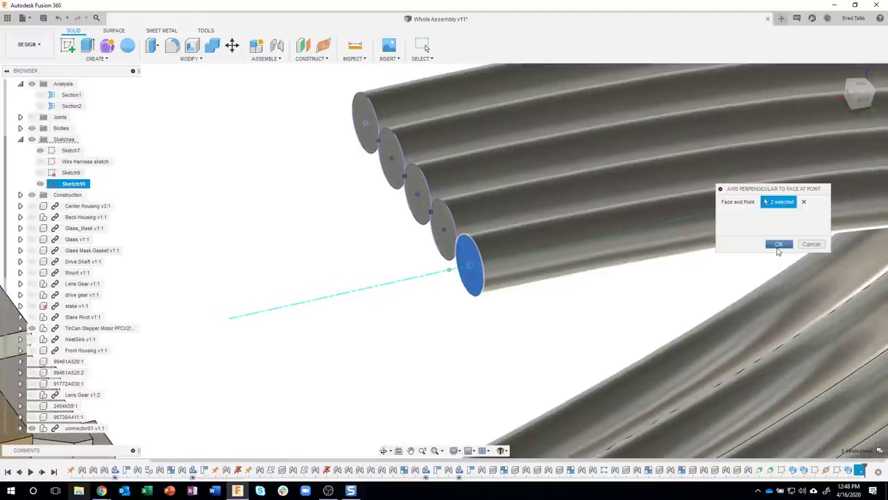
{"action": "left_click", "coordinate": [779, 244]}
{"action": "key", "text": "Escape"}
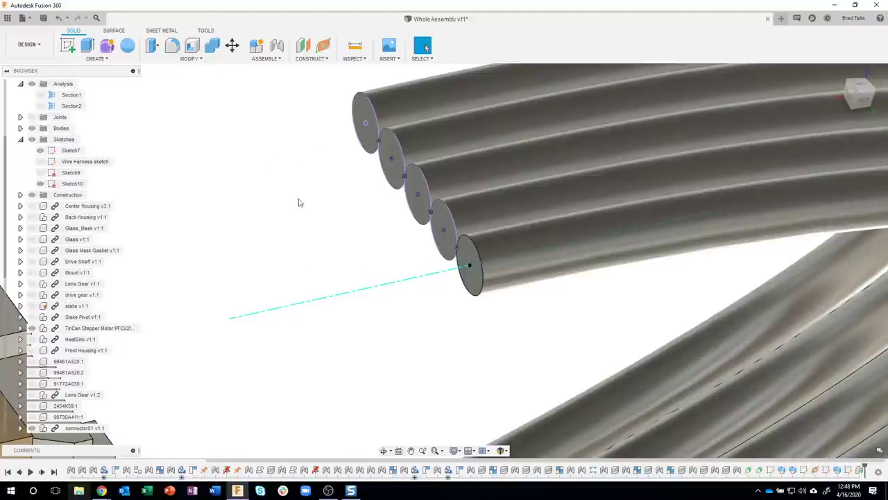
- Add a perpendicular construction axis through the centre of the second wire's end face, next to the first axis
{"action": "left_click", "coordinate": [306, 59]}
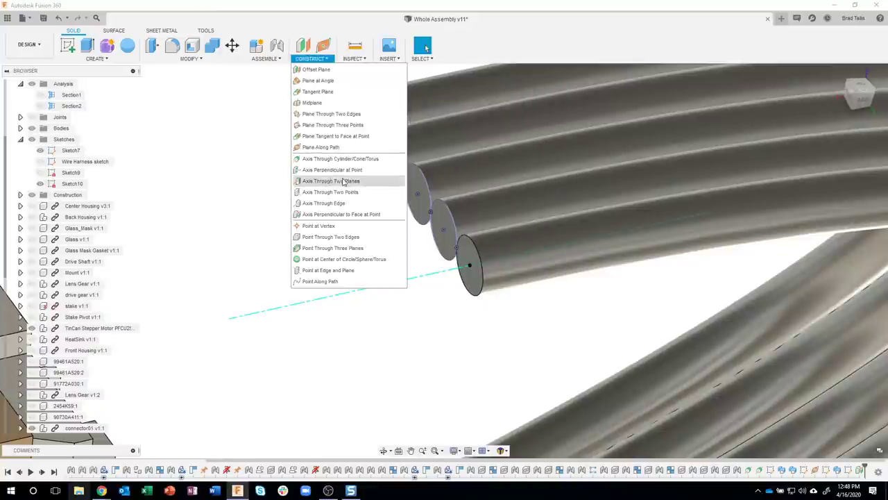
{"action": "left_click", "coordinate": [341, 215]}
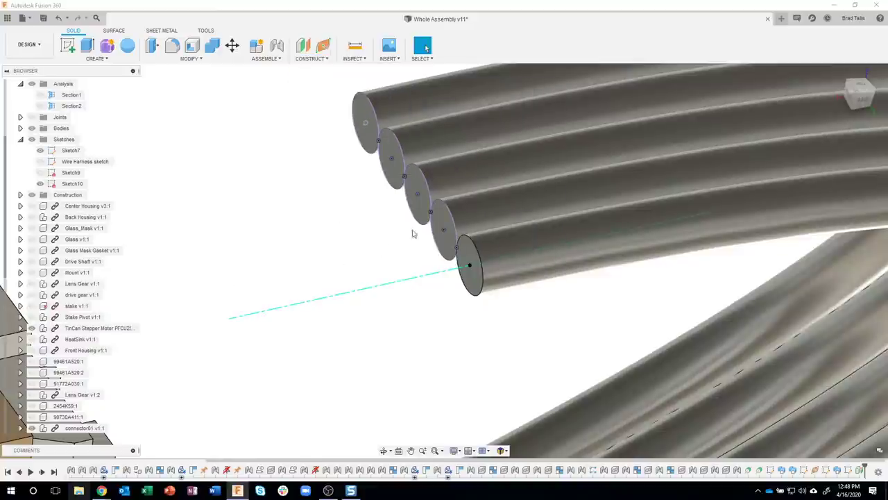
{"action": "left_click", "coordinate": [444, 230]}
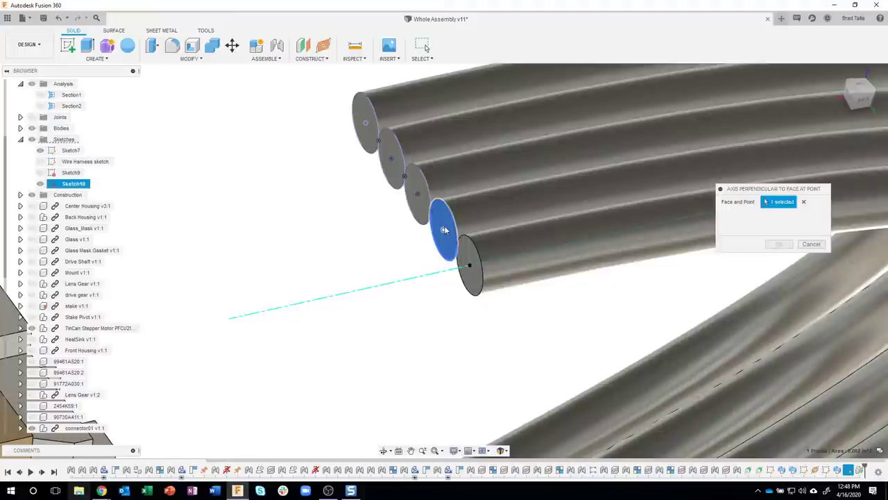
{"action": "left_click", "coordinate": [444, 230]}
{"action": "left_click", "coordinate": [778, 244]}
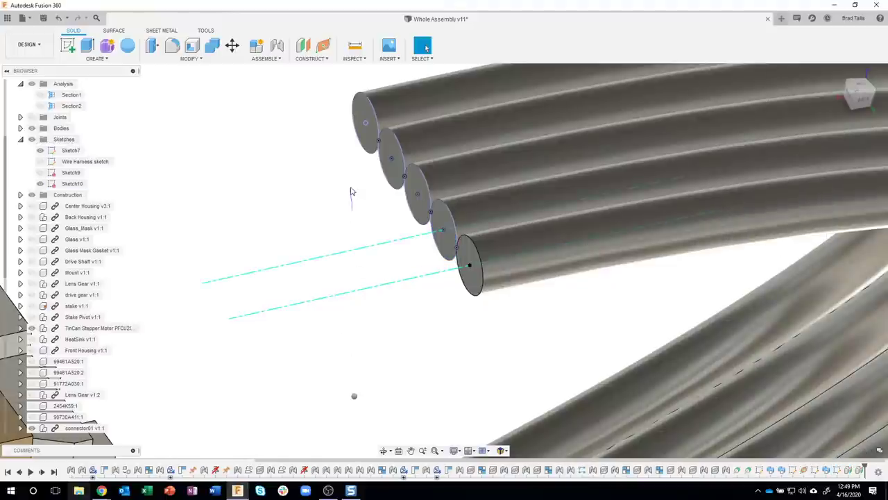
- Add a construction axis perpendicular to the middle wire's end face at its centre point
{"action": "right_click_drag", "start_coordinate": [352, 210], "coordinate": [350, 188]}
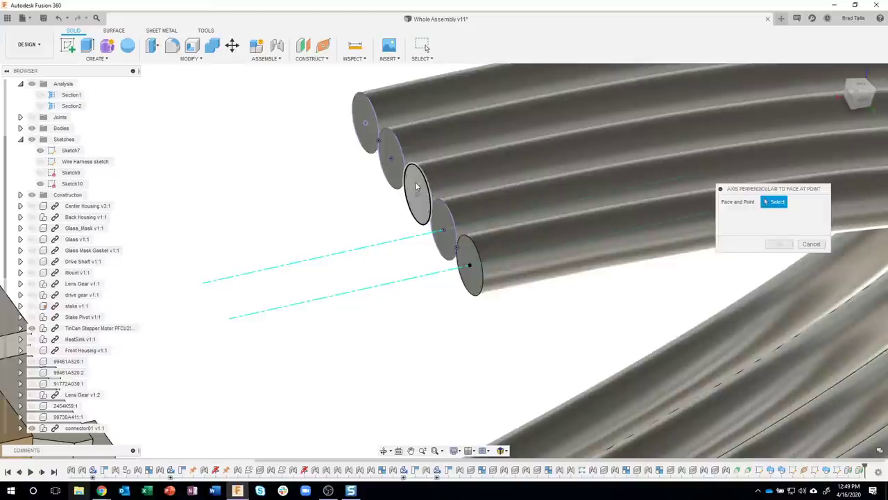
{"action": "left_click", "coordinate": [417, 195]}
{"action": "left_click", "coordinate": [416, 198]}
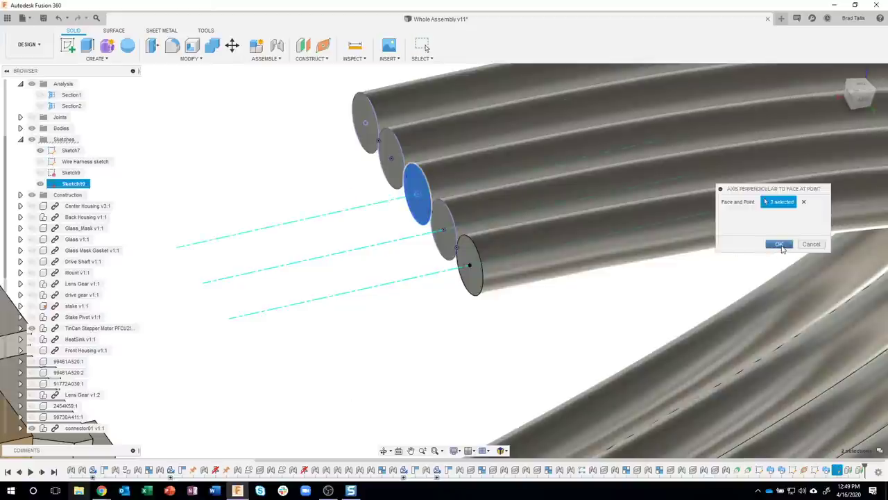
{"action": "key", "text": "Return"}
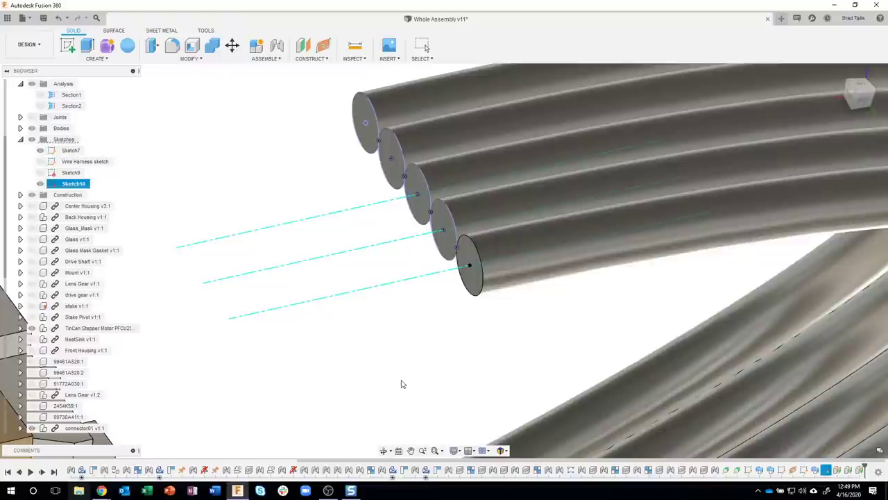
- Add a construction axis perpendicular to the fourth wire's end face at its centre point
{"action": "left_click", "coordinate": [392, 149]}
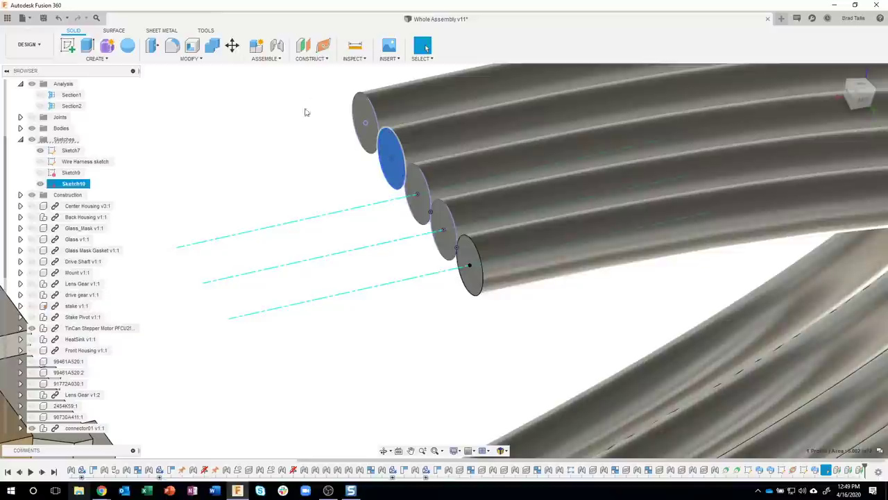
{"action": "left_click", "coordinate": [327, 59]}
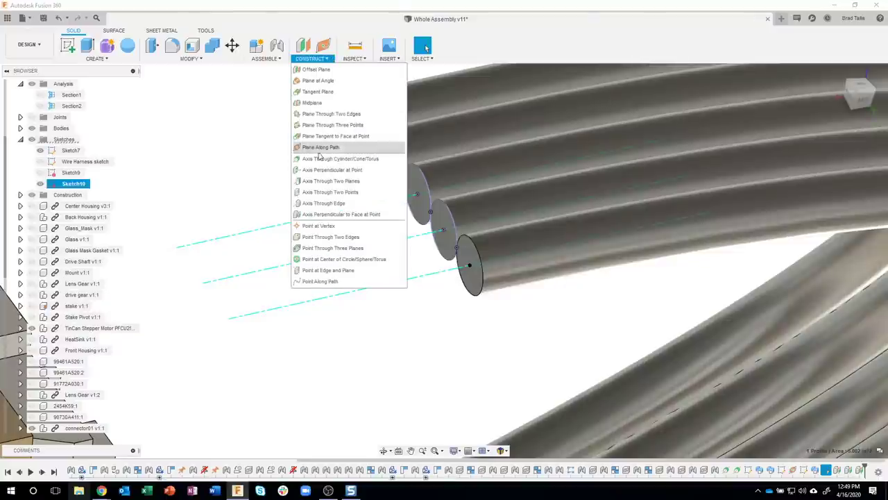
{"action": "left_click", "coordinate": [322, 214]}
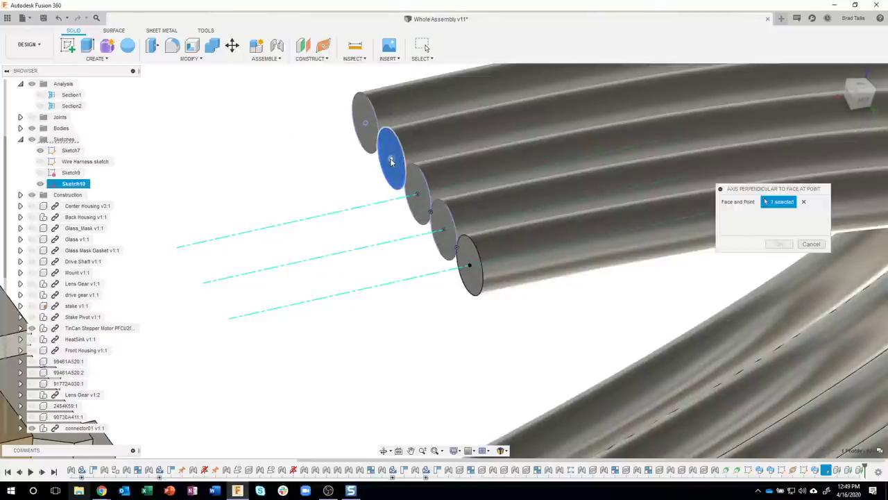
{"action": "left_click", "coordinate": [391, 159]}
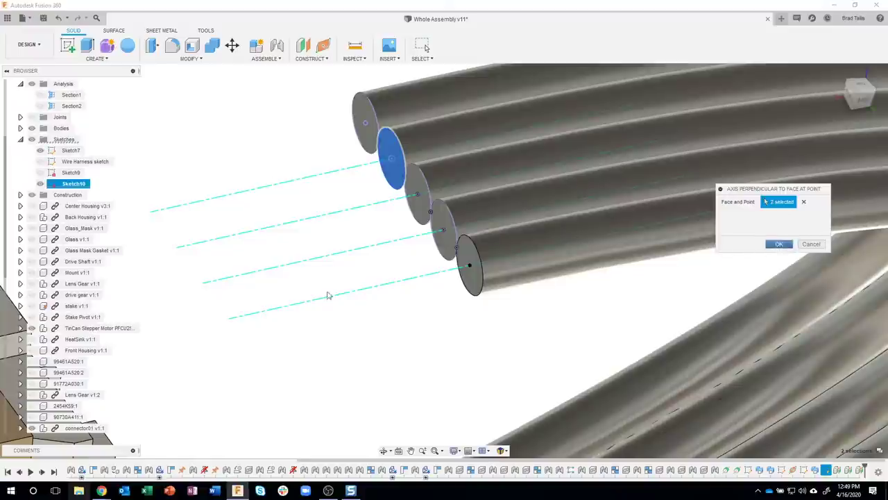
{"action": "key", "text": "Return"}
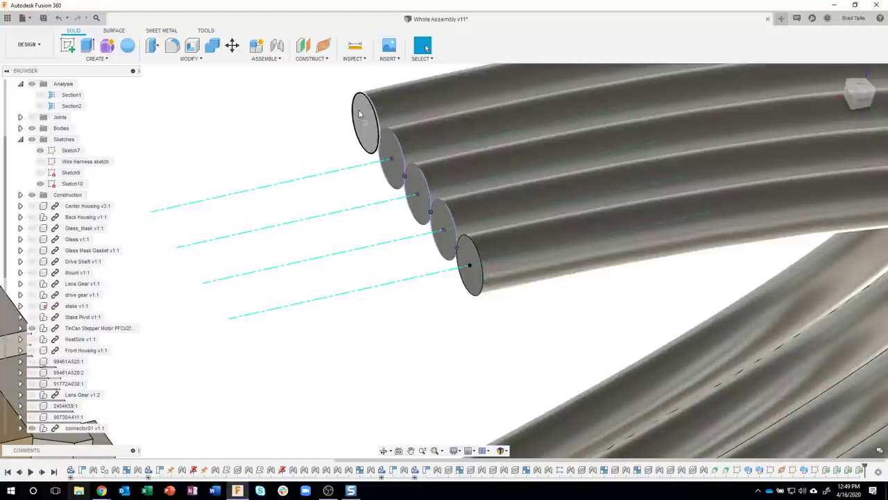
- Add the last perpendicular construction axis at the centre of the fifth wire's end face
{"action": "left_click", "coordinate": [322, 61]}
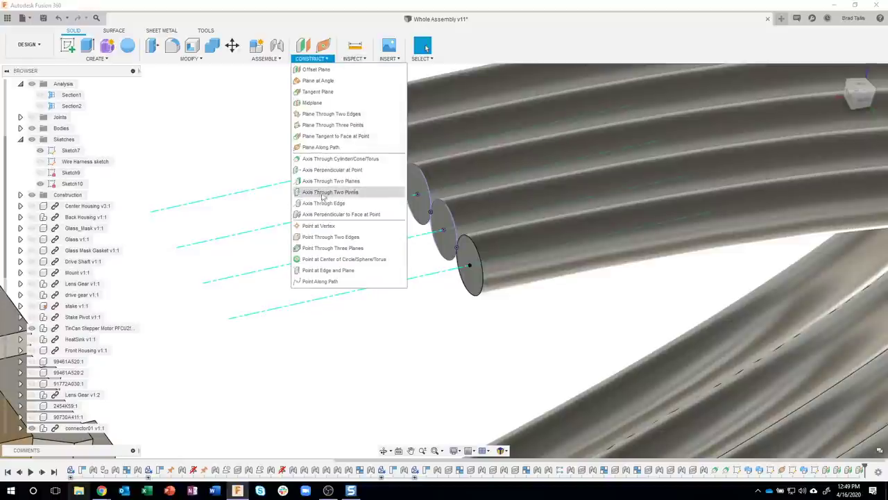
{"action": "left_click", "coordinate": [321, 214]}
{"action": "left_click", "coordinate": [366, 125]}
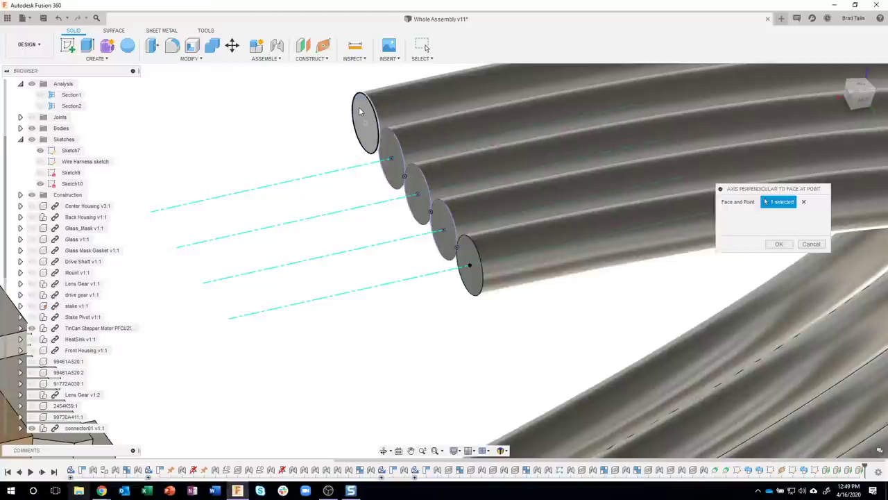
{"action": "left_click", "coordinate": [365, 123]}
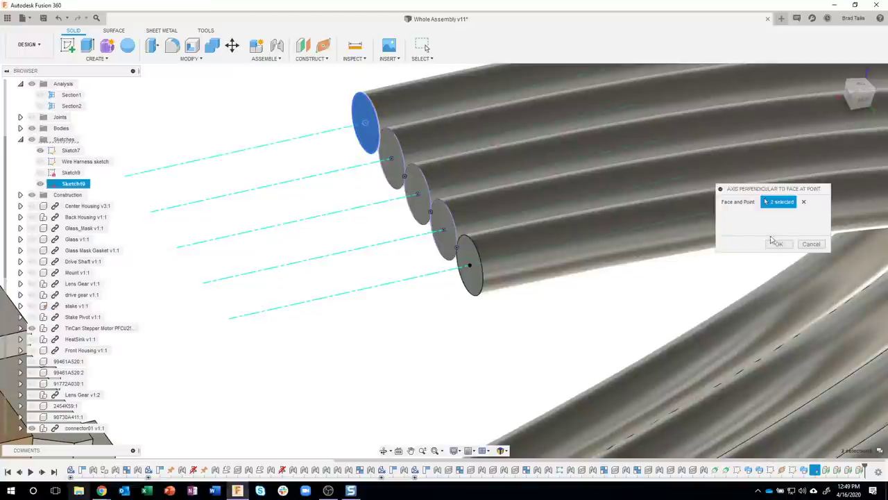
{"action": "left_click", "coordinate": [777, 243]}
- Examine how the five wire ends and their axes line up with the pin slots of the board connector beside the J1 label
{"action": "scroll", "coordinate": [444, 319], "scroll_direction": "down", "scroll_amount": 3}
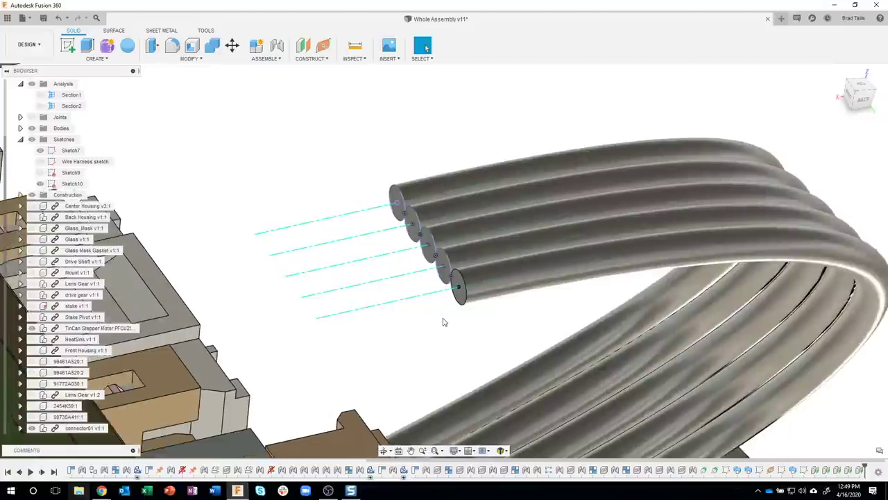
{"action": "middle_click_drag", "start_coordinate": [443, 318], "coordinate": [390, 301], "text": "shift"}
{"action": "scroll", "coordinate": [398, 297], "scroll_direction": "up", "scroll_amount": 2}
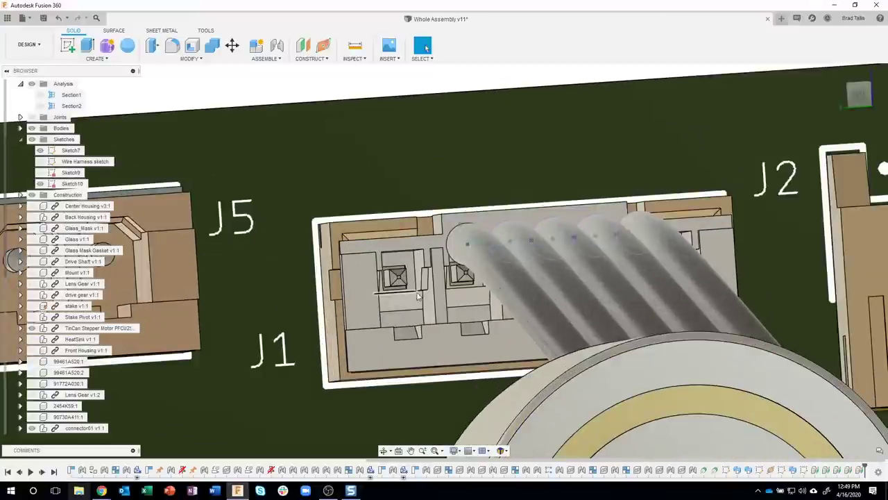
{"action": "scroll", "coordinate": [418, 297], "scroll_direction": "up", "scroll_amount": 2}
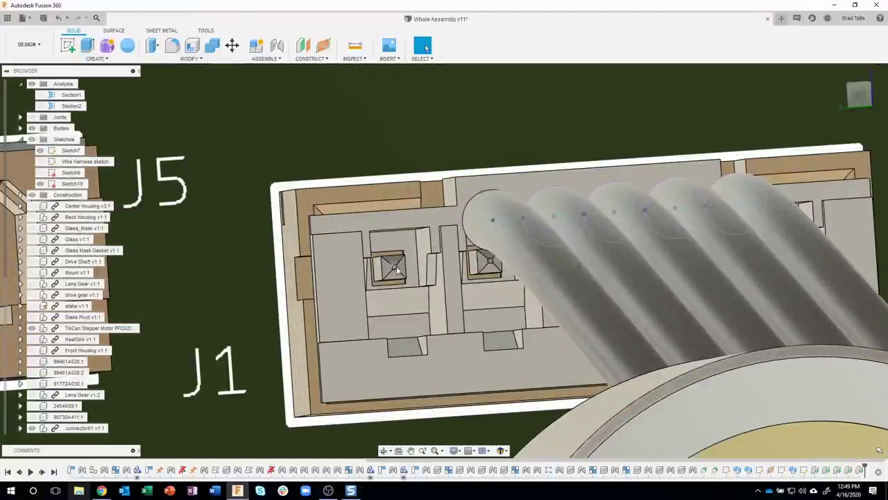
{"action": "scroll", "coordinate": [399, 267], "scroll_direction": "up", "scroll_amount": 2}
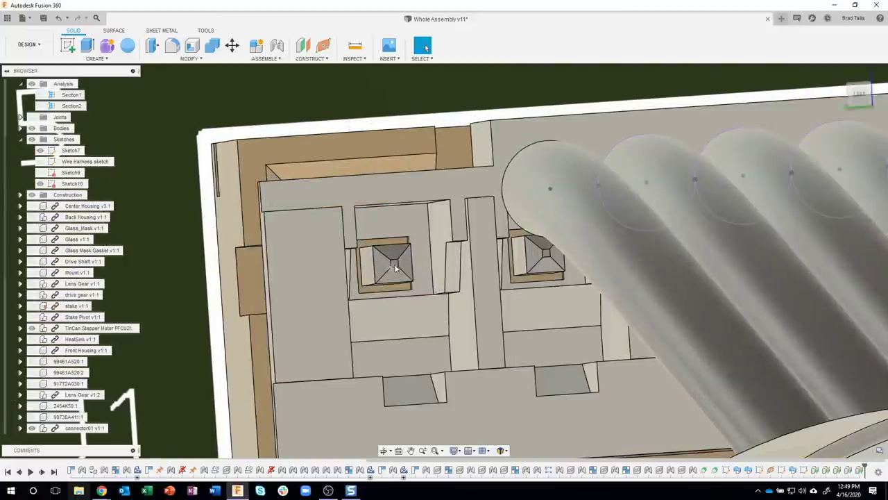
{"action": "scroll", "coordinate": [395, 262], "scroll_direction": "down", "scroll_amount": 5}
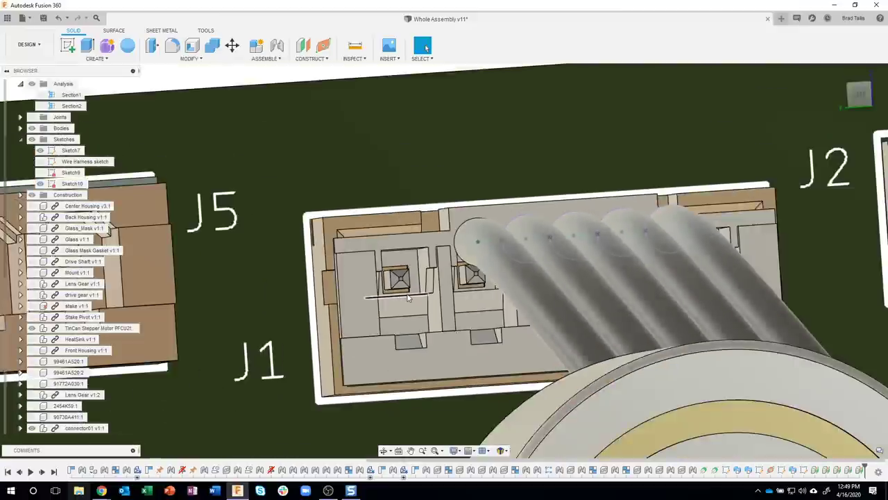
{"action": "middle_click_drag", "start_coordinate": [409, 297], "coordinate": [602, 190], "text": "shift"}
{"action": "scroll", "coordinate": [557, 204], "scroll_direction": "up", "scroll_amount": 2}
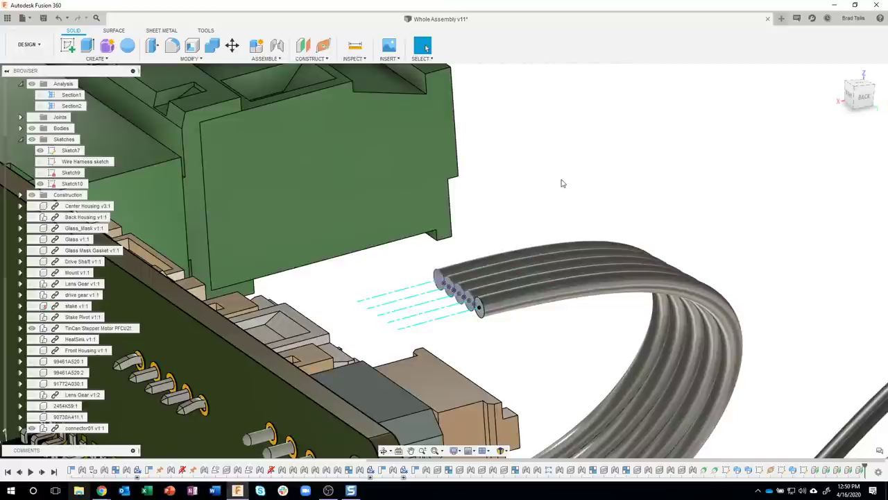
{"action": "middle_click_drag", "start_coordinate": [562, 183], "coordinate": [567, 161], "text": "shift"}
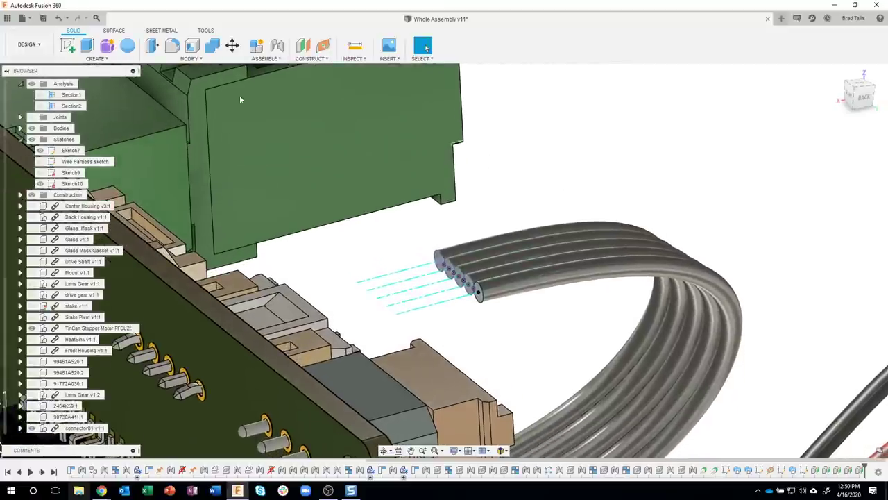
- Start a new sketch on a vertical origin plane of the assembly
{"action": "left_click", "coordinate": [67, 45]}
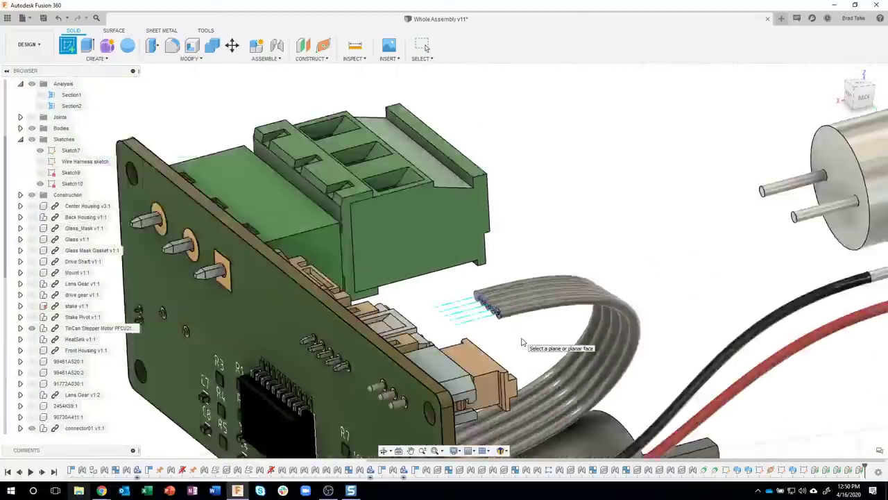
{"action": "scroll", "coordinate": [522, 342], "scroll_direction": "down", "scroll_amount": 4}
{"action": "middle_click_drag", "start_coordinate": [524, 340], "coordinate": [504, 396], "text": "shift"}
{"action": "left_click", "coordinate": [503, 396]}
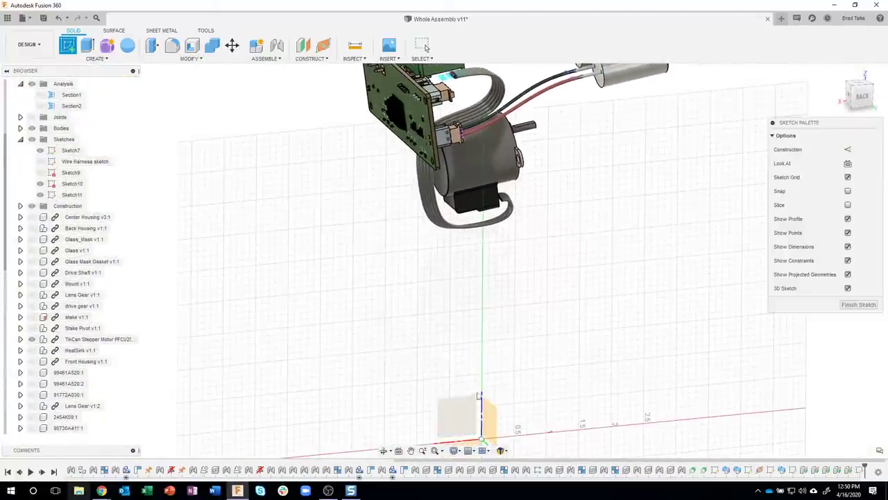
- Draw a two-point spline from the first pin opening of the connector beside J1 to the centre of the first wire's end face
{"action": "scroll", "coordinate": [555, 180], "scroll_direction": "up", "scroll_amount": 10}
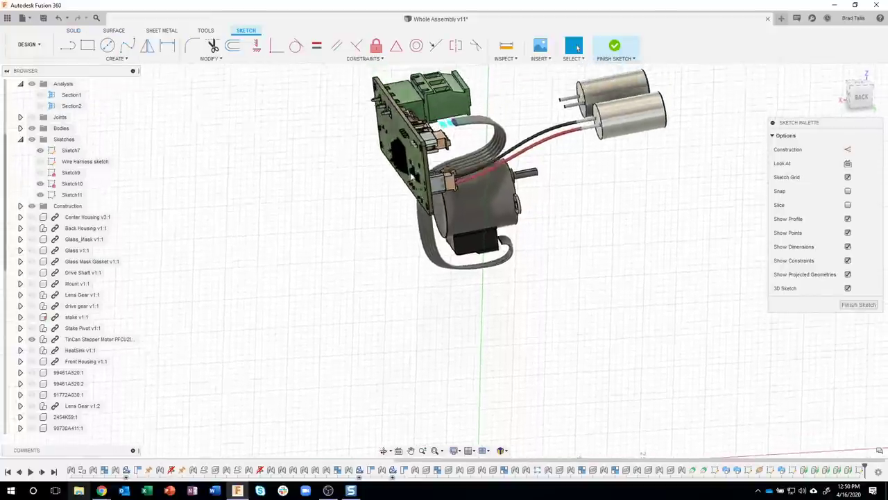
{"action": "scroll", "coordinate": [470, 143], "scroll_direction": "up", "scroll_amount": 10}
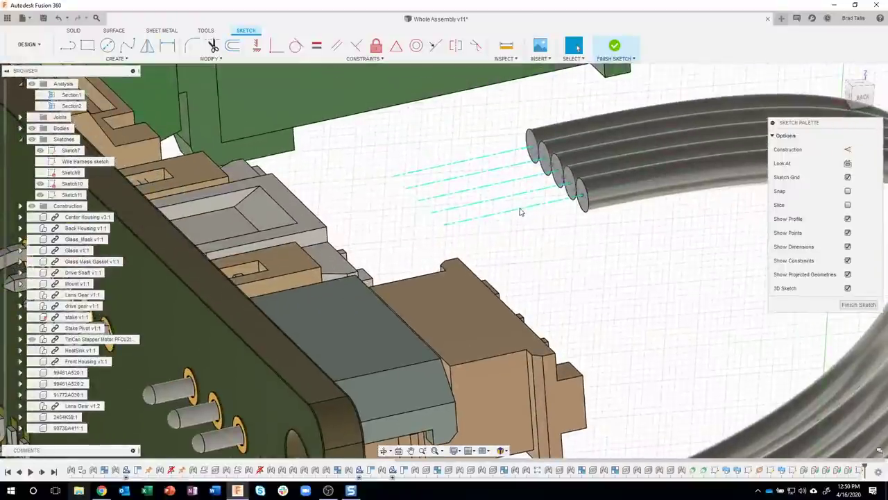
{"action": "left_click", "coordinate": [521, 213]}
{"action": "mouse_move", "coordinate": [520, 215]}
{"action": "middle_mouse_down", "text": "shift"}
{"action": "mouse_move", "coordinate": [490, 223]}
{"action": "mouse_move", "coordinate": [414, 215]}
{"action": "mouse_move", "coordinate": [408, 202]}
{"action": "mouse_move", "coordinate": [340, 176]}
{"action": "mouse_move", "coordinate": [396, 195]}
{"action": "middle_mouse_up", "text": "shift"}
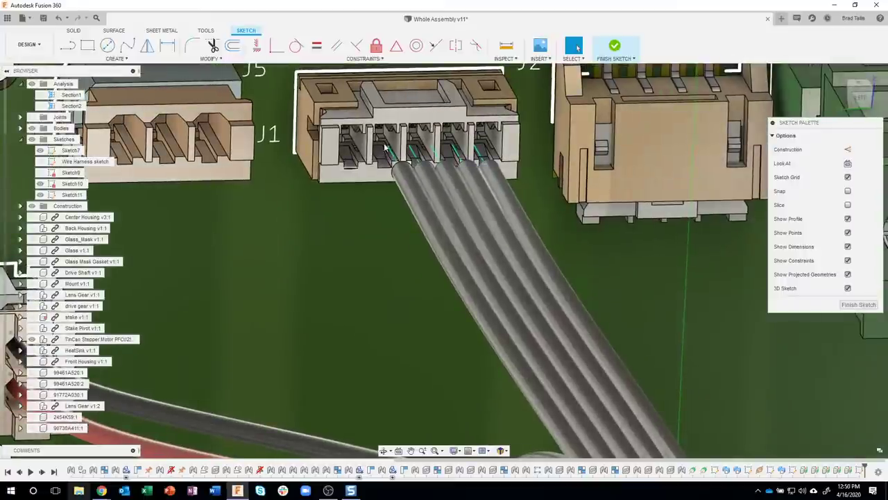
{"action": "scroll", "coordinate": [390, 122], "scroll_direction": "up", "scroll_amount": 3}
{"action": "scroll", "coordinate": [390, 123], "scroll_direction": "up", "scroll_amount": 3}
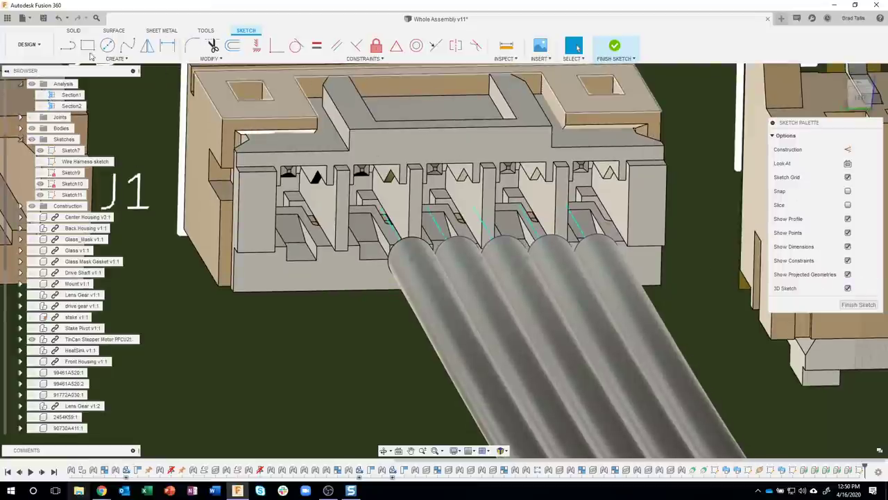
{"action": "left_click", "coordinate": [126, 46]}
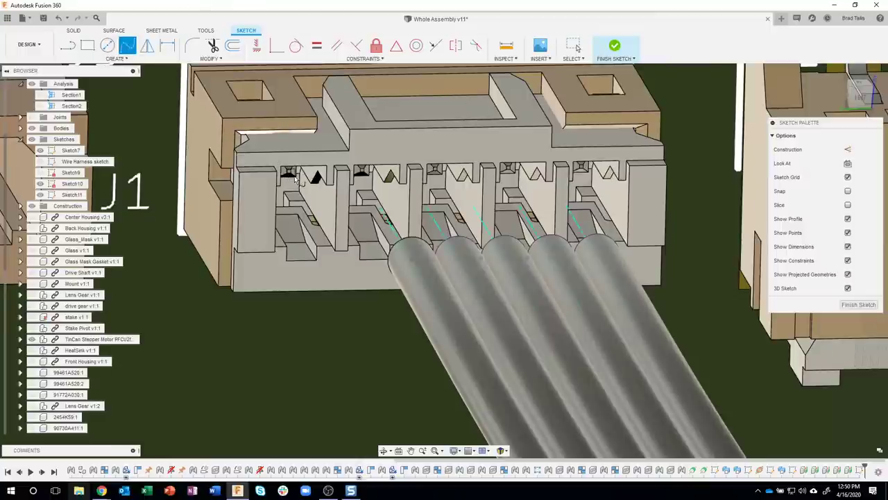
{"action": "scroll", "coordinate": [295, 177], "scroll_direction": "up", "scroll_amount": 3}
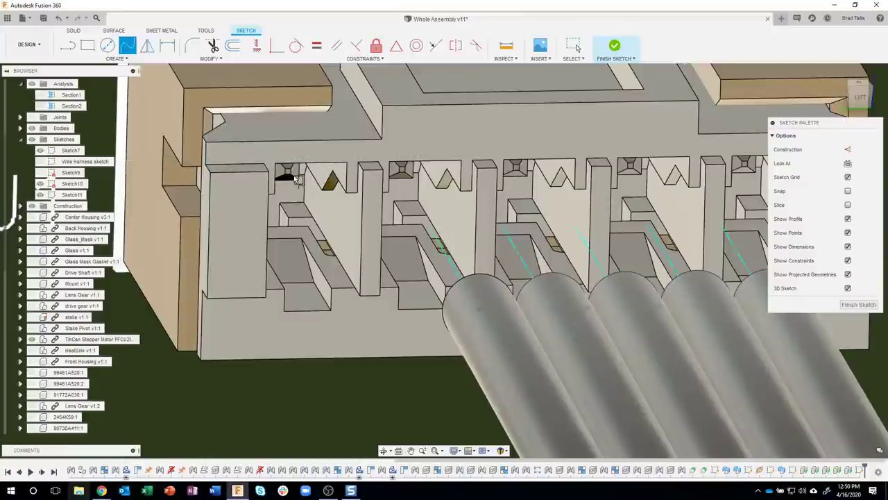
{"action": "left_click", "coordinate": [291, 174]}
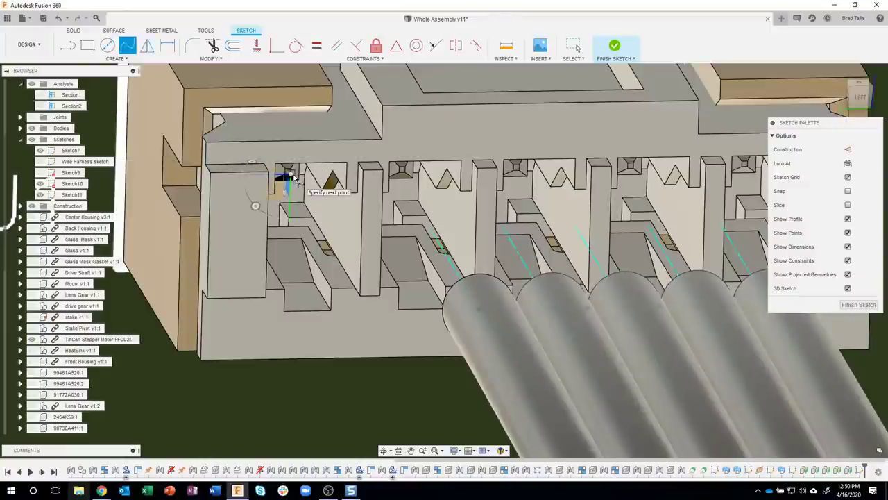
{"action": "left_click", "coordinate": [478, 310]}
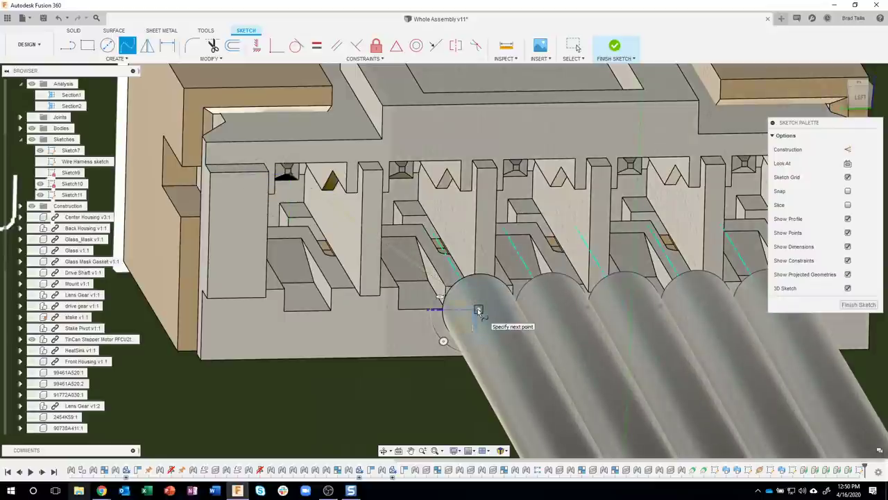
{"action": "key", "text": "Escape"}
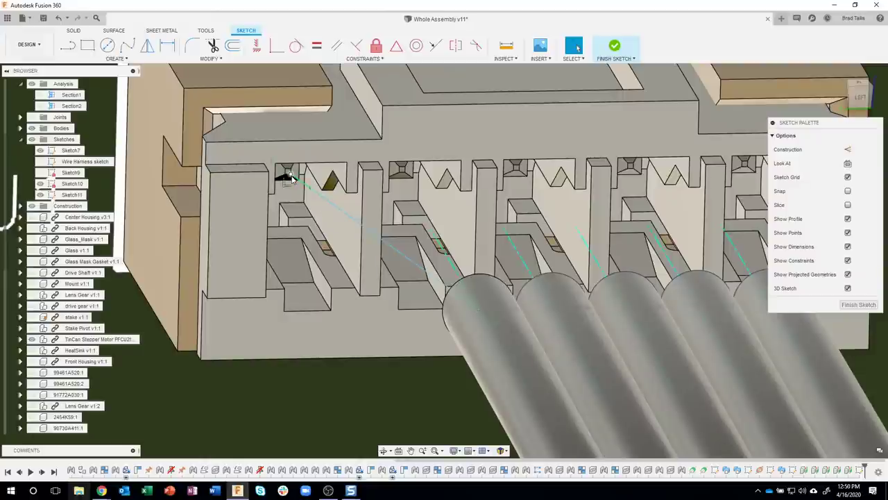
- Draw separate two-point splines from the second and third pin openings to the end-face centres of the second and third wires
{"action": "left_click", "coordinate": [127, 45]}
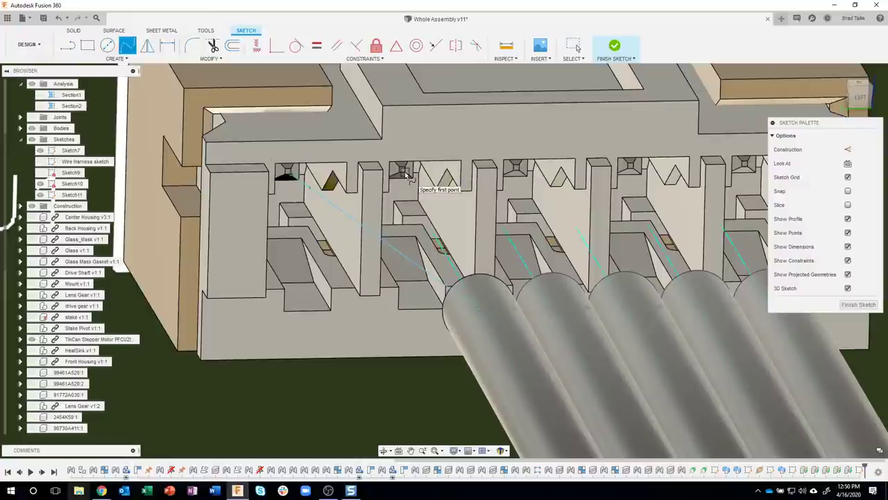
{"action": "left_click", "coordinate": [401, 172]}
{"action": "left_click", "coordinate": [552, 308]}
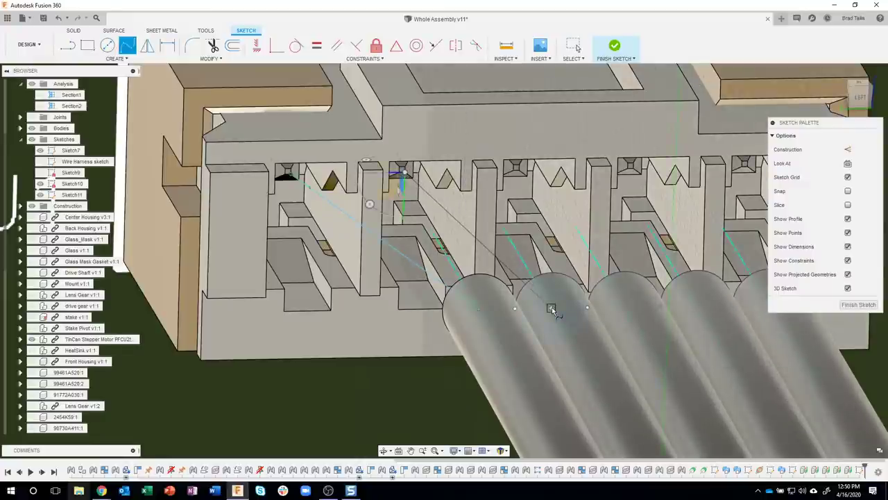
{"action": "key", "text": "Escape"}
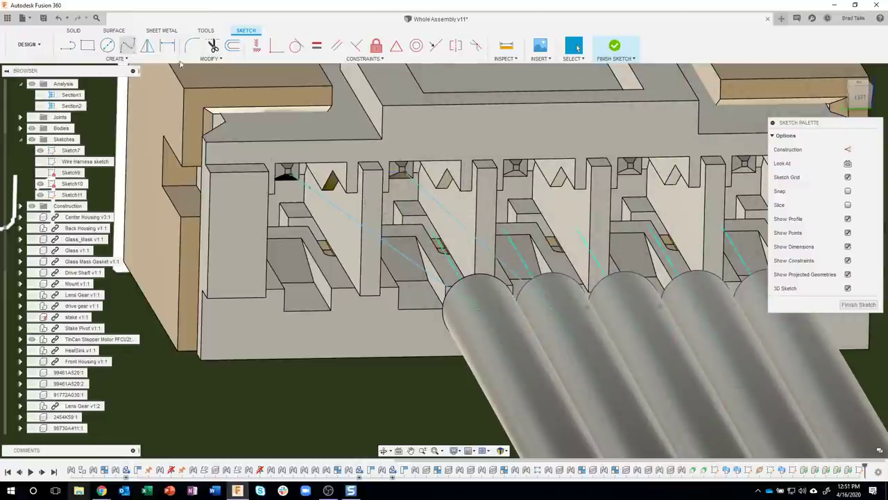
{"action": "key", "text": "Return"}
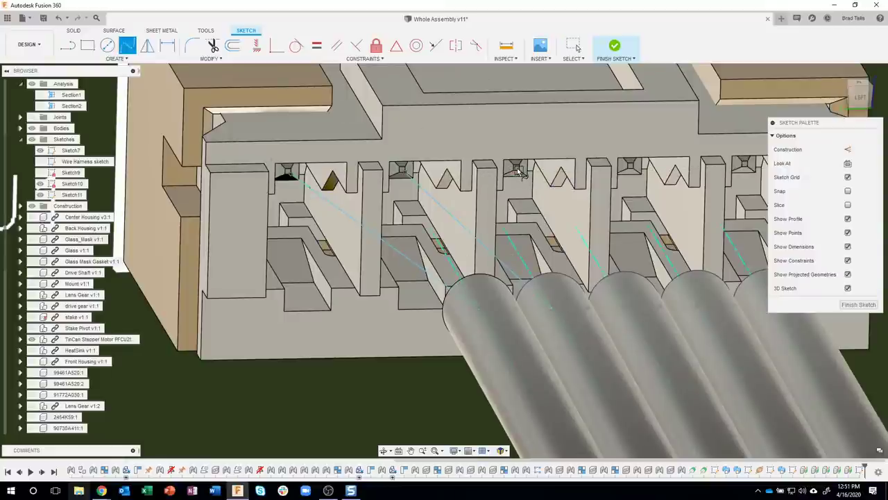
{"action": "left_click", "coordinate": [517, 171]}
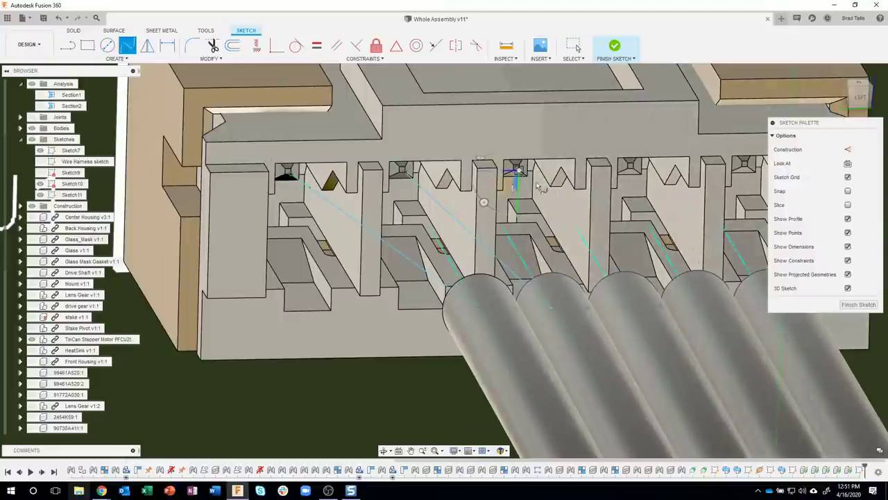
{"action": "left_click", "coordinate": [623, 308]}
{"action": "key", "text": "Escape"}
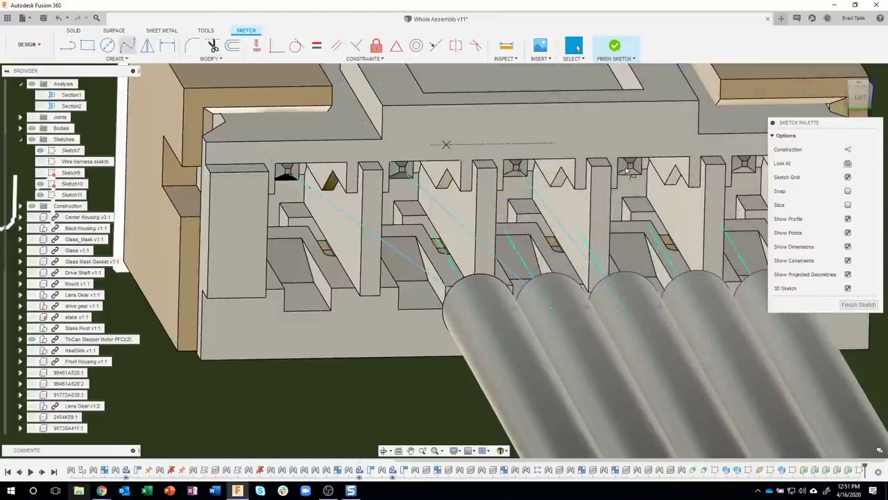
- Draw separate two-point splines from the fourth and fifth pin openings to the end-face centres of the fourth and fifth wires
{"action": "key", "text": "Return"}
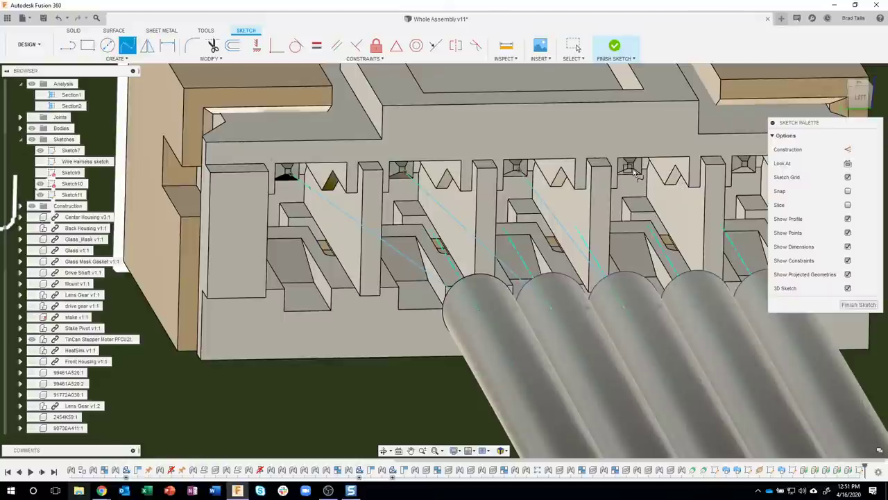
{"action": "left_click", "coordinate": [632, 169]}
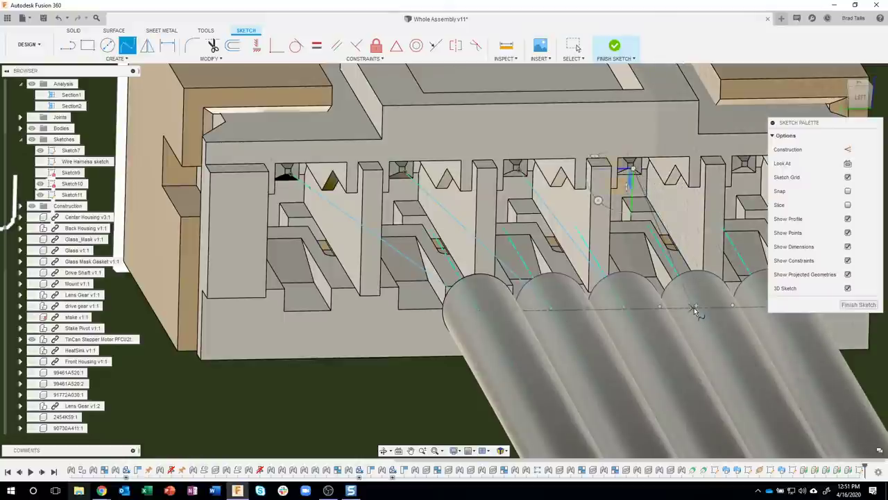
{"action": "key", "text": "Escape"}
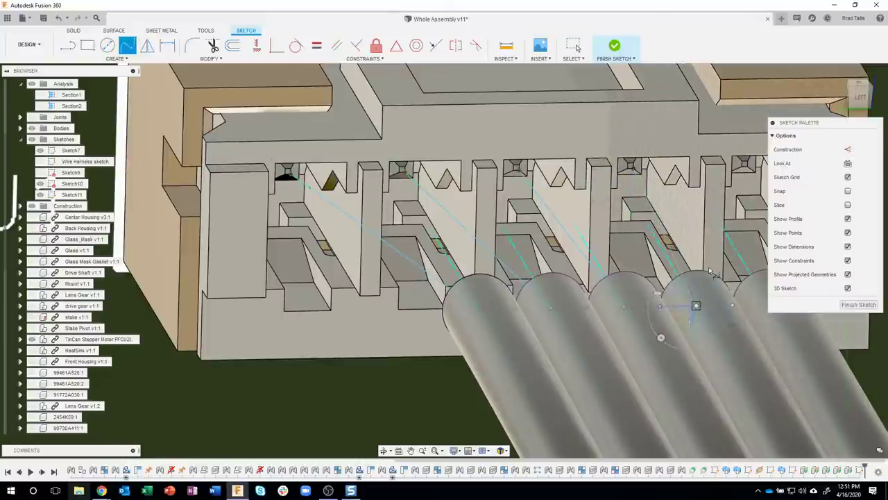
{"action": "middle_click_drag", "start_coordinate": [649, 223], "coordinate": [603, 222]}
{"action": "left_click", "coordinate": [126, 48]}
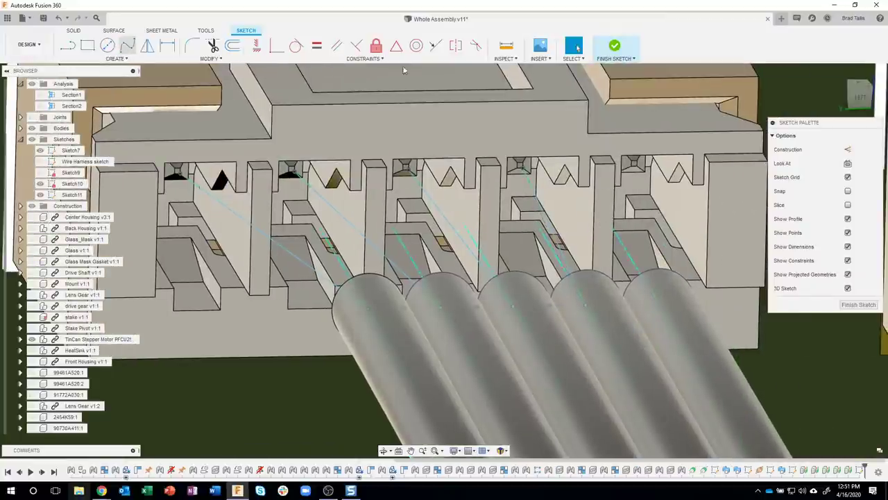
{"action": "left_click", "coordinate": [636, 167]}
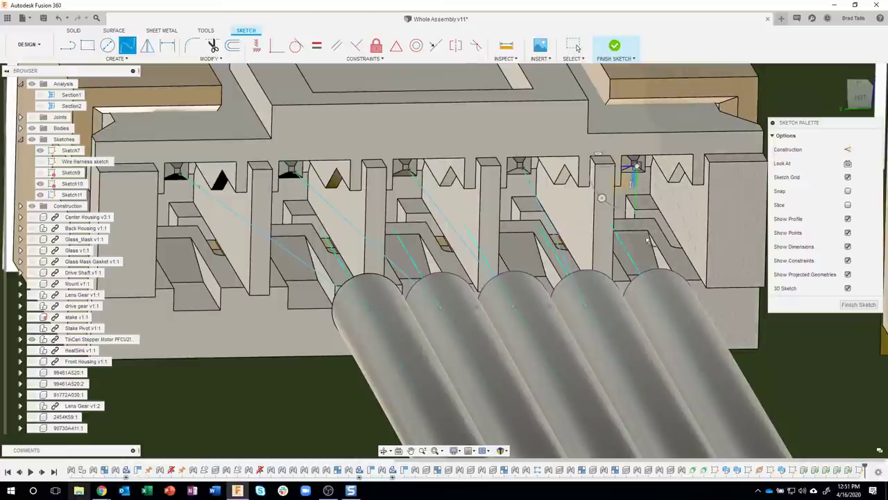
{"action": "left_click", "coordinate": [658, 305]}
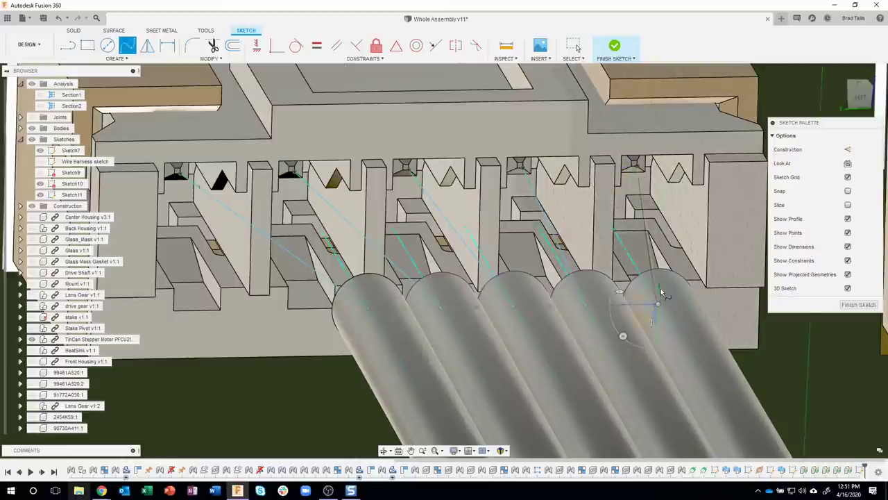
{"action": "key", "text": "Escape"}
- Constrain the wire-end tangent handle of each of the five splines parallel to the construction axis of its wire
{"action": "scroll", "coordinate": [433, 256], "scroll_direction": "down", "scroll_amount": 5}
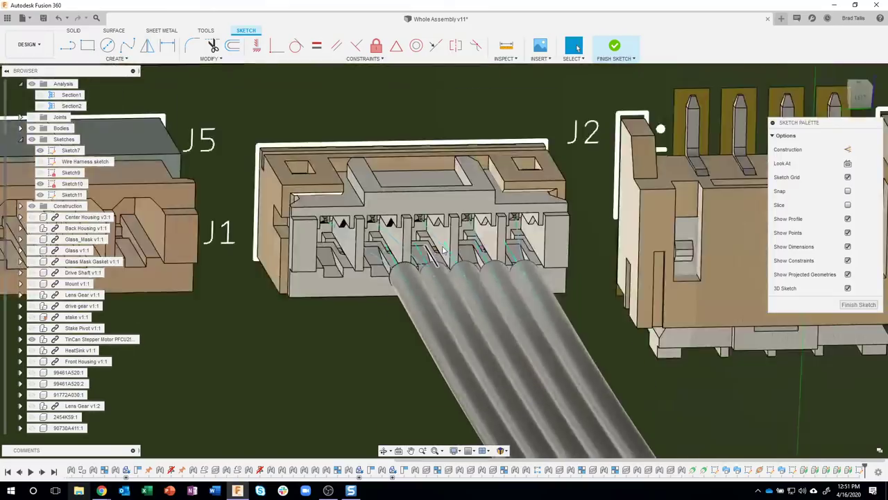
{"action": "middle_click_drag", "start_coordinate": [442, 249], "coordinate": [542, 347], "text": "shift"}
{"action": "scroll", "coordinate": [581, 344], "scroll_direction": "up", "scroll_amount": 4}
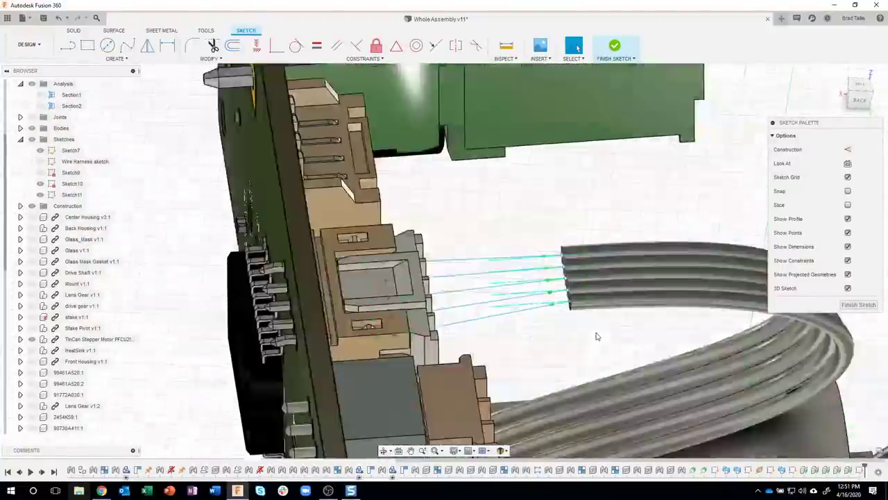
{"action": "scroll", "coordinate": [581, 325], "scroll_direction": "up", "scroll_amount": 4}
{"action": "middle_click_drag", "start_coordinate": [410, 318], "coordinate": [590, 315]}
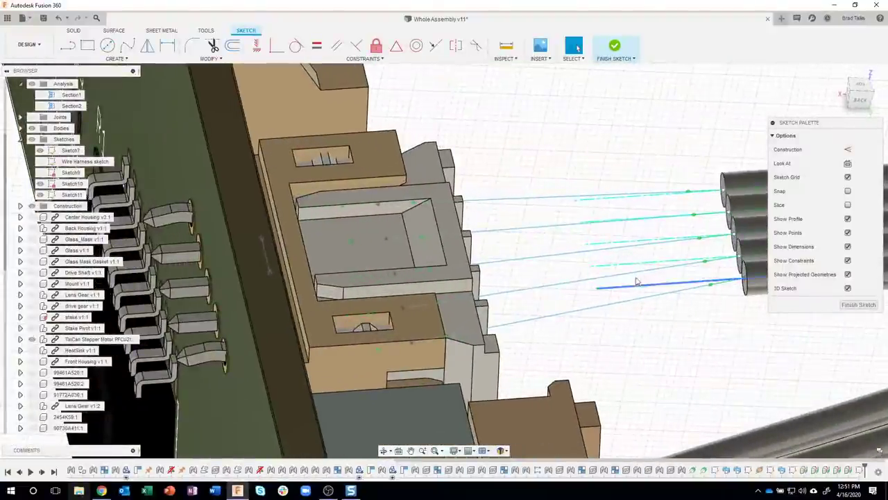
{"action": "middle_click_drag", "start_coordinate": [636, 281], "coordinate": [563, 243], "text": "shift"}
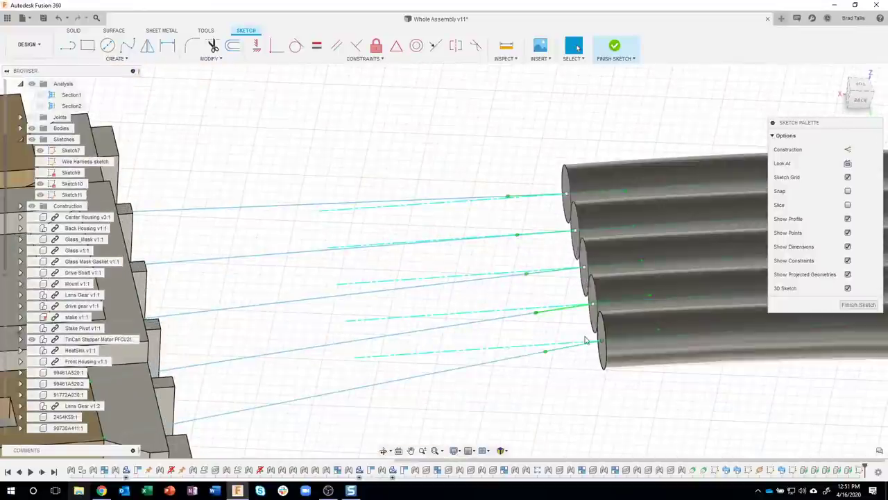
{"action": "left_click", "coordinate": [335, 46]}
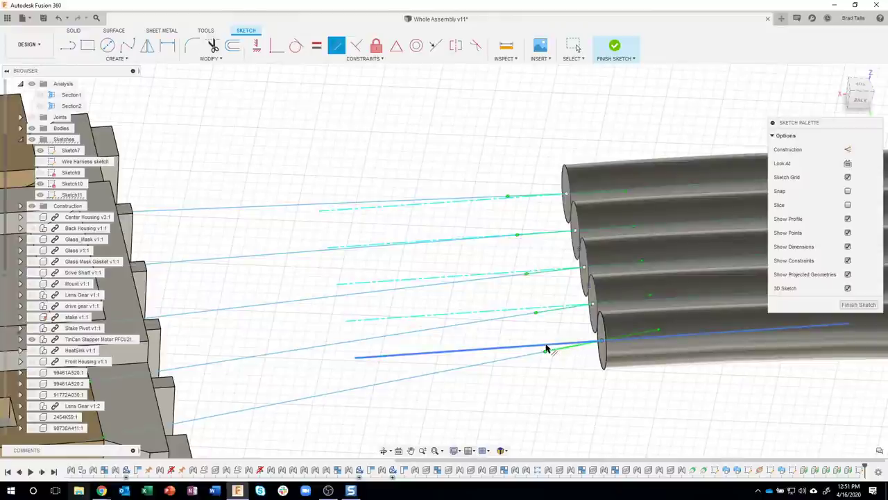
{"action": "left_click", "coordinate": [546, 349]}
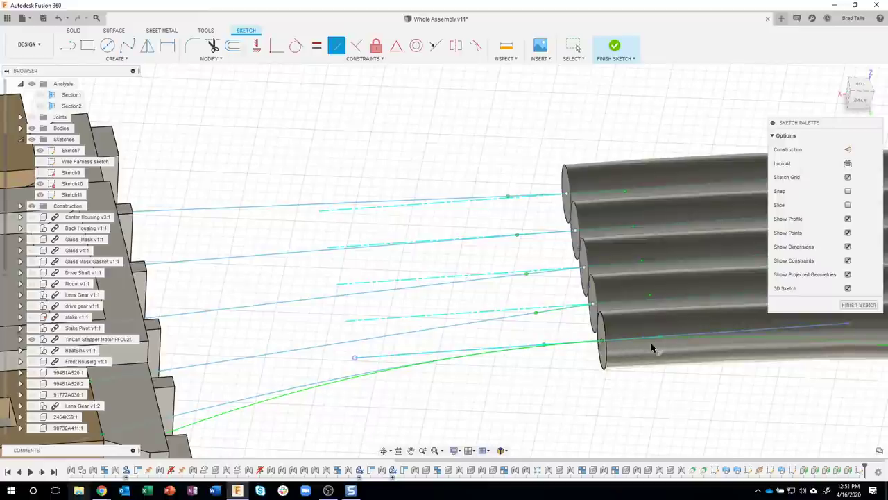
{"action": "left_click", "coordinate": [532, 309]}
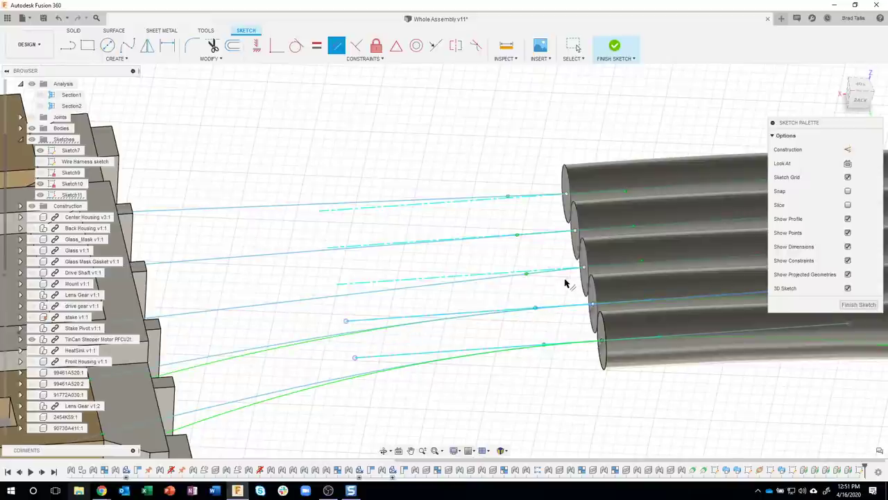
{"action": "left_click", "coordinate": [504, 274]}
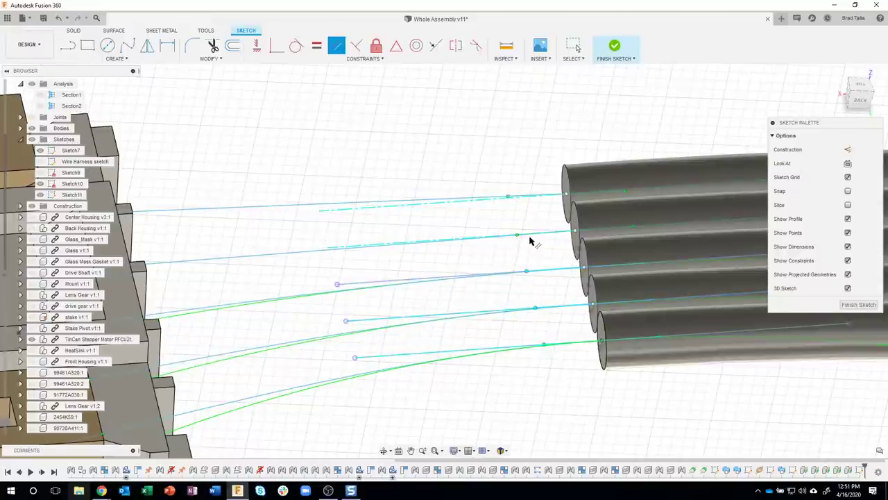
{"action": "left_click", "coordinate": [436, 243]}
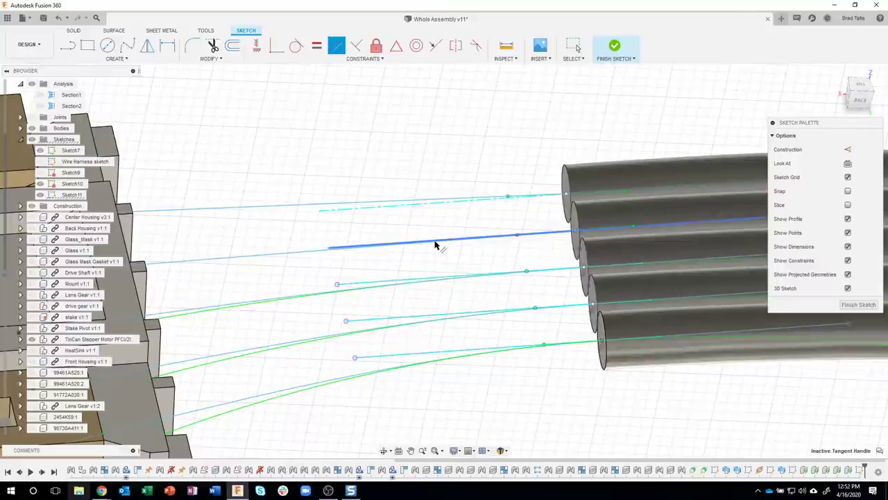
{"action": "left_click", "coordinate": [534, 199]}
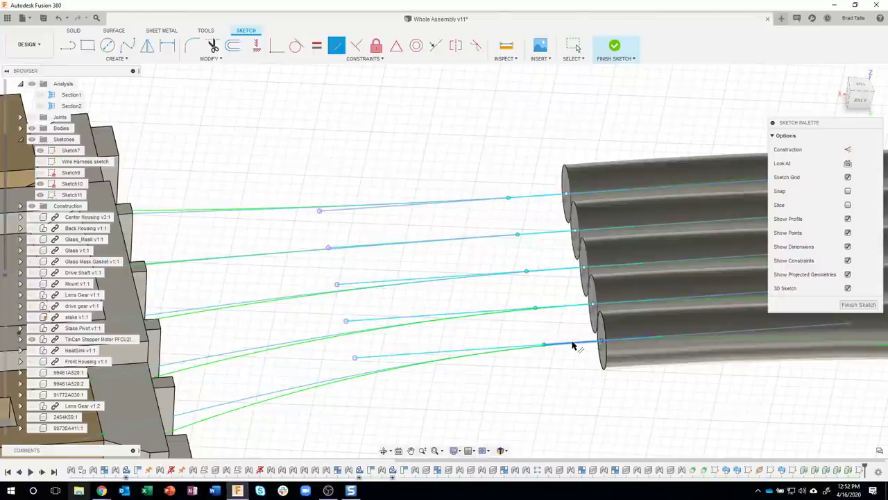
- Constrain the connector-end tangent handles of the five splines parallel to the edges of their pin slots and finish the 3D sketch
{"action": "scroll", "coordinate": [573, 344], "scroll_direction": "down", "scroll_amount": 3}
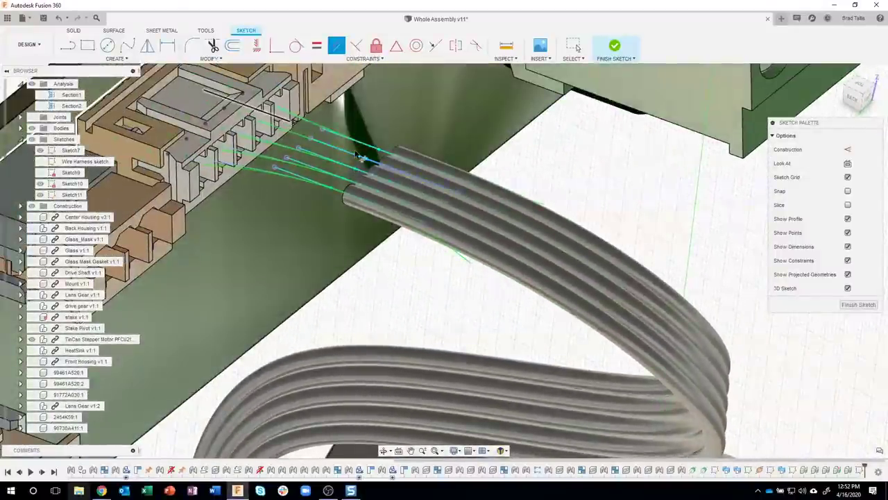
{"action": "scroll", "coordinate": [388, 205], "scroll_direction": "up", "scroll_amount": 4}
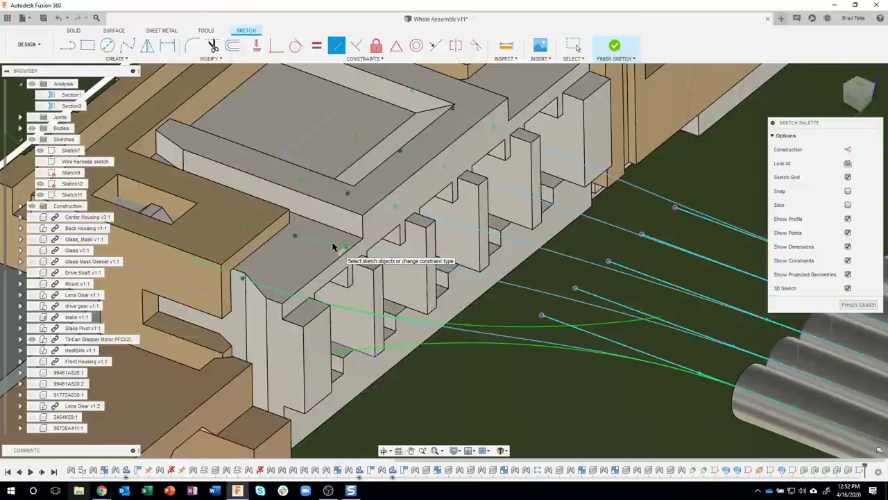
{"action": "left_click", "coordinate": [399, 306]}
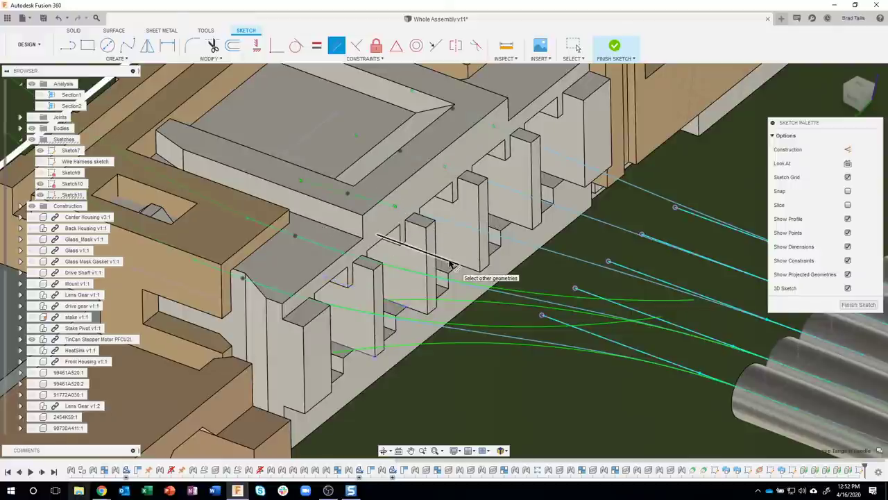
{"action": "left_click", "coordinate": [443, 236]}
{"action": "left_click", "coordinate": [444, 169]}
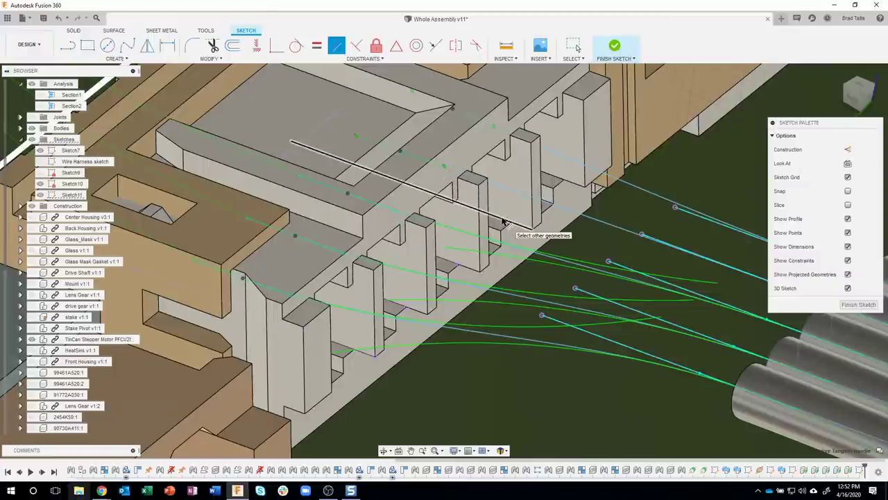
{"action": "left_click", "coordinate": [502, 218]}
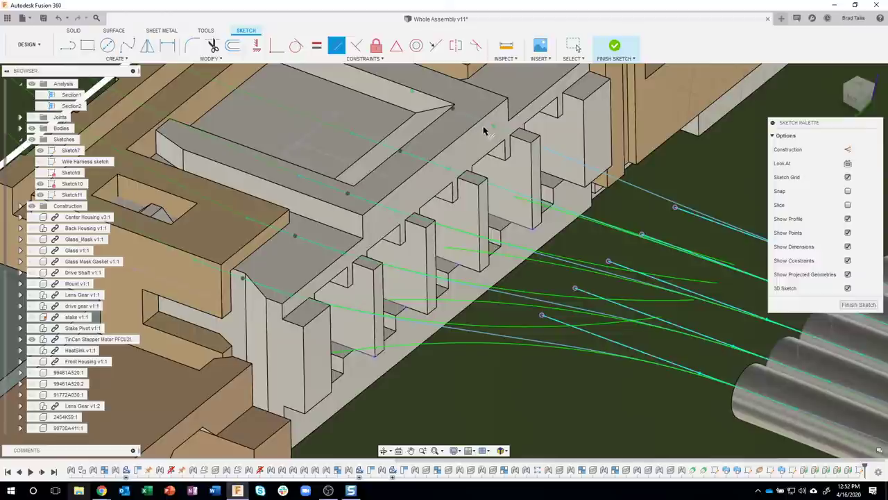
{"action": "left_click", "coordinate": [552, 178]}
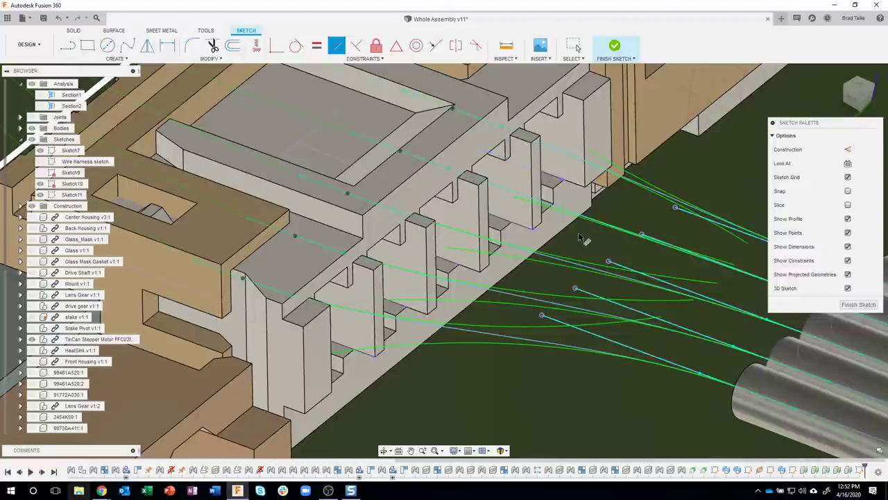
{"action": "middle_click_drag", "start_coordinate": [585, 238], "coordinate": [701, 251], "text": "shift"}
{"action": "left_click", "coordinate": [858, 304]}
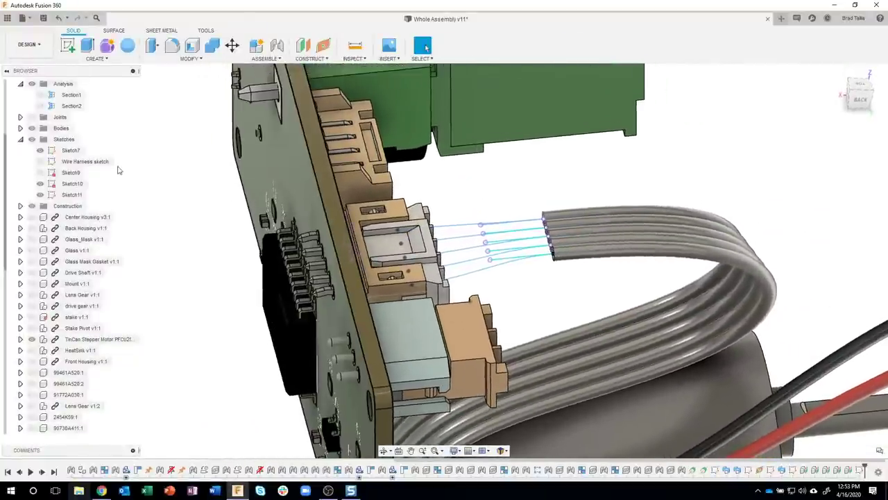
- Check the splines between the connector and the wires by toggling the visibility of Sketch11 and the construction geometry and viewing them from several angles
{"action": "left_click", "coordinate": [35, 208]}
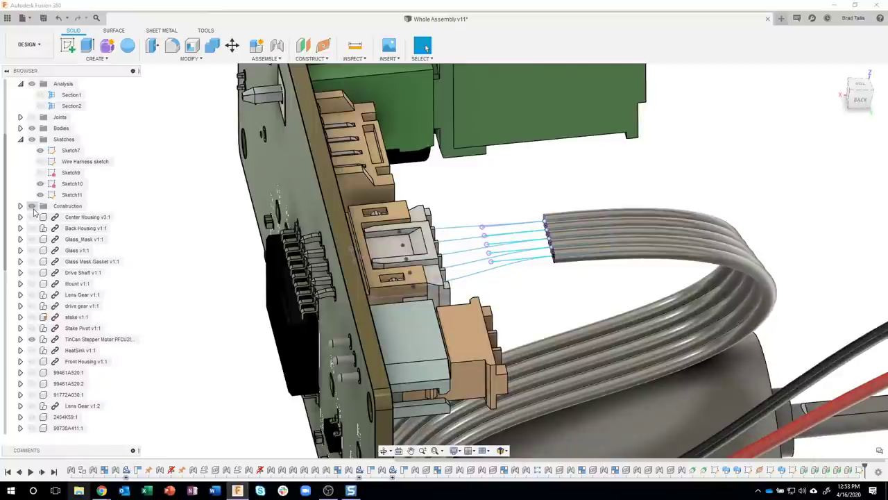
{"action": "left_click", "coordinate": [41, 196]}
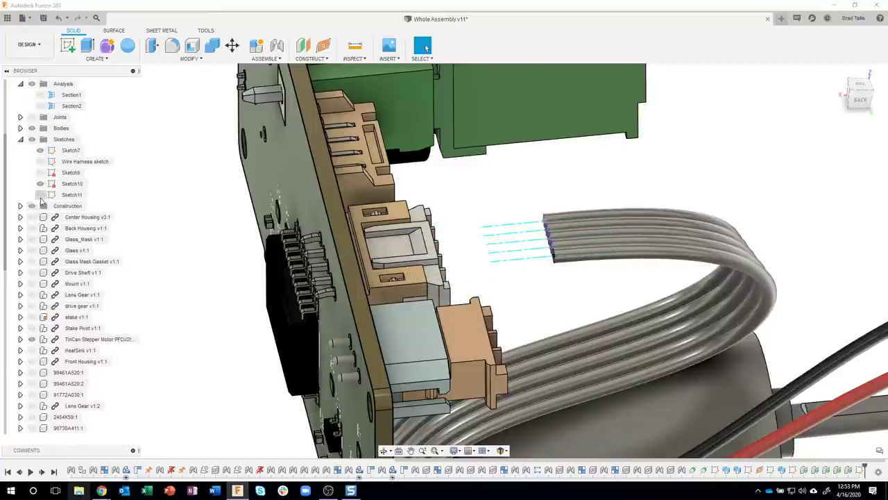
{"action": "left_click", "coordinate": [35, 204]}
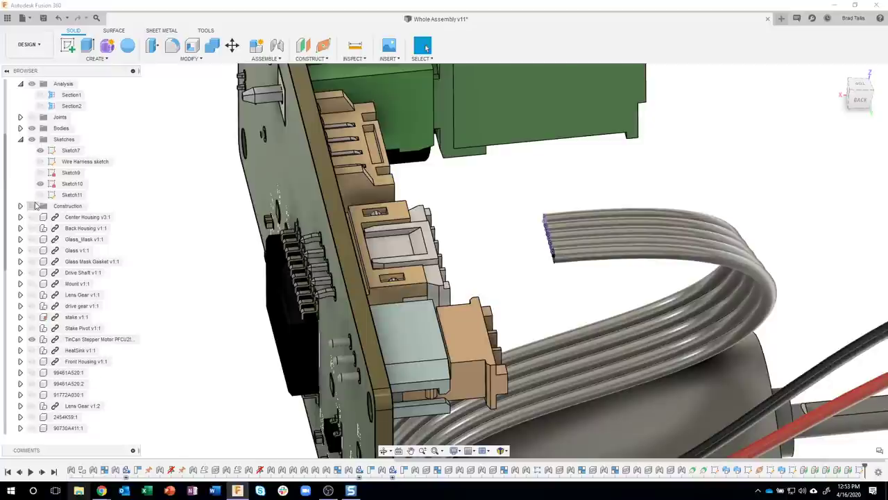
{"action": "left_click", "coordinate": [32, 206]}
{"action": "left_click", "coordinate": [40, 196]}
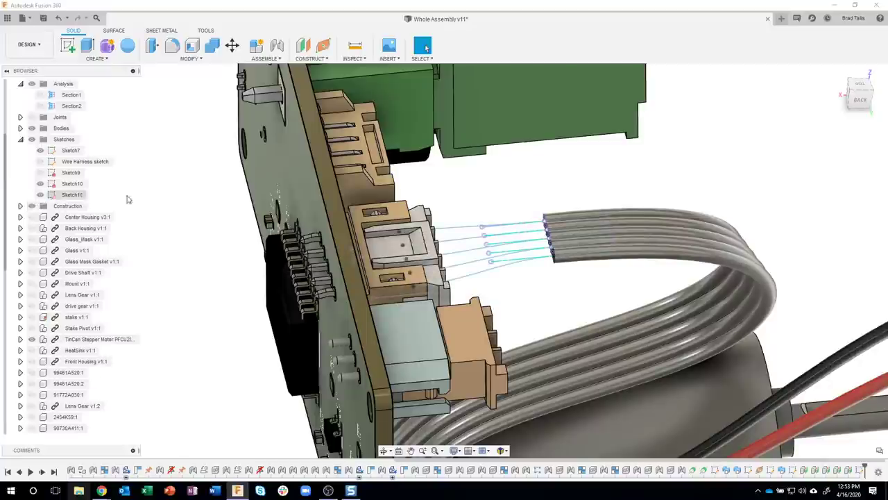
{"action": "scroll", "coordinate": [538, 175], "scroll_direction": "up", "scroll_amount": 3}
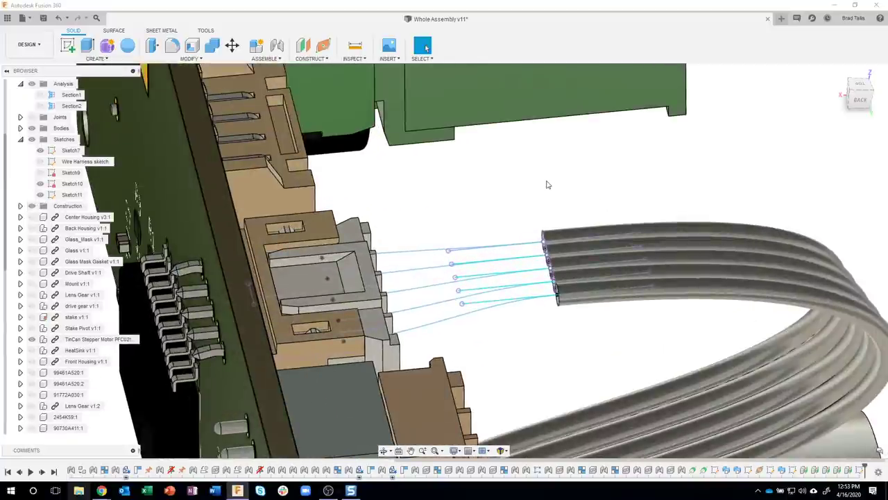
{"action": "middle_click_drag", "start_coordinate": [546, 184], "coordinate": [562, 92], "text": "shift"}
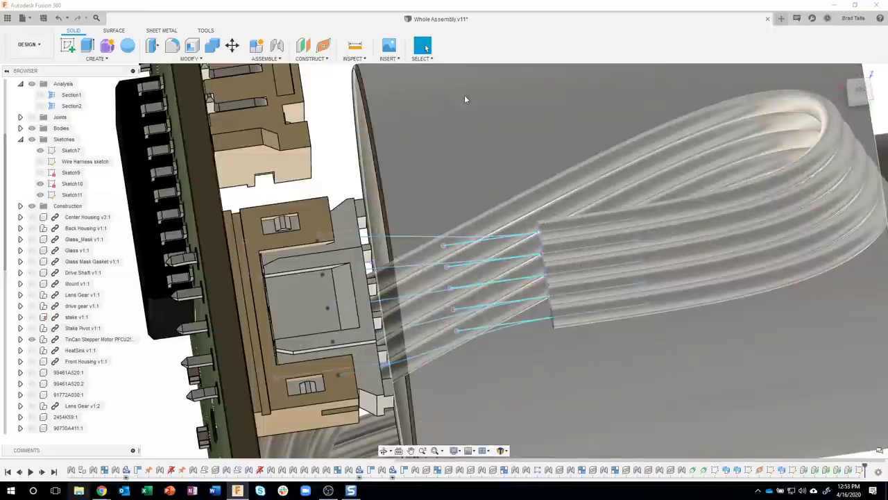
{"action": "middle_click_drag", "start_coordinate": [464, 94], "coordinate": [551, 151], "text": "shift"}
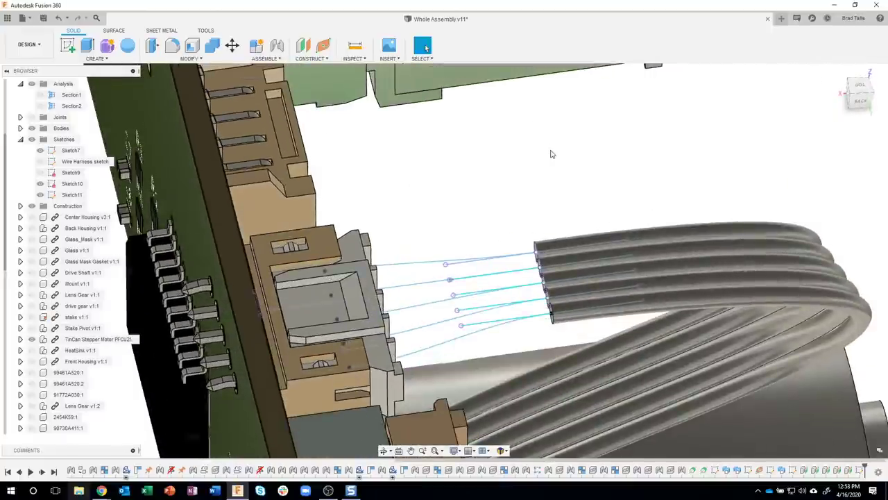
- Sweep the lowest wire's circular end profile along its spline into the connector, using the Join operation
{"action": "left_click", "coordinate": [96, 59]}
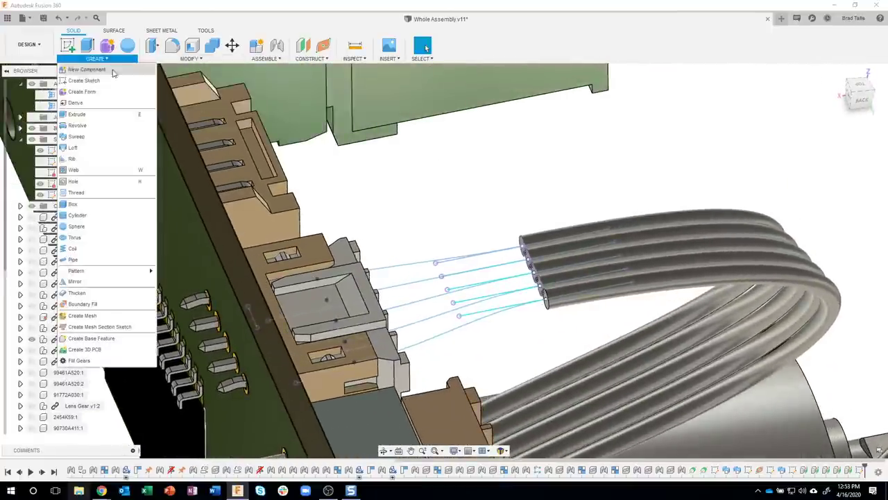
{"action": "left_click", "coordinate": [85, 138]}
{"action": "scroll", "coordinate": [557, 332], "scroll_direction": "up", "scroll_amount": 3}
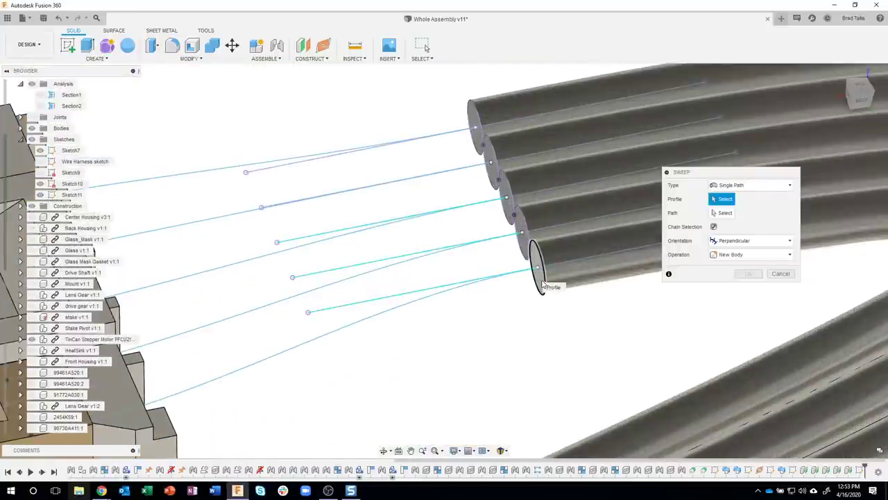
{"action": "left_click", "coordinate": [543, 285]}
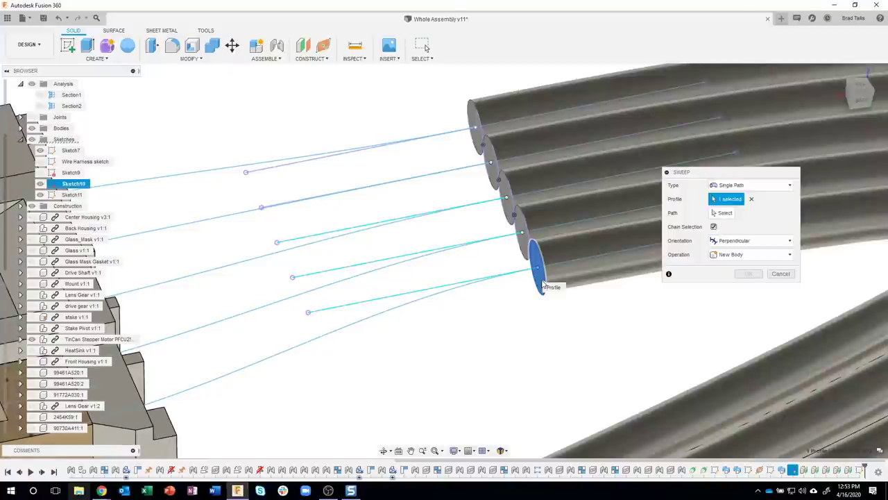
{"action": "left_click", "coordinate": [722, 213]}
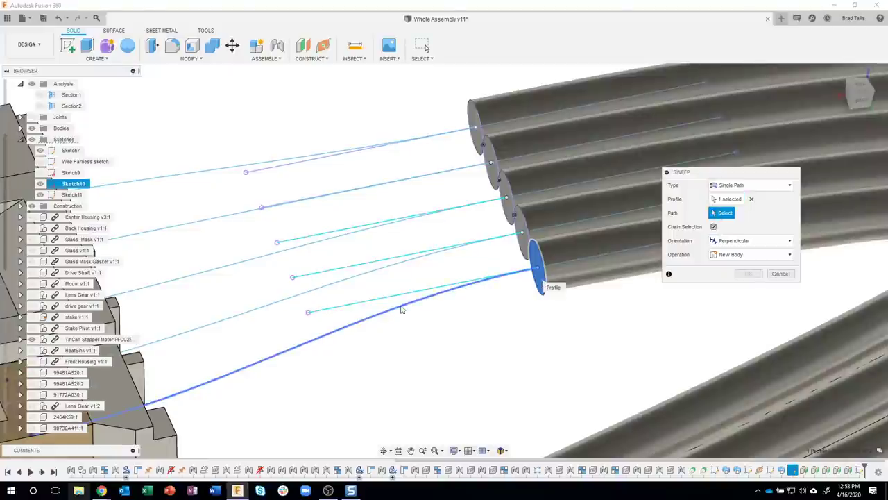
{"action": "left_click", "coordinate": [391, 312]}
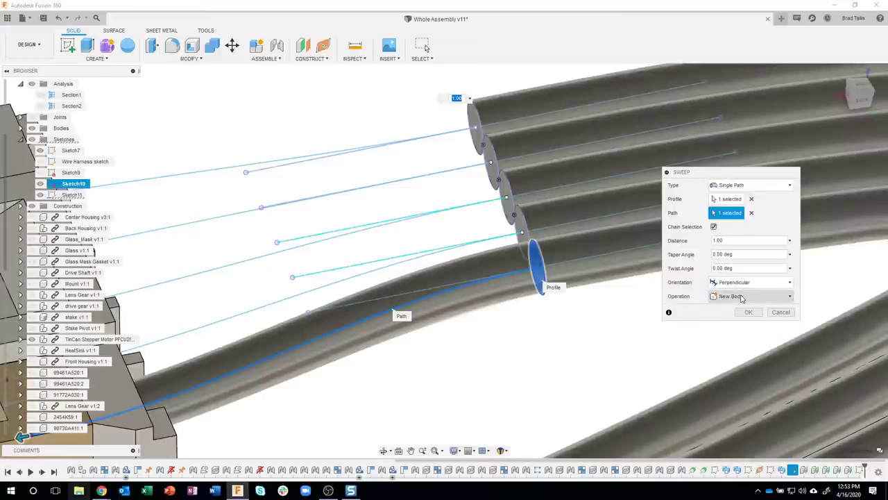
{"action": "left_click", "coordinate": [741, 298]}
{"action": "left_click", "coordinate": [741, 310]}
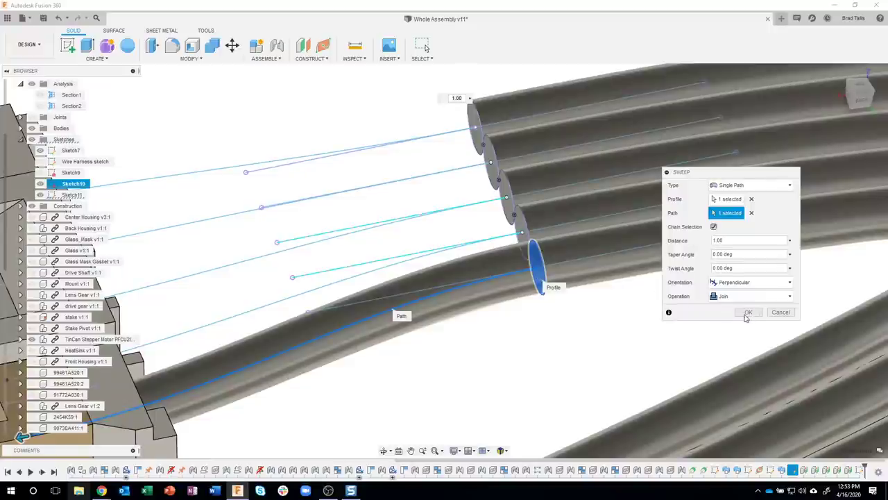
{"action": "left_click", "coordinate": [747, 313]}
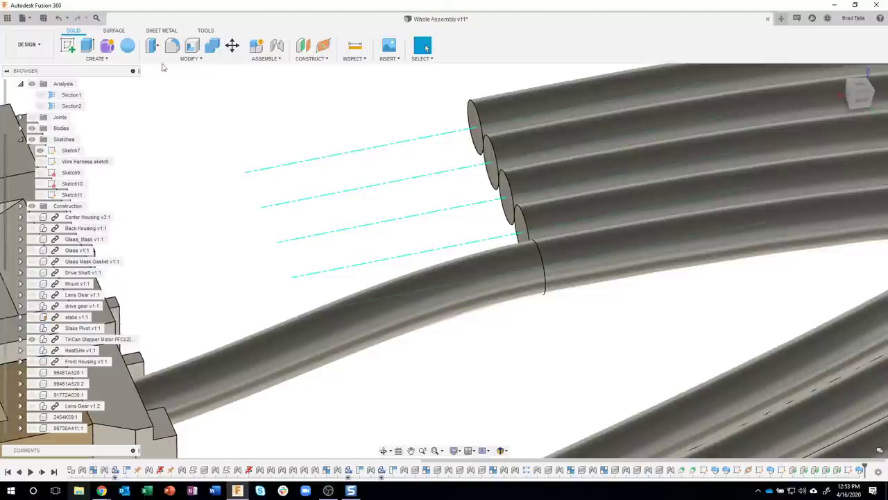
- Show Sketch11 again and sweep the second-lowest wire's end face along its spline into the connector
{"action": "left_click", "coordinate": [114, 60]}
{"action": "left_click", "coordinate": [93, 139]}
{"action": "left_click", "coordinate": [522, 224]}
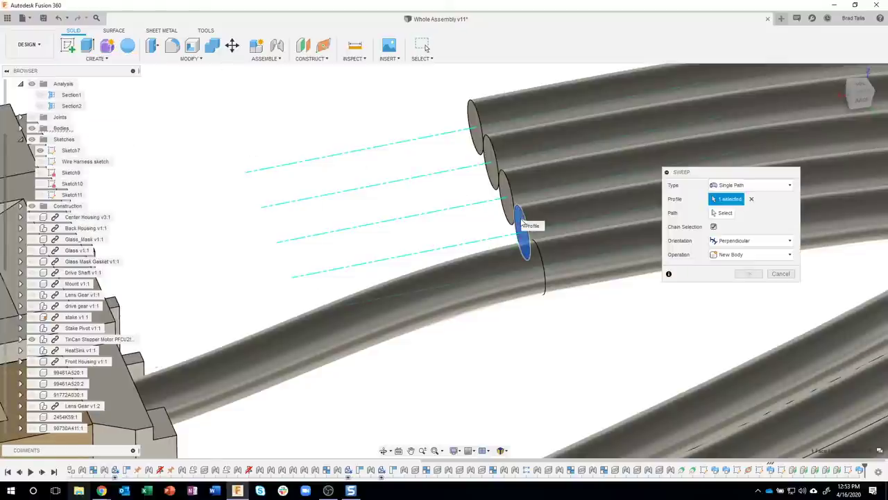
{"action": "left_click", "coordinate": [41, 194]}
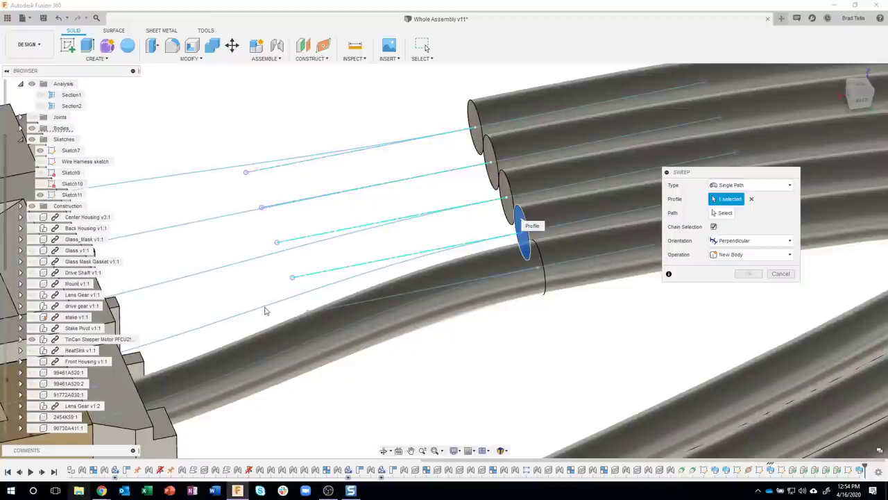
{"action": "left_click", "coordinate": [724, 213]}
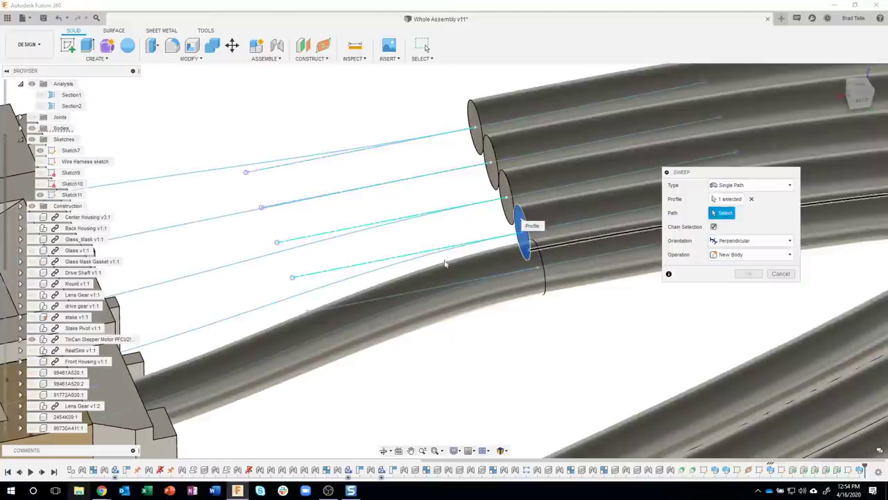
{"action": "left_click", "coordinate": [397, 296]}
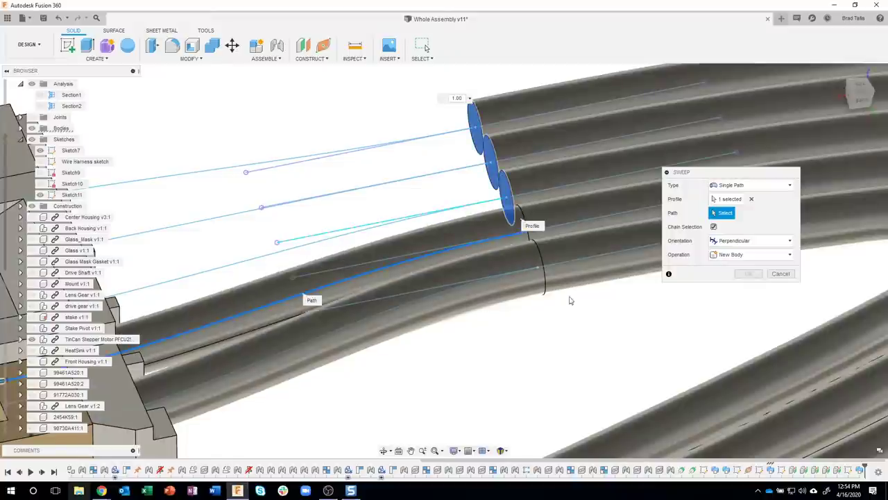
{"action": "left_click", "coordinate": [747, 313]}
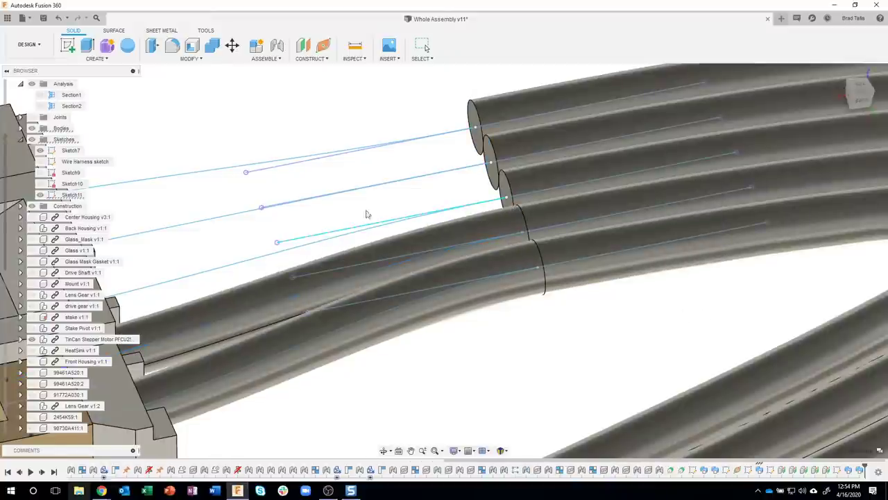
- Sweep the middle wire's end face along its spline into the connector with the Join operation
{"action": "left_click", "coordinate": [104, 61]}
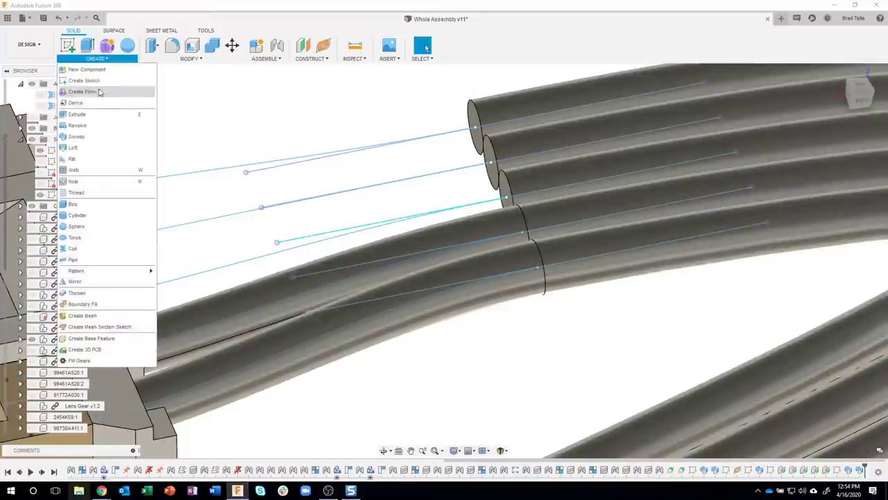
{"action": "left_click", "coordinate": [88, 137]}
{"action": "left_click", "coordinate": [504, 197]}
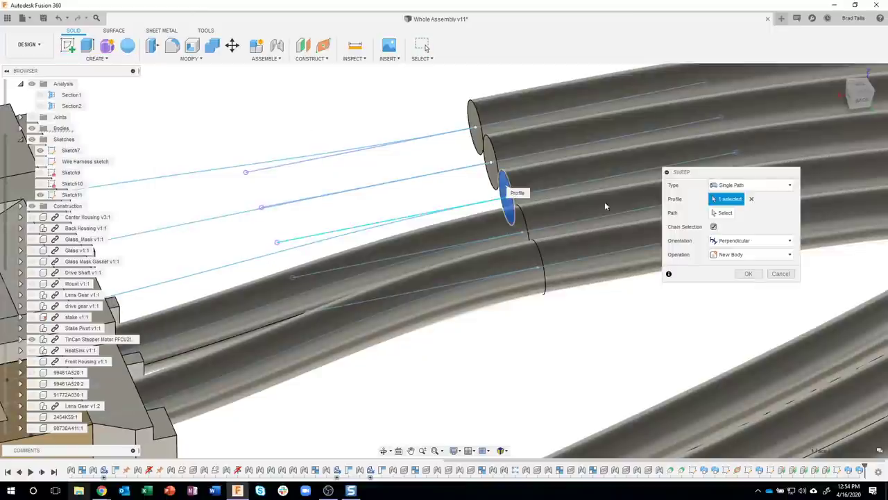
{"action": "left_click", "coordinate": [398, 250]}
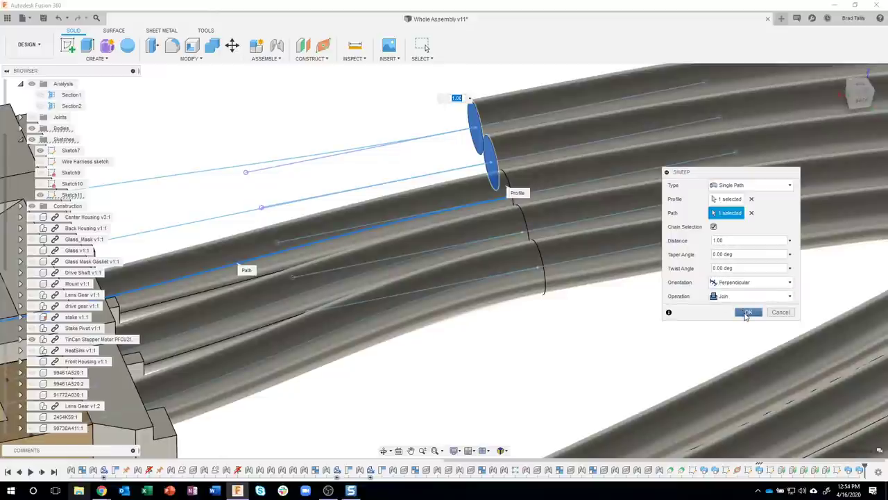
{"action": "left_click", "coordinate": [746, 312]}
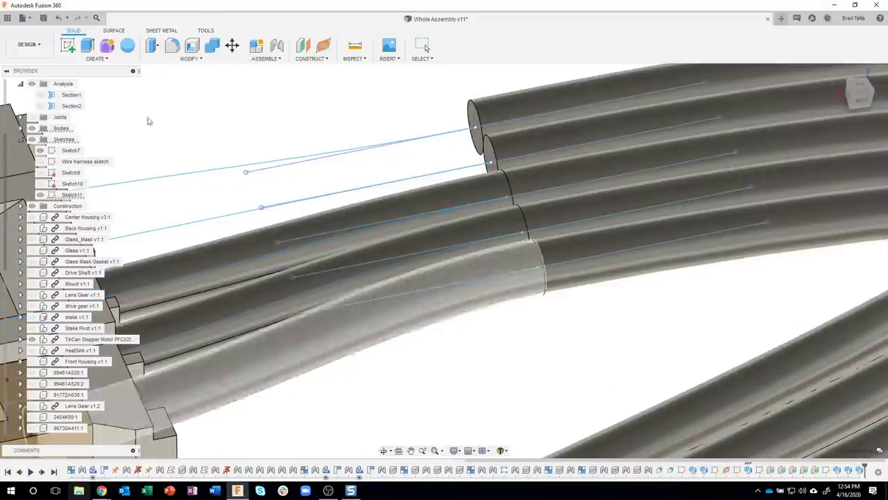
- Sweep the end face of the wire directly above the middle one along its spline into the connector
{"action": "left_click", "coordinate": [96, 58]}
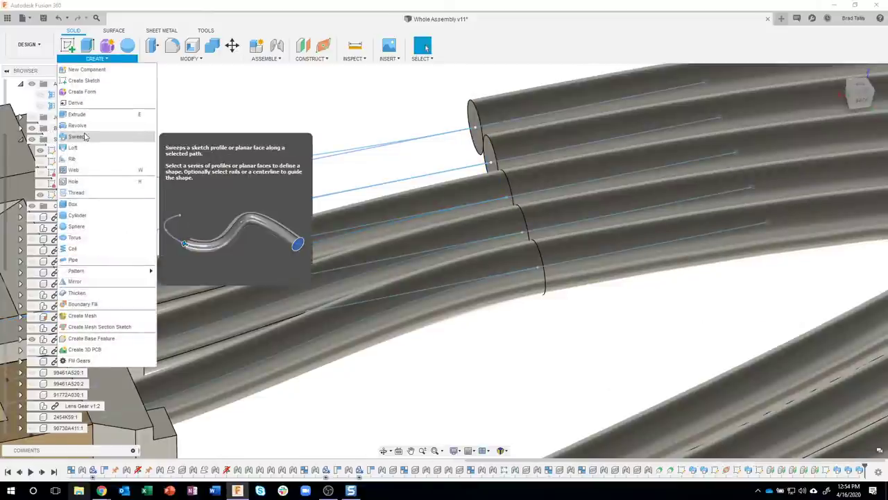
{"action": "left_click", "coordinate": [110, 137]}
{"action": "left_click", "coordinate": [494, 159]}
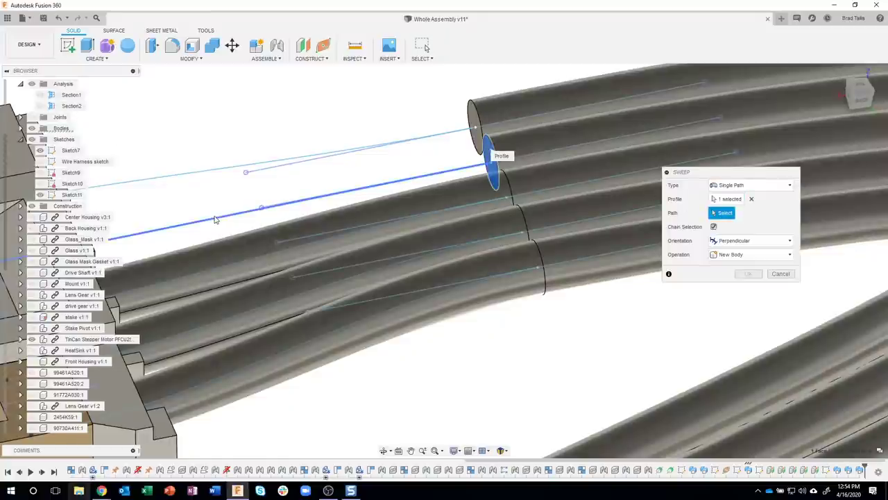
{"action": "left_click", "coordinate": [745, 312]}
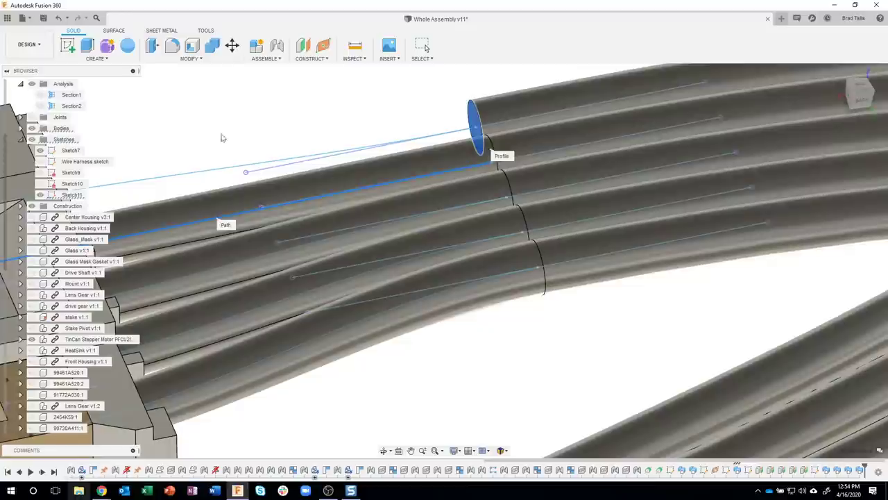
- Sweep the topmost wire's circular end face along its spline into the connector with the Join operation
{"action": "left_click", "coordinate": [114, 59]}
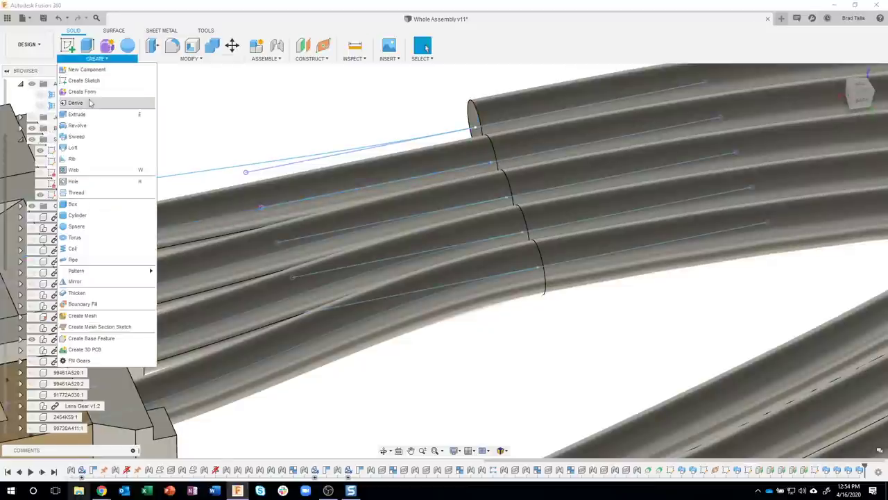
{"action": "left_click", "coordinate": [85, 140]}
{"action": "key", "text": "Return"}
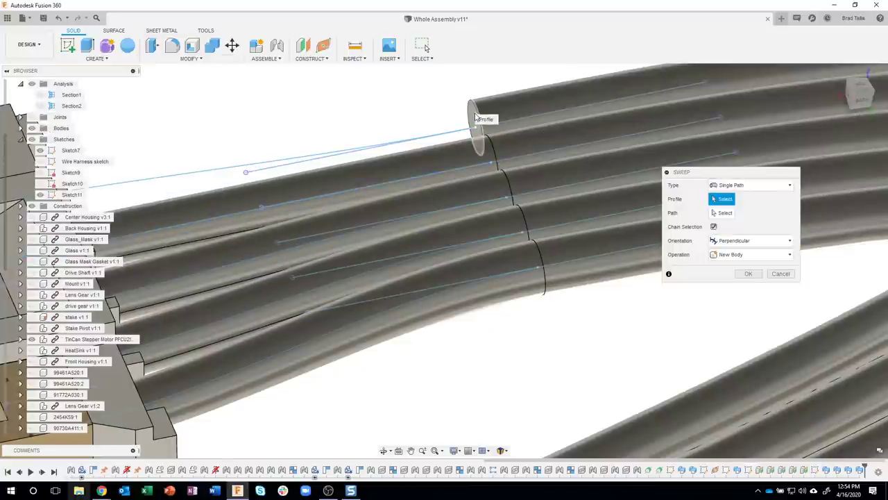
{"action": "left_click", "coordinate": [476, 116]}
{"action": "left_click", "coordinate": [723, 213]}
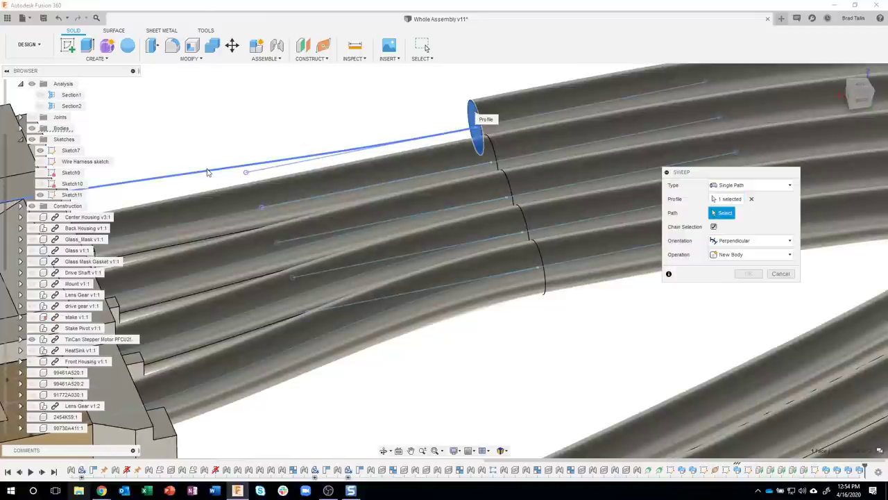
{"action": "left_click", "coordinate": [413, 178]}
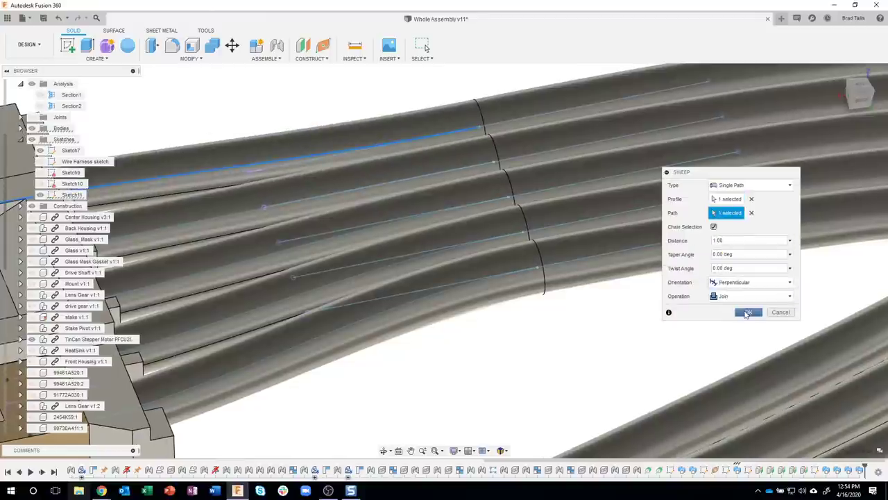
{"action": "left_click", "coordinate": [746, 312]}
- Examine the five-wire harness from the board connector around to the plug opening on the stepper motor
{"action": "middle_click_drag", "start_coordinate": [701, 322], "coordinate": [490, 148], "text": "shift"}
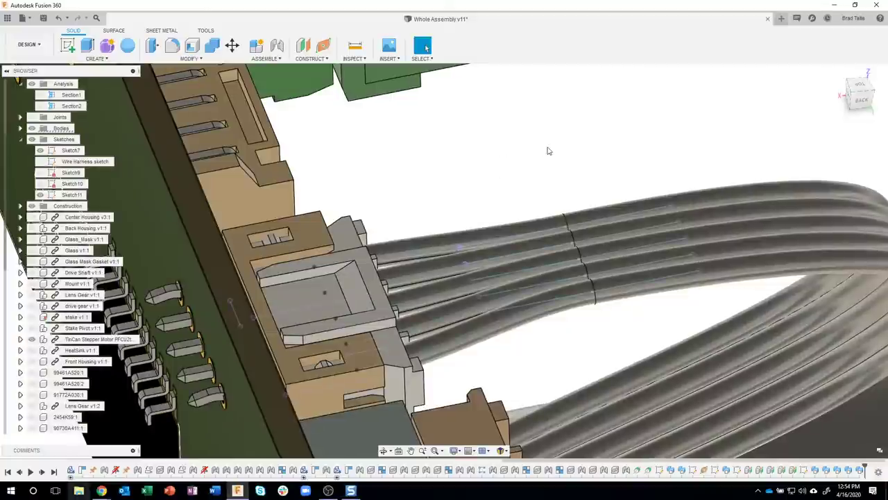
{"action": "middle_click_drag", "start_coordinate": [548, 151], "coordinate": [542, 291], "text": "shift"}
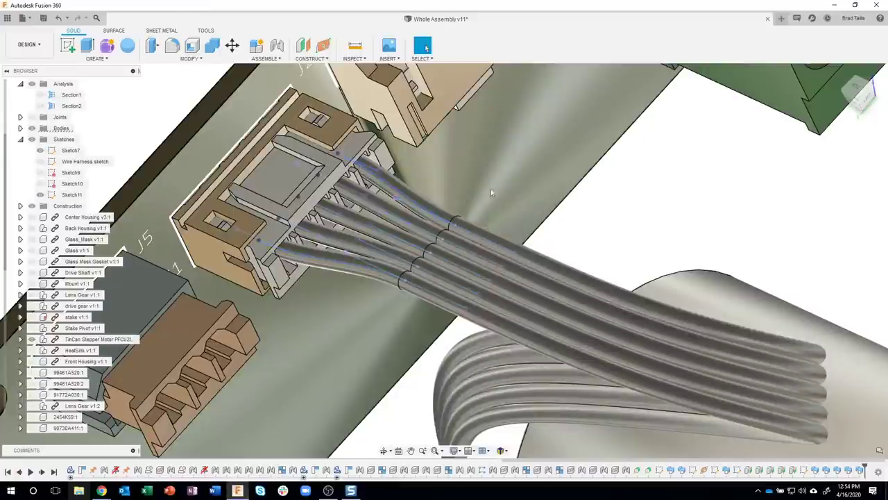
{"action": "middle_click_drag", "start_coordinate": [492, 192], "coordinate": [626, 204], "text": "shift"}
{"action": "scroll", "coordinate": [627, 204], "scroll_direction": "down", "scroll_amount": 3}
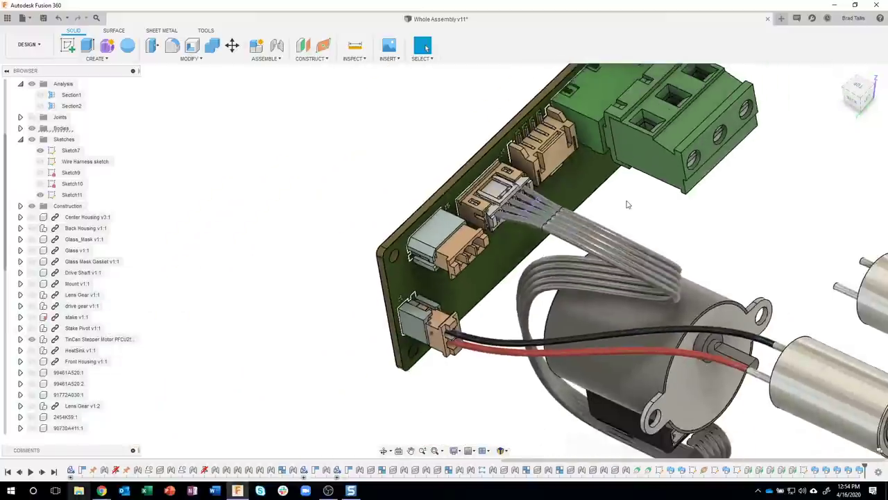
{"action": "middle_click_drag", "start_coordinate": [626, 204], "coordinate": [675, 212], "text": "shift"}
{"action": "scroll", "coordinate": [673, 211], "scroll_direction": "down", "scroll_amount": 6}
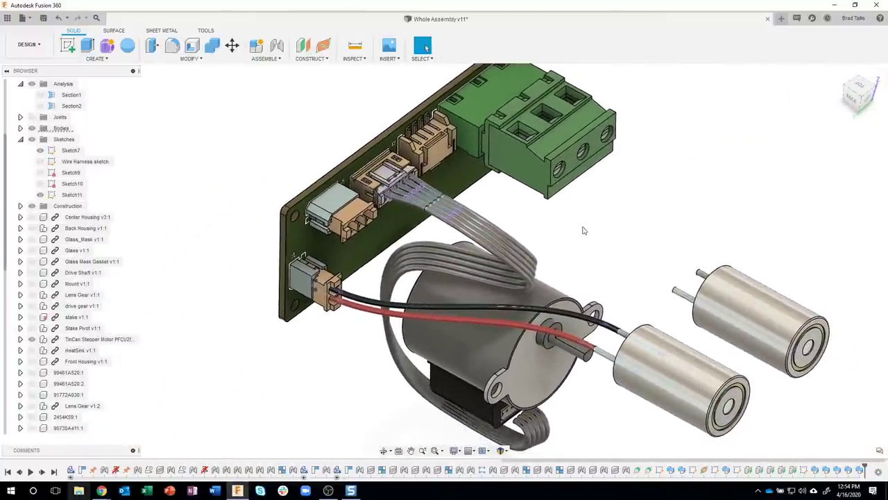
{"action": "scroll", "coordinate": [484, 394], "scroll_direction": "up", "scroll_amount": 5}
{"action": "scroll", "coordinate": [484, 393], "scroll_direction": "up", "scroll_amount": 8}
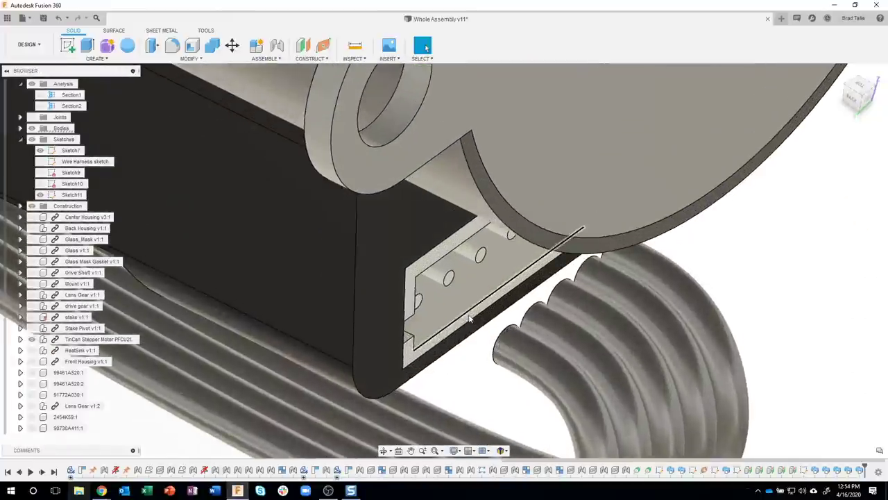
{"action": "middle_click_drag", "start_coordinate": [469, 318], "coordinate": [528, 402], "text": "shift"}
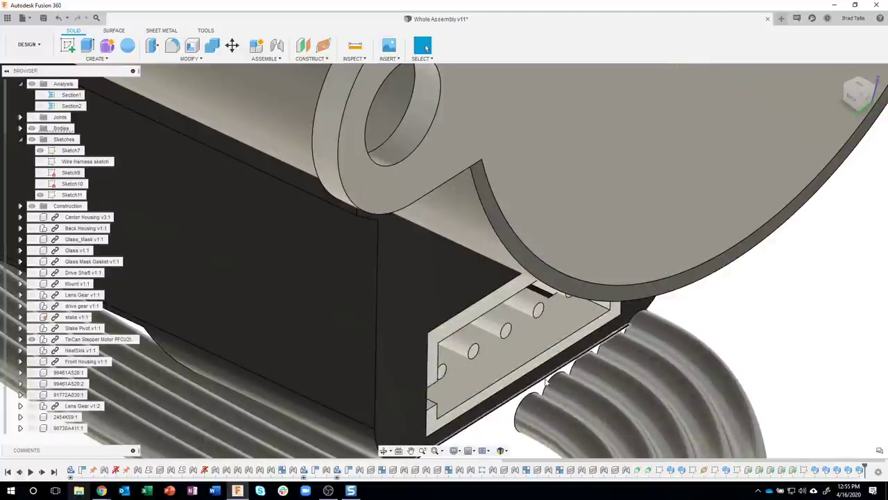
{"action": "scroll", "coordinate": [732, 342], "scroll_direction": "down", "scroll_amount": 10}
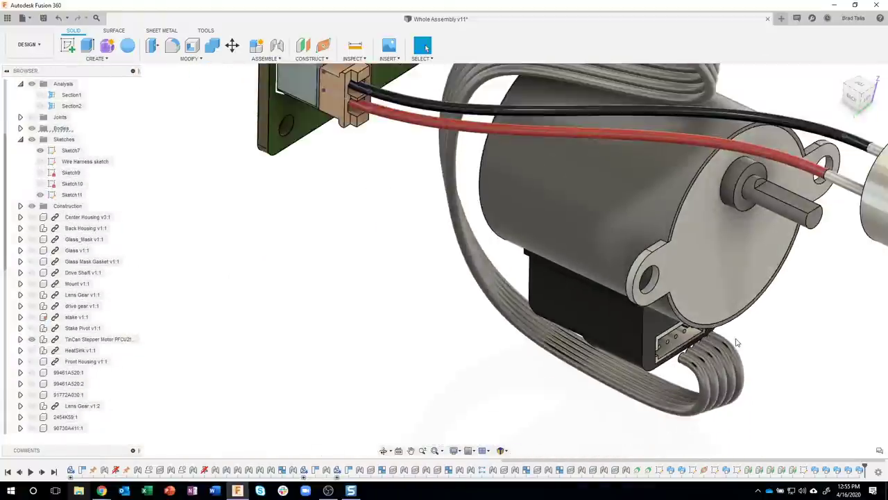
{"action": "middle_click_drag", "start_coordinate": [737, 341], "coordinate": [599, 217], "text": "shift"}
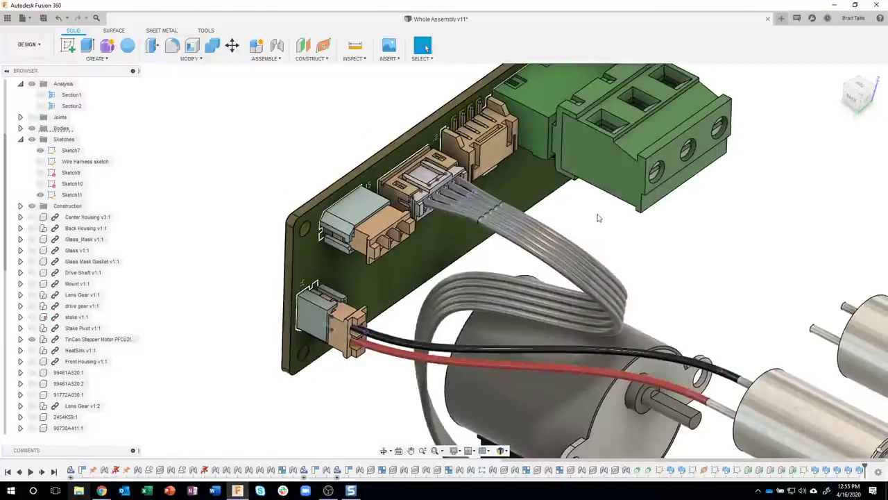
- Open the Appearance settings and browse the library's Plastic category to the translucent glossy appearances
{"action": "scroll", "coordinate": [597, 222], "scroll_direction": "up", "scroll_amount": 5}
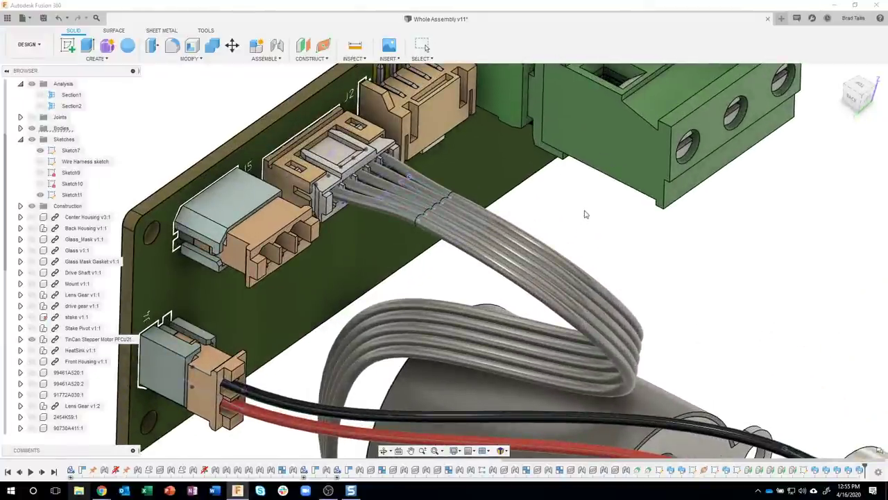
{"action": "key", "text": "a"}
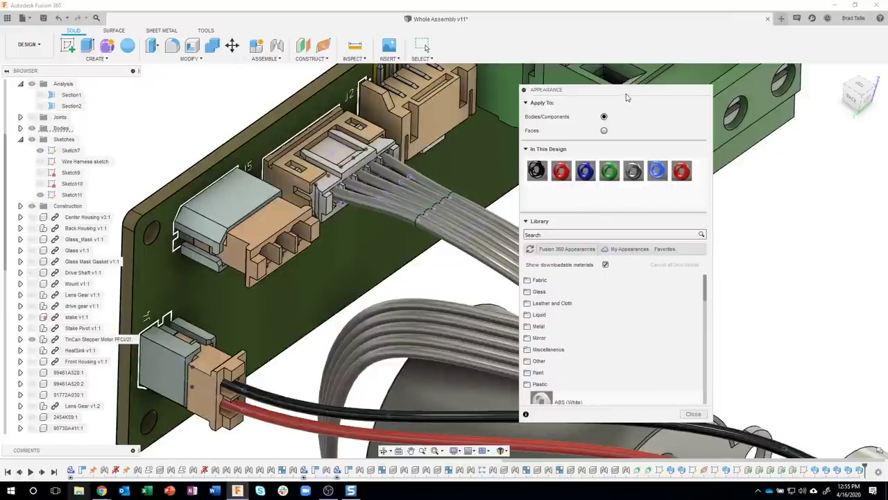
{"action": "left_click_drag", "start_coordinate": [627, 97], "coordinate": [769, 90]}
{"action": "scroll", "coordinate": [753, 313], "scroll_direction": "down", "scroll_amount": 3}
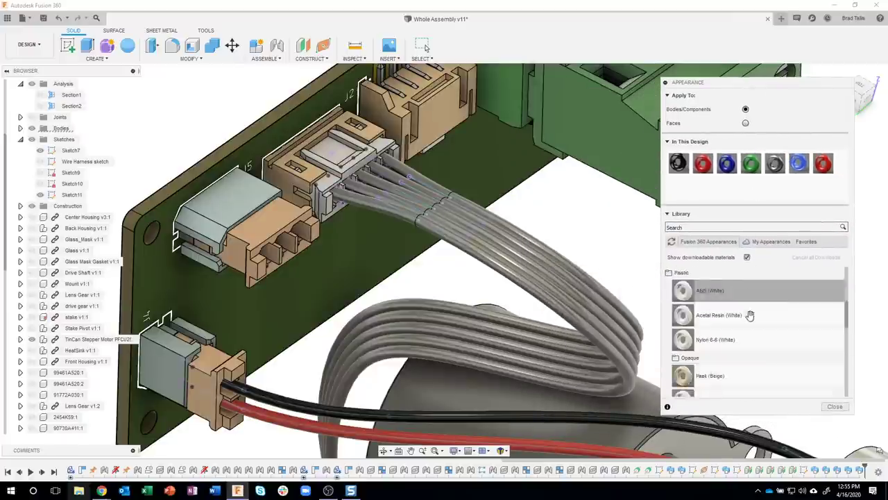
{"action": "scroll", "coordinate": [750, 315], "scroll_direction": "down", "scroll_amount": 6}
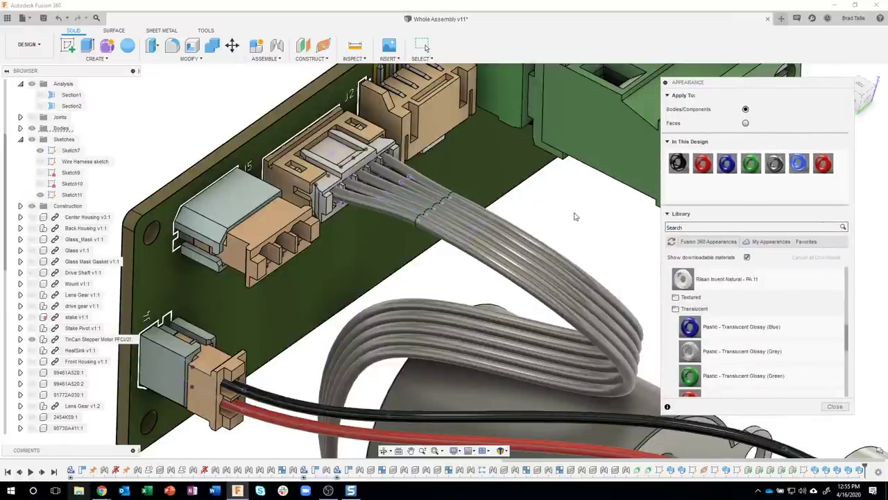
{"action": "scroll", "coordinate": [574, 217], "scroll_direction": "up", "scroll_amount": 3}
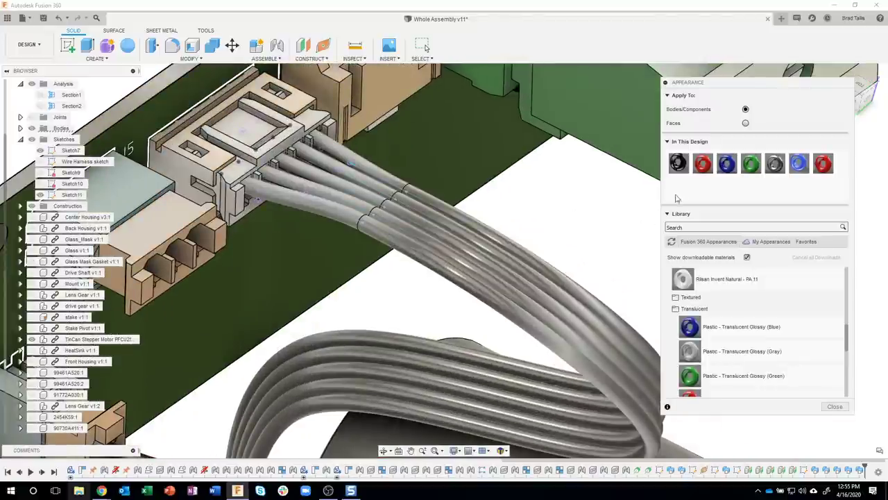
{"action": "left_click_drag", "start_coordinate": [701, 324], "coordinate": [541, 276]}
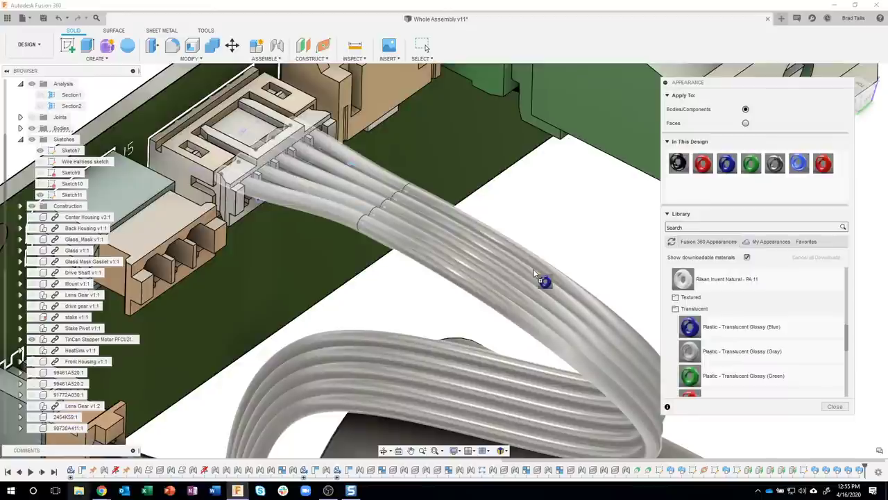
{"action": "left_click_drag", "start_coordinate": [595, 221], "coordinate": [696, 113]}
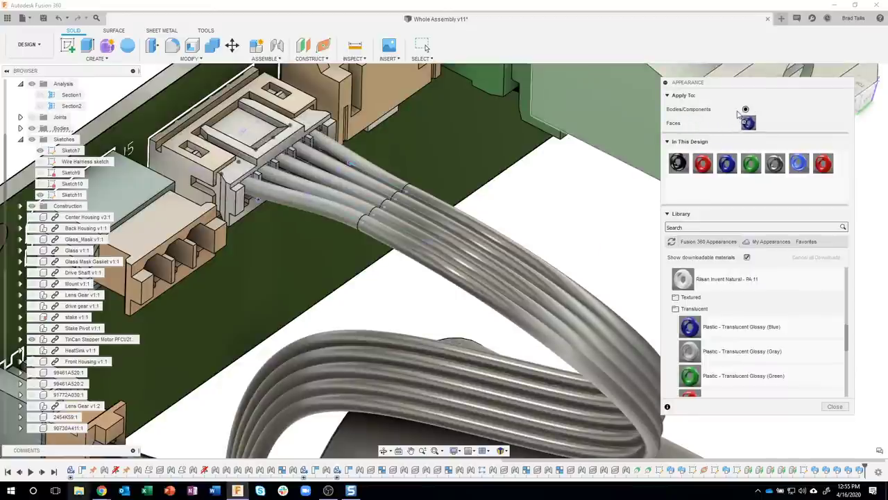
{"action": "left_click_drag", "start_coordinate": [714, 112], "coordinate": [706, 114]}
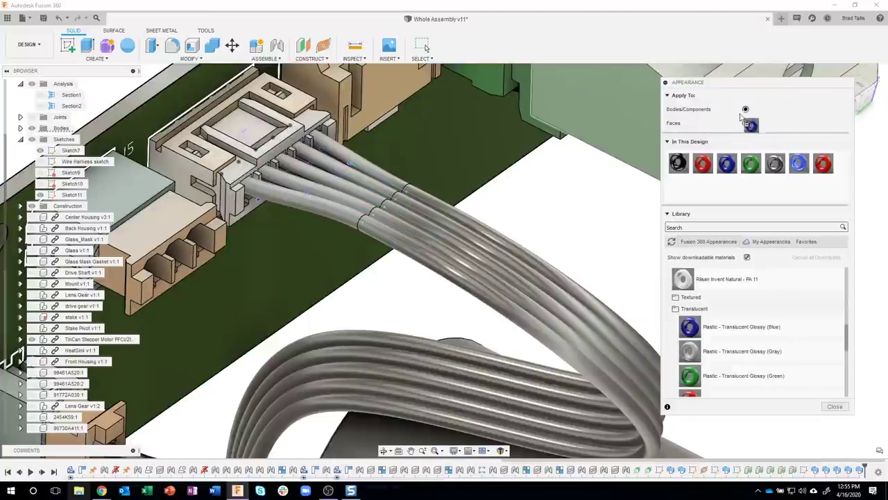
- Set appearances to apply to faces and give the lowest wire's segments Plastic - Translucent Glossy (Blue)
{"action": "left_click_drag", "start_coordinate": [637, 254], "coordinate": [634, 255]}
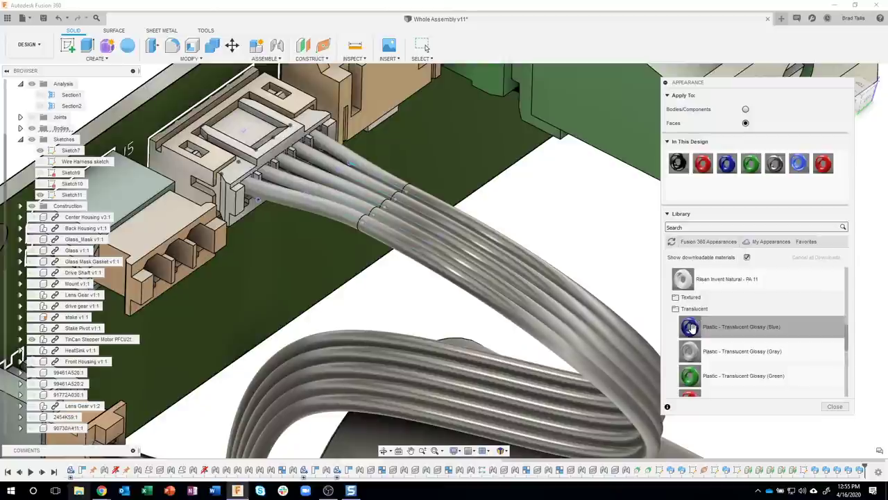
{"action": "mouse_move", "coordinate": [690, 327]}
{"action": "left_mouse_down"}
{"action": "mouse_move", "coordinate": [558, 264]}
{"action": "mouse_move", "coordinate": [334, 219]}
{"action": "left_mouse_up"}
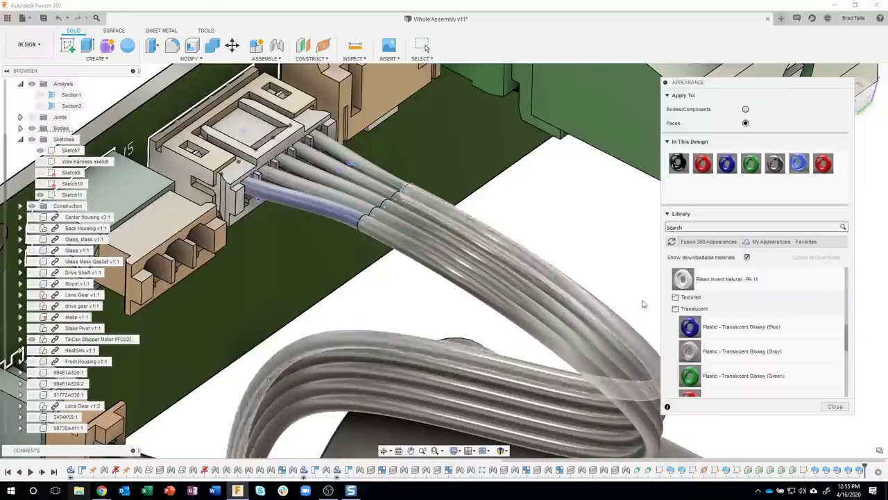
{"action": "mouse_move", "coordinate": [690, 328]}
{"action": "left_mouse_down"}
{"action": "mouse_move", "coordinate": [394, 242]}
{"action": "mouse_move", "coordinate": [408, 257]}
{"action": "left_mouse_up"}
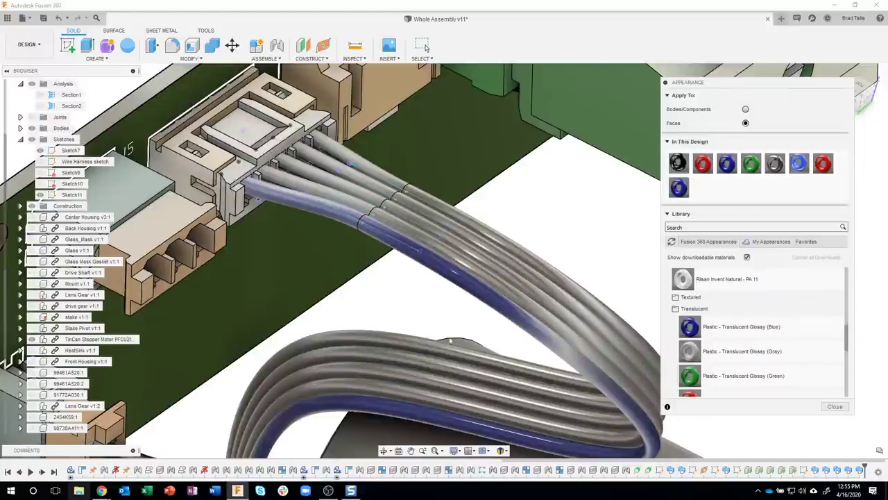
{"action": "scroll", "coordinate": [630, 263], "scroll_direction": "up", "scroll_amount": 2}
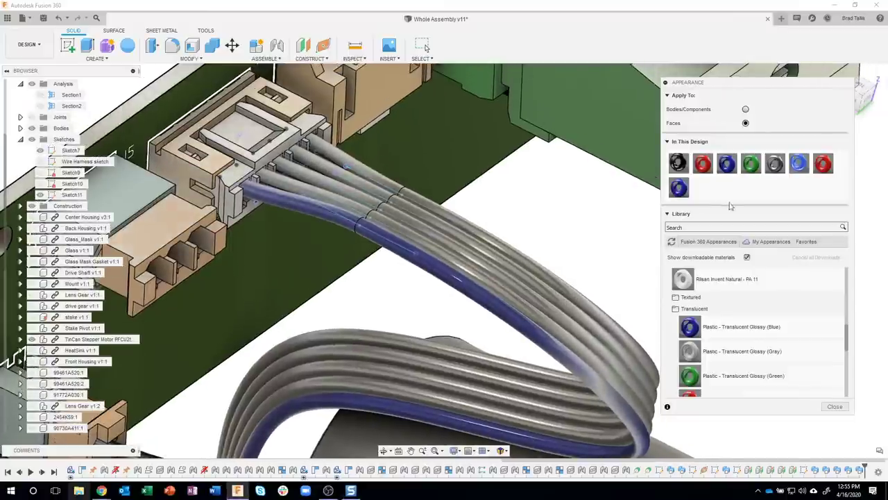
- Apply Plastic - Translucent Glossy (Green) to the faces of the wire next to the blue one, including its looped segment
{"action": "left_click_drag", "start_coordinate": [754, 377], "coordinate": [303, 193]}
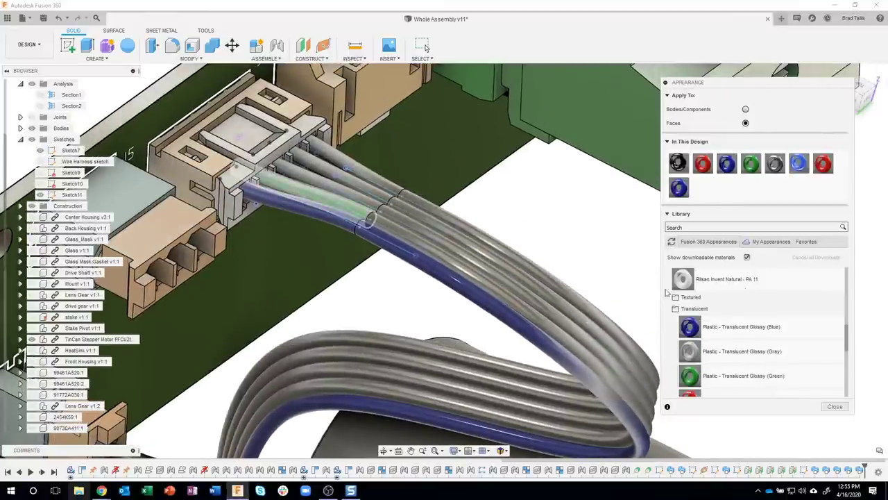
{"action": "left_click_drag", "start_coordinate": [715, 375], "coordinate": [401, 232]}
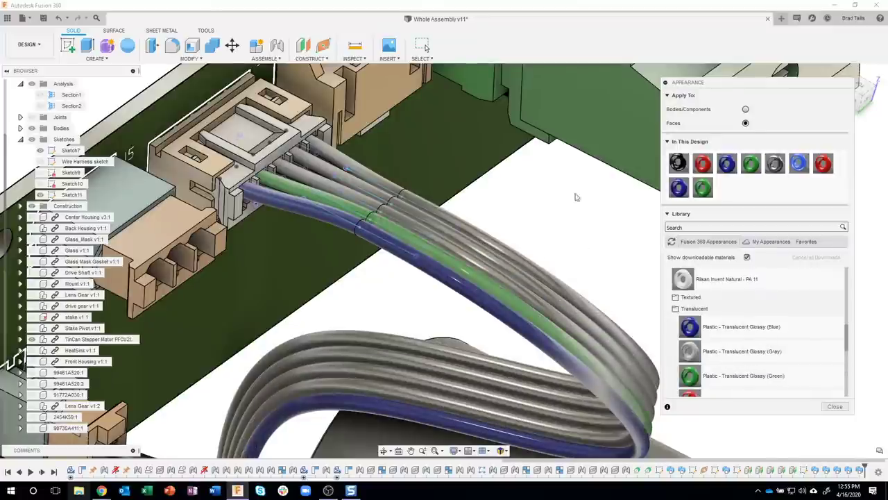
{"action": "middle_click_drag", "start_coordinate": [577, 196], "coordinate": [613, 179], "text": "shift"}
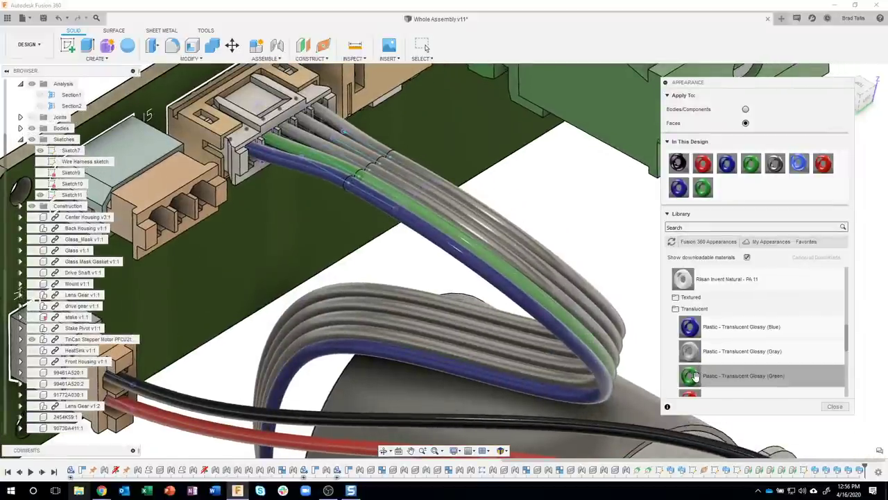
{"action": "left_click_drag", "start_coordinate": [690, 375], "coordinate": [465, 357]}
{"action": "middle_click_drag", "start_coordinate": [632, 240], "coordinate": [768, 319], "text": "shift"}
- Apply Plastic - Translucent Glossy (Yellow) to the faces of the middle wire, from the connector through the loop
{"action": "scroll", "coordinate": [769, 319], "scroll_direction": "down", "scroll_amount": 1}
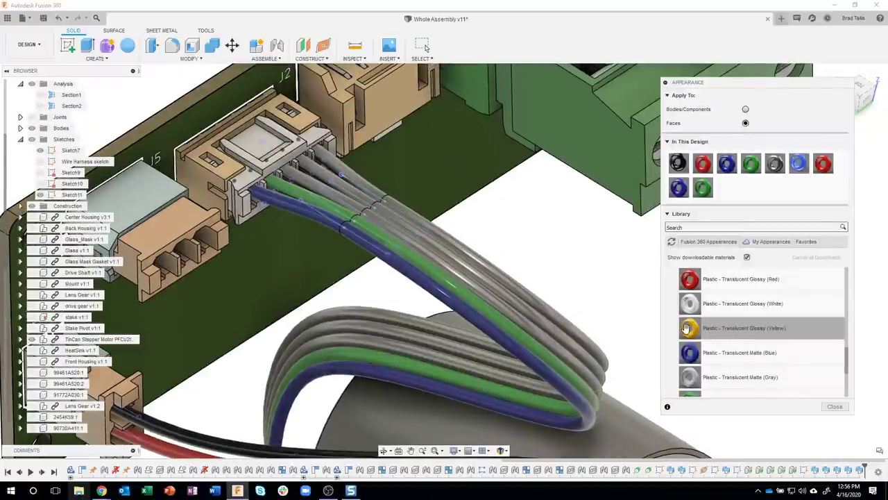
{"action": "left_click_drag", "start_coordinate": [686, 329], "coordinate": [310, 187]}
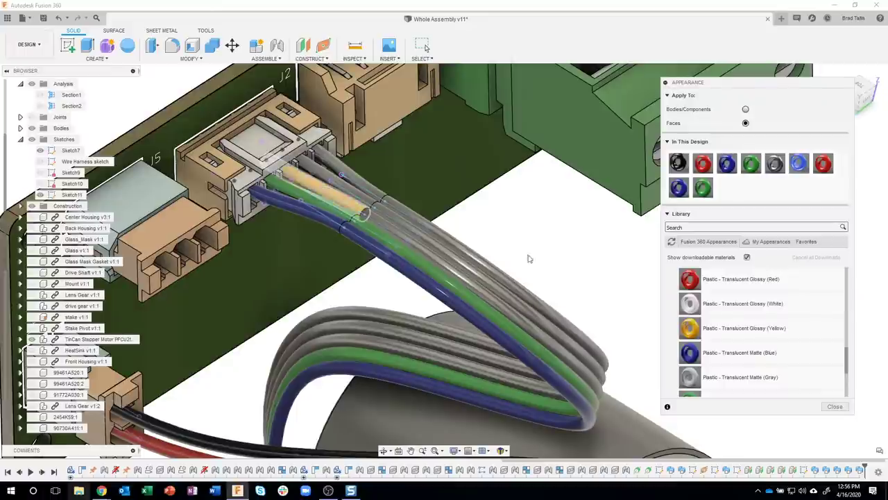
{"action": "left_click_drag", "start_coordinate": [689, 328], "coordinate": [379, 222]}
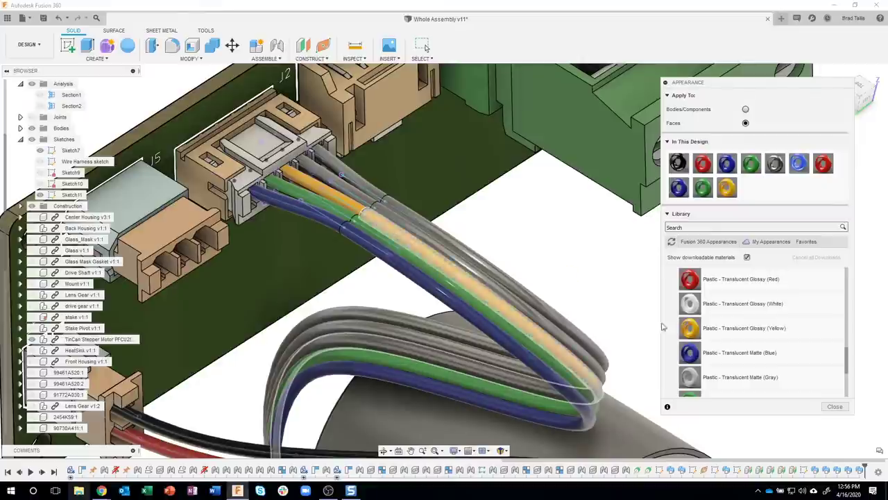
{"action": "left_click_drag", "start_coordinate": [689, 328], "coordinate": [453, 363]}
- Apply Plastic - Translucent Glossy (Red) to all segments of the wire next to the yellow one
{"action": "left_click_drag", "start_coordinate": [710, 279], "coordinate": [333, 183]}
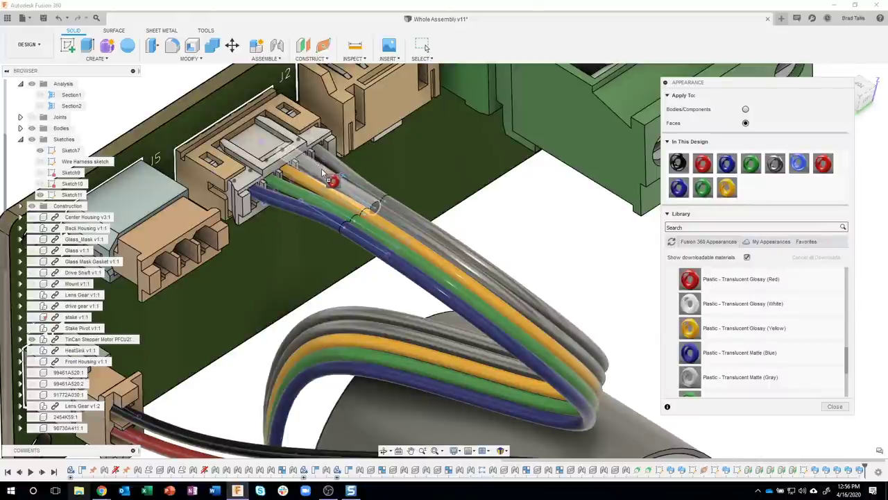
{"action": "left_click_drag", "start_coordinate": [689, 279], "coordinate": [469, 258]}
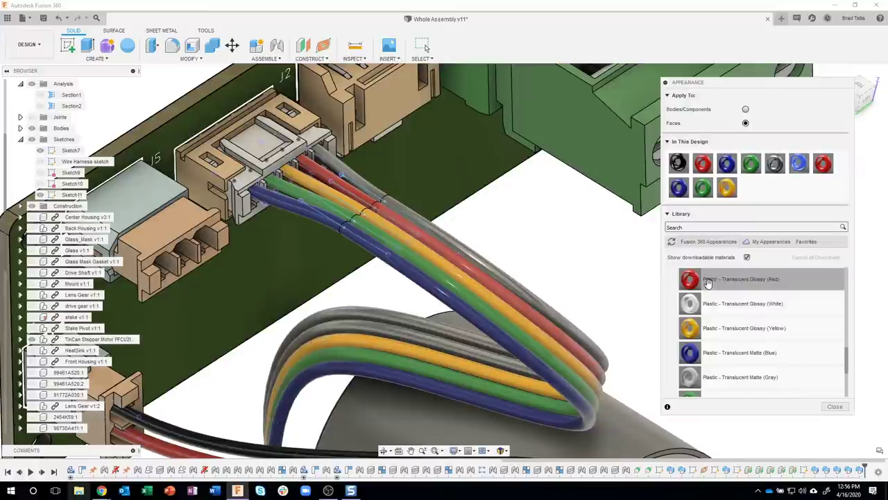
{"action": "left_click_drag", "start_coordinate": [690, 279], "coordinate": [454, 346]}
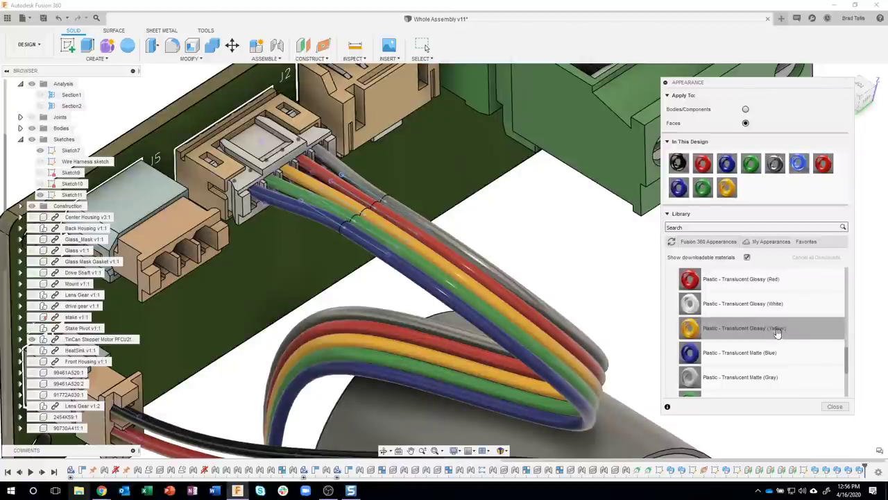
- Apply Plastic - Translucent Glossy (White) to the faces of the outermost remaining gray wire
{"action": "scroll", "coordinate": [777, 331], "scroll_direction": "up", "scroll_amount": 2}
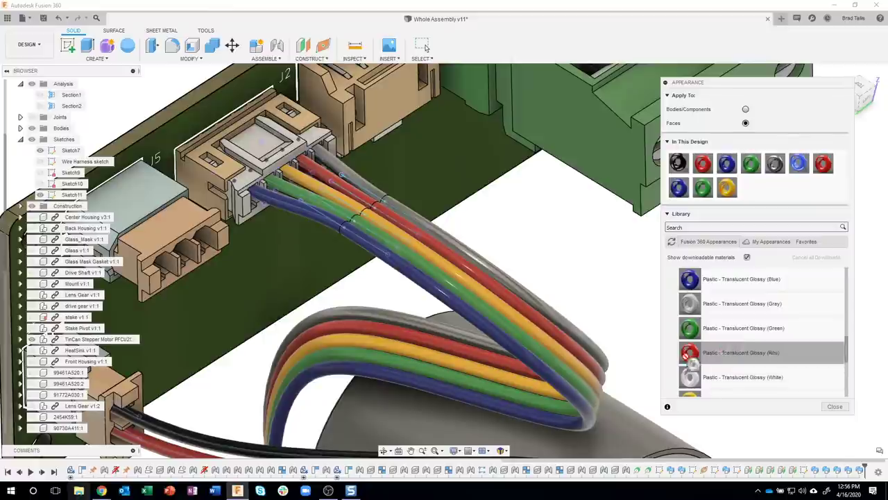
{"action": "left_click_drag", "start_coordinate": [734, 375], "coordinate": [358, 179]}
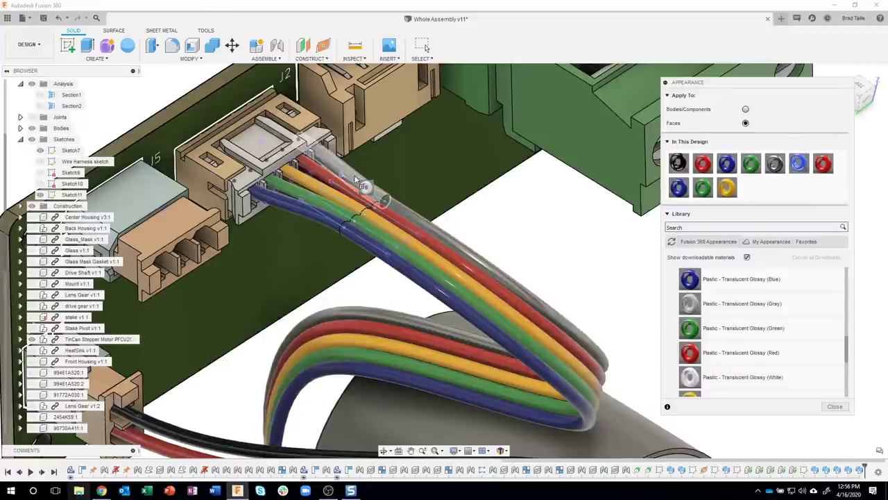
{"action": "left_click_drag", "start_coordinate": [690, 377], "coordinate": [556, 281]}
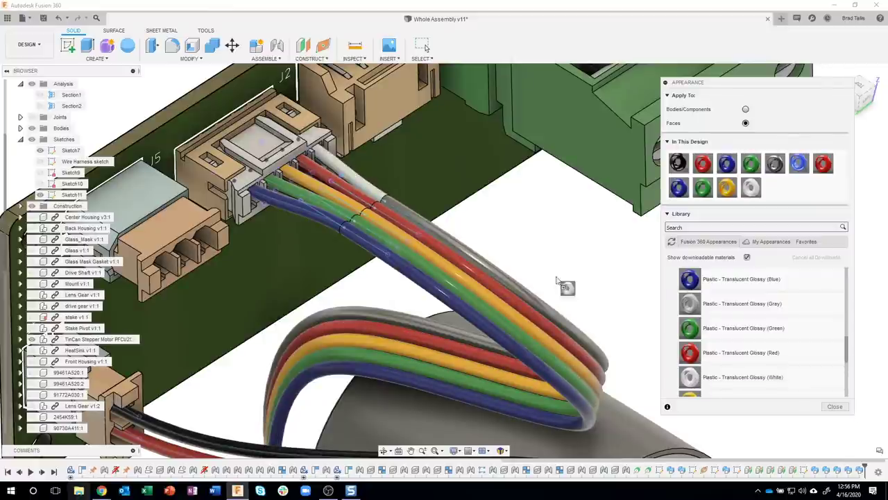
{"action": "left_click_drag", "start_coordinate": [462, 244], "coordinate": [455, 243]}
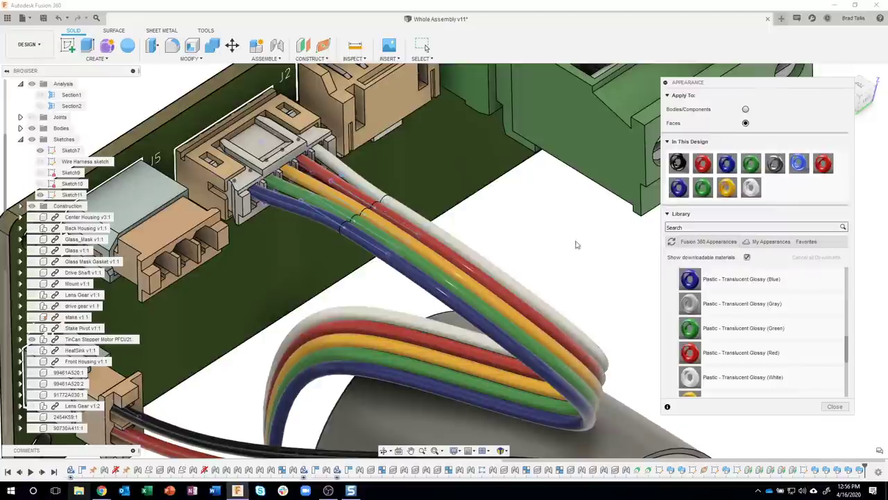
{"action": "scroll", "coordinate": [599, 262], "scroll_direction": "down", "scroll_amount": 4}
{"action": "middle_click_drag", "start_coordinate": [624, 269], "coordinate": [595, 239], "text": "shift"}
{"action": "scroll", "coordinate": [595, 224], "scroll_direction": "up", "scroll_amount": 8}
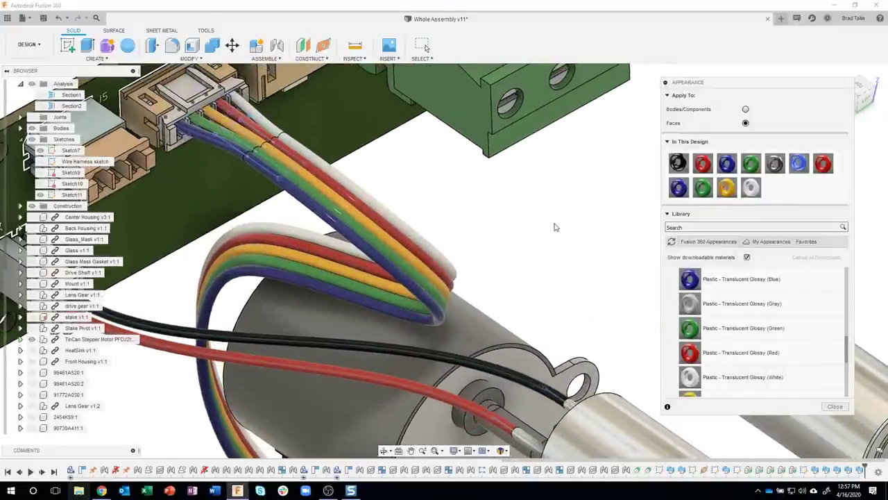
{"action": "middle_click_drag", "start_coordinate": [554, 226], "coordinate": [410, 192], "text": "shift"}
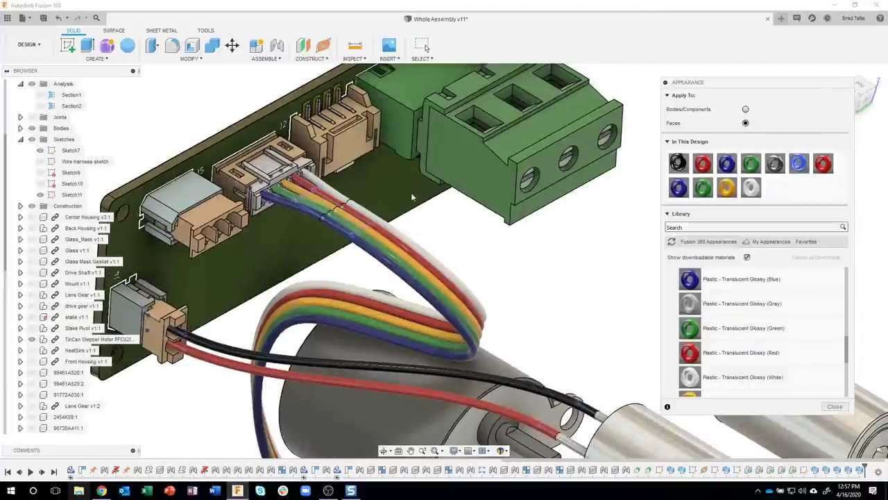